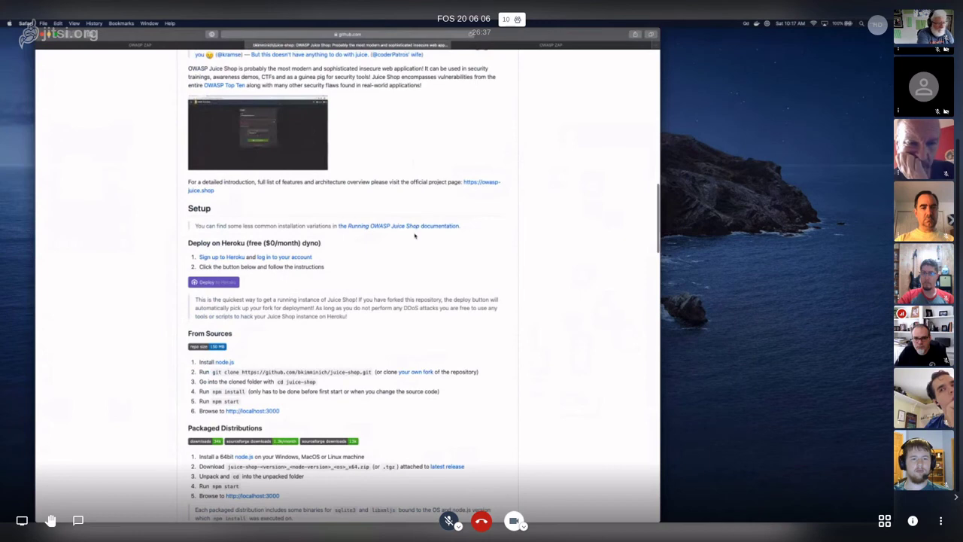
- Review the Juice Shop README setup and installation sections, then close the Juice Shop tab
{"action": "scroll", "coordinate": [415, 236], "scroll_direction": "down", "scroll_amount": 5}
{"action": "scroll", "coordinate": [385, 270], "scroll_direction": "down", "scroll_amount": 2}
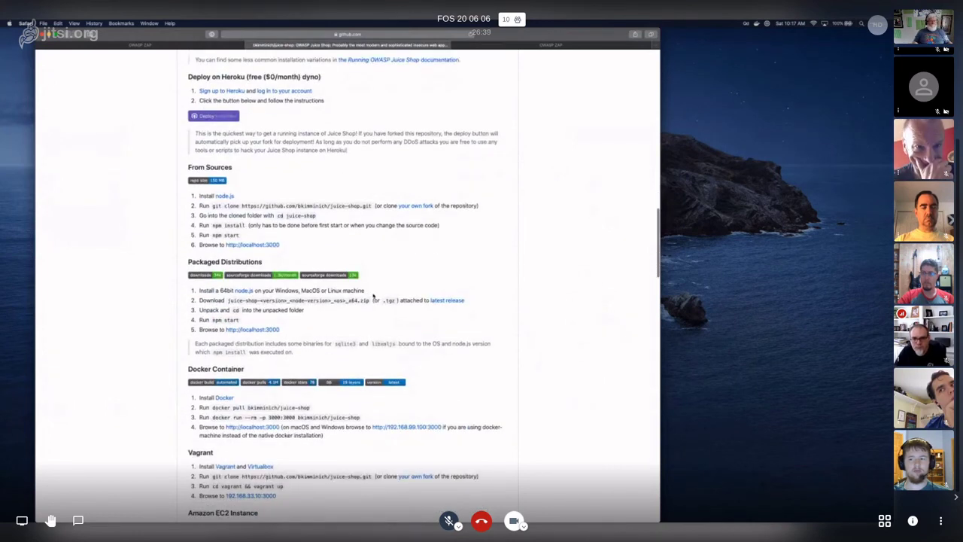
{"action": "scroll", "coordinate": [371, 293], "scroll_direction": "down", "scroll_amount": 2}
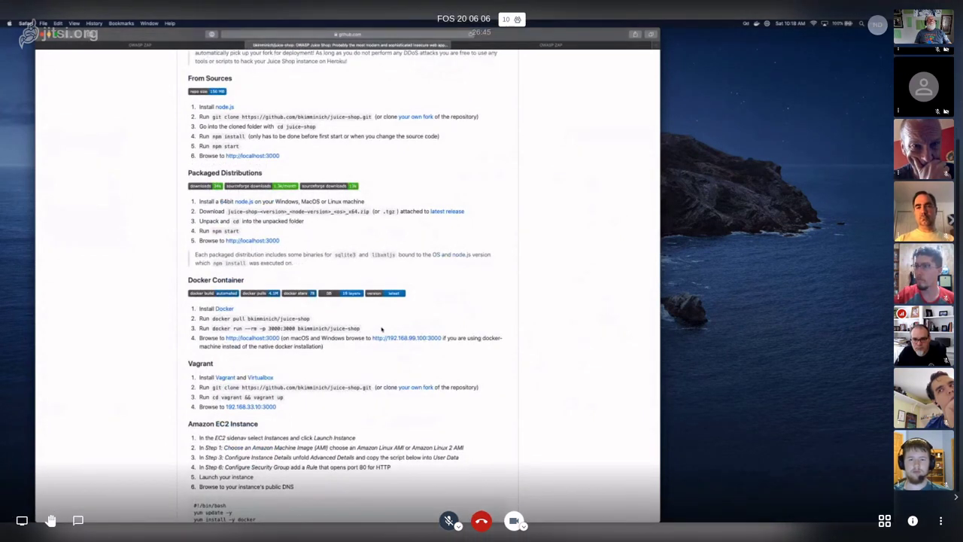
{"action": "scroll", "coordinate": [381, 329], "scroll_direction": "up", "scroll_amount": 1}
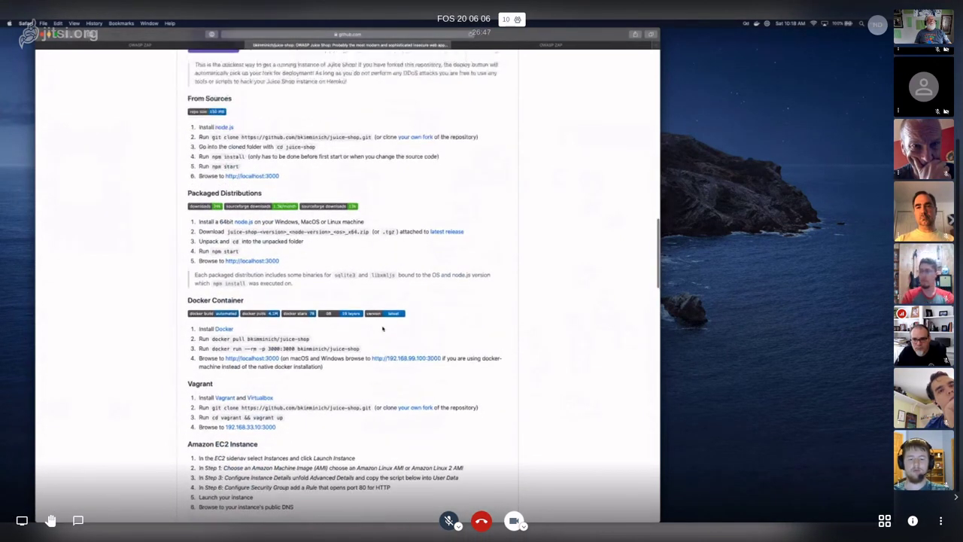
{"action": "scroll", "coordinate": [385, 327], "scroll_direction": "up", "scroll_amount": 4}
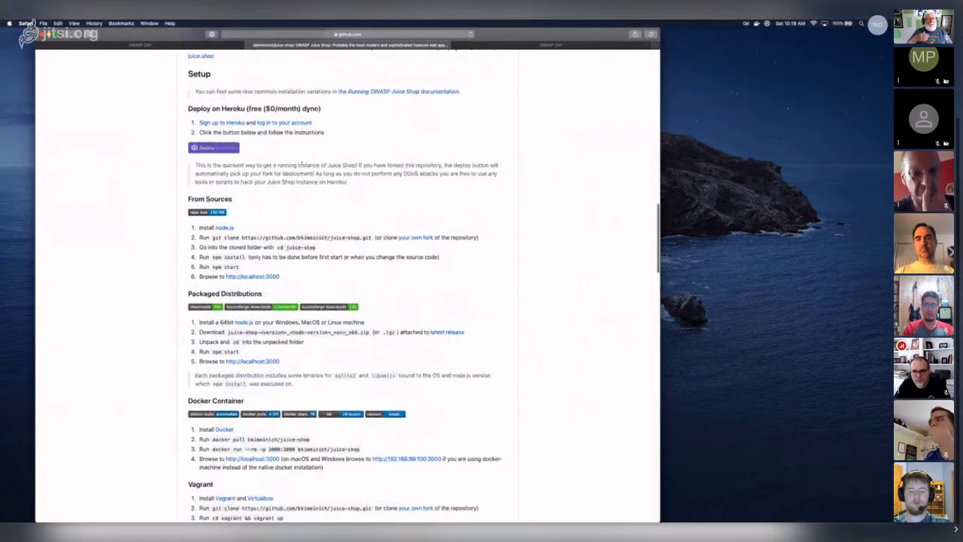
{"action": "scroll", "coordinate": [361, 223], "scroll_direction": "down", "scroll_amount": 7}
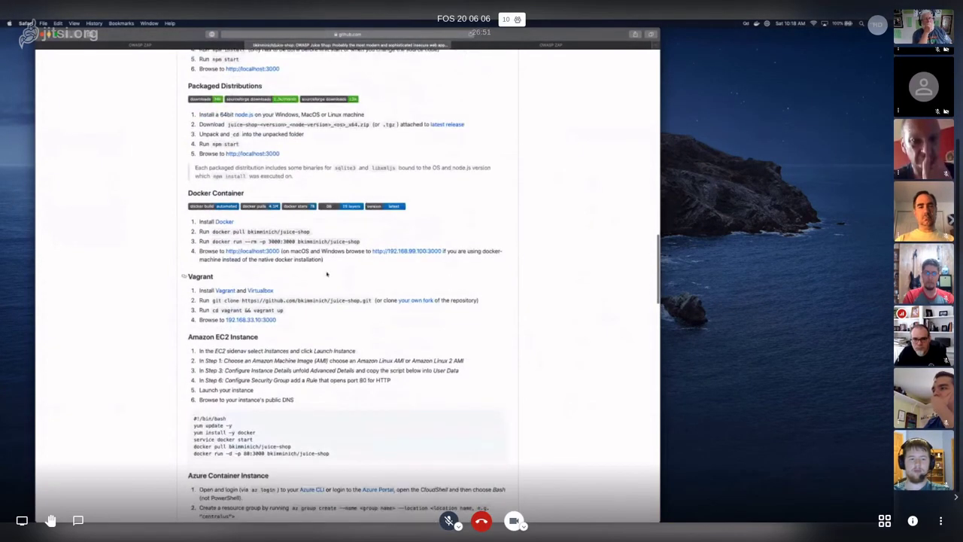
{"action": "scroll", "coordinate": [325, 273], "scroll_direction": "down", "scroll_amount": 9}
{"action": "scroll", "coordinate": [326, 272], "scroll_direction": "down", "scroll_amount": 3}
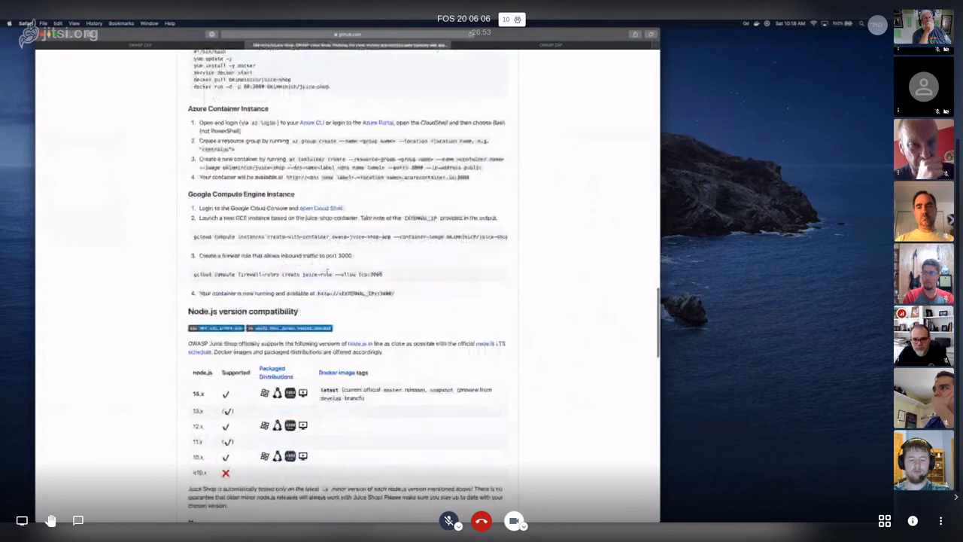
{"action": "scroll", "coordinate": [328, 275], "scroll_direction": "up", "scroll_amount": 20}
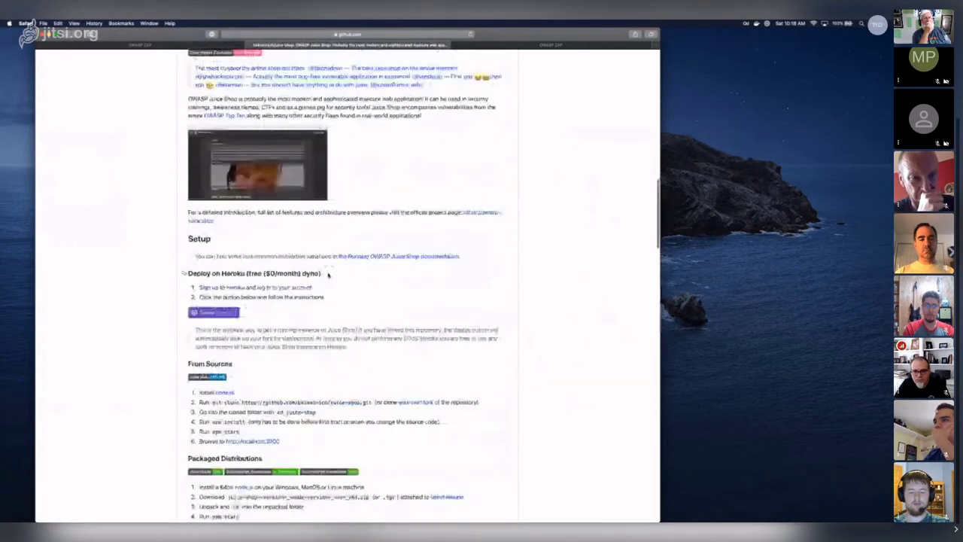
{"action": "scroll", "coordinate": [328, 277], "scroll_direction": "down", "scroll_amount": 4}
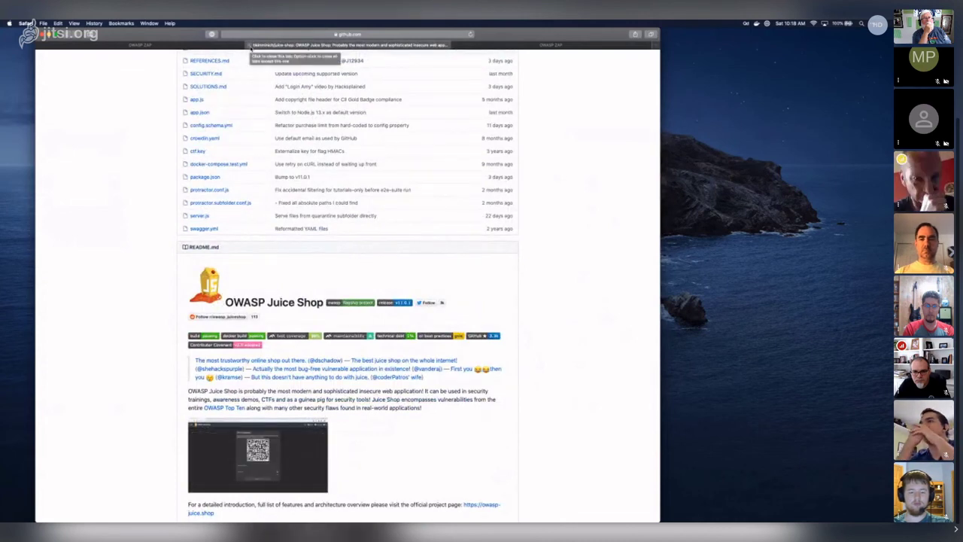
{"action": "left_click", "coordinate": [252, 47]}
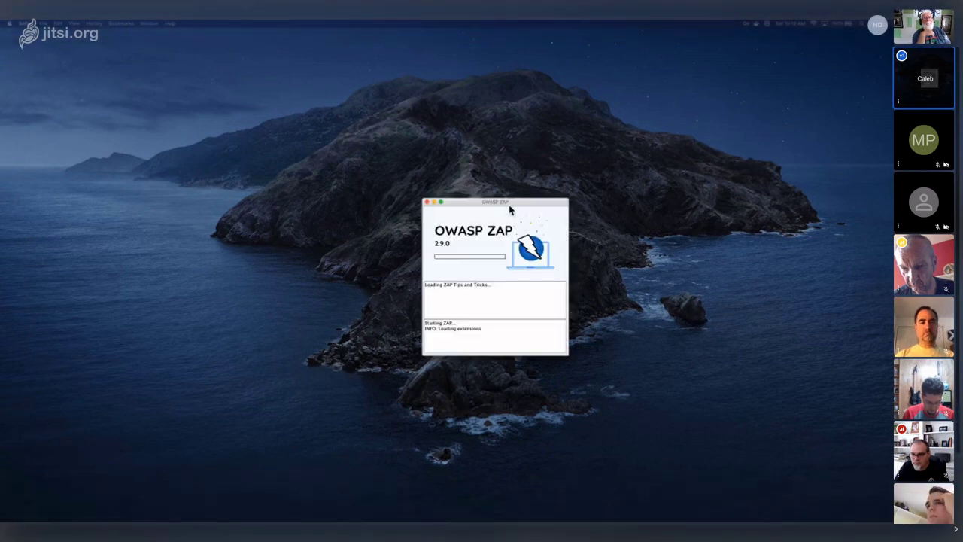
- Start ZAP without persisting the session and maximise the ZAP window
{"action": "left_click_drag", "start_coordinate": [511, 208], "coordinate": [408, 144]}
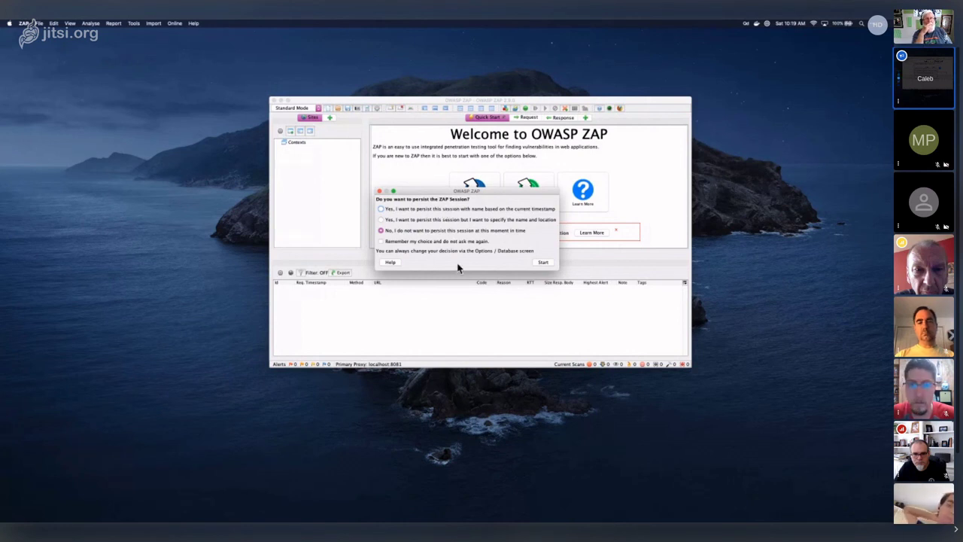
{"action": "left_click", "coordinate": [541, 263]}
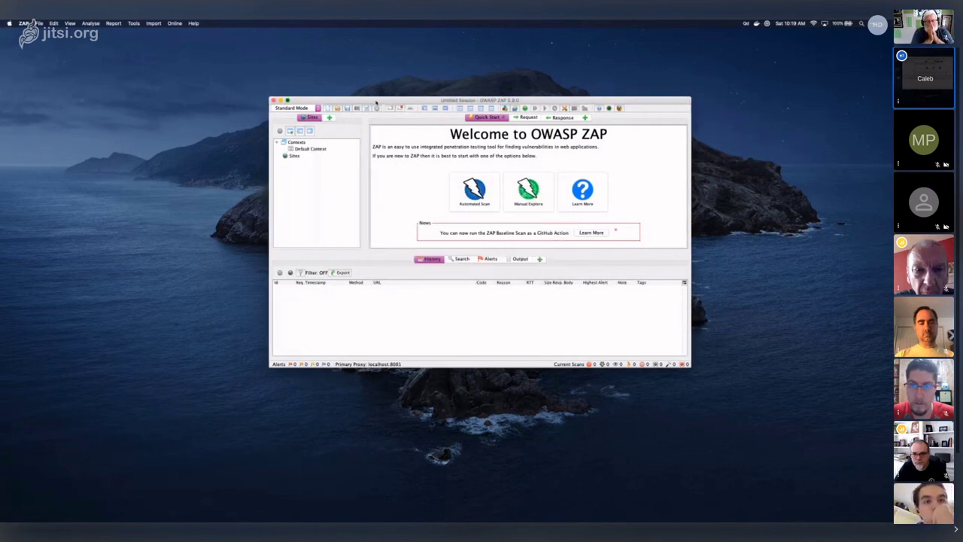
{"action": "double_click", "coordinate": [376, 101]}
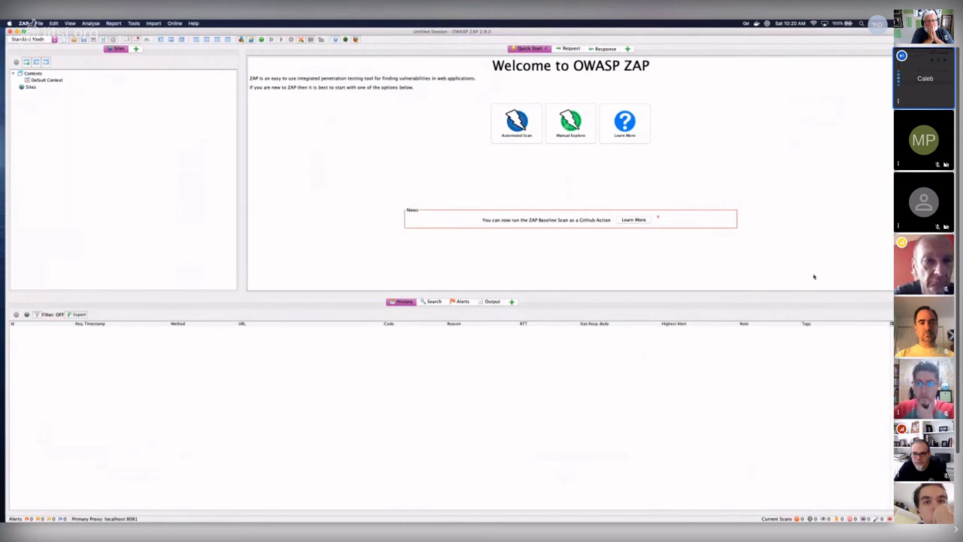
- Bring Firefox to the front from the macOS Dock
{"action": "mouse_move", "coordinate": [457, 513]}
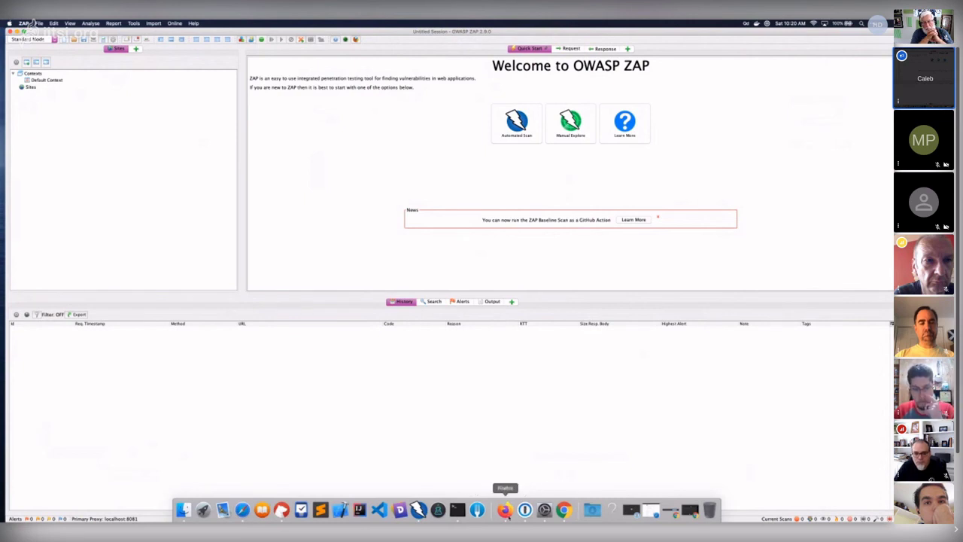
{"action": "left_click", "coordinate": [504, 510]}
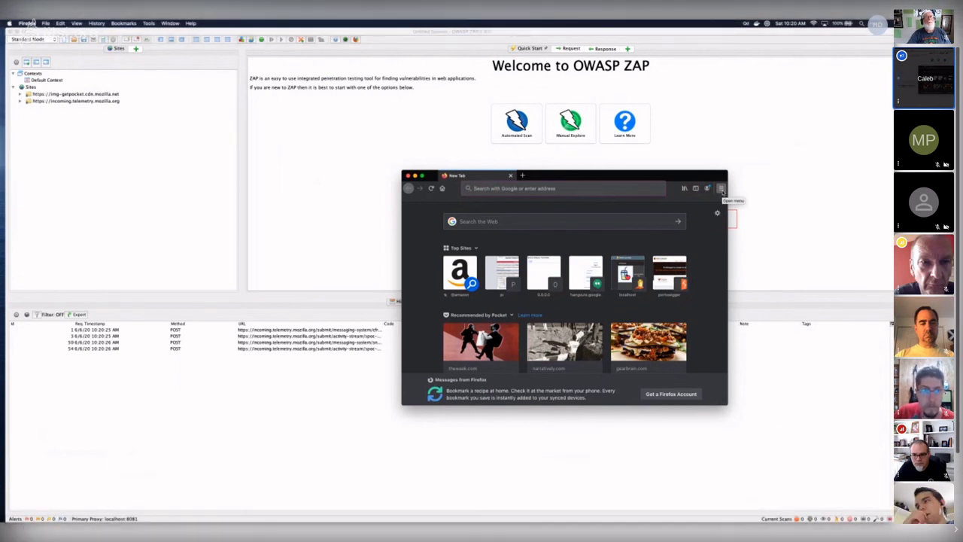
- Open Firefox Preferences and its Network Settings connection dialog
{"action": "left_click", "coordinate": [720, 189]}
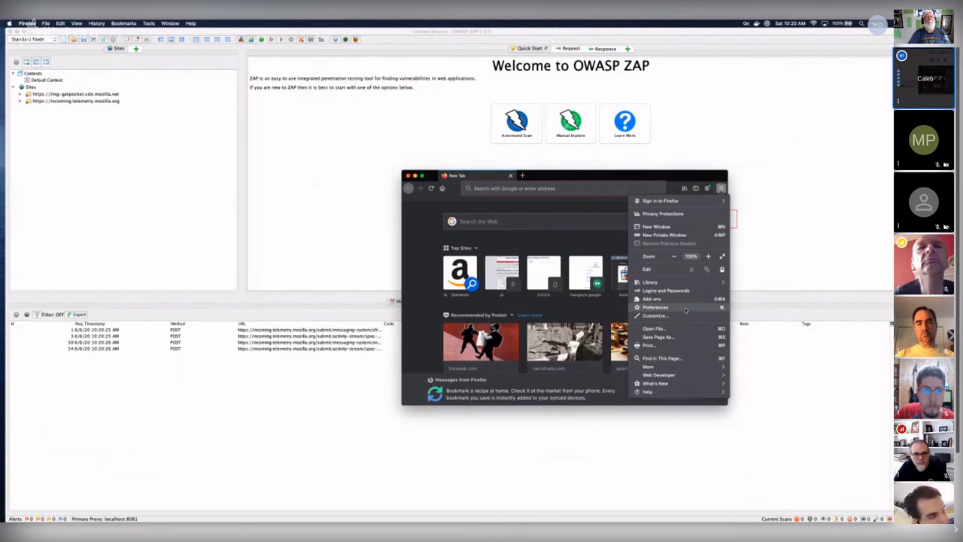
{"action": "left_click", "coordinate": [654, 307]}
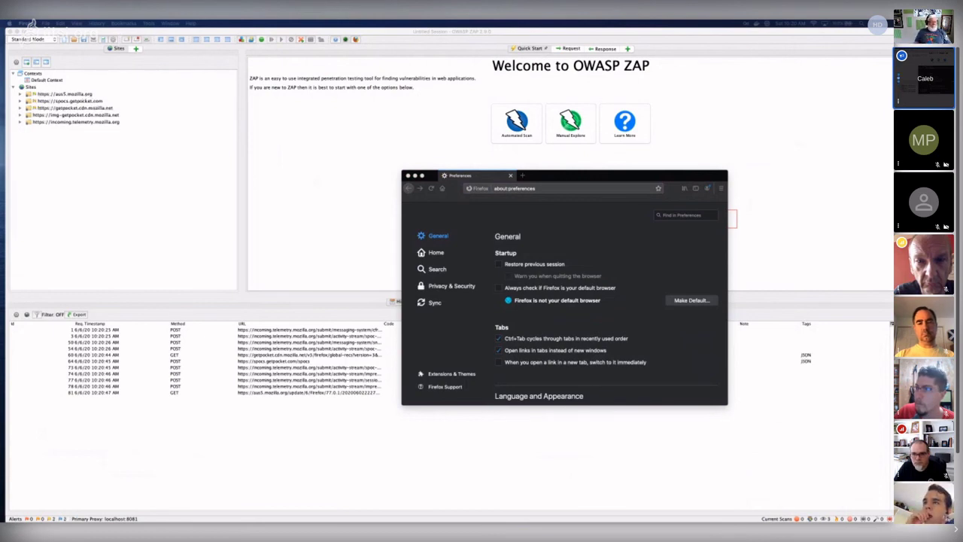
{"action": "scroll", "coordinate": [633, 256], "scroll_direction": "down", "scroll_amount": 15}
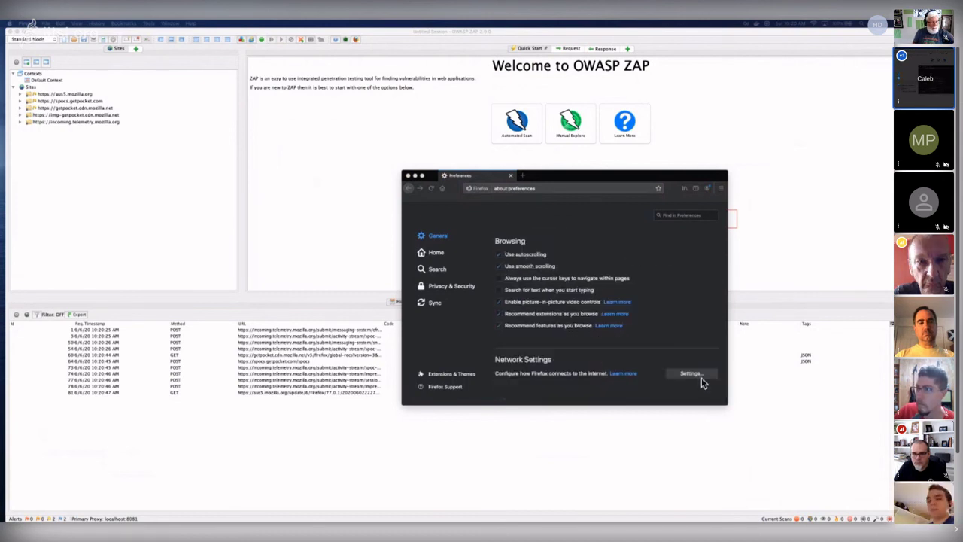
{"action": "left_click", "coordinate": [675, 367]}
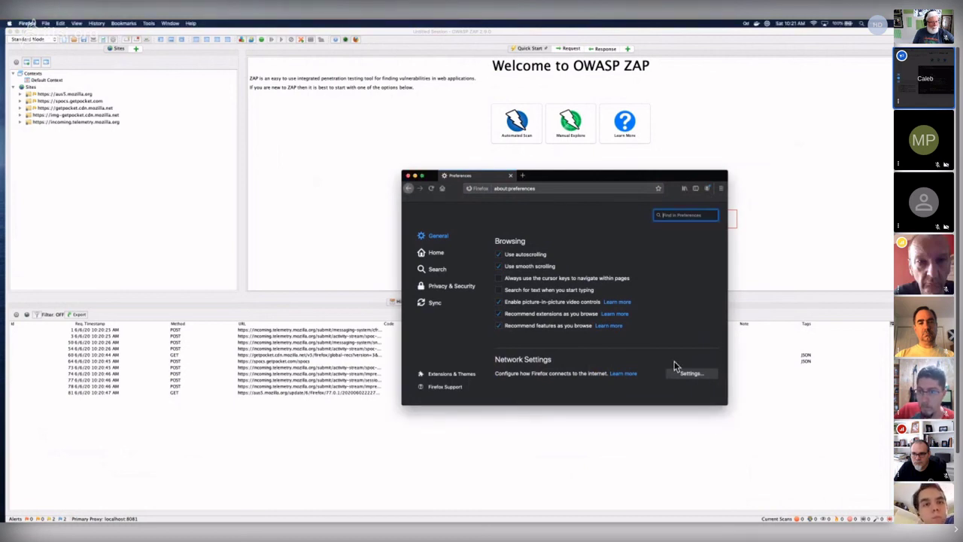
{"action": "left_click", "coordinate": [686, 371]}
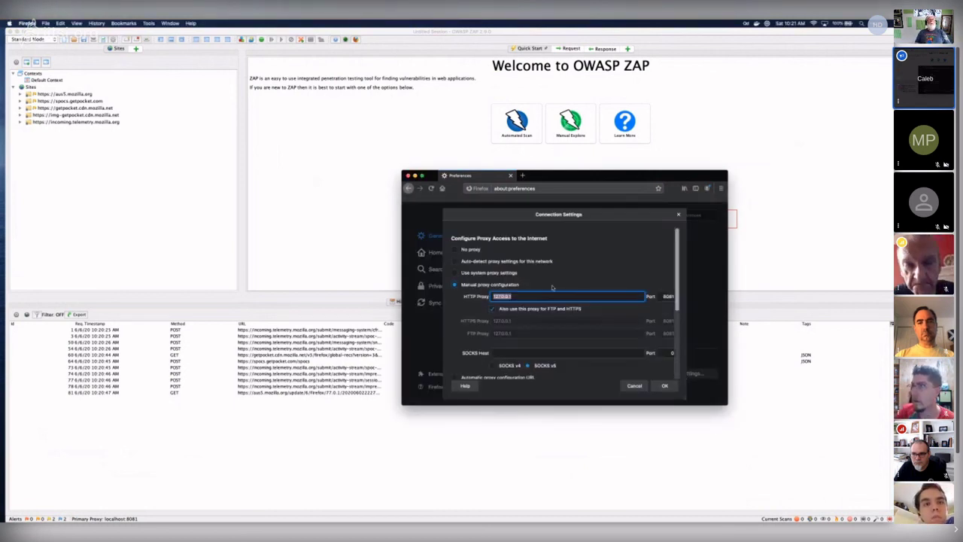
- Keep Firefox's manual proxy at 127.0.0.1 port 8081 and confirm with OK
{"action": "left_click", "coordinate": [468, 249]}
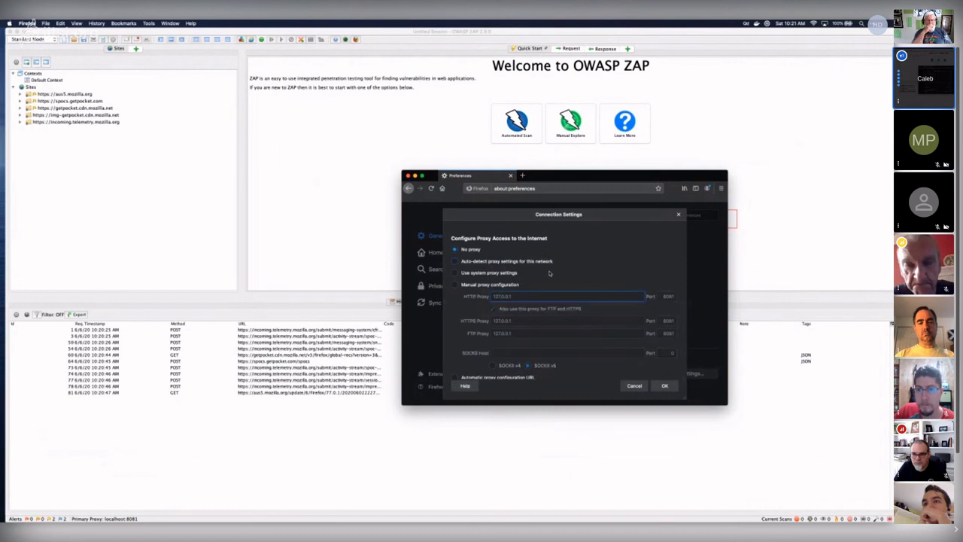
{"action": "left_click", "coordinate": [500, 284]}
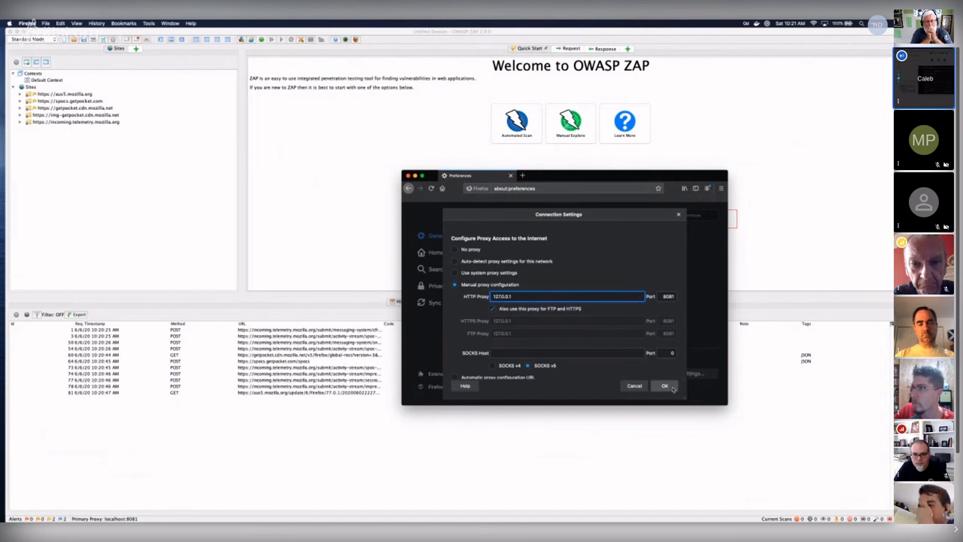
{"action": "left_click", "coordinate": [672, 387]}
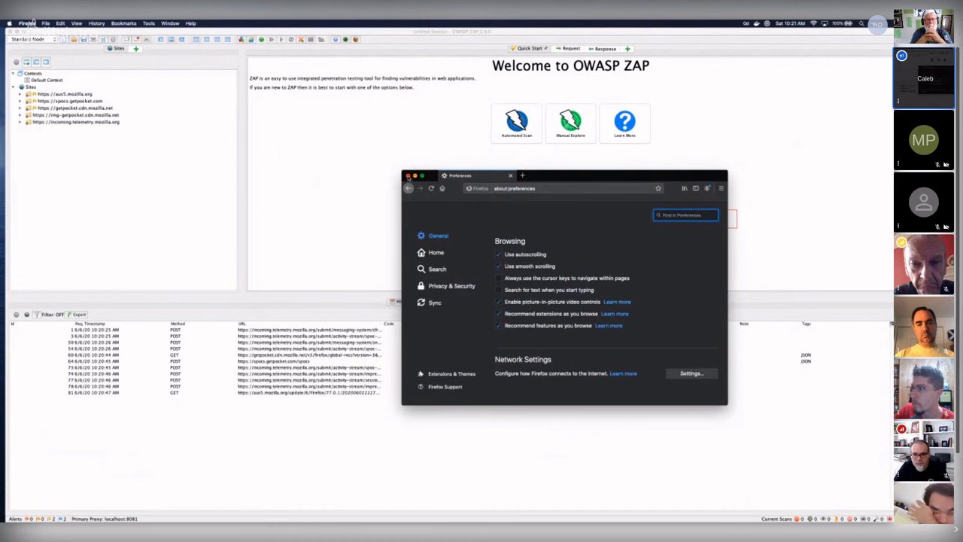
- Move the Preferences window aside and return to OWASP ZAP
{"action": "left_click_drag", "start_coordinate": [550, 177], "coordinate": [482, 162]}
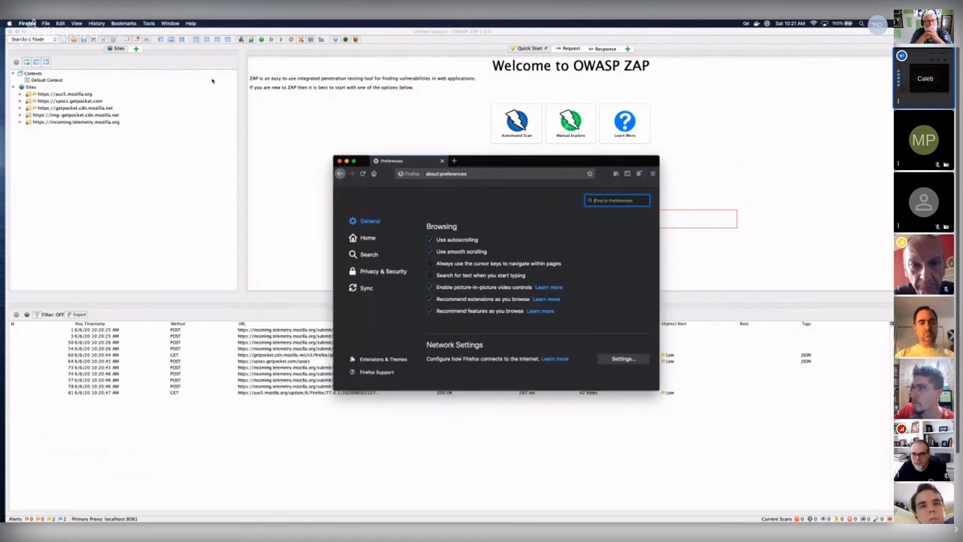
{"action": "left_click", "coordinate": [61, 23]}
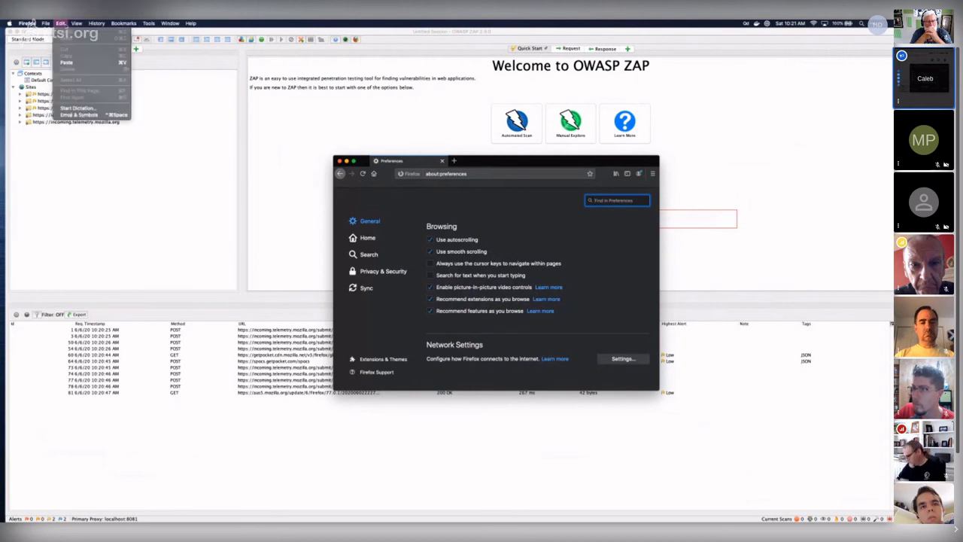
{"action": "mouse_move", "coordinate": [98, 23]}
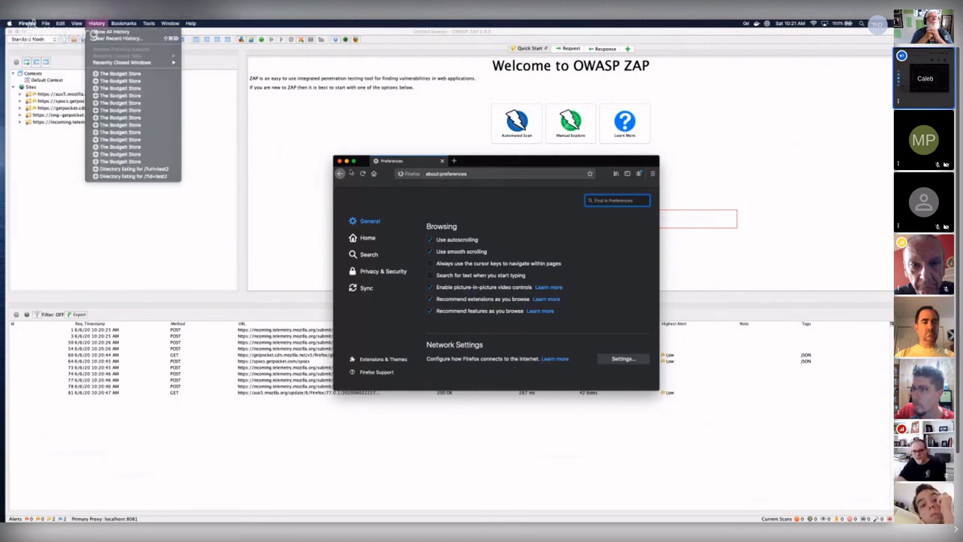
{"action": "left_click", "coordinate": [325, 164]}
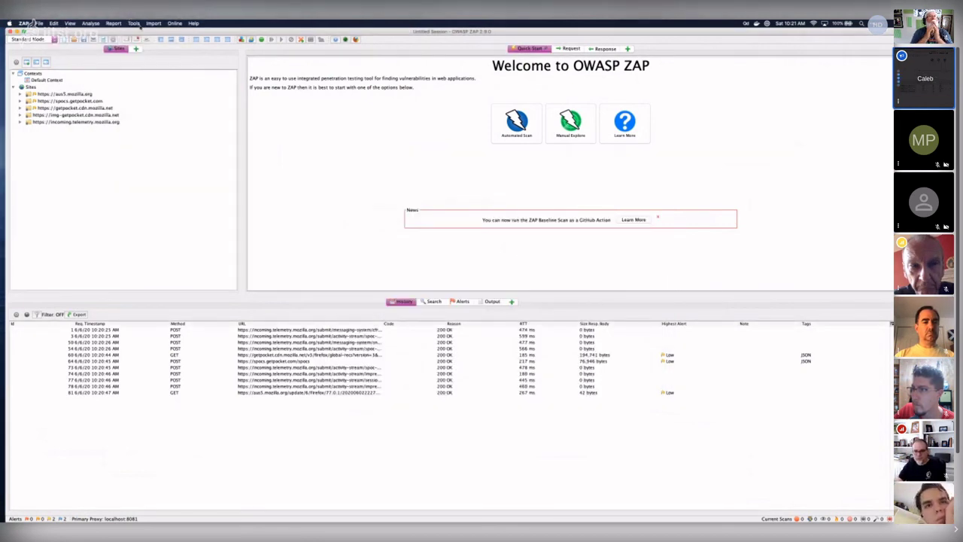
- Generate a new root CA certificate in Tools > Options > Dynamic SSL Certificates, overwriting the old one
{"action": "left_click", "coordinate": [134, 23]}
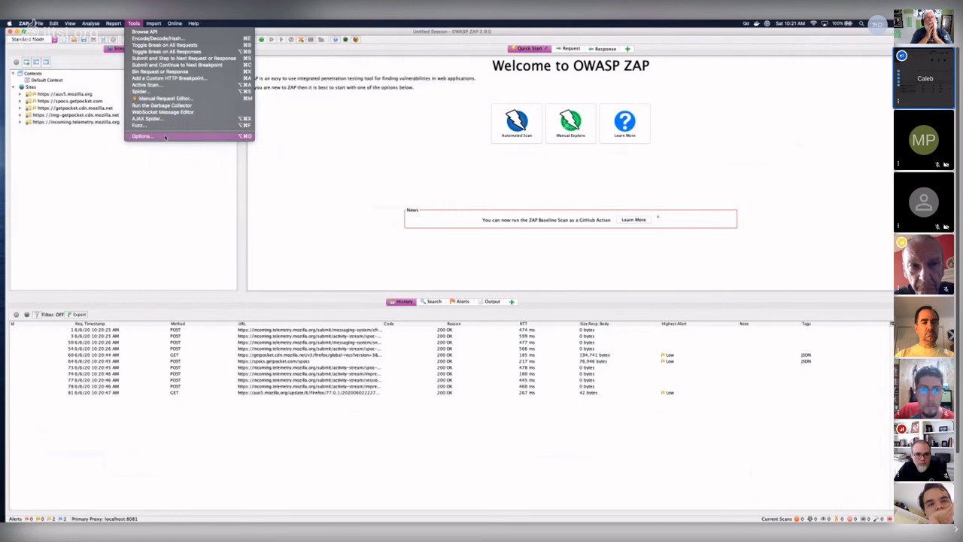
{"action": "left_click", "coordinate": [165, 136]}
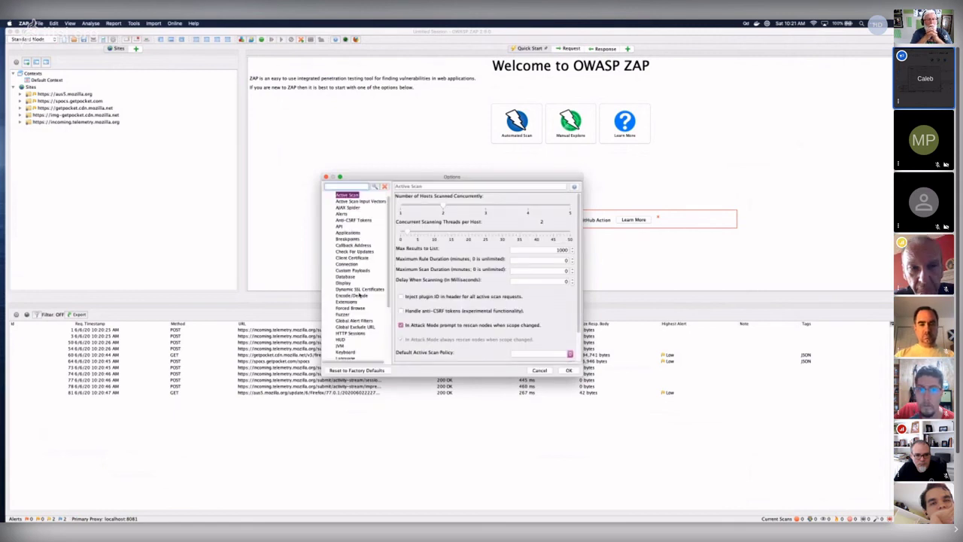
{"action": "left_click", "coordinate": [359, 289]}
{"action": "left_click", "coordinate": [413, 210]}
{"action": "key", "text": "Return"}
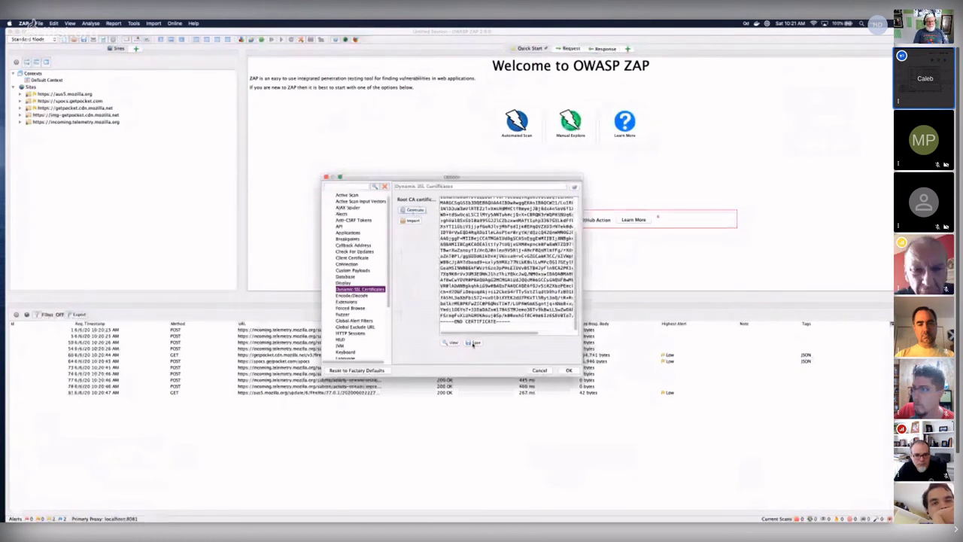
- Save the certificate as owasp_zap_root_ca.cer in Downloads and close Options with OK
{"action": "left_click", "coordinate": [474, 343]}
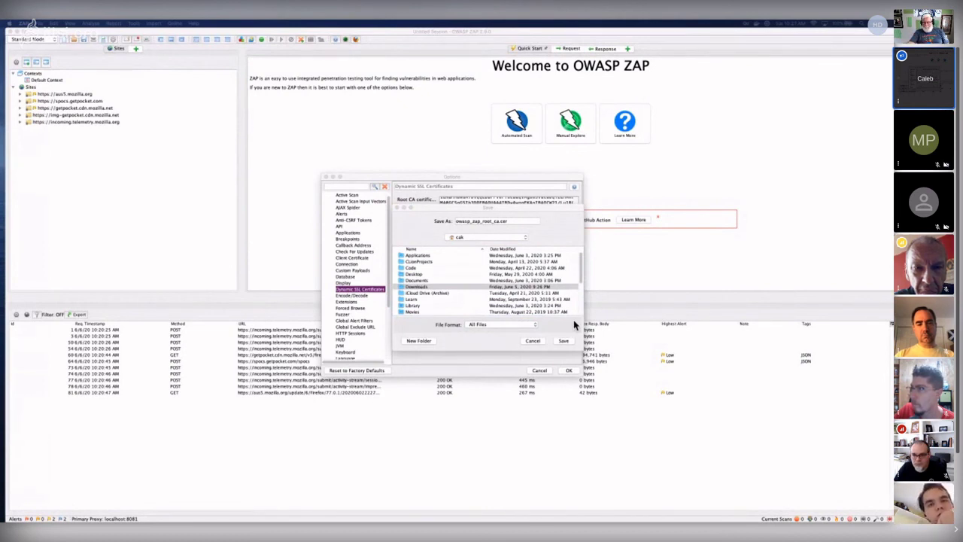
{"action": "left_click", "coordinate": [457, 287]}
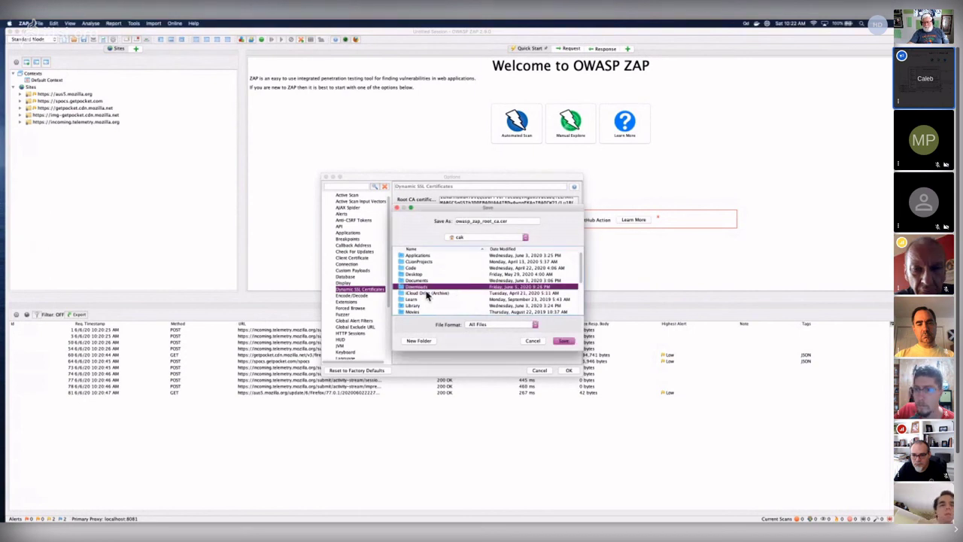
{"action": "left_click", "coordinate": [534, 341]}
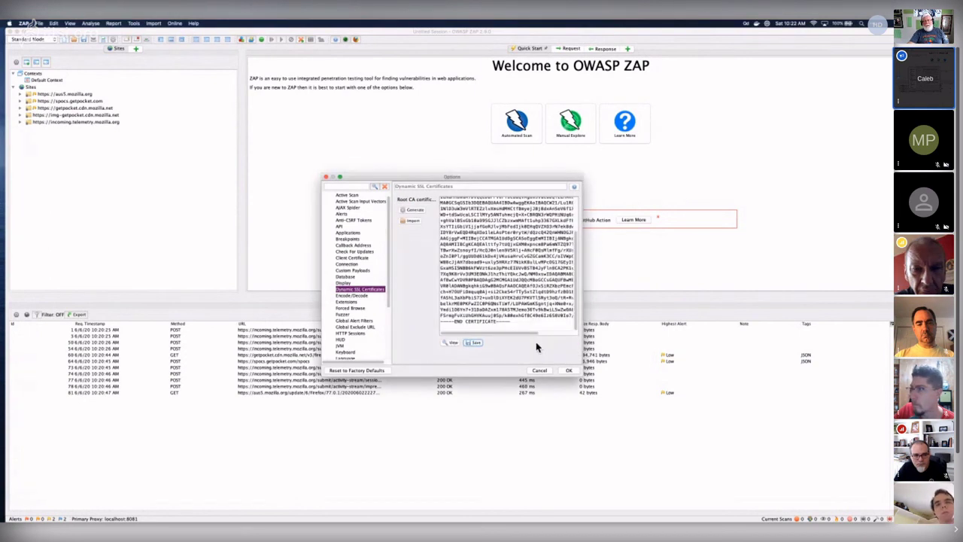
{"action": "left_click", "coordinate": [474, 344]}
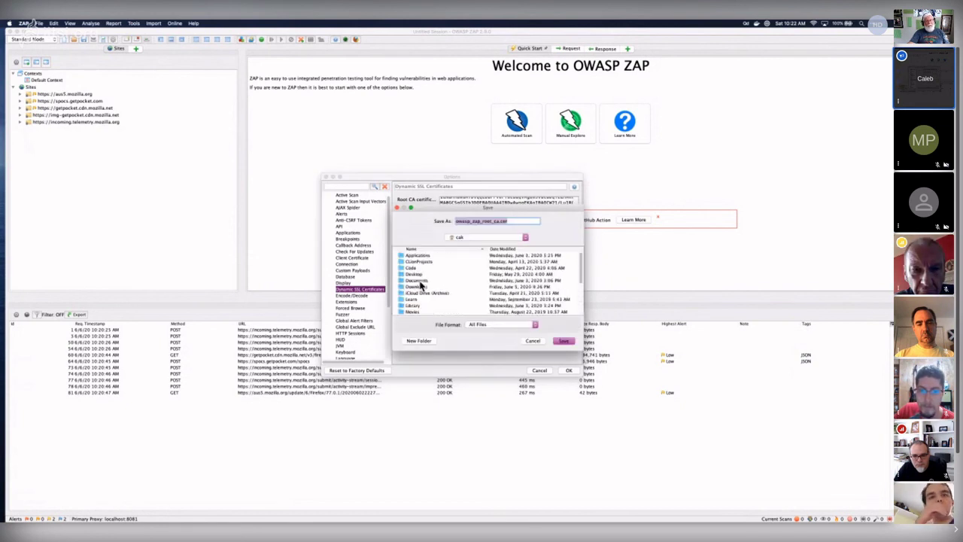
{"action": "left_click", "coordinate": [419, 286]}
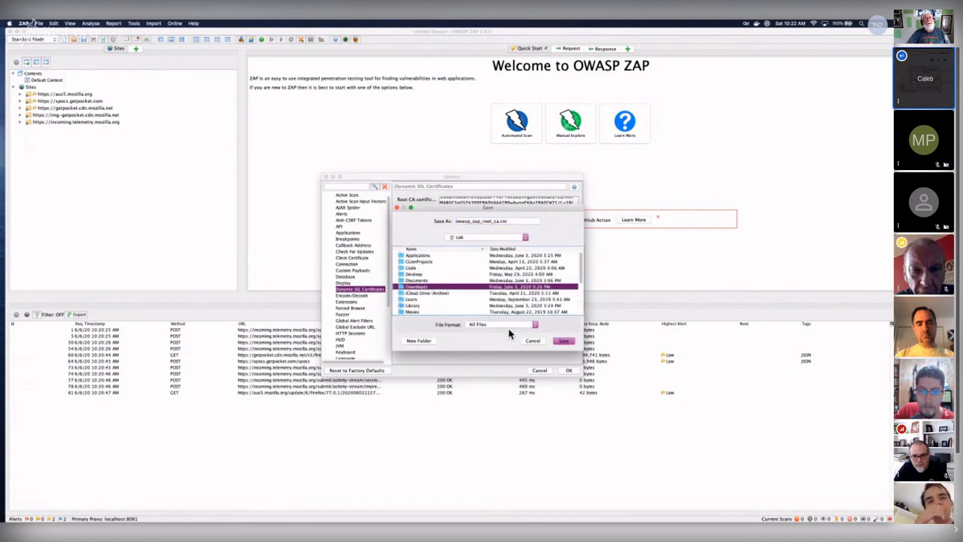
{"action": "left_click", "coordinate": [562, 341]}
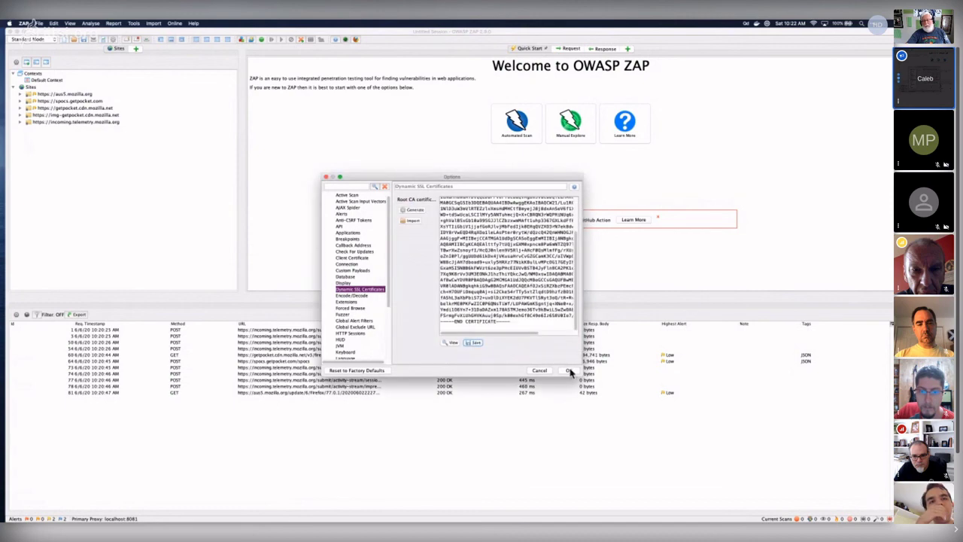
{"action": "left_click", "coordinate": [570, 370]}
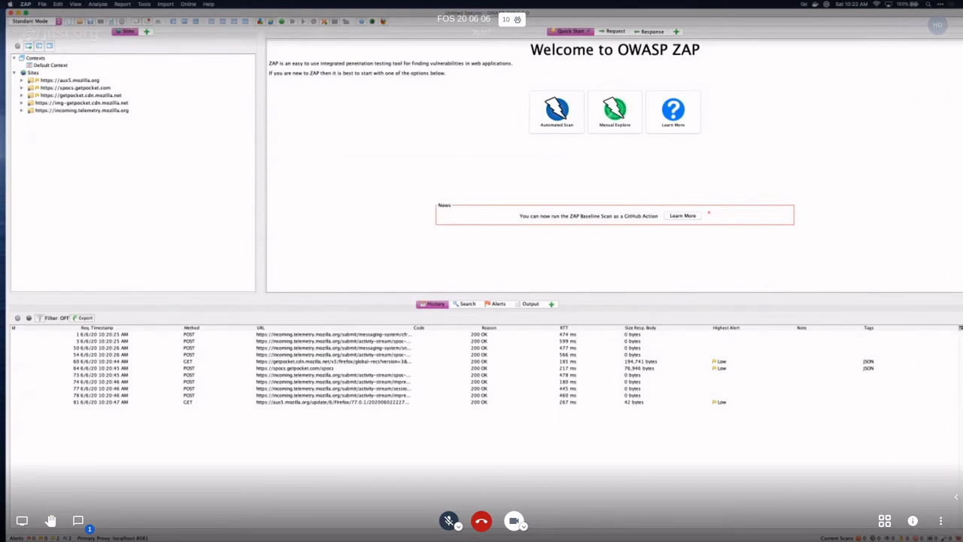
{"action": "key", "text": "super+Tab"}
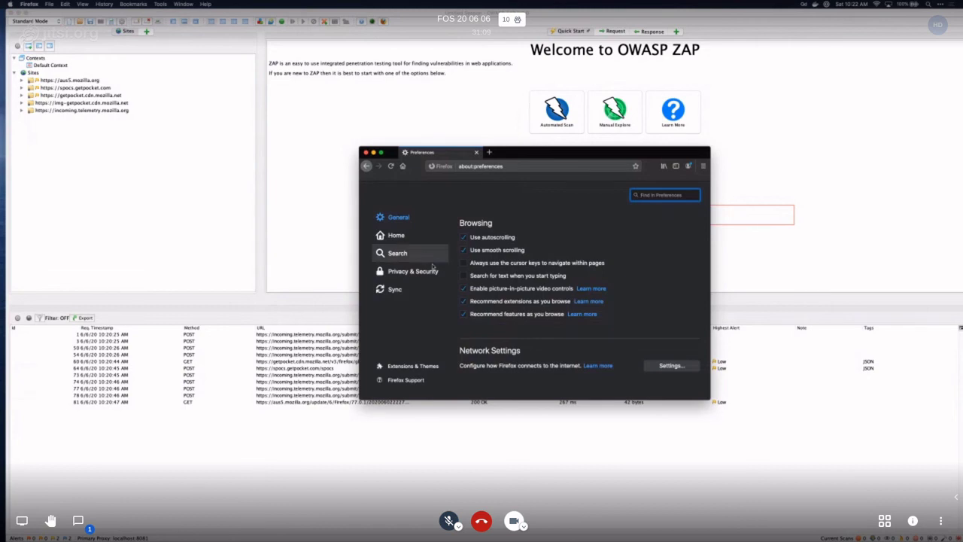
{"action": "left_click", "coordinate": [443, 273]}
{"action": "scroll", "coordinate": [615, 285], "scroll_direction": "down", "scroll_amount": 15}
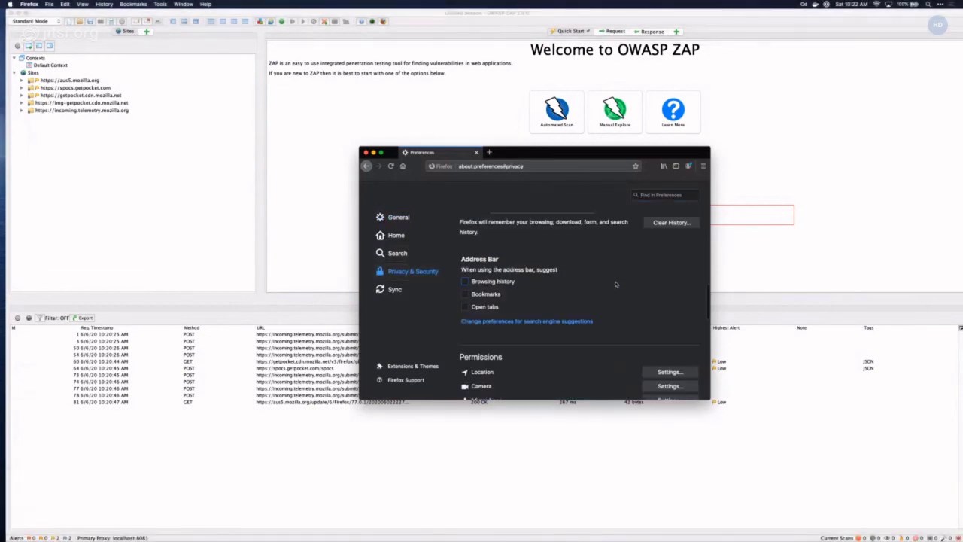
{"action": "scroll", "coordinate": [615, 284], "scroll_direction": "up", "scroll_amount": 3}
{"action": "scroll", "coordinate": [615, 284], "scroll_direction": "down", "scroll_amount": 8}
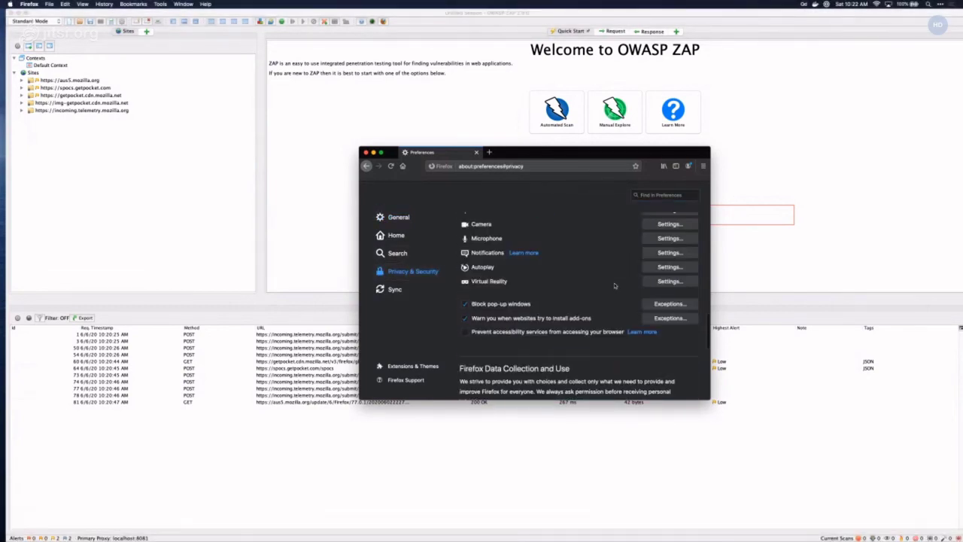
{"action": "scroll", "coordinate": [615, 285], "scroll_direction": "down", "scroll_amount": 5}
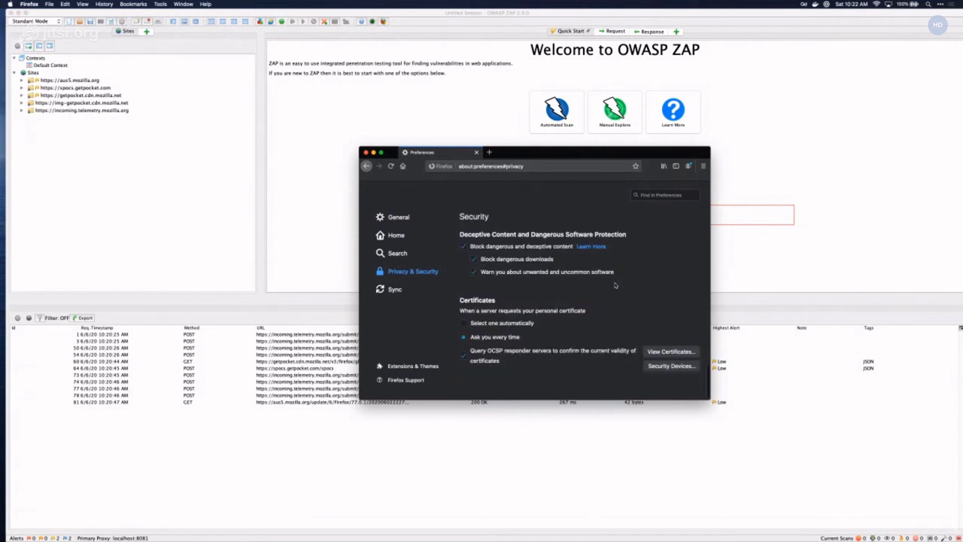
{"action": "left_click", "coordinate": [668, 352]}
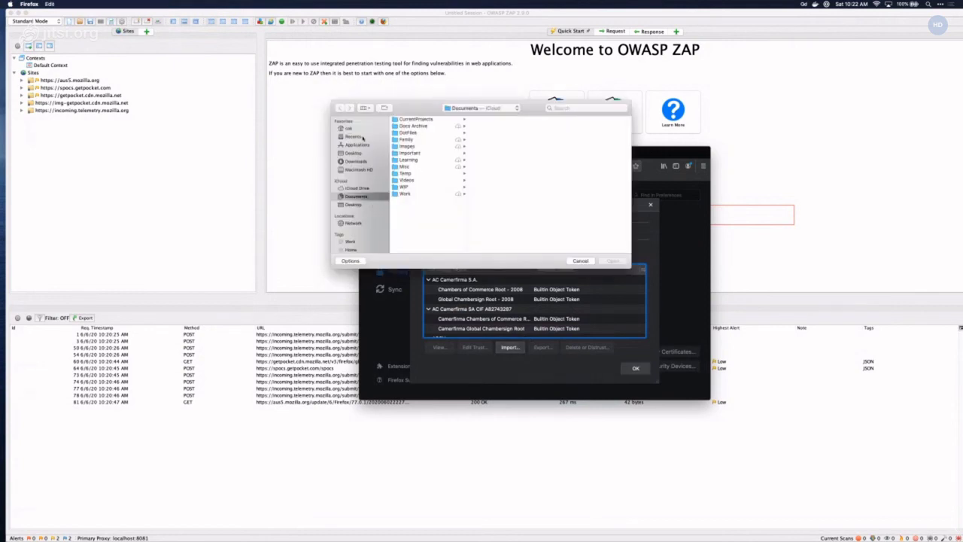
{"action": "left_click", "coordinate": [355, 161]}
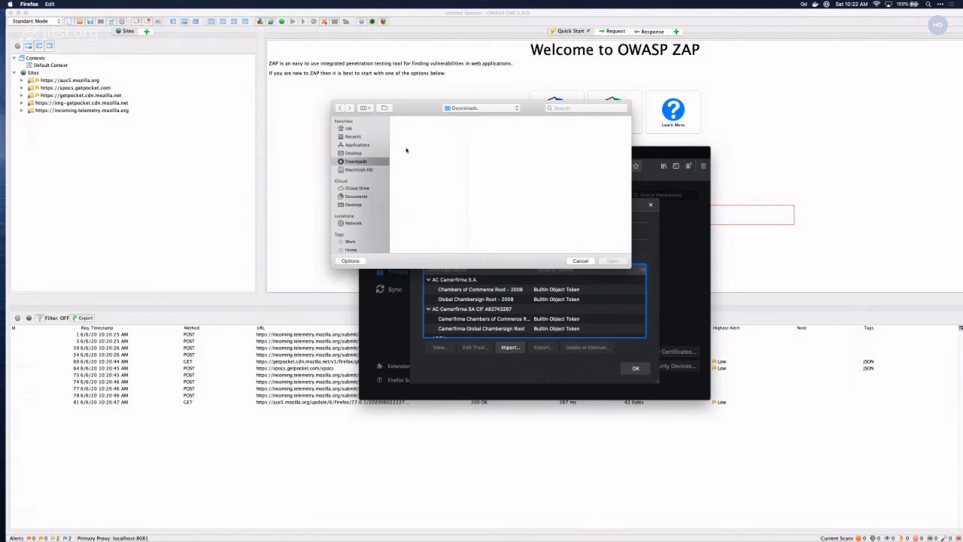
{"action": "left_click", "coordinate": [578, 261]}
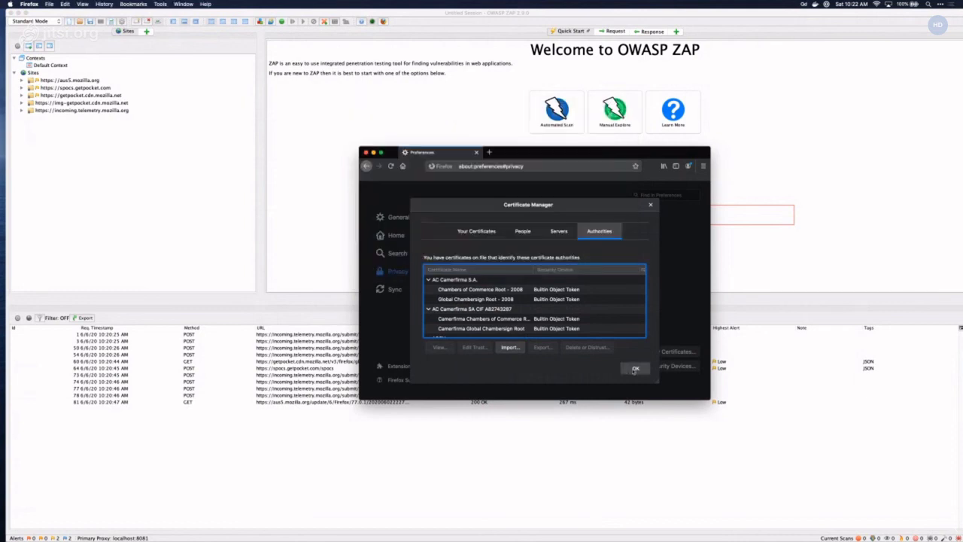
{"action": "left_click", "coordinate": [634, 368]}
{"action": "left_click", "coordinate": [365, 152]}
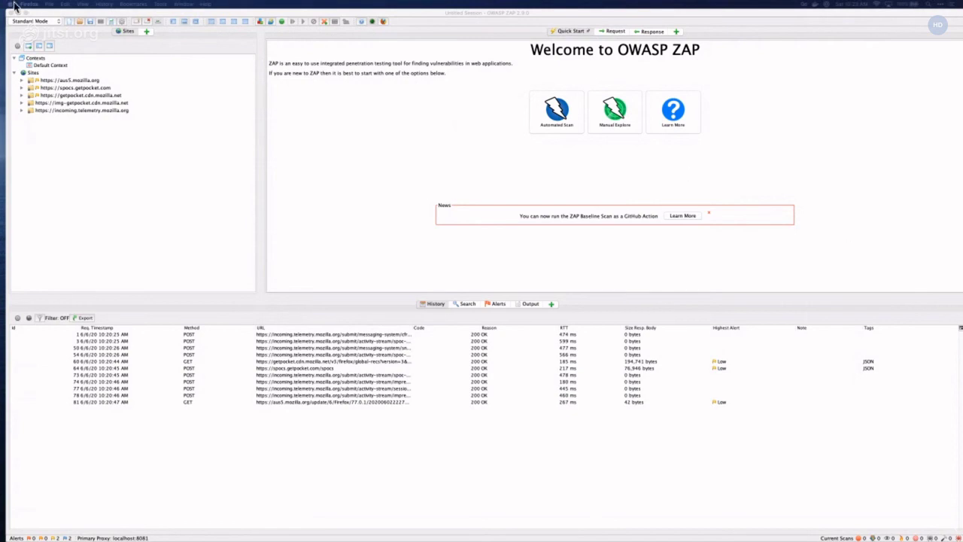
- Look through ZAP's menus, then pick Protected Mode from the toolbar mode dropdown
{"action": "left_click", "coordinate": [42, 5]}
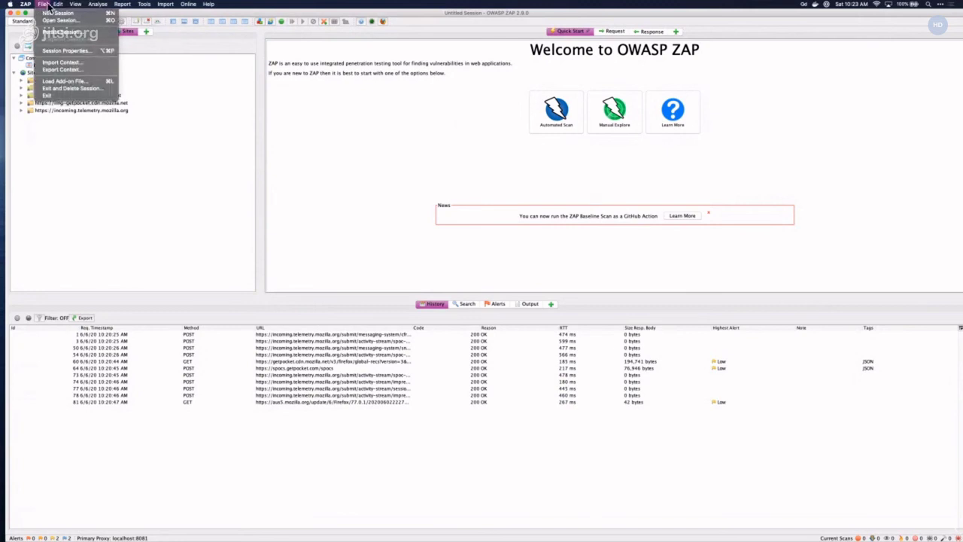
{"action": "mouse_move", "coordinate": [76, 6]}
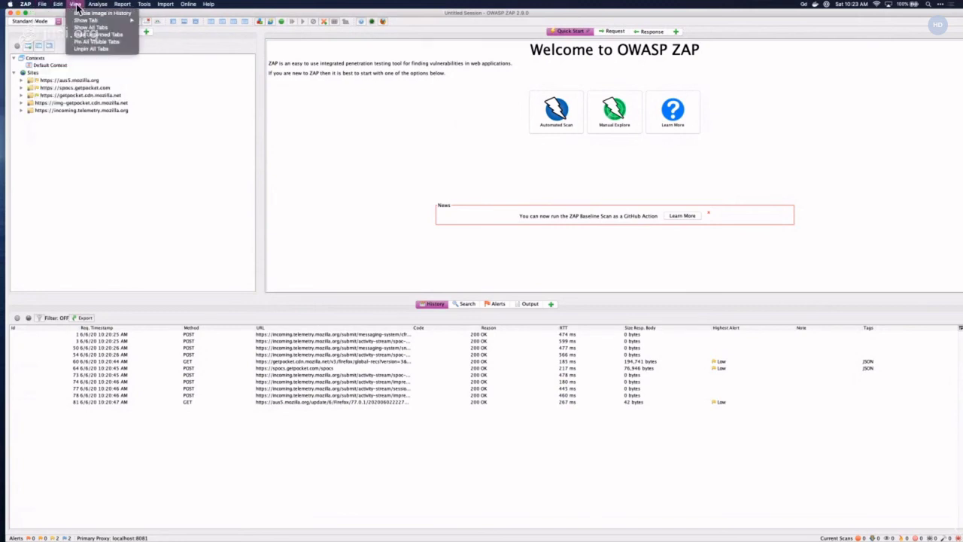
{"action": "mouse_move", "coordinate": [199, 6]}
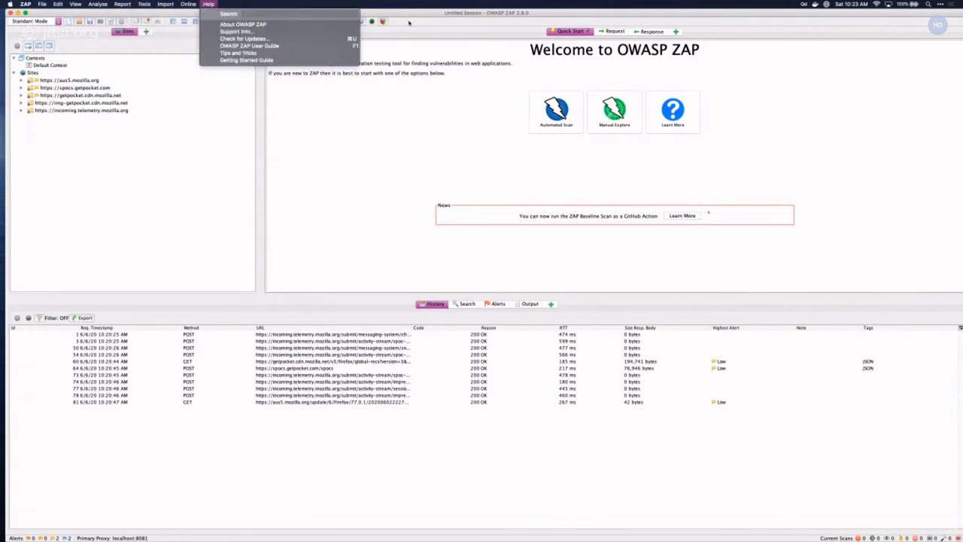
{"action": "left_click", "coordinate": [50, 30]}
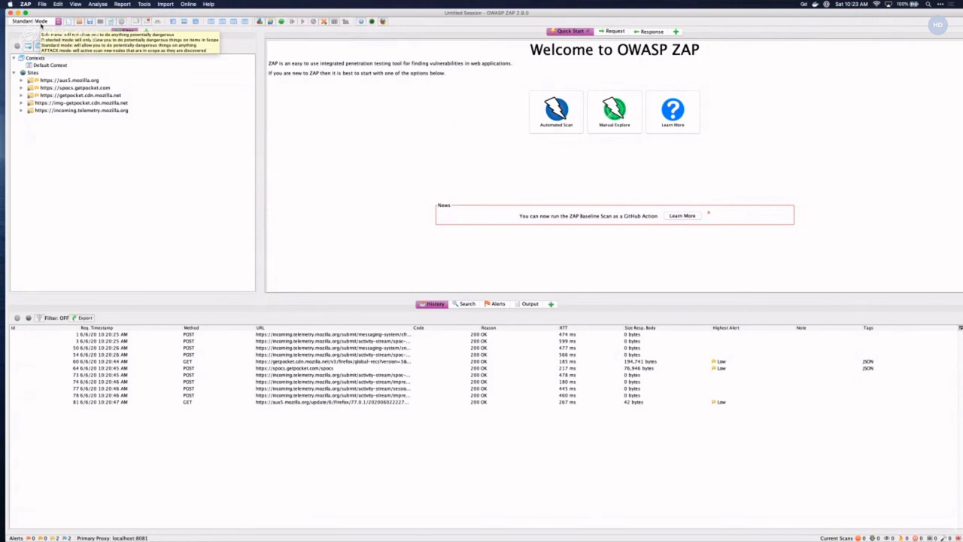
{"action": "left_click", "coordinate": [40, 24]}
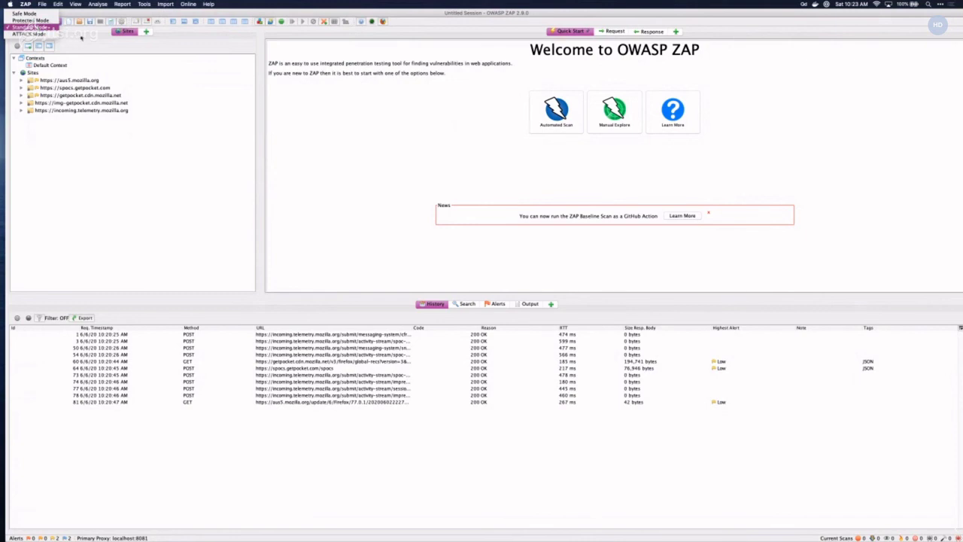
{"action": "left_click", "coordinate": [30, 21]}
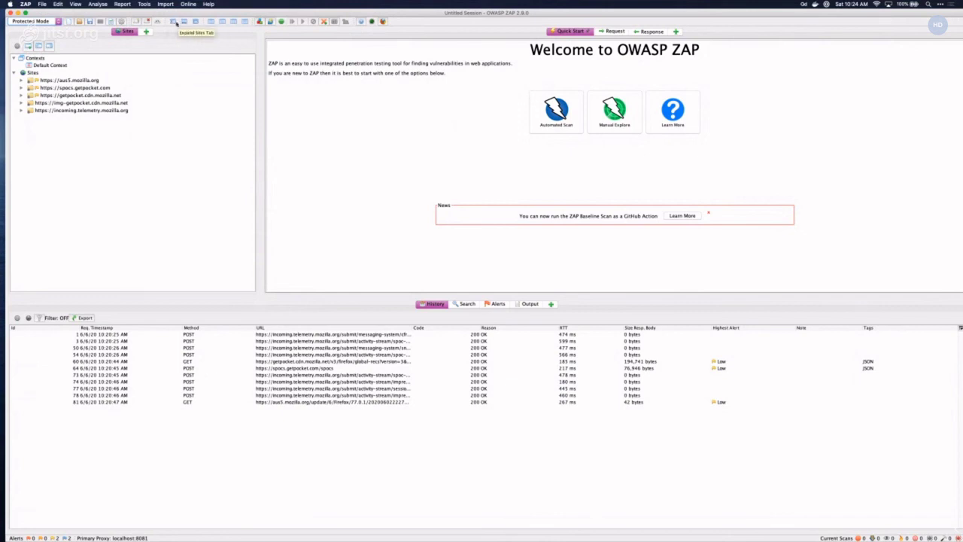
- Toggle the layout buttons back to the split layout and drag the History divider down
{"action": "left_click", "coordinate": [182, 23]}
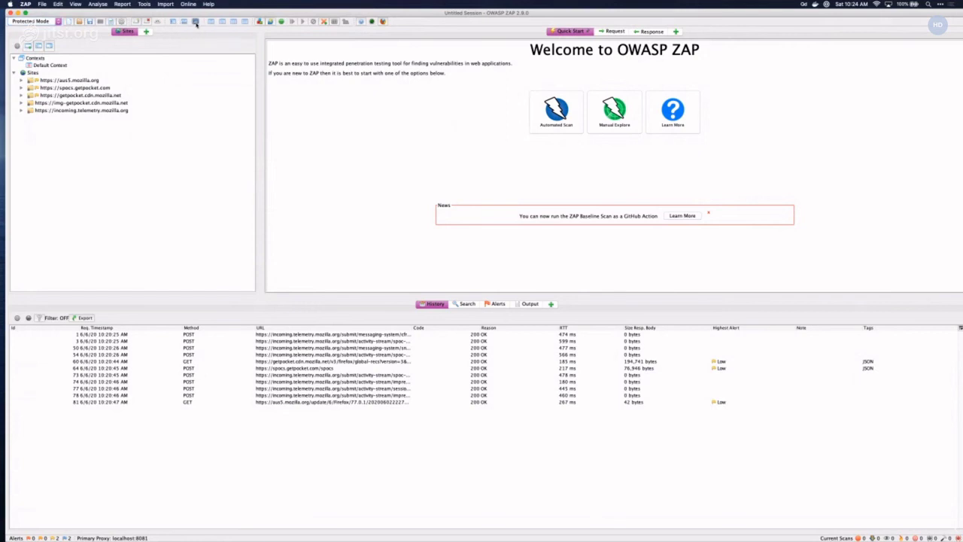
{"action": "left_click", "coordinate": [195, 23]}
{"action": "left_click", "coordinate": [184, 23]}
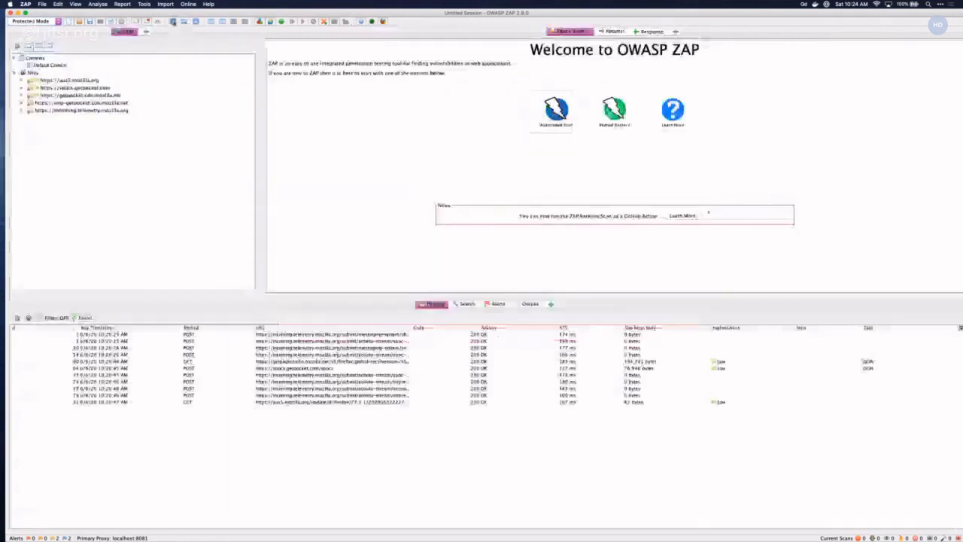
{"action": "left_click", "coordinate": [185, 23]}
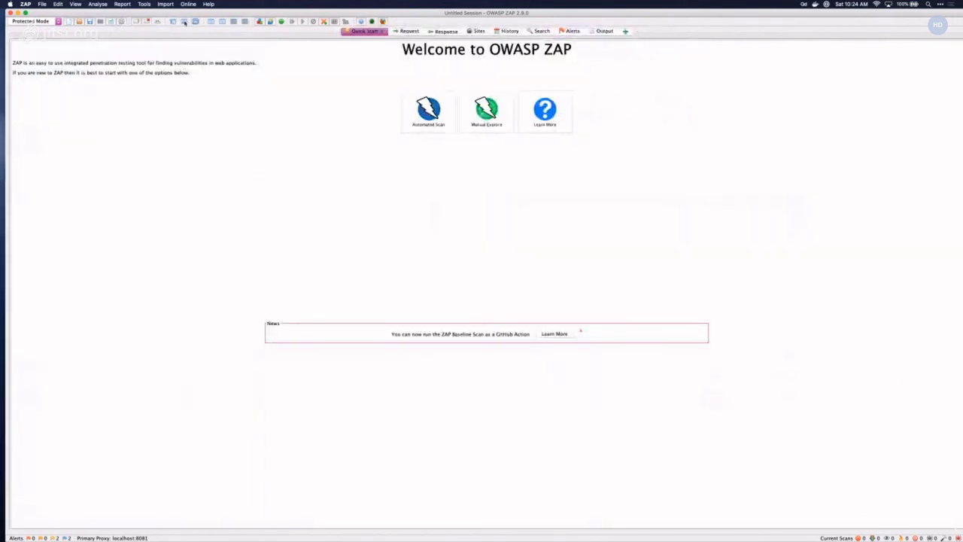
{"action": "left_click", "coordinate": [185, 23]}
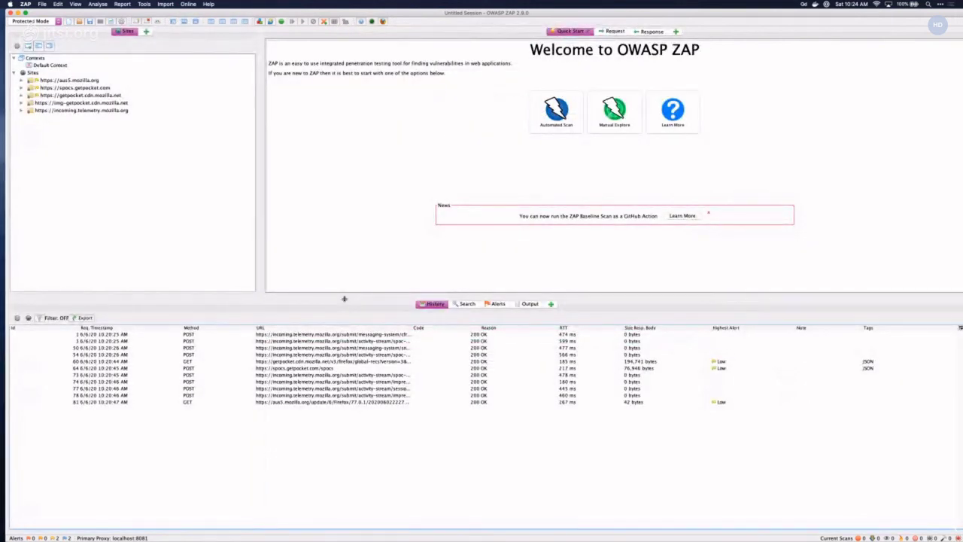
{"action": "left_click_drag", "start_coordinate": [345, 304], "coordinate": [345, 345]}
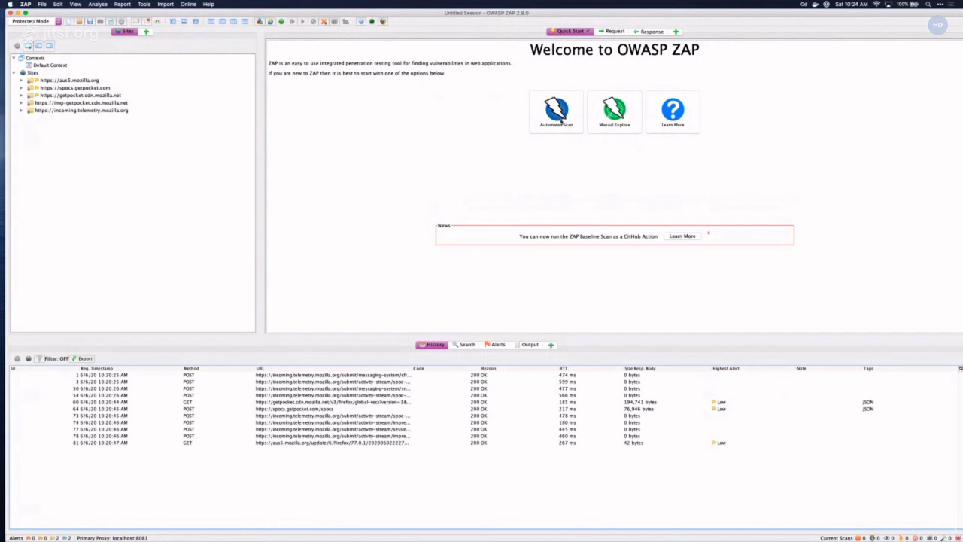
- Browse the Quick Start automated scan and manual explore screens, returning to the Welcome page
{"action": "left_click", "coordinate": [557, 112]}
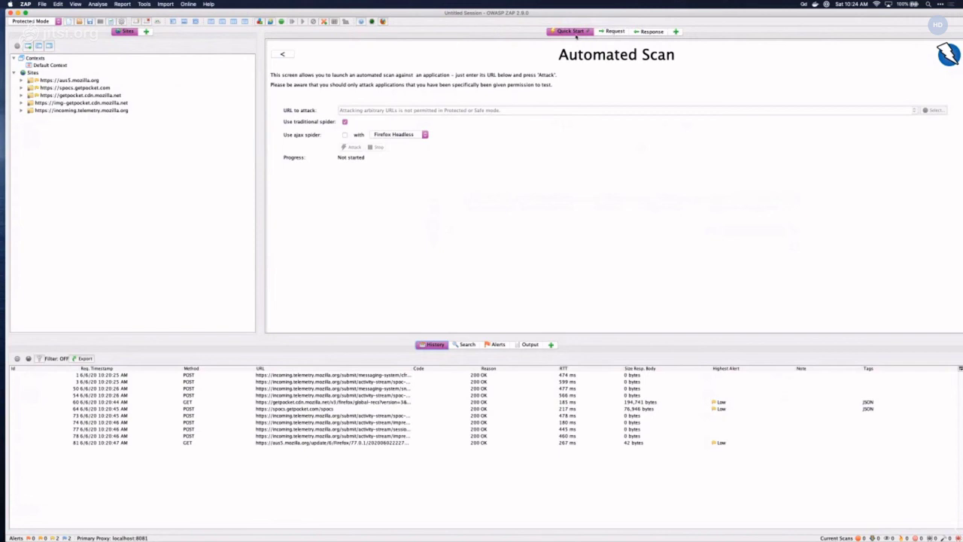
{"action": "left_click", "coordinate": [294, 52]}
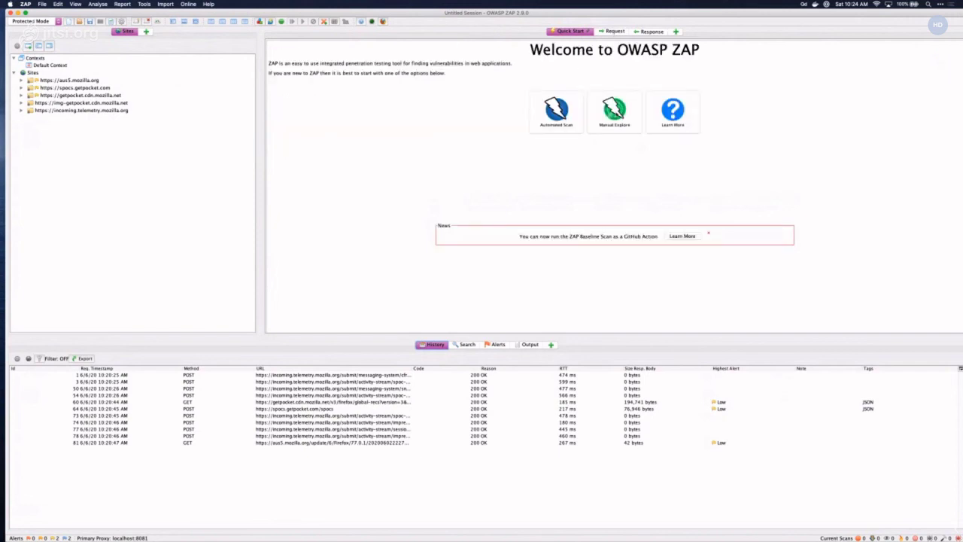
{"action": "left_click", "coordinate": [606, 111]}
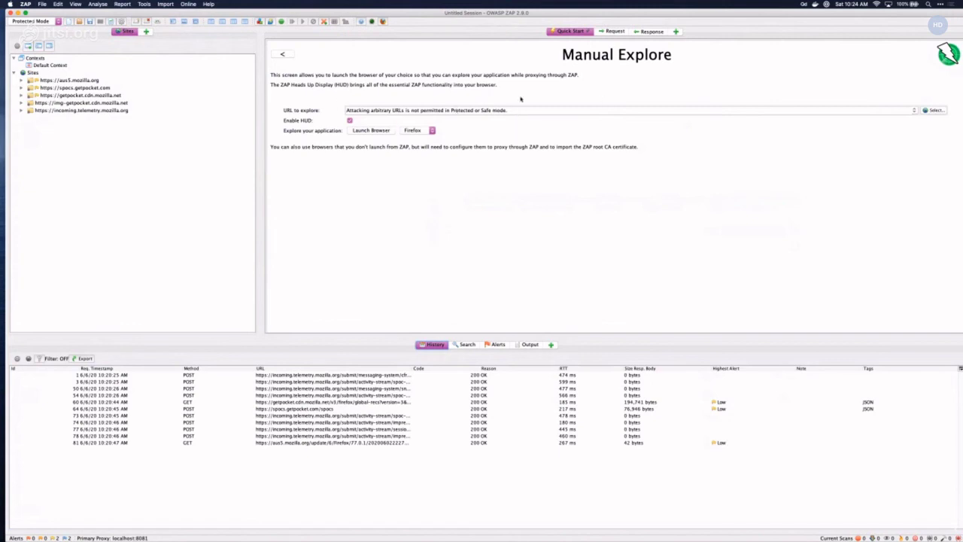
{"action": "left_click", "coordinate": [612, 33]}
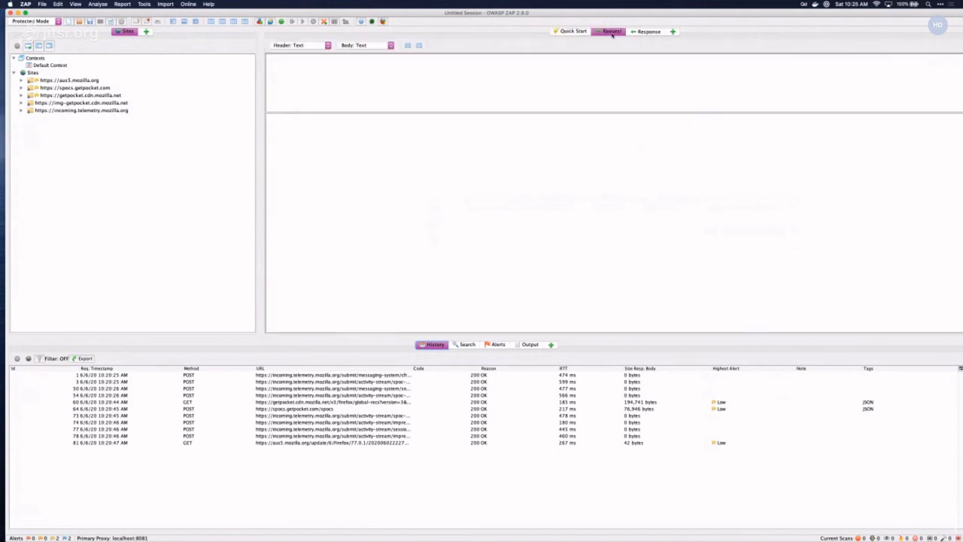
{"action": "left_click", "coordinate": [570, 31]}
{"action": "left_click", "coordinate": [292, 59]}
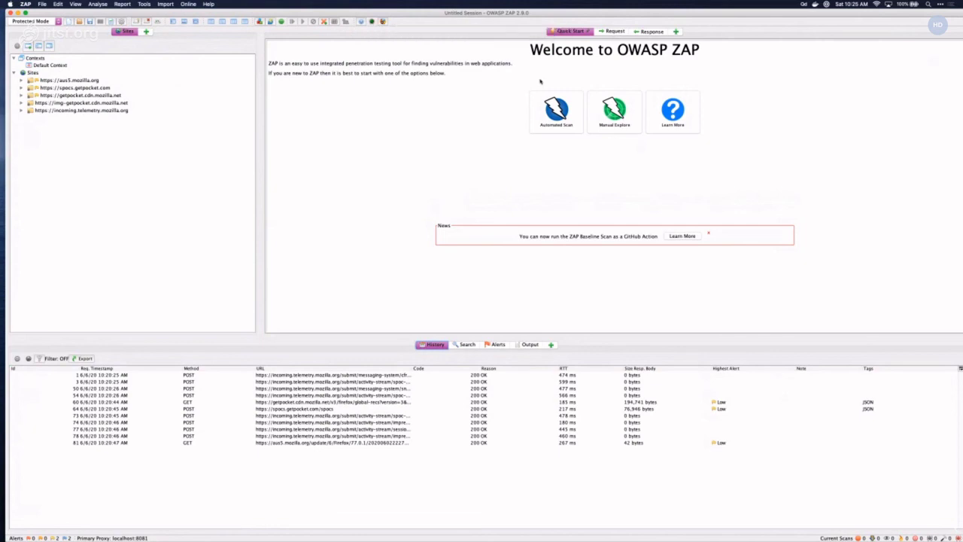
- Set Manual Explore's browser back to Firefox and show history row 54's activity-stream POST request
{"action": "left_click", "coordinate": [613, 110]}
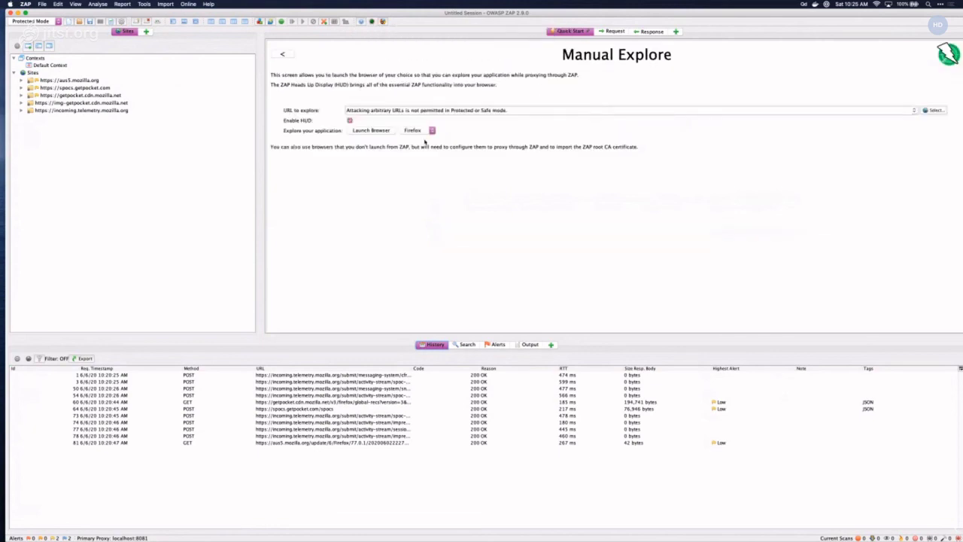
{"action": "left_click", "coordinate": [425, 132]}
{"action": "left_click", "coordinate": [426, 128]}
{"action": "left_click", "coordinate": [420, 130]}
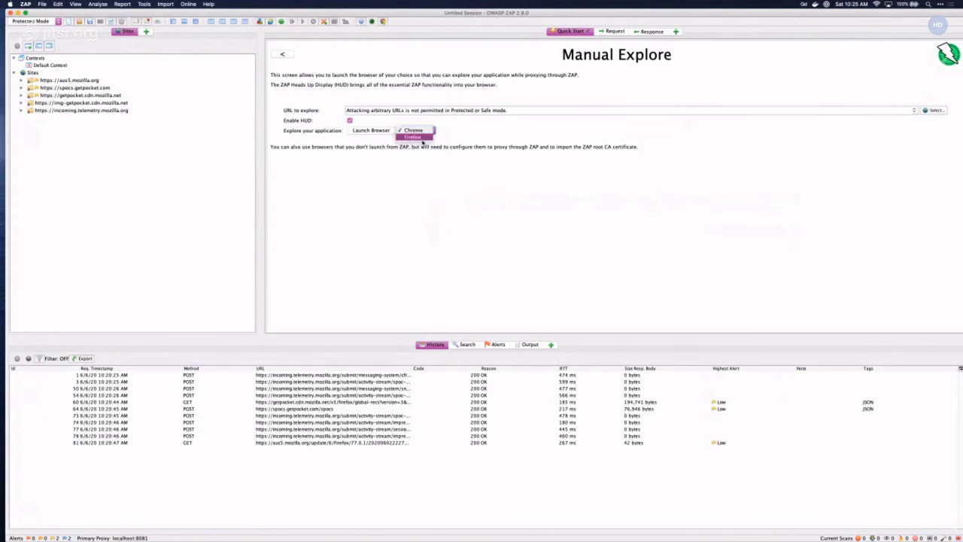
{"action": "left_click", "coordinate": [422, 138]}
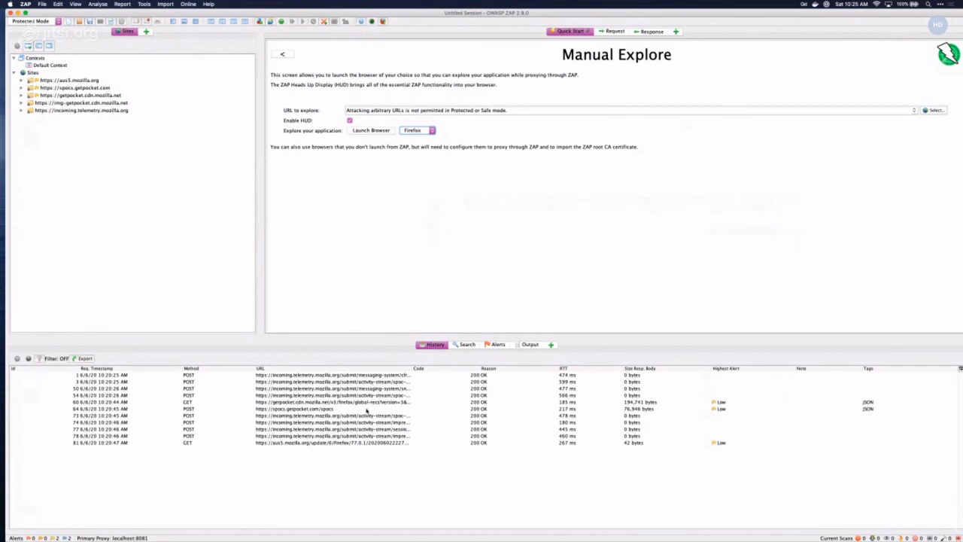
{"action": "left_click", "coordinate": [304, 394]}
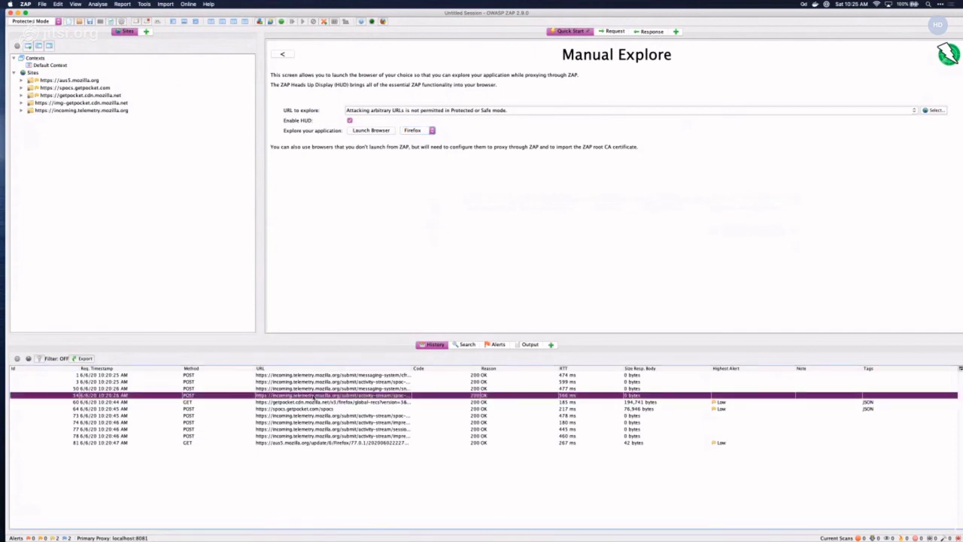
{"action": "left_click", "coordinate": [613, 32]}
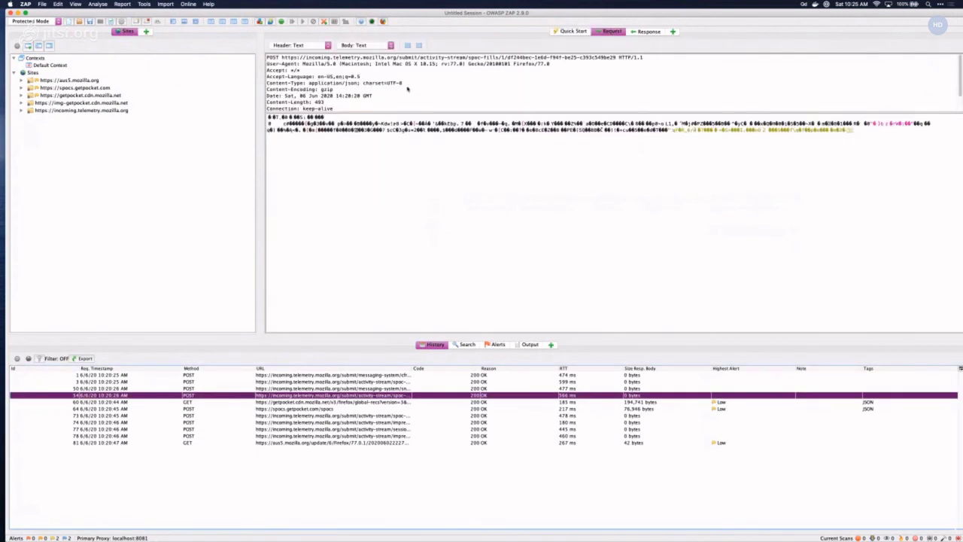
- Show the HTTP/1.1 200 OK text/plain response to the activity-stream POST
{"action": "left_click", "coordinate": [645, 32]}
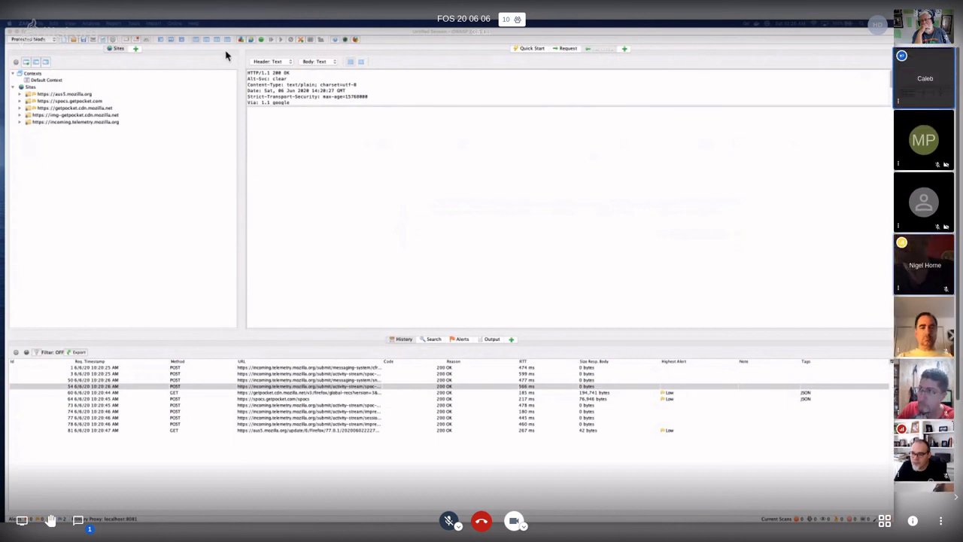
{"action": "left_click", "coordinate": [29, 39]}
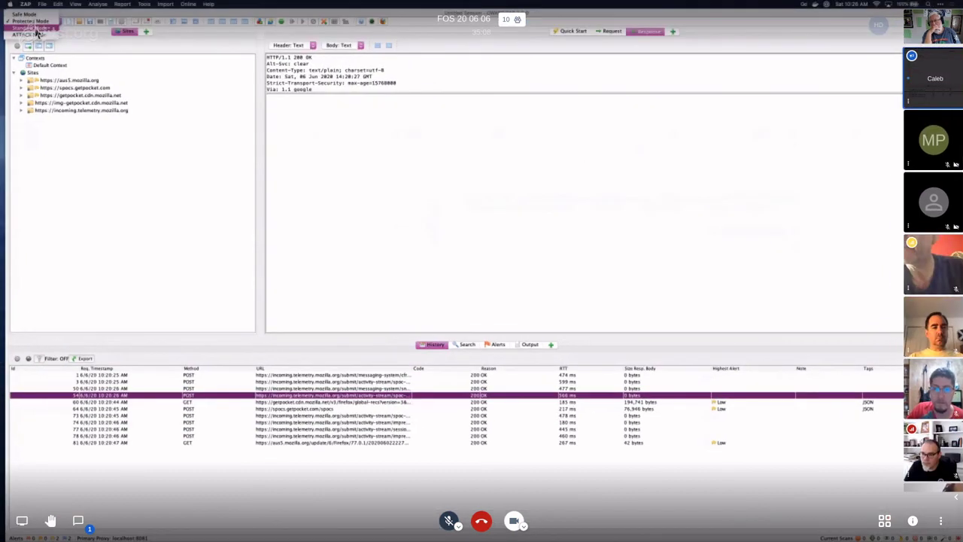
{"action": "left_click", "coordinate": [34, 29]}
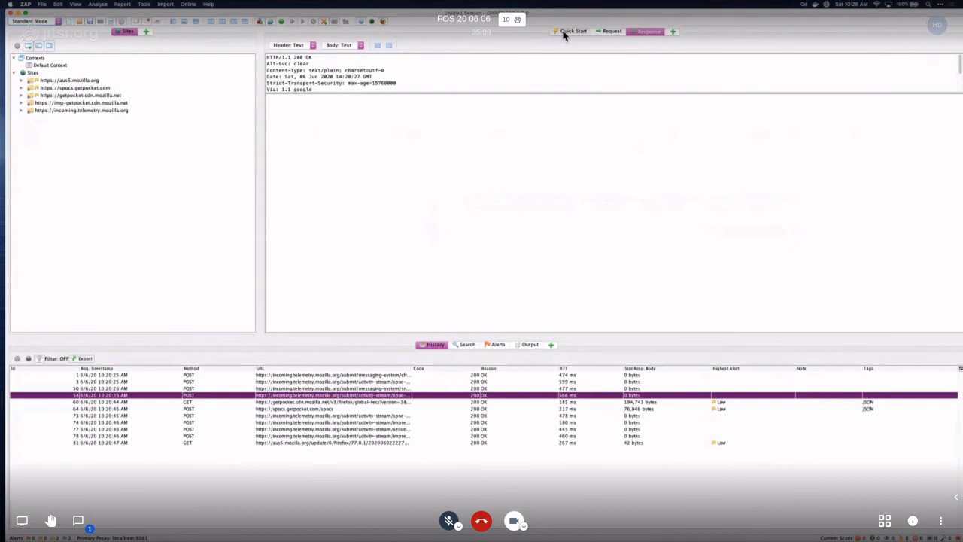
{"action": "left_click", "coordinate": [569, 31]}
{"action": "left_click_drag", "start_coordinate": [416, 110], "coordinate": [341, 108]}
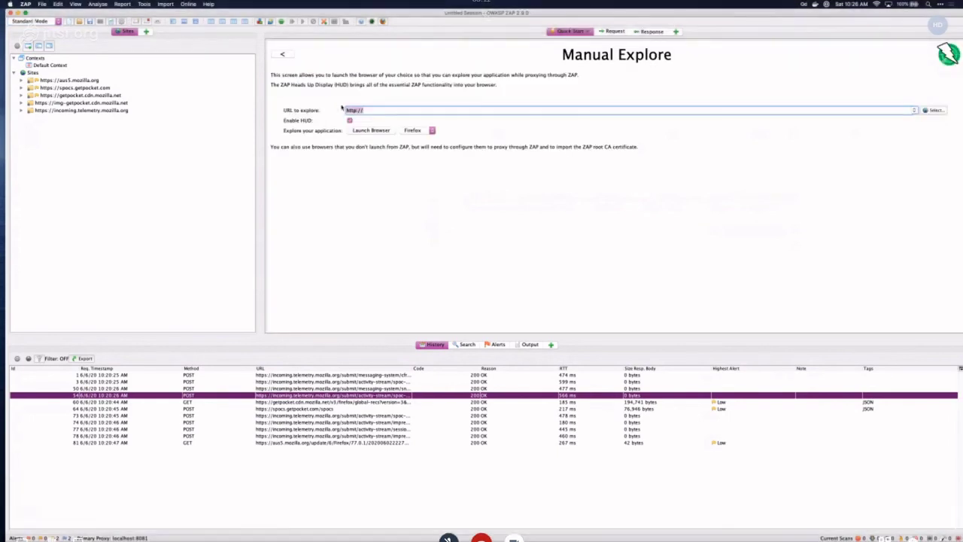
{"action": "type", "text": "http://localhost:8080/bodgeit"}
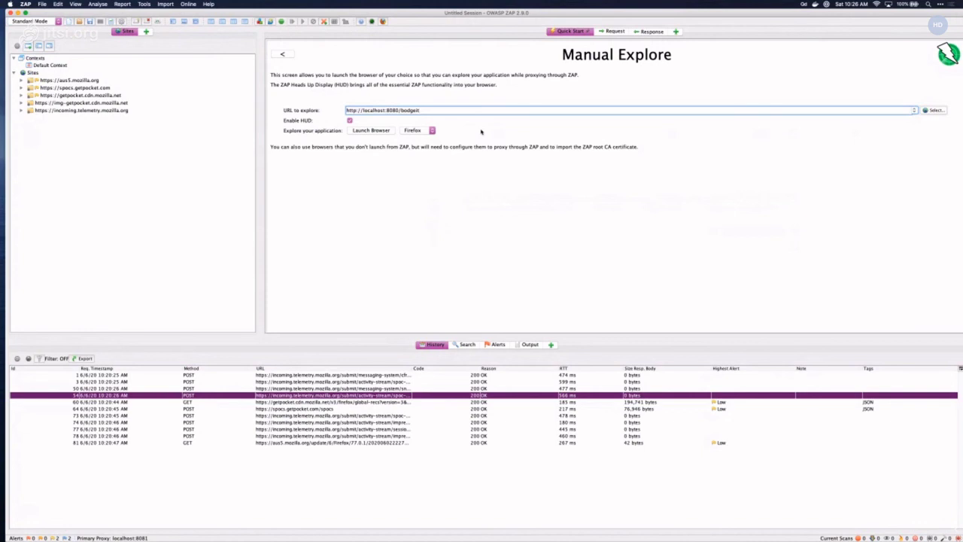
{"action": "left_click", "coordinate": [373, 131]}
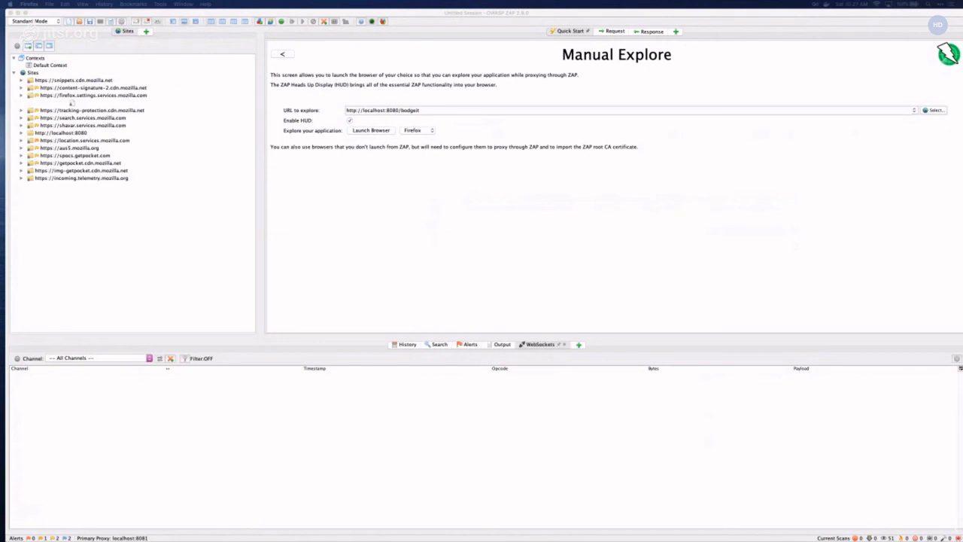
- Reposition the Firefox window and hide the HUD panels over the BodgeIt Store home page
{"action": "left_click_drag", "start_coordinate": [734, 129], "coordinate": [679, 113]}
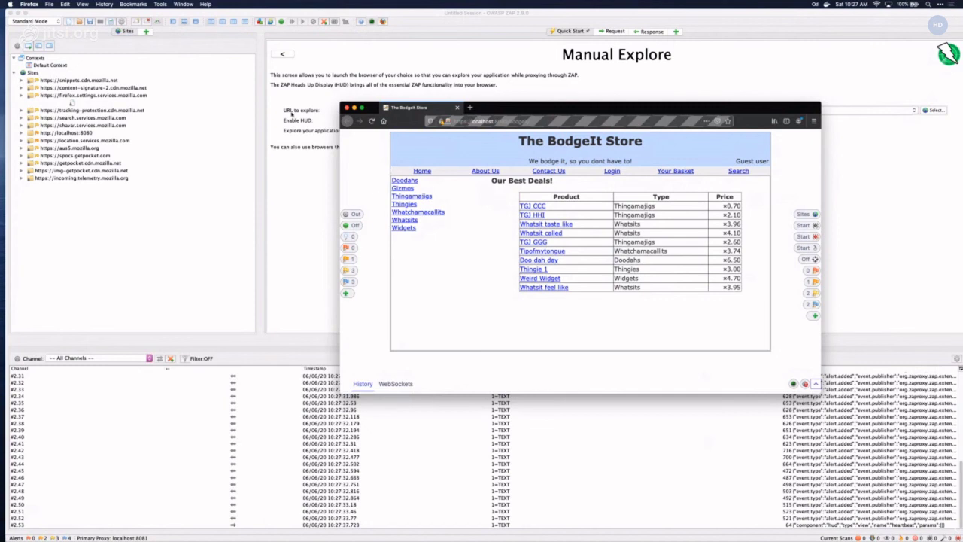
{"action": "left_click_drag", "start_coordinate": [494, 112], "coordinate": [452, 169]}
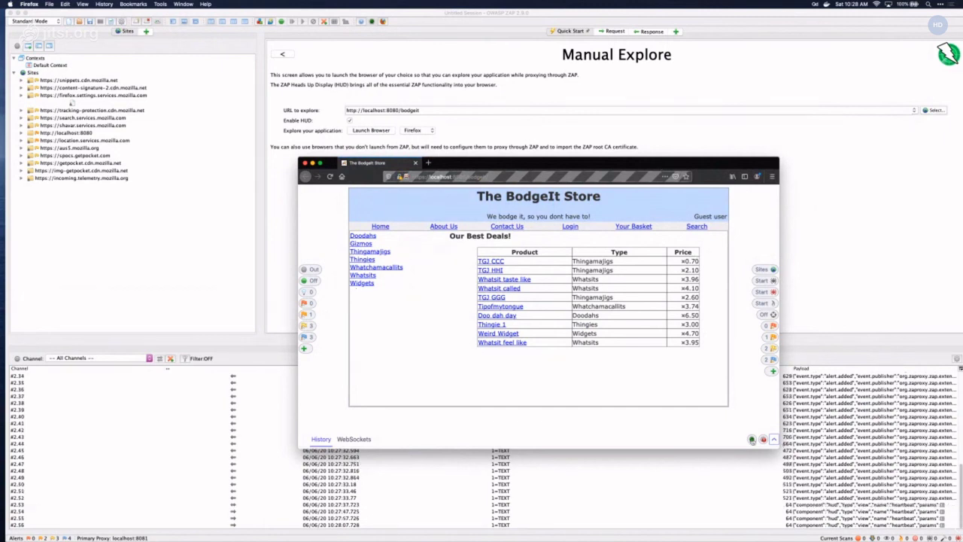
{"action": "left_click", "coordinate": [752, 440]}
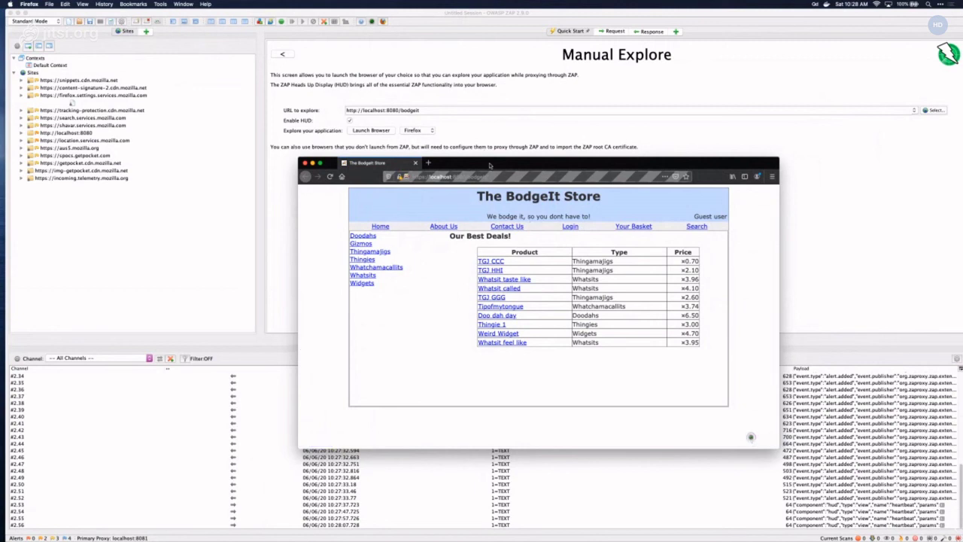
{"action": "left_click_drag", "start_coordinate": [489, 165], "coordinate": [596, 82]}
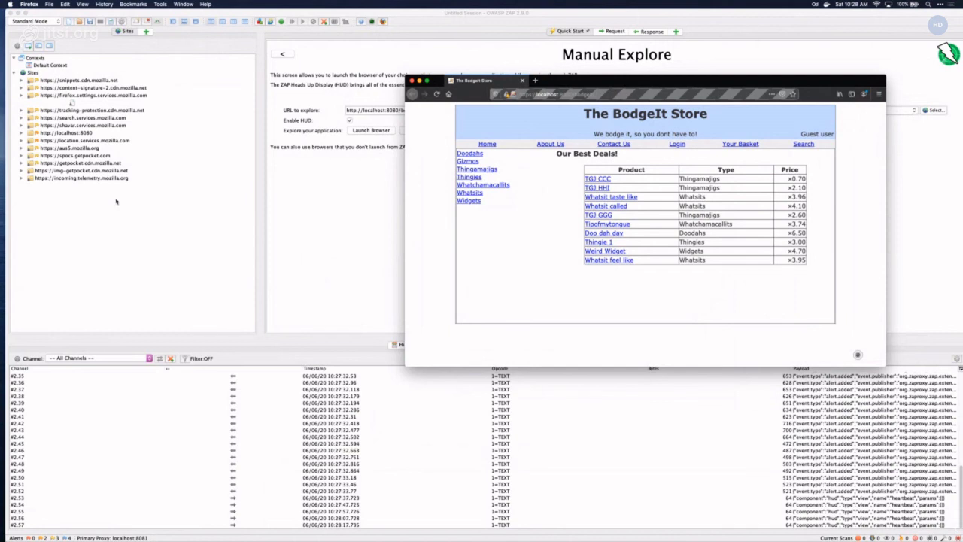
- Include the bodgeit folder under localhost:8080 in a new context
{"action": "double_click", "coordinate": [67, 133]}
{"action": "double_click", "coordinate": [64, 134]}
{"action": "double_click", "coordinate": [62, 134]}
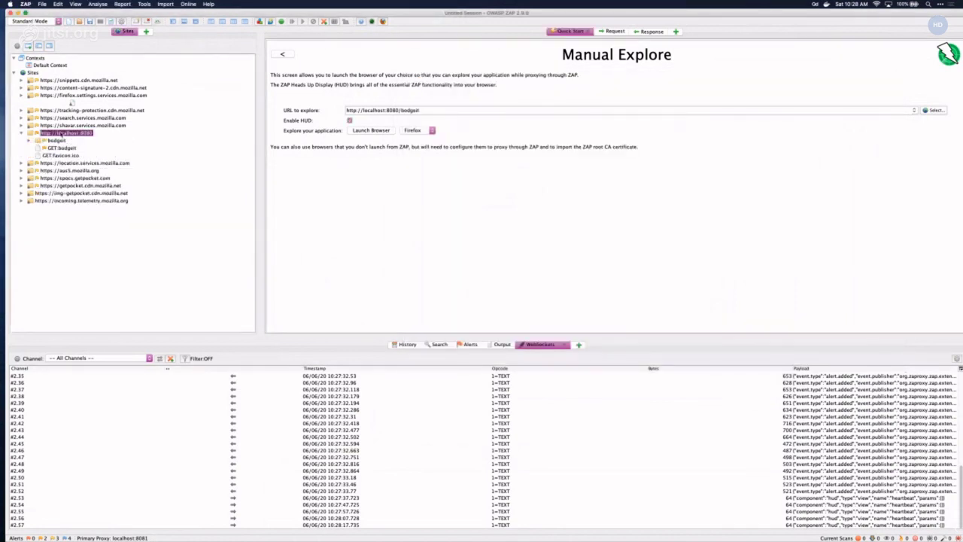
{"action": "double_click", "coordinate": [57, 141]}
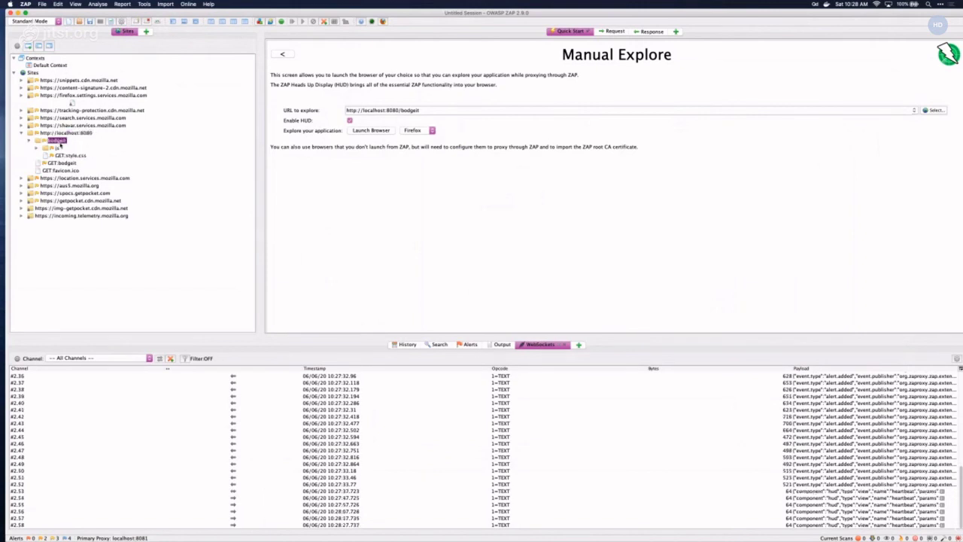
{"action": "right_click", "coordinate": [61, 142]}
{"action": "mouse_move", "coordinate": [78, 158]}
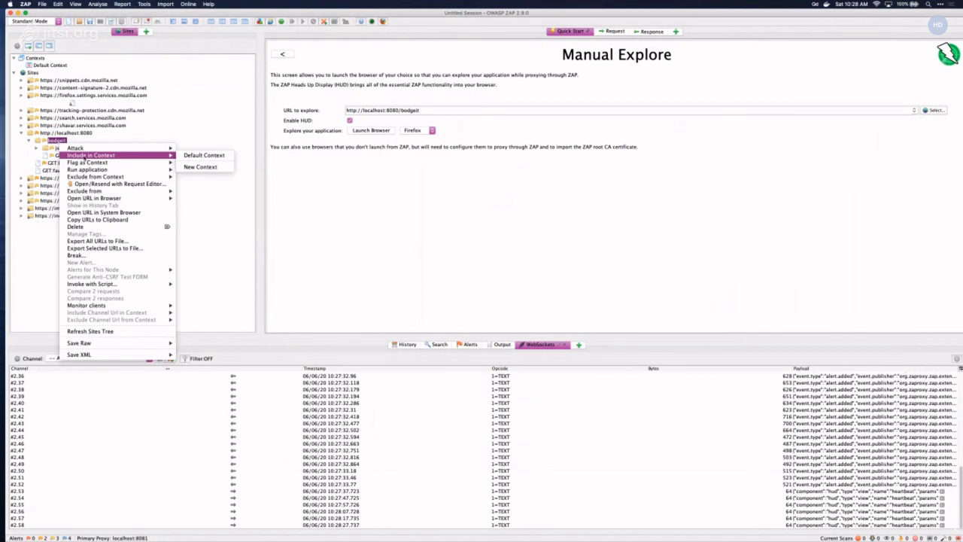
{"action": "mouse_move", "coordinate": [166, 165]}
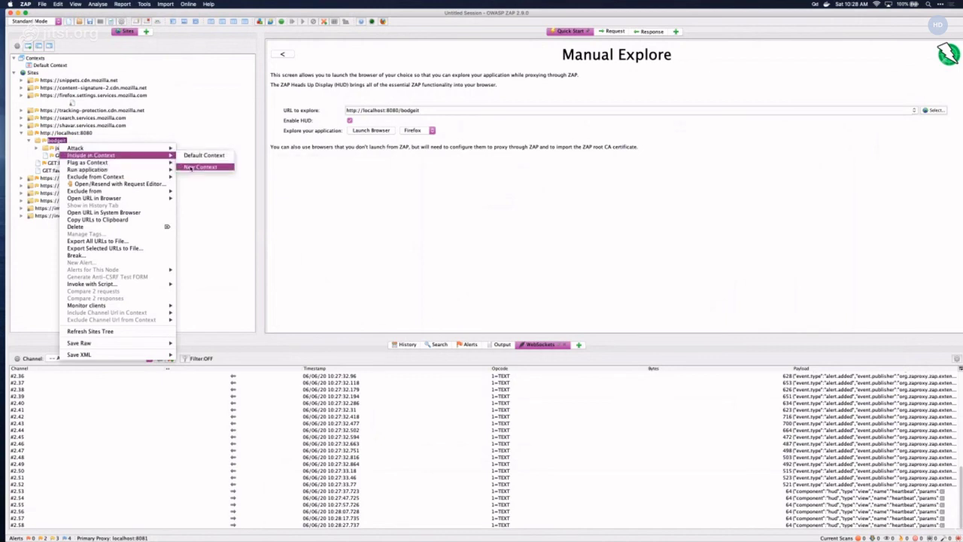
{"action": "left_click", "coordinate": [193, 166]}
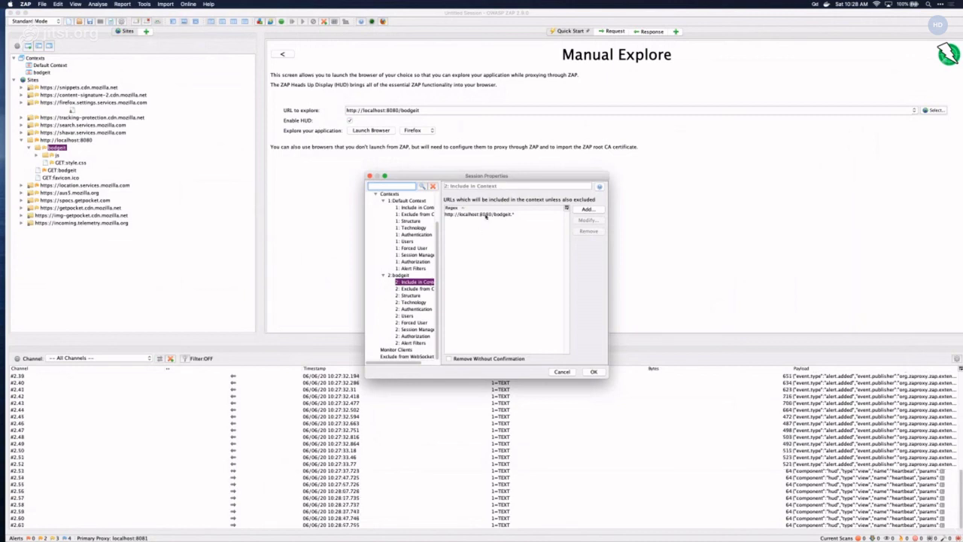
- Review the bodgeit context's exclude and include URL lists, then confirm with OK
{"action": "left_click", "coordinate": [418, 289]}
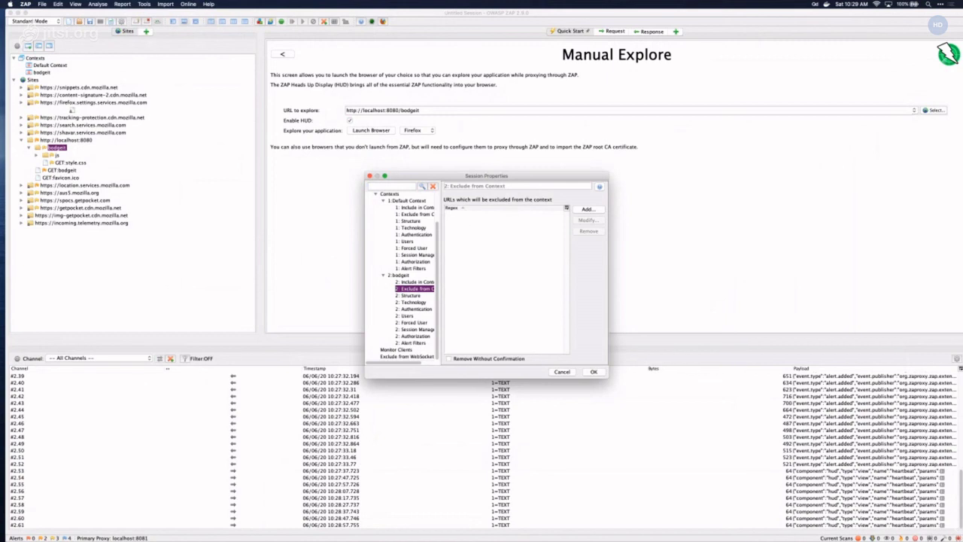
{"action": "left_click", "coordinate": [587, 209]}
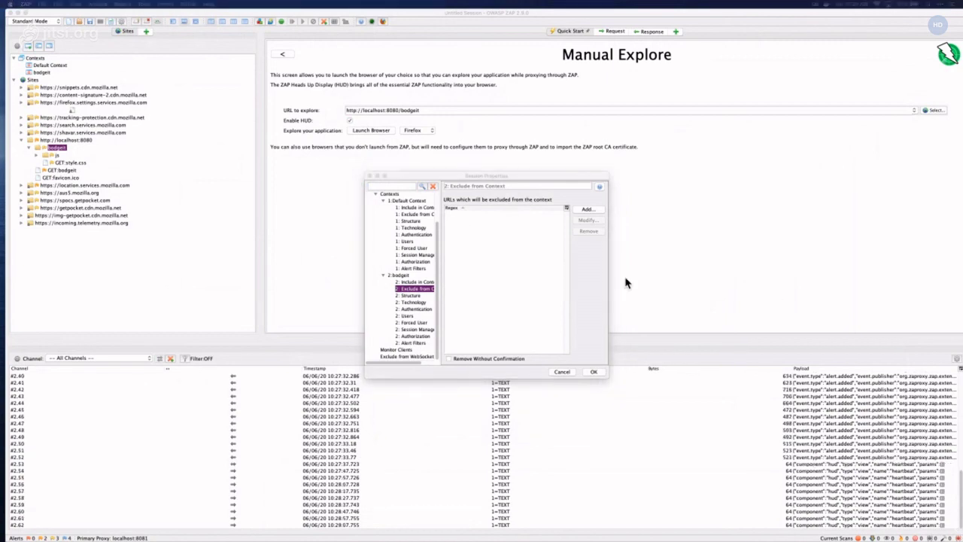
{"action": "left_click", "coordinate": [416, 281]}
{"action": "left_click", "coordinate": [593, 372]}
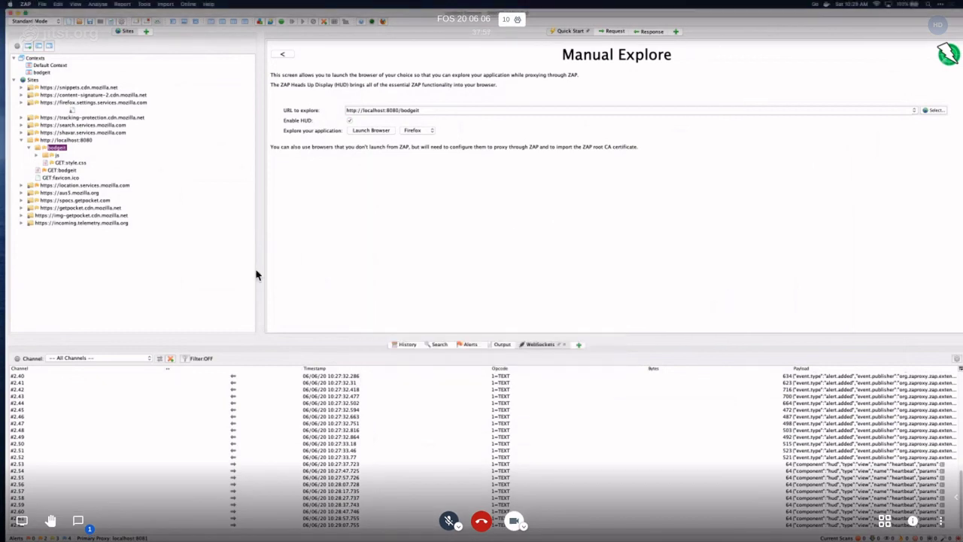
{"action": "left_click", "coordinate": [18, 48]}
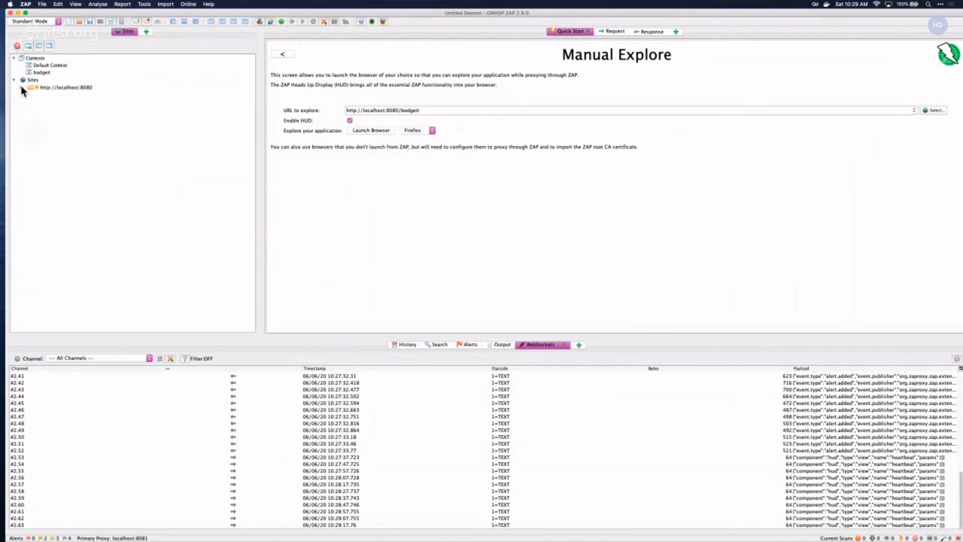
- Re-apply the in-scope filter and open GET util.js under localhost:8080 > bodgeit > js
{"action": "left_click", "coordinate": [21, 88]}
{"action": "left_click", "coordinate": [17, 47]}
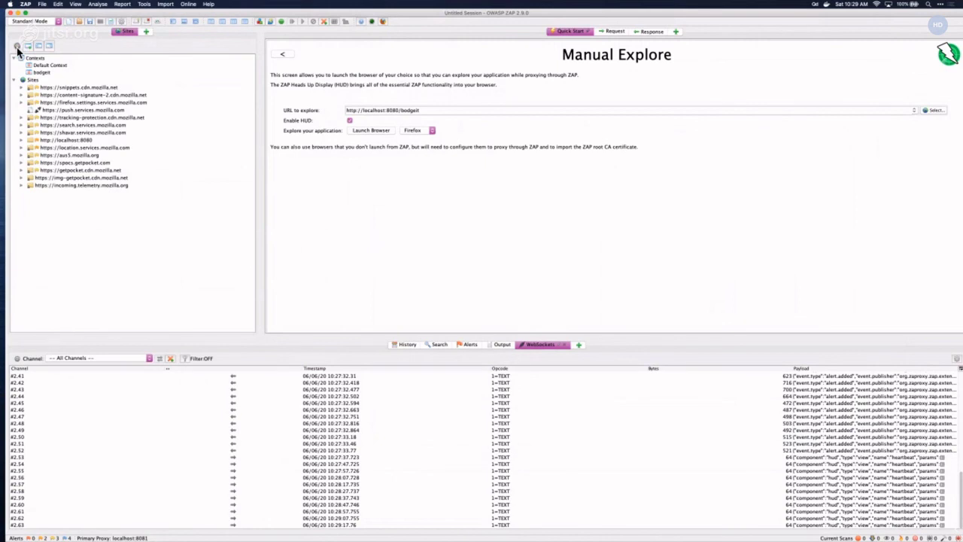
{"action": "left_click", "coordinate": [17, 47]}
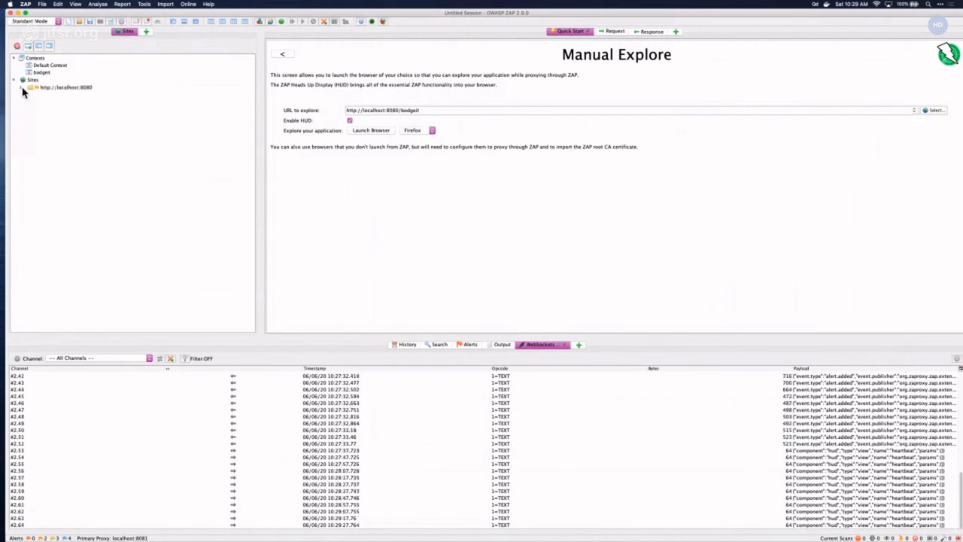
{"action": "left_click", "coordinate": [21, 88]}
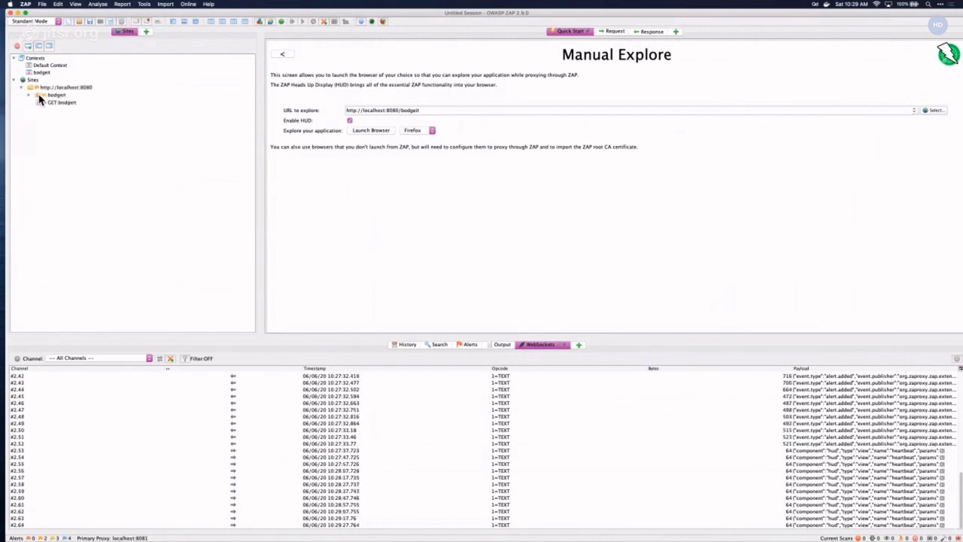
{"action": "left_click", "coordinate": [29, 96]}
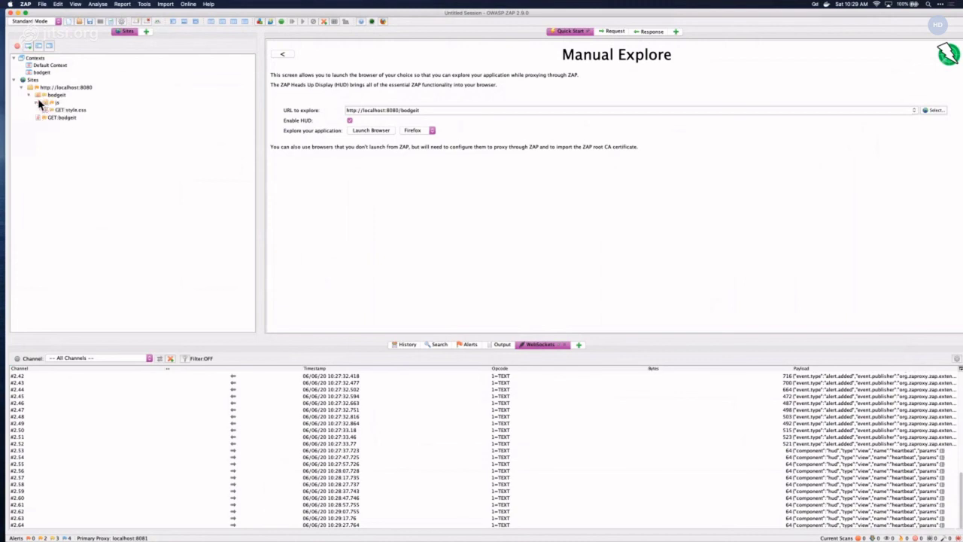
{"action": "left_click", "coordinate": [37, 103]}
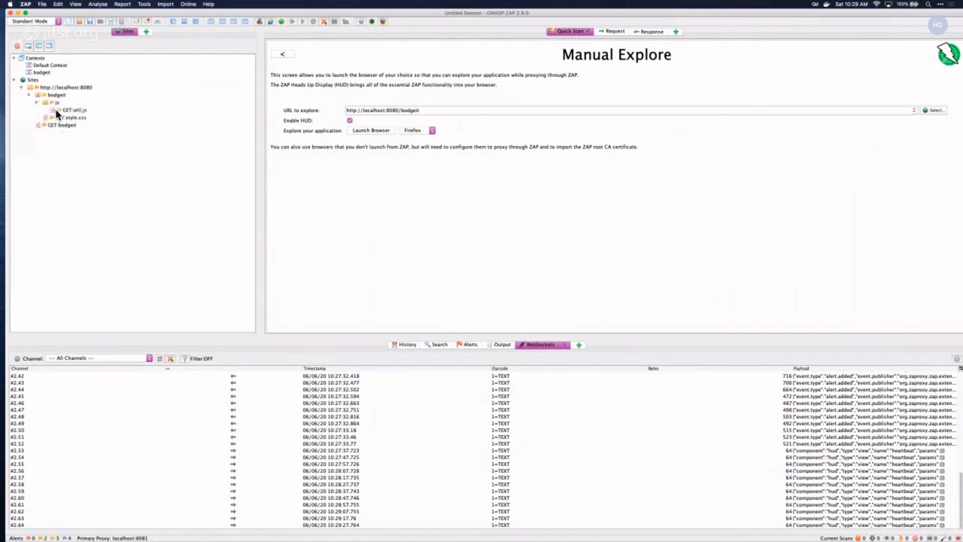
{"action": "left_click", "coordinate": [73, 110]}
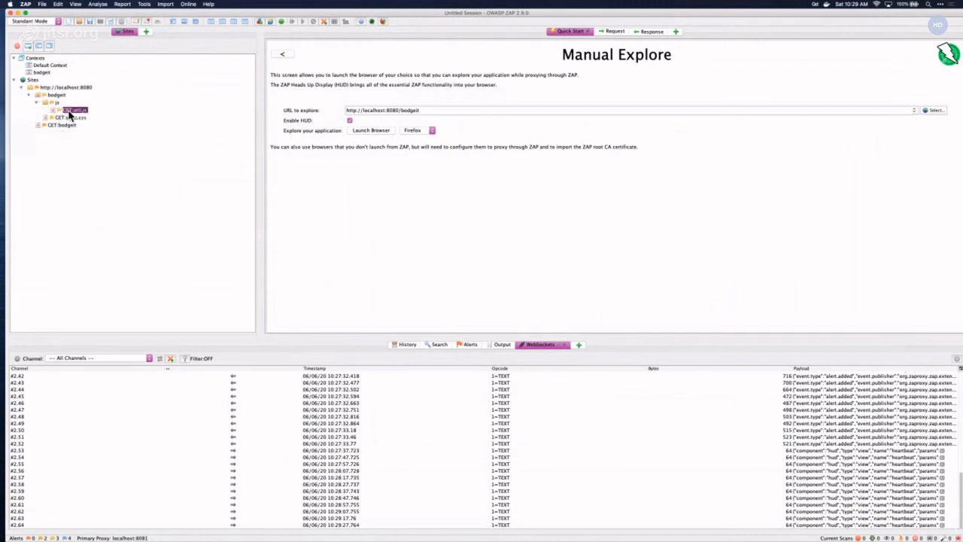
{"action": "left_click", "coordinate": [611, 31]}
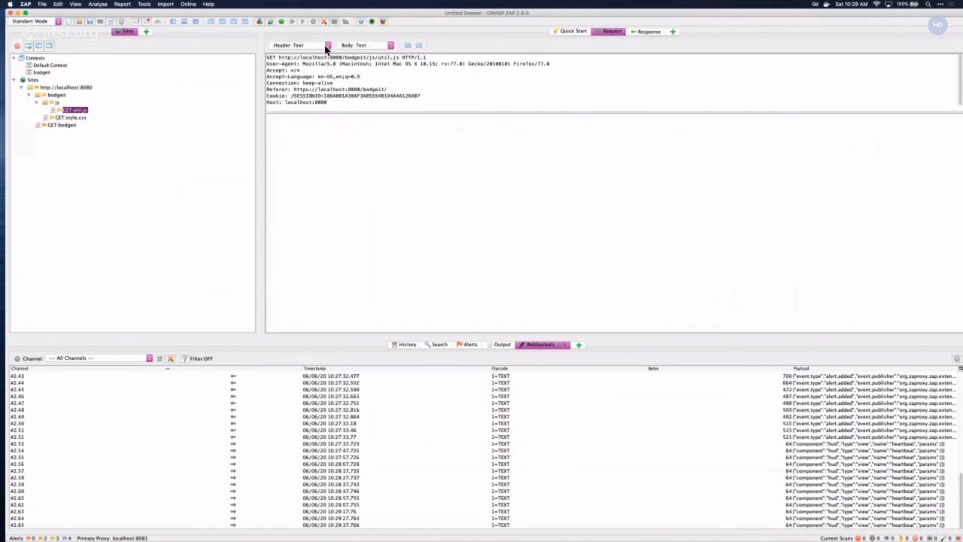
- Show the util.js application/javascript response beside its request in side-by-side panels
{"action": "left_click", "coordinate": [645, 31]}
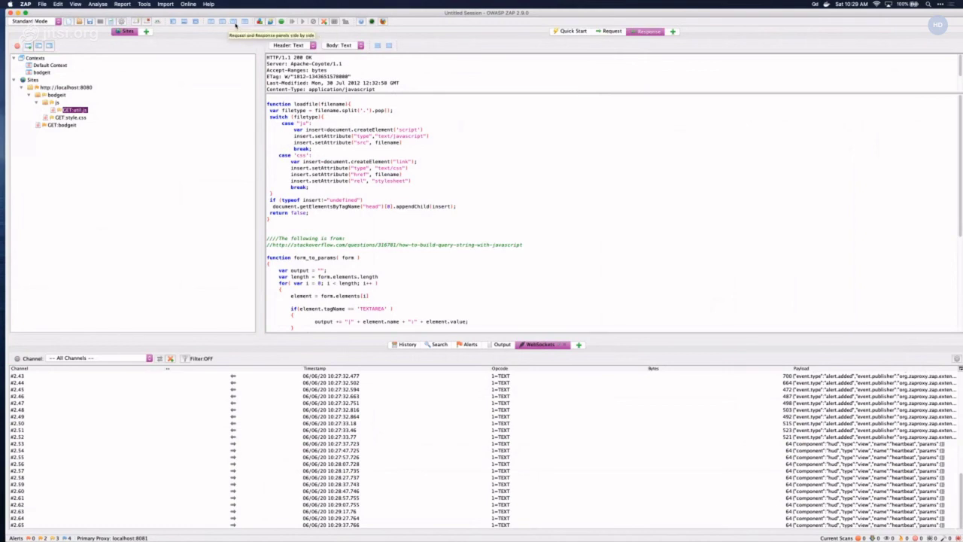
{"action": "left_click", "coordinate": [235, 25]}
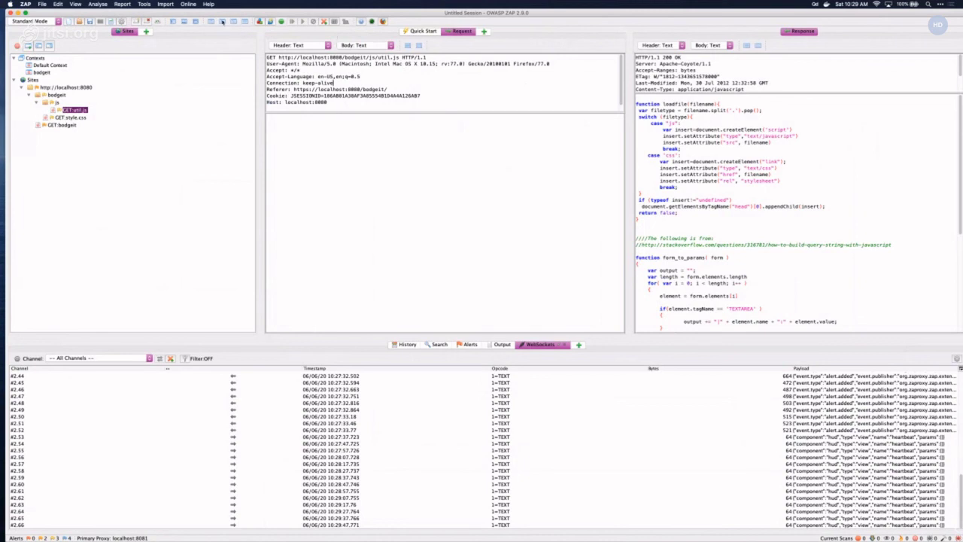
- Use the combined Request & Response split with a wider response pane, then show History
{"action": "left_click", "coordinate": [223, 22]}
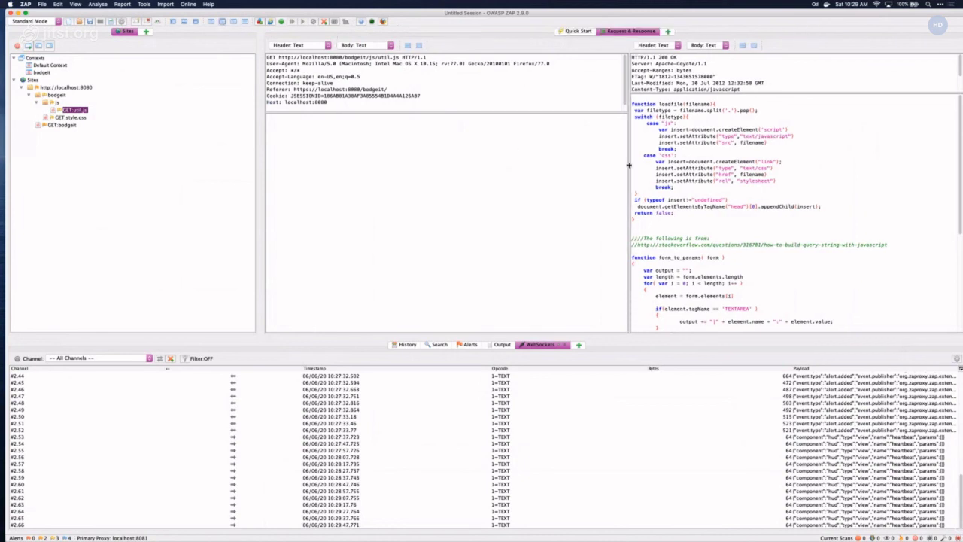
{"action": "left_click_drag", "start_coordinate": [629, 164], "coordinate": [611, 164]}
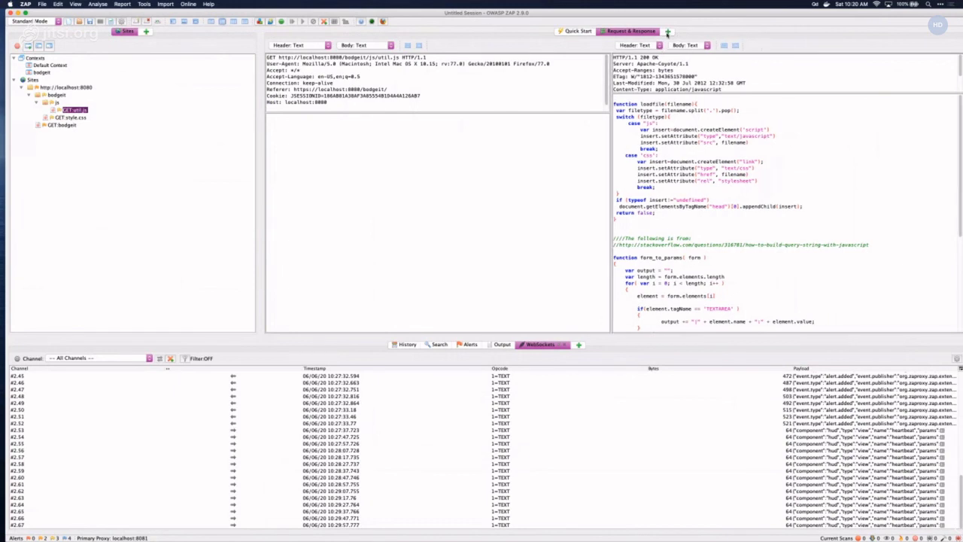
{"action": "left_click", "coordinate": [667, 32]}
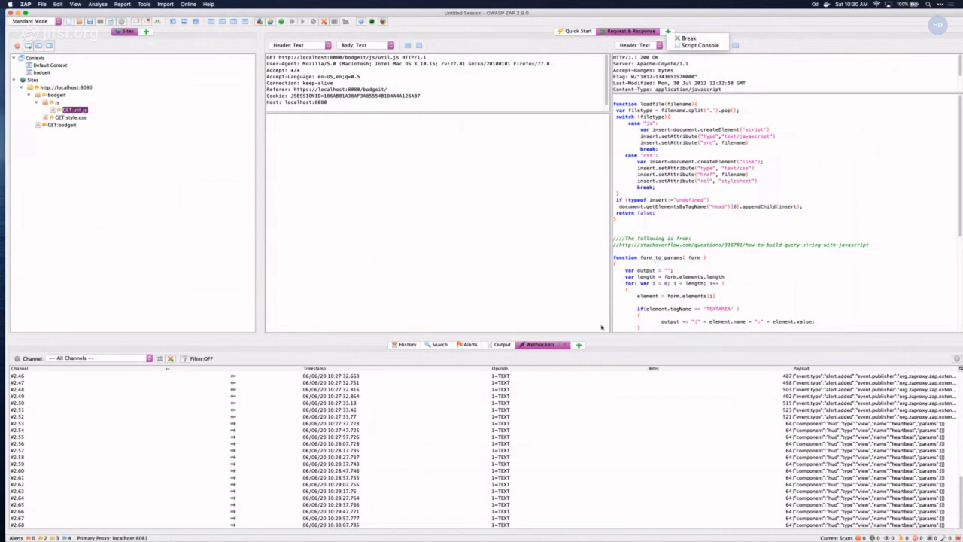
{"action": "left_click", "coordinate": [637, 308]}
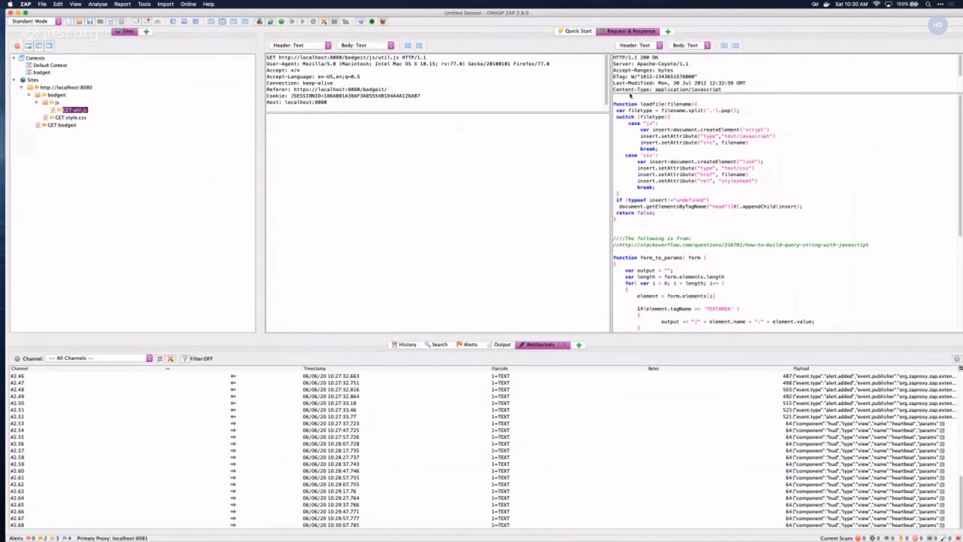
{"action": "left_click", "coordinate": [668, 32]}
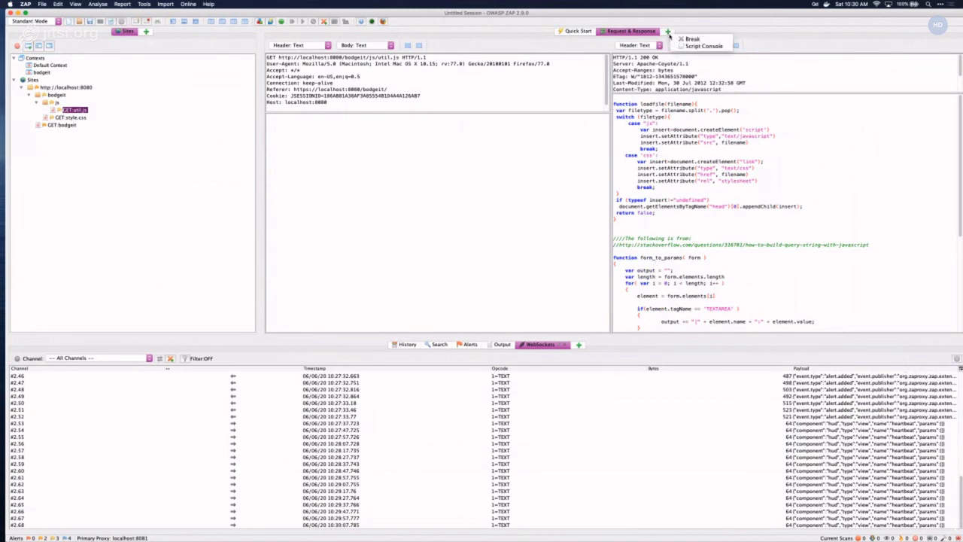
{"action": "left_click", "coordinate": [566, 173]}
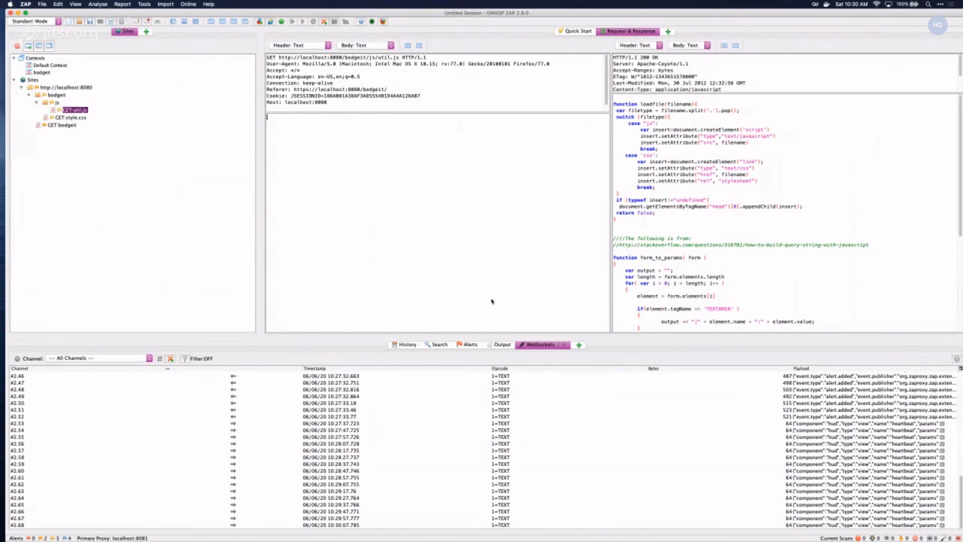
{"action": "left_click", "coordinate": [407, 344]}
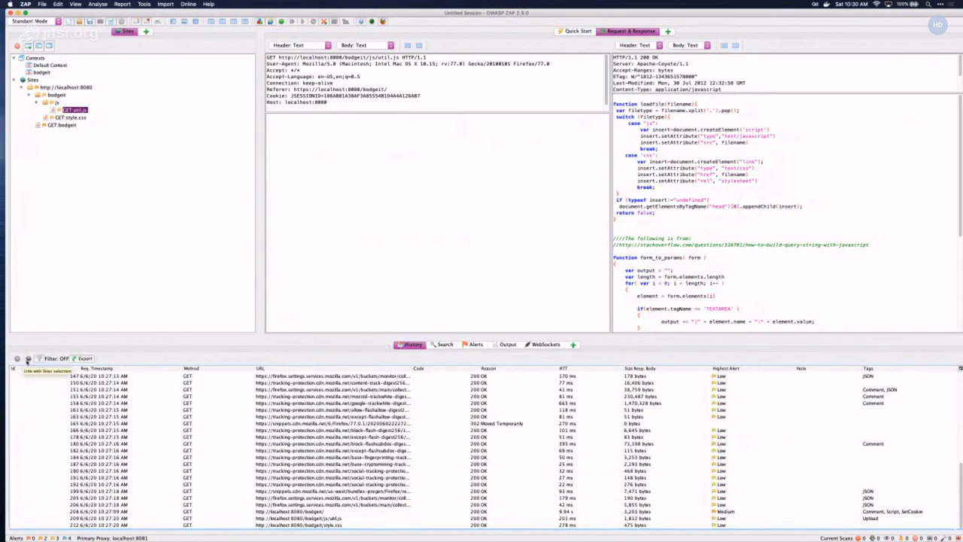
- Link History to the localhost:8080 site selection and show only in-scope URLs
{"action": "left_click", "coordinate": [28, 359]}
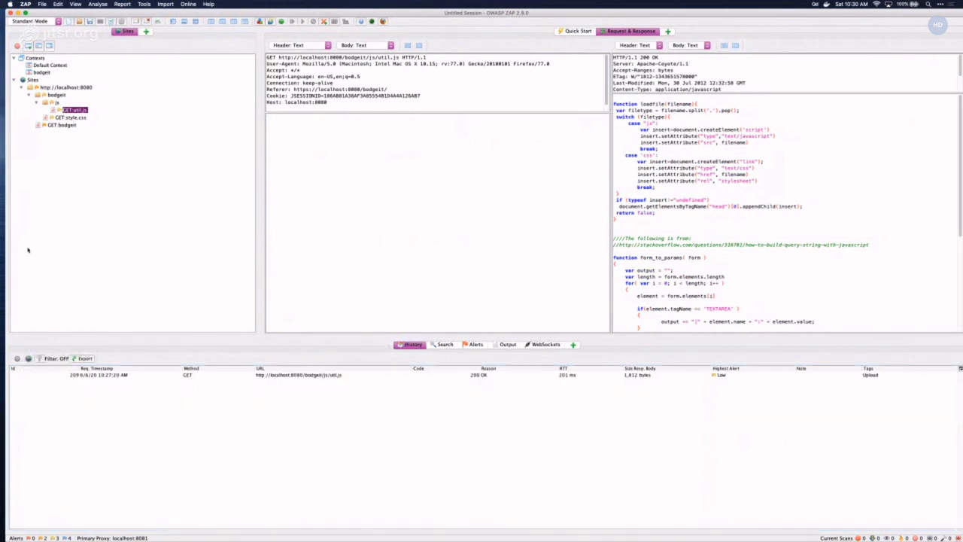
{"action": "double_click", "coordinate": [54, 87]}
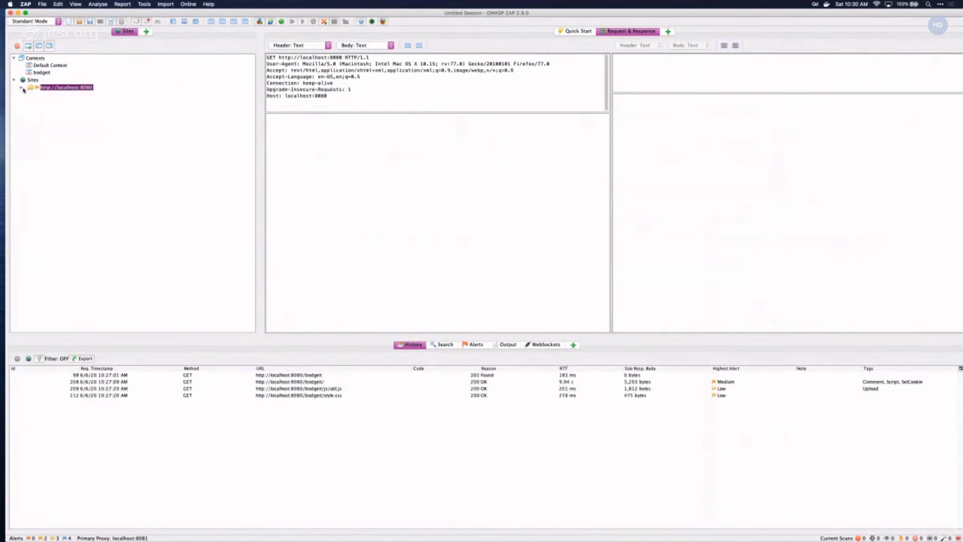
{"action": "left_click", "coordinate": [21, 88]}
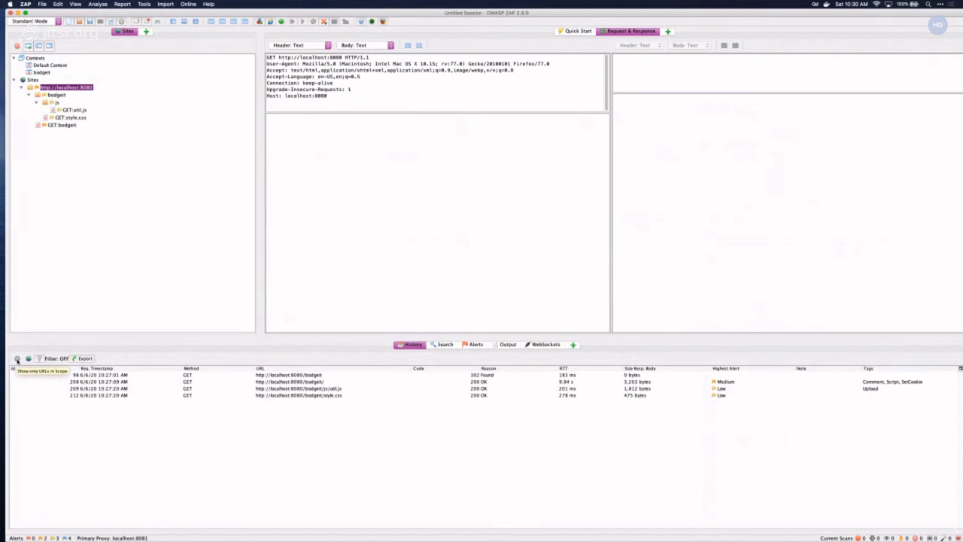
{"action": "left_click", "coordinate": [17, 359]}
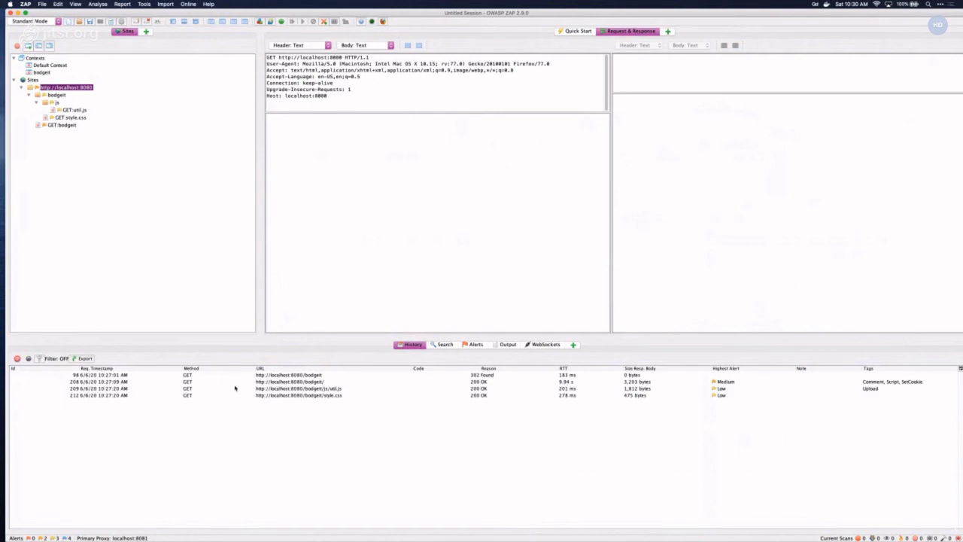
- Review the bodgeit requests and their responses, then switch to the Search panel
{"action": "left_click", "coordinate": [324, 382]}
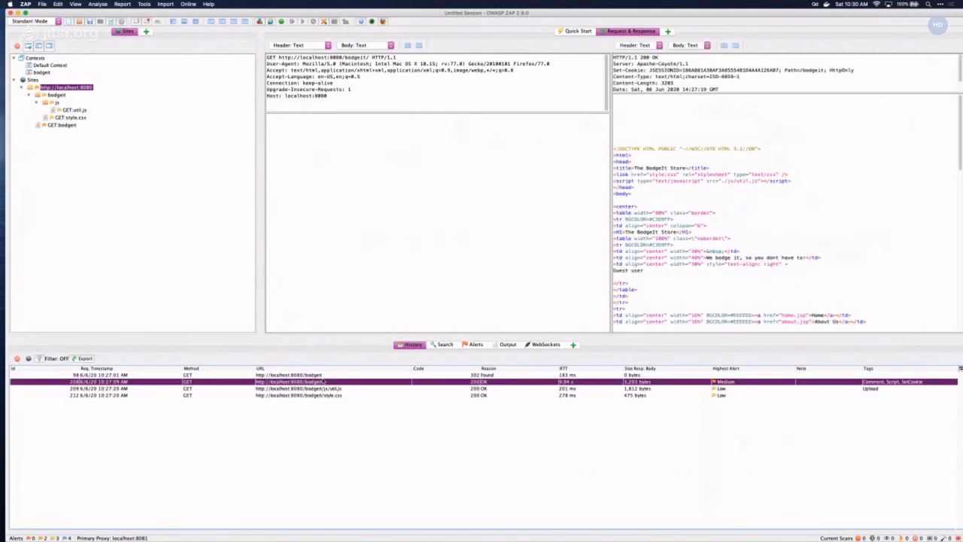
{"action": "key", "text": "Down"}
{"action": "key", "text": "Up"}
{"action": "key", "text": "Up"}
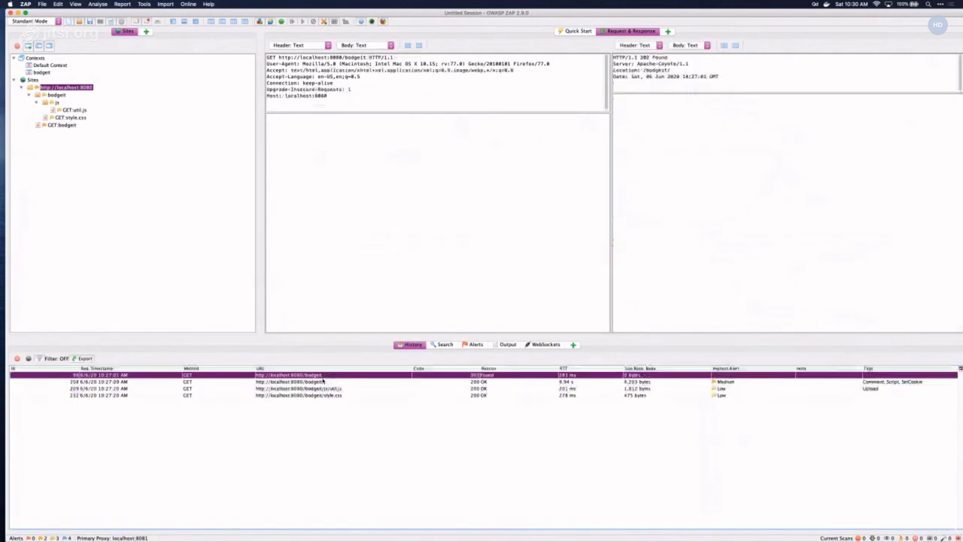
{"action": "key", "text": "Down"}
{"action": "key", "text": "Down"}
{"action": "key", "text": "Down"}
{"action": "key", "text": "Up"}
{"action": "key", "text": "Up"}
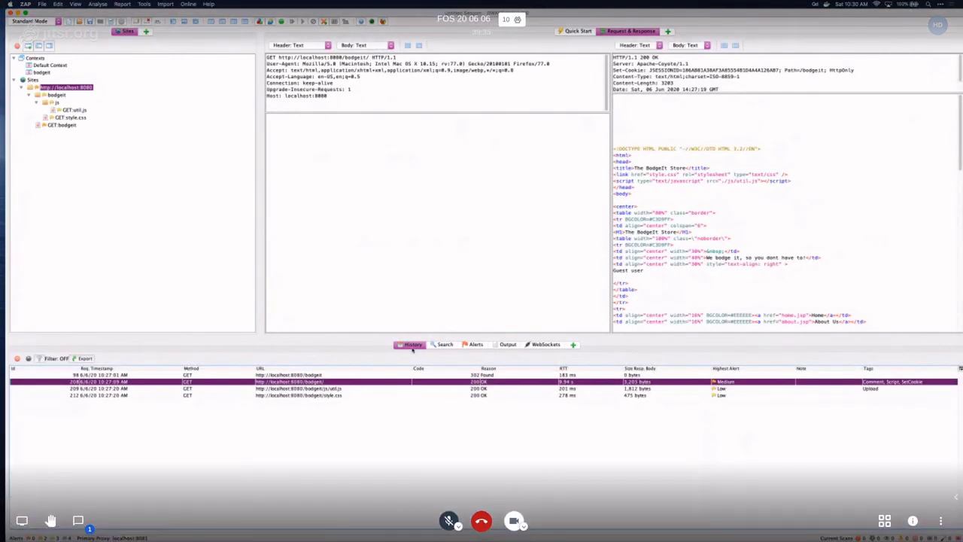
{"action": "left_click", "coordinate": [438, 345]}
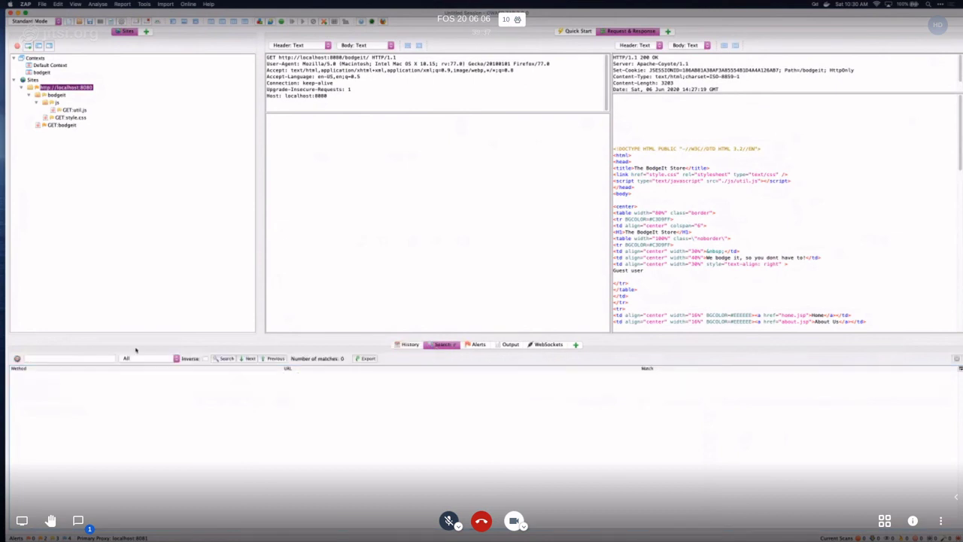
- Open the Alerts list and show the Cross-Domain Misconfiguration alert's details
{"action": "left_click", "coordinate": [410, 345]}
{"action": "left_click", "coordinate": [474, 345]}
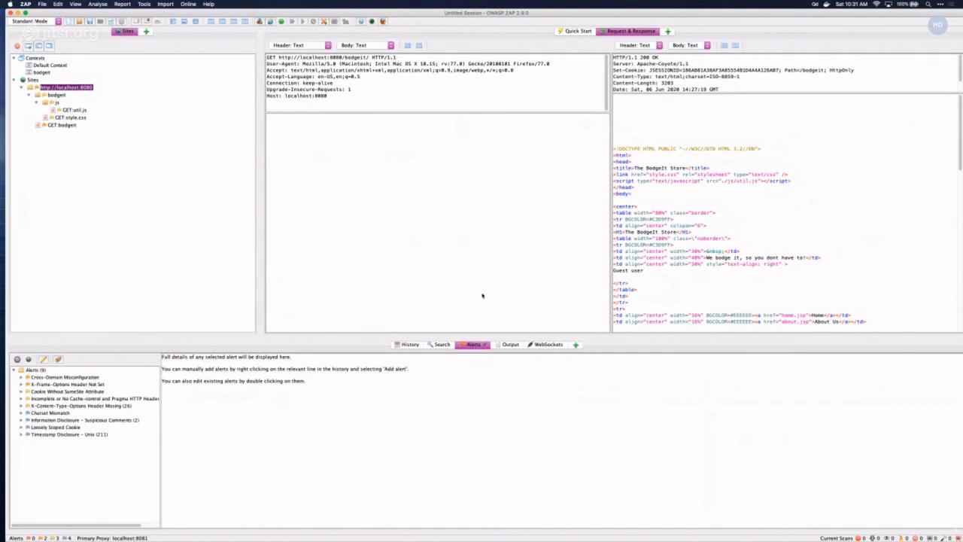
{"action": "left_click", "coordinate": [21, 377]}
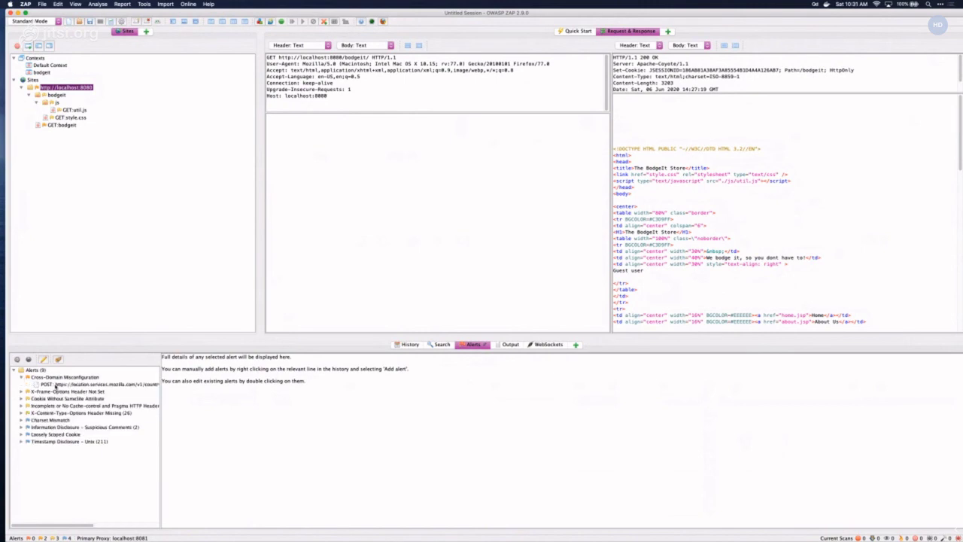
{"action": "left_click", "coordinate": [55, 378]}
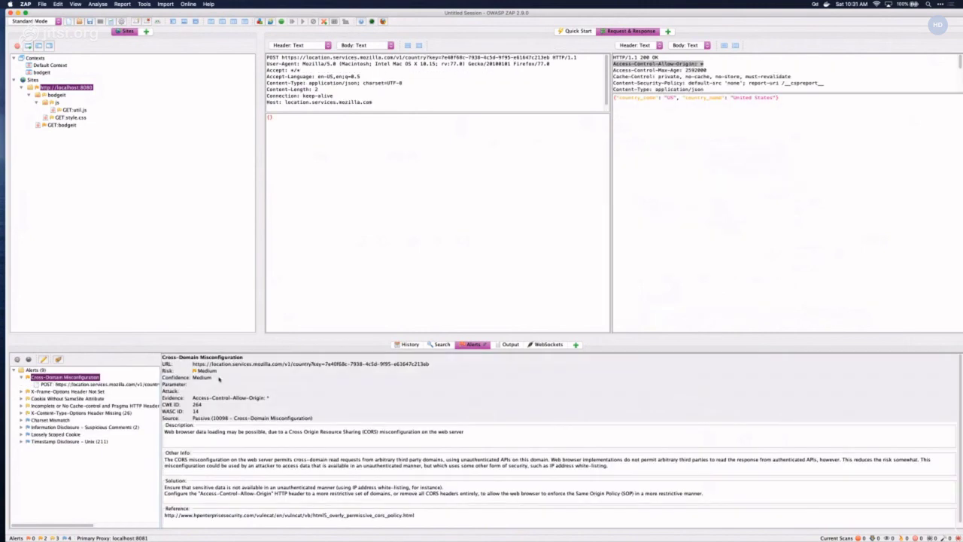
{"action": "left_click", "coordinate": [83, 376]}
- Open the Edit Alert dialog for the Cross-Domain Misconfiguration alert
{"action": "double_click", "coordinate": [66, 377]}
{"action": "right_click", "coordinate": [68, 377]}
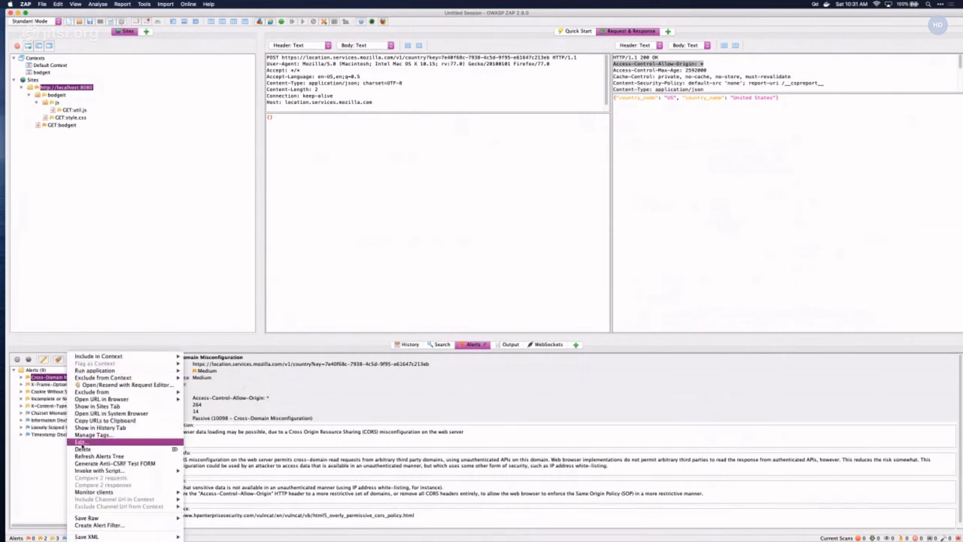
{"action": "left_click", "coordinate": [82, 442]}
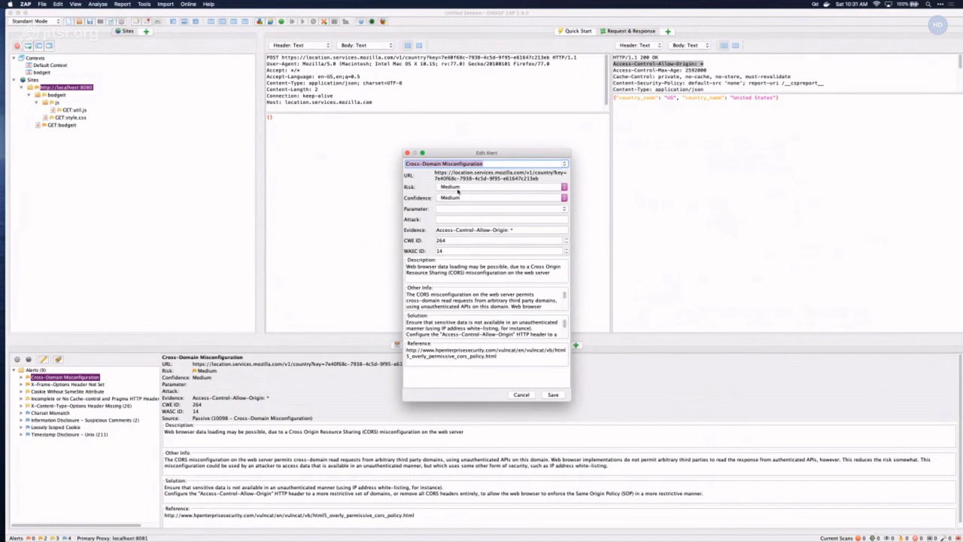
- Leave Risk and Confidence at Medium and cancel the alert edit
{"action": "left_click", "coordinate": [458, 188]}
{"action": "left_click", "coordinate": [462, 187]}
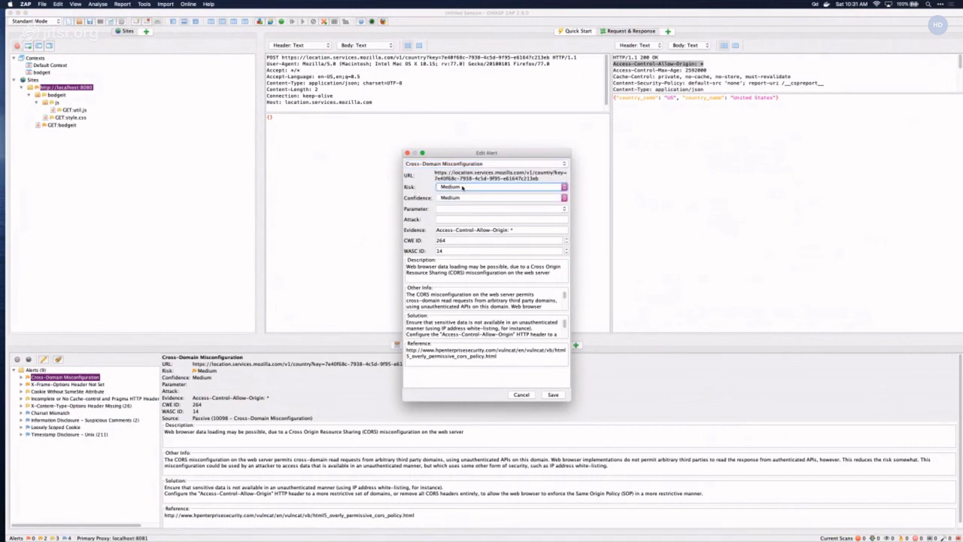
{"action": "left_click", "coordinate": [462, 187]}
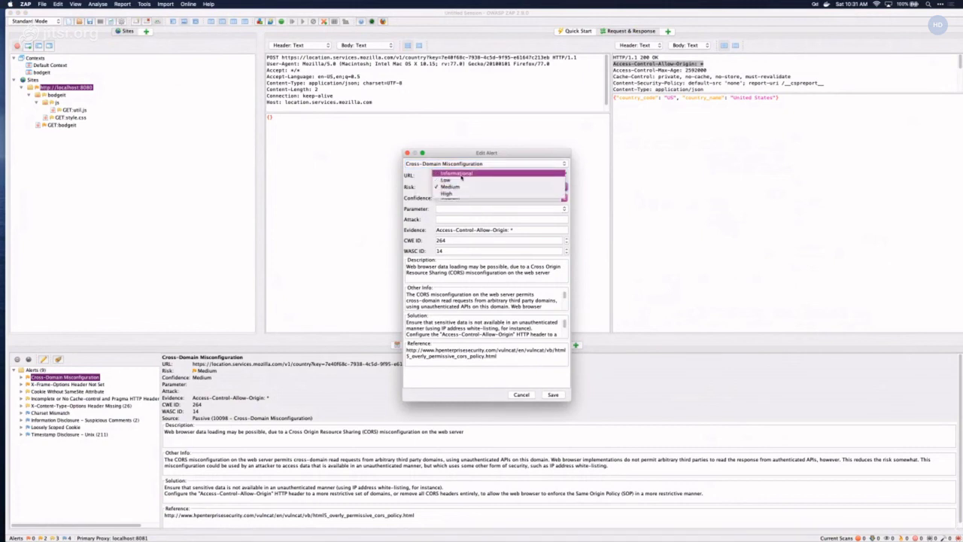
{"action": "left_click", "coordinate": [452, 188]}
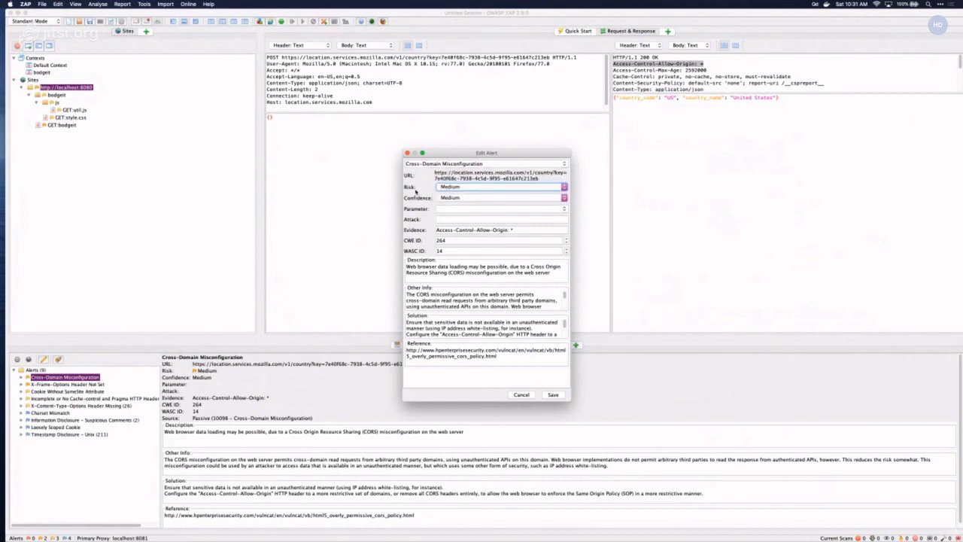
{"action": "left_click", "coordinate": [452, 198]}
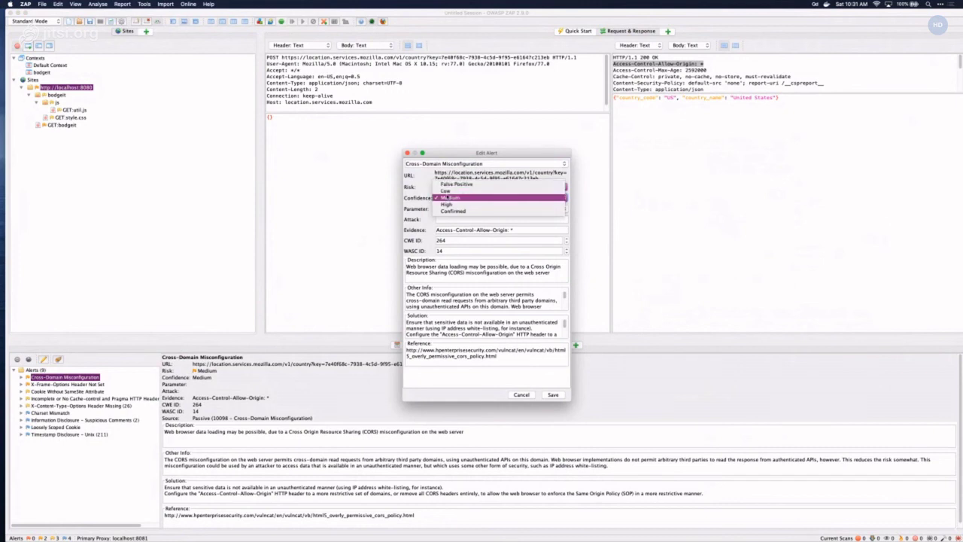
{"action": "left_click", "coordinate": [447, 198]}
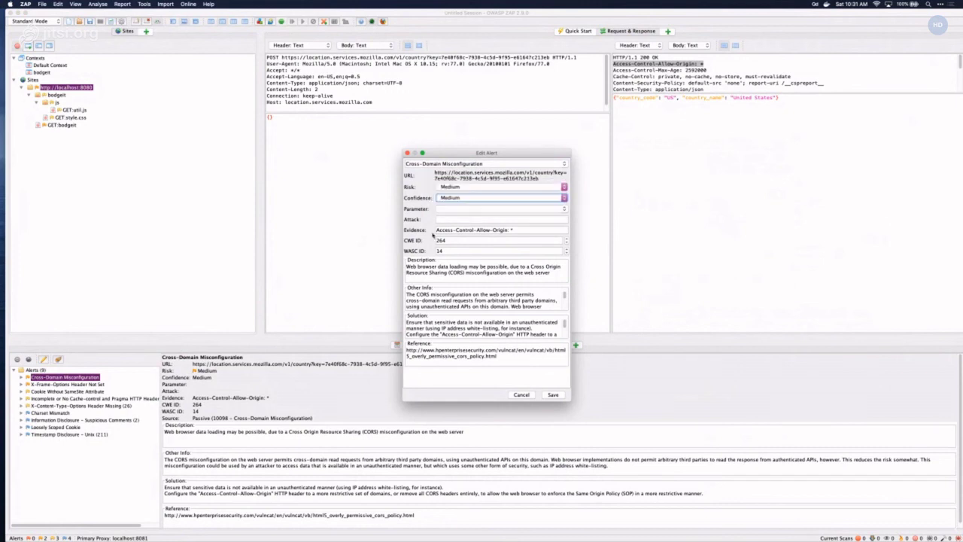
{"action": "left_click", "coordinate": [521, 395]}
{"action": "left_click", "coordinate": [521, 394]}
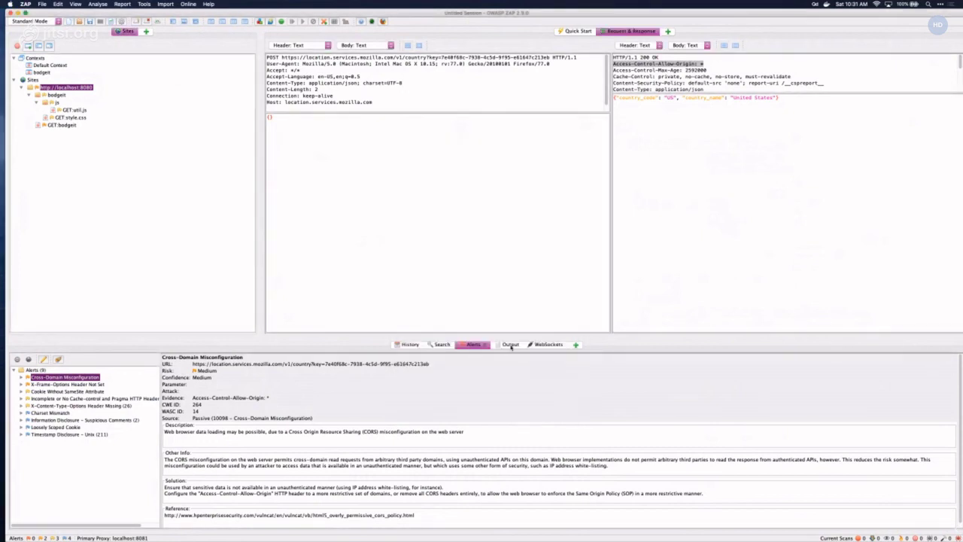
- Browse the Output, WebSockets and Alerts tabs, viewing the first HUD heartbeat message
{"action": "left_click", "coordinate": [511, 345]}
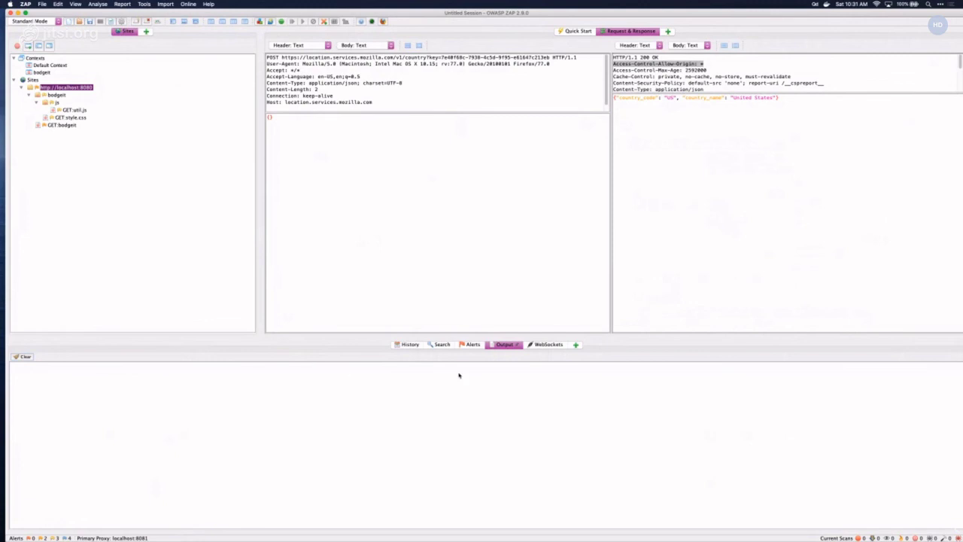
{"action": "left_click", "coordinate": [547, 344]}
{"action": "left_click", "coordinate": [384, 384]}
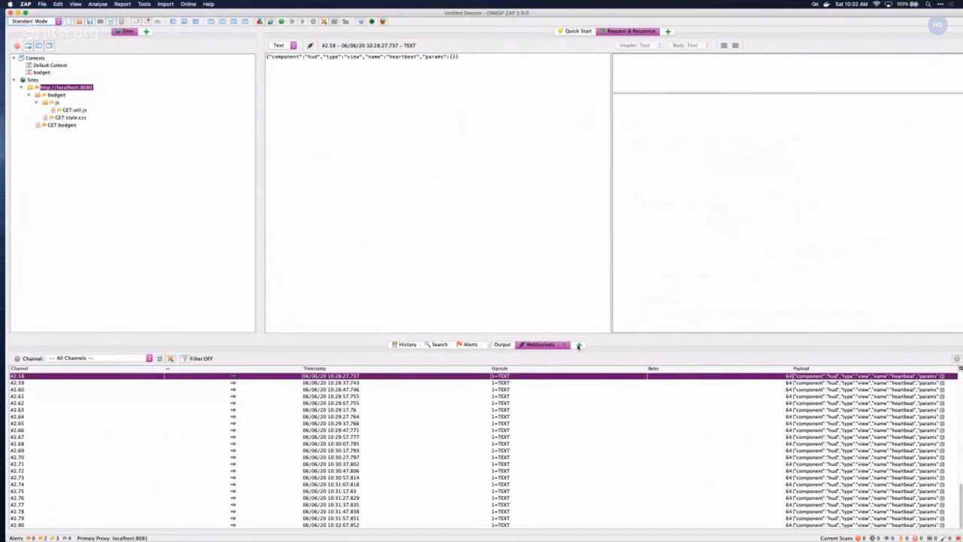
{"action": "left_click", "coordinate": [500, 343]}
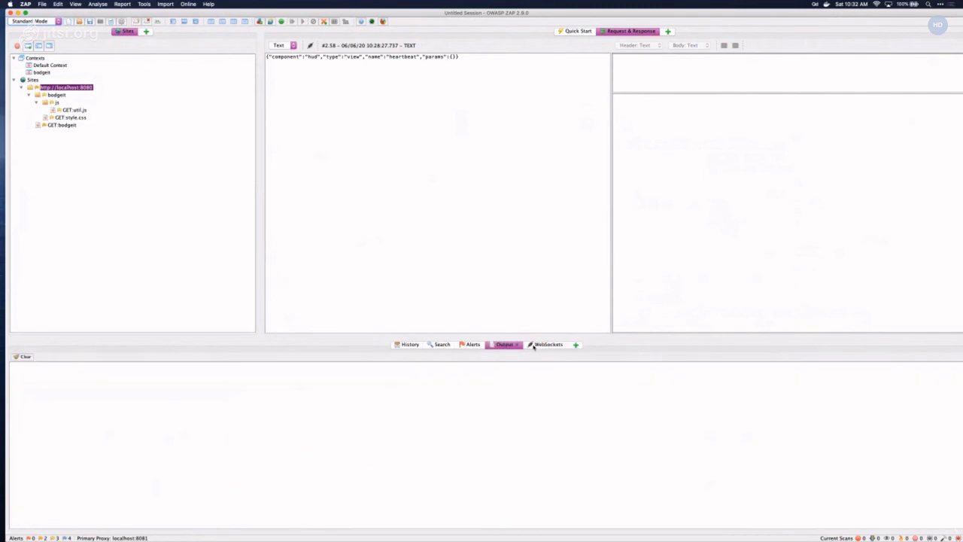
{"action": "left_click", "coordinate": [533, 345]}
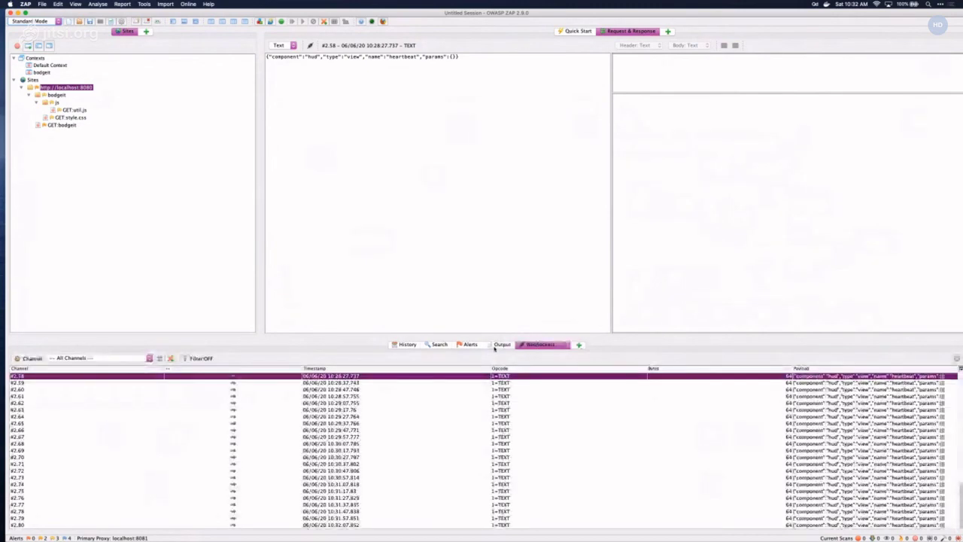
{"action": "left_click", "coordinate": [485, 344]}
{"action": "left_click", "coordinate": [544, 345]}
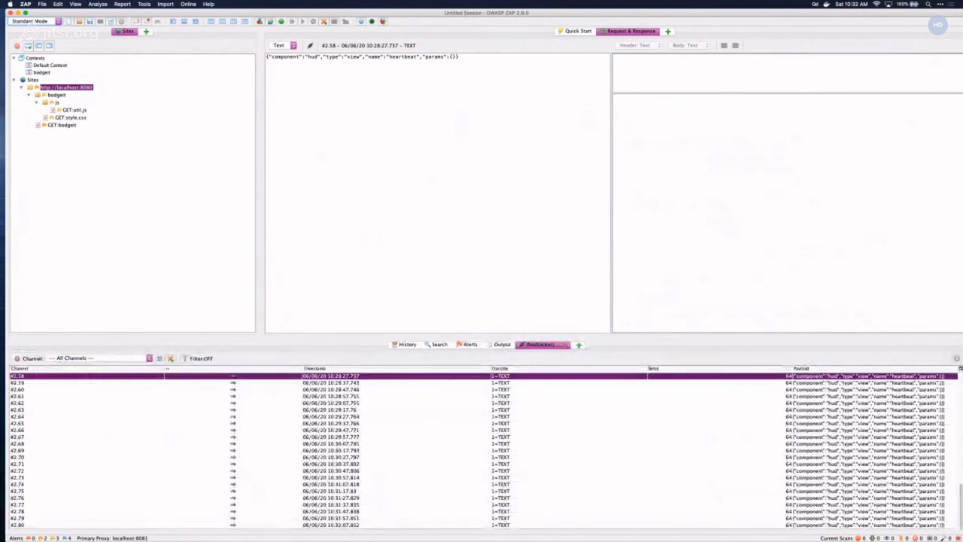
- Open and close the WebSocket options, then return to the History list
{"action": "left_click", "coordinate": [956, 358]}
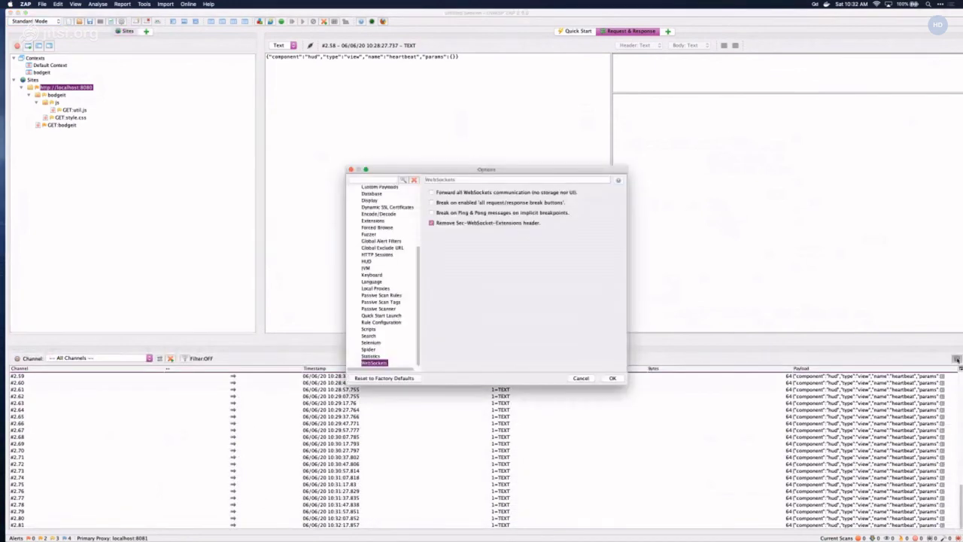
{"action": "left_click", "coordinate": [613, 377]}
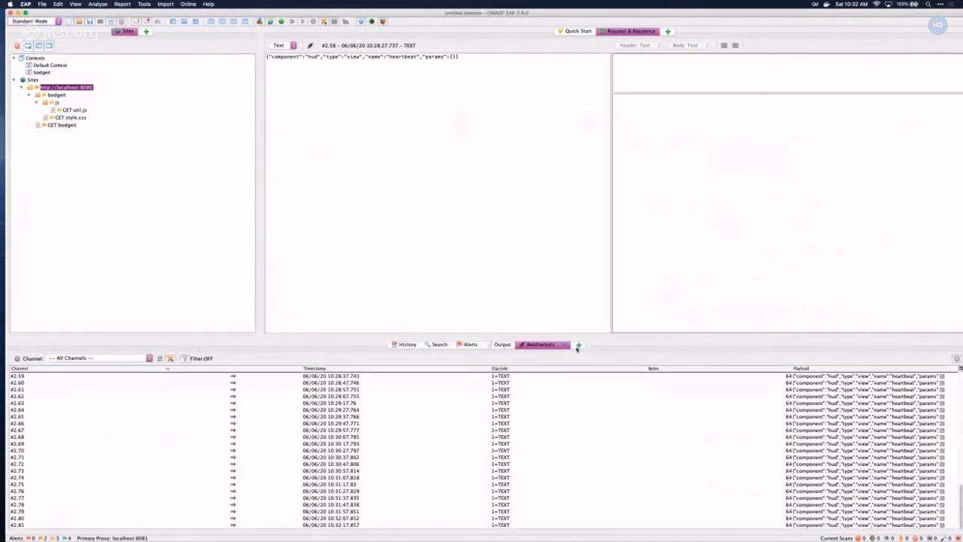
{"action": "left_click", "coordinate": [503, 345]}
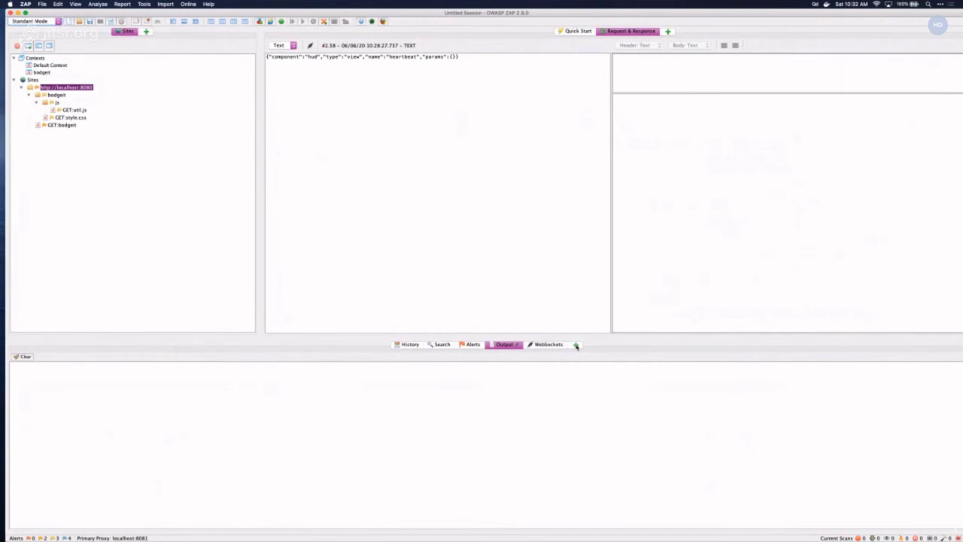
{"action": "left_click", "coordinate": [410, 344]}
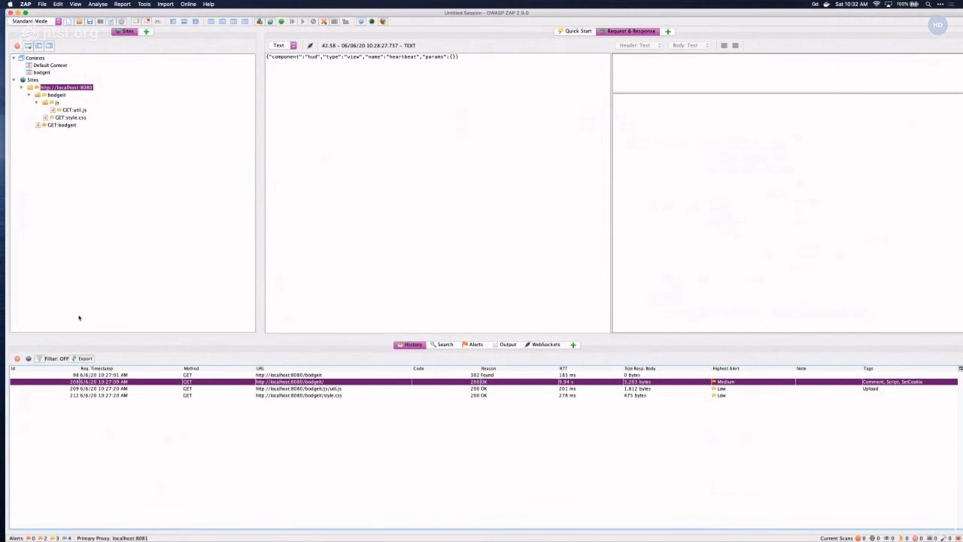
- Inspect the GET /bodgeit request and its 302 Found redirect response
{"action": "left_click", "coordinate": [307, 375]}
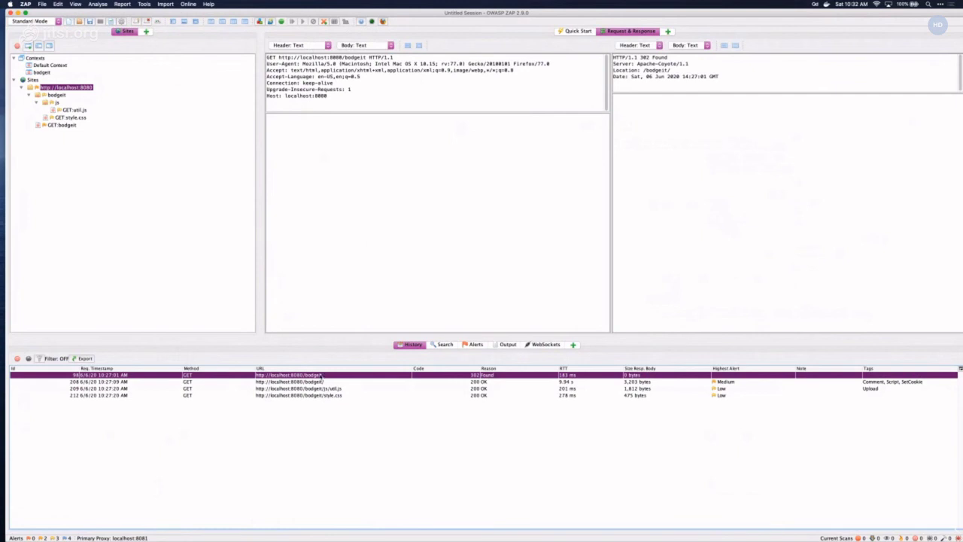
{"action": "right_click", "coordinate": [348, 80]}
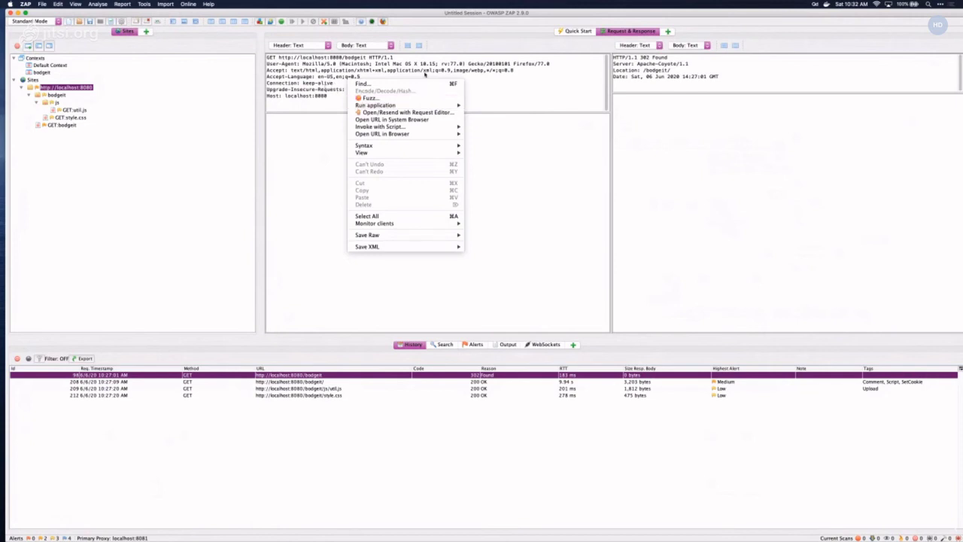
{"action": "left_click", "coordinate": [464, 66]}
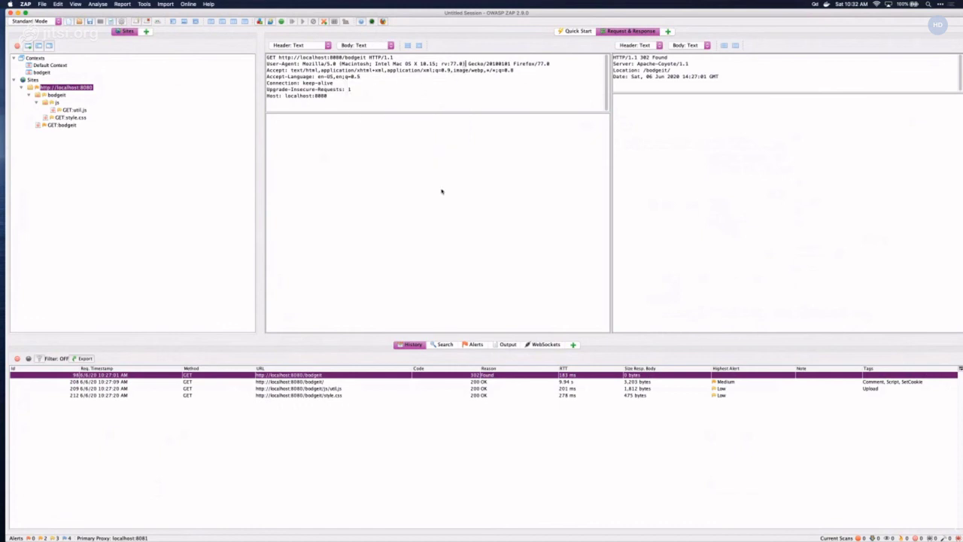
- In Firefox, bring the BodgeIt Store window forward and open its Search page
{"action": "mouse_move", "coordinate": [460, 528]}
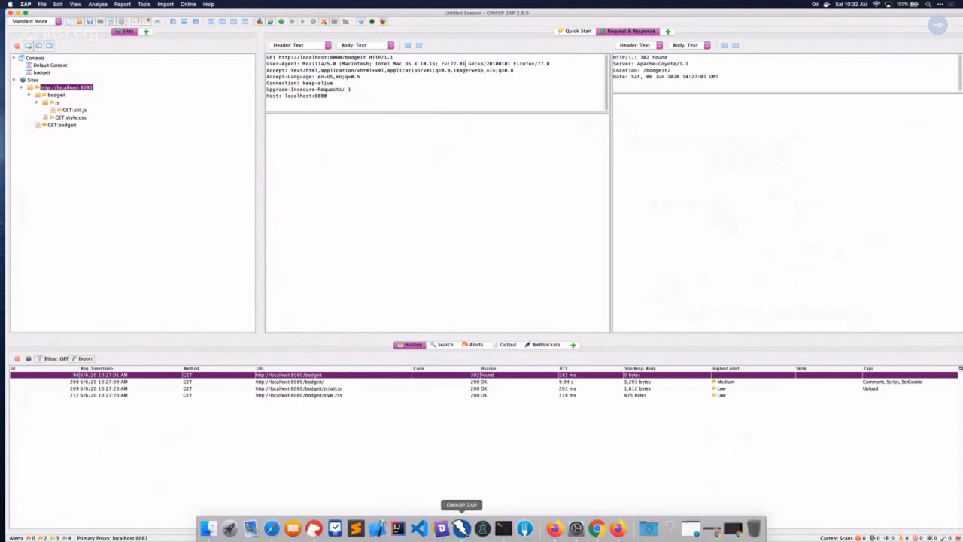
{"action": "left_click", "coordinate": [555, 528]}
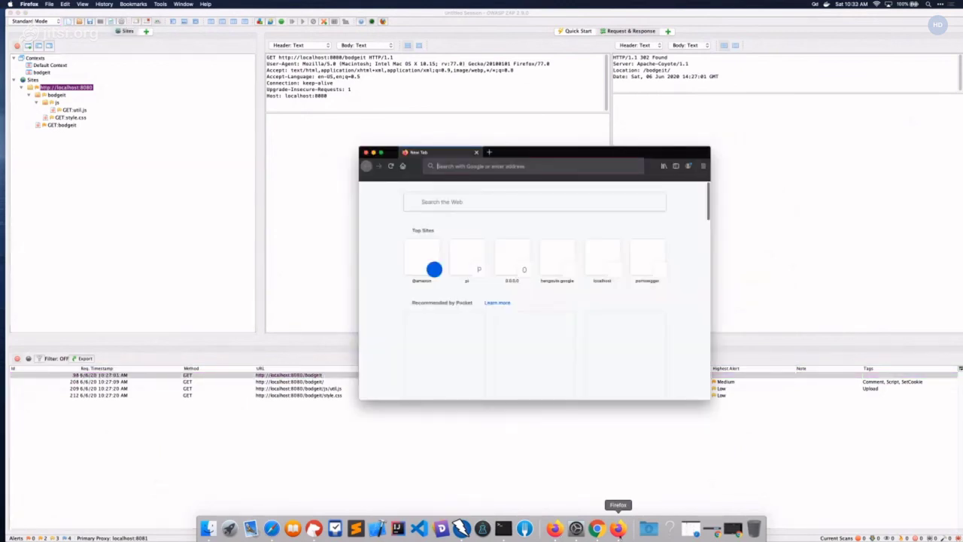
{"action": "left_click", "coordinate": [617, 528]}
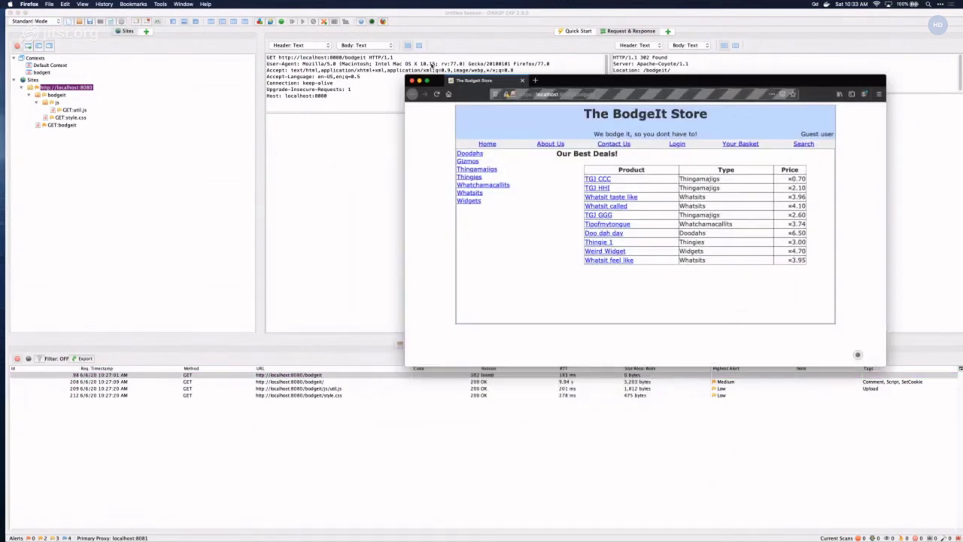
{"action": "left_click_drag", "start_coordinate": [560, 86], "coordinate": [405, 106]}
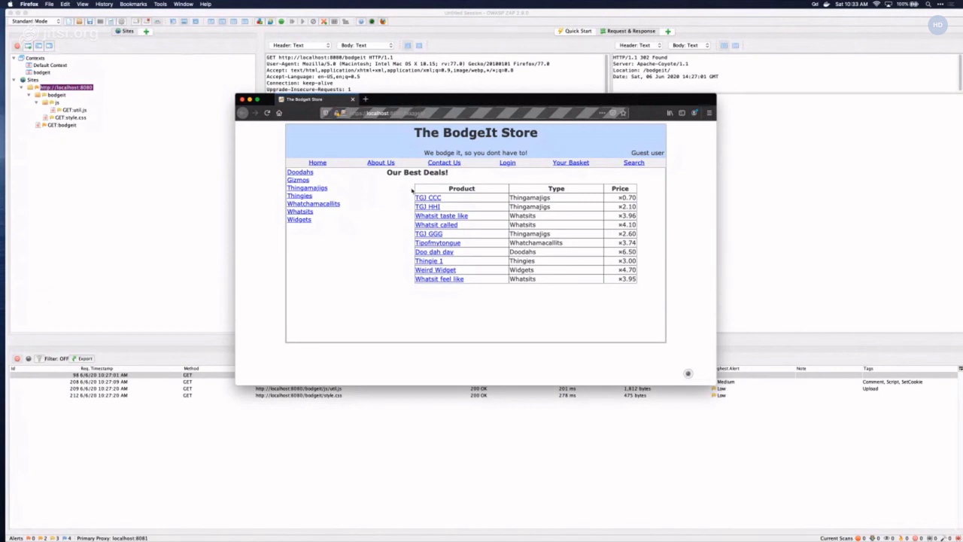
{"action": "left_click", "coordinate": [634, 163]}
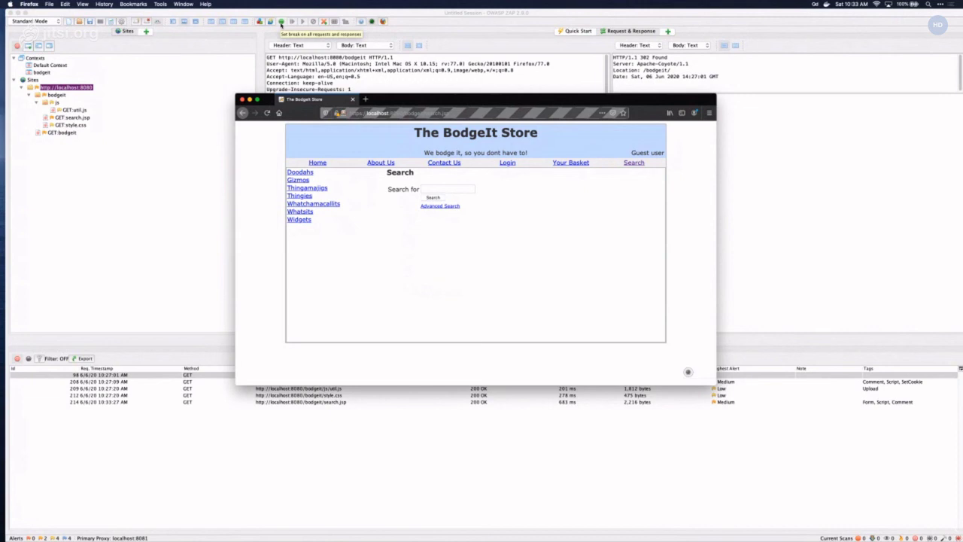
{"action": "left_click", "coordinate": [160, 4]}
- Open ZAP's Options from the Tools menu and view the Breakpoints settings
{"action": "left_click", "coordinate": [127, 31]}
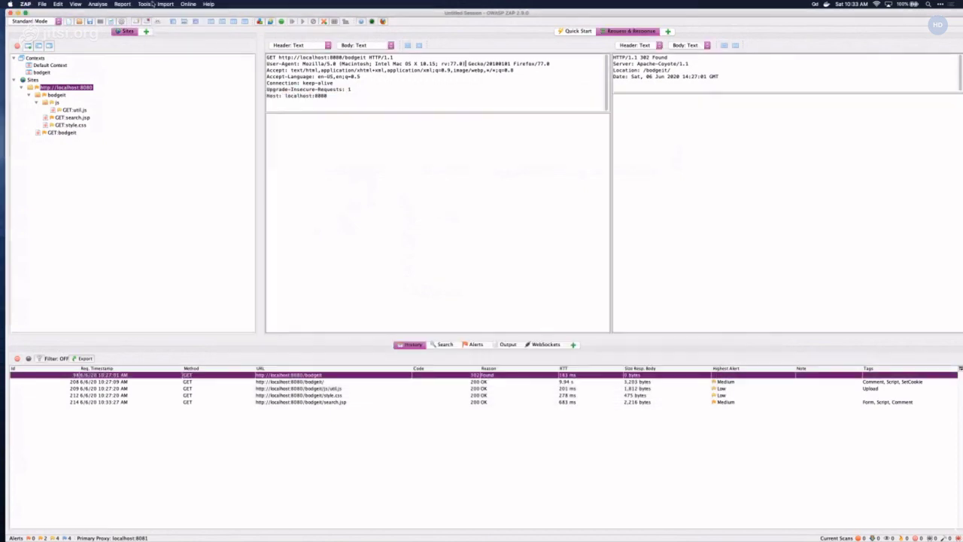
{"action": "left_click", "coordinate": [143, 3]}
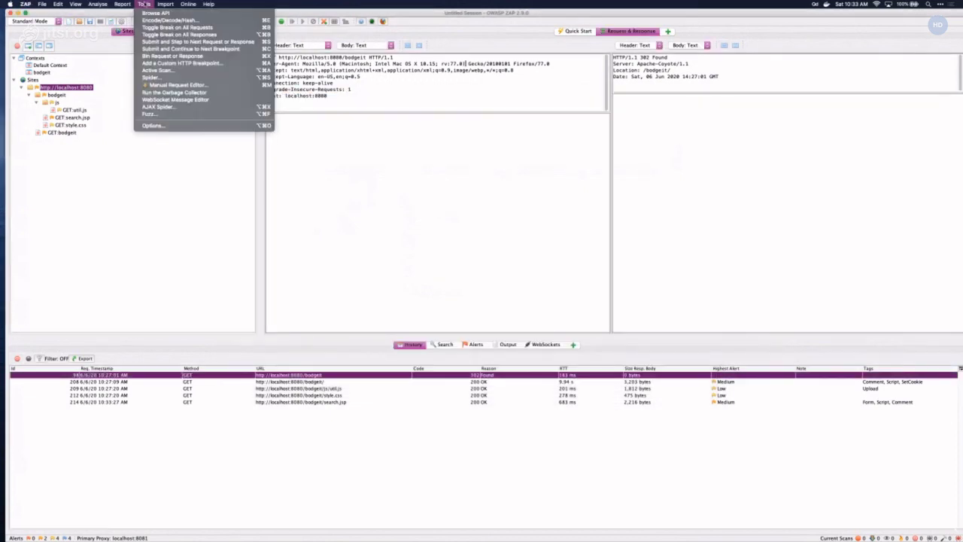
{"action": "left_click", "coordinate": [169, 127]}
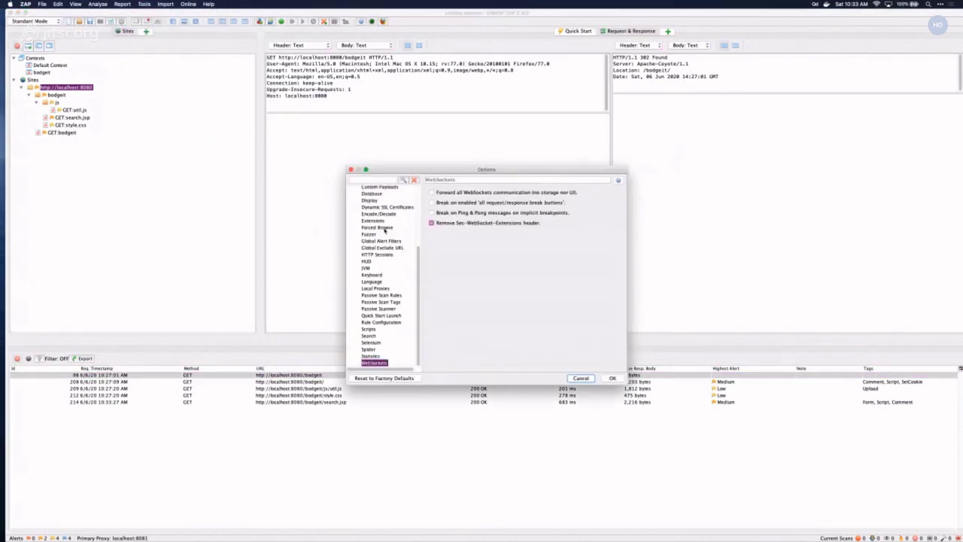
{"action": "scroll", "coordinate": [383, 232], "scroll_direction": "up", "scroll_amount": 10}
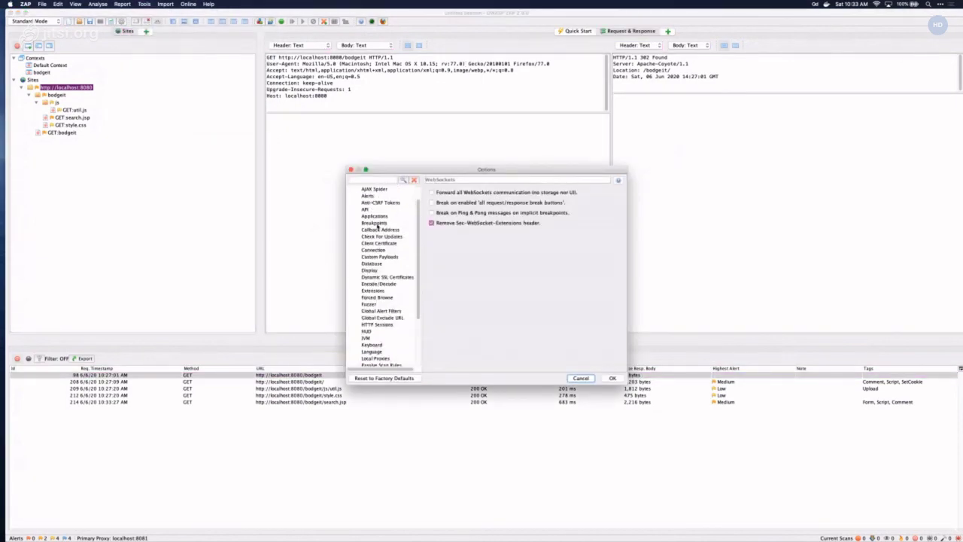
{"action": "scroll", "coordinate": [376, 226], "scroll_direction": "down", "scroll_amount": 2}
{"action": "scroll", "coordinate": [376, 225], "scroll_direction": "down", "scroll_amount": 1}
{"action": "scroll", "coordinate": [386, 324], "scroll_direction": "down", "scroll_amount": 7}
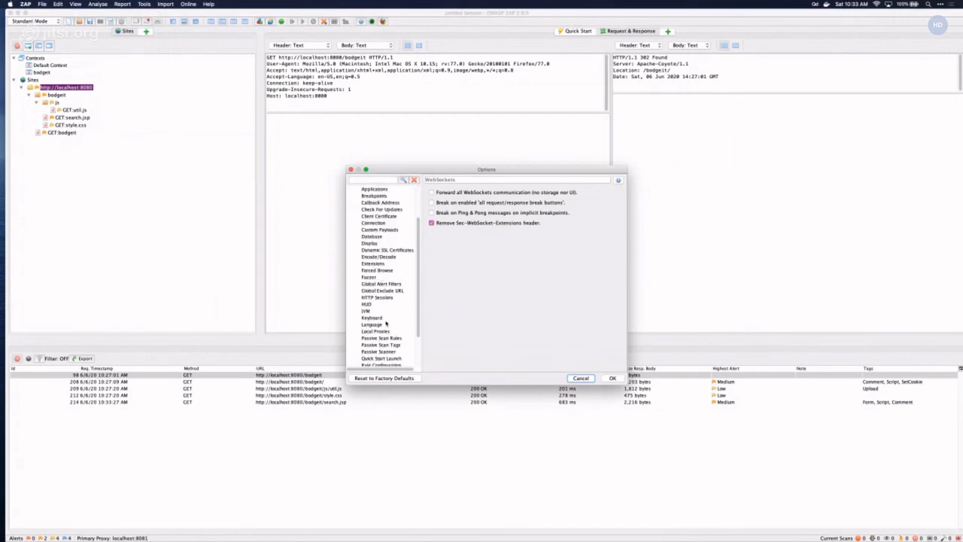
{"action": "scroll", "coordinate": [384, 320], "scroll_direction": "up", "scroll_amount": 3}
{"action": "scroll", "coordinate": [388, 289], "scroll_direction": "up", "scroll_amount": 7}
{"action": "left_click", "coordinate": [372, 243]}
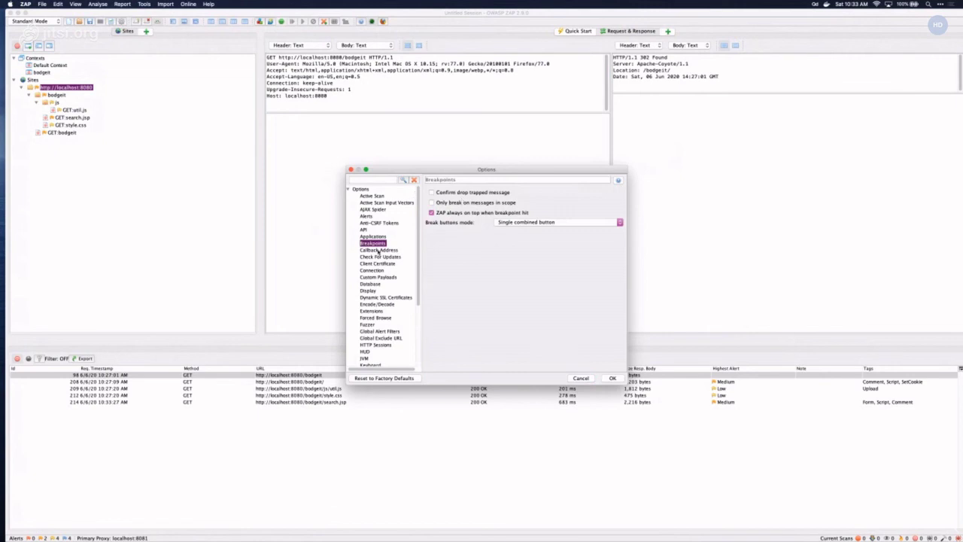
{"action": "scroll", "coordinate": [378, 250], "scroll_direction": "down", "scroll_amount": 13}
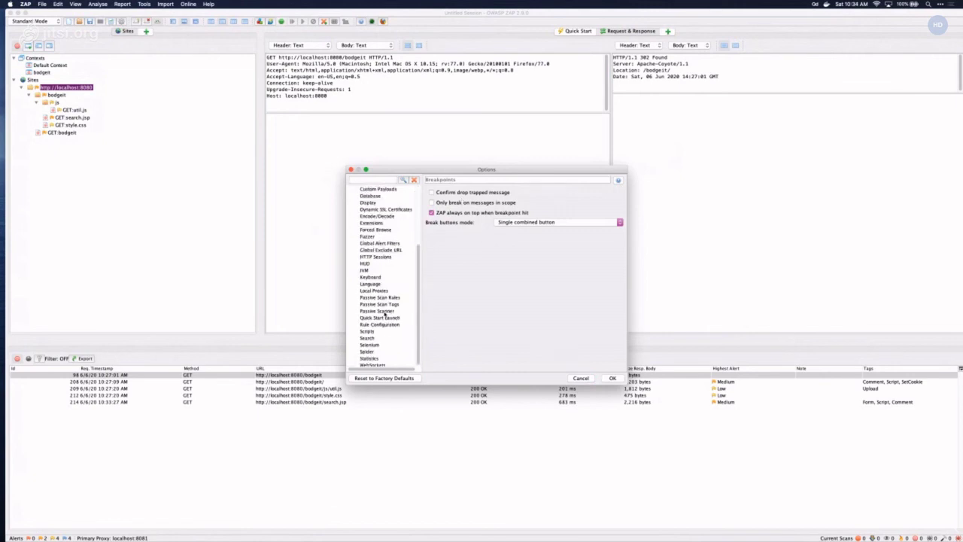
{"action": "scroll", "coordinate": [387, 323], "scroll_direction": "down", "scroll_amount": 1}
{"action": "scroll", "coordinate": [391, 332], "scroll_direction": "up", "scroll_amount": 5}
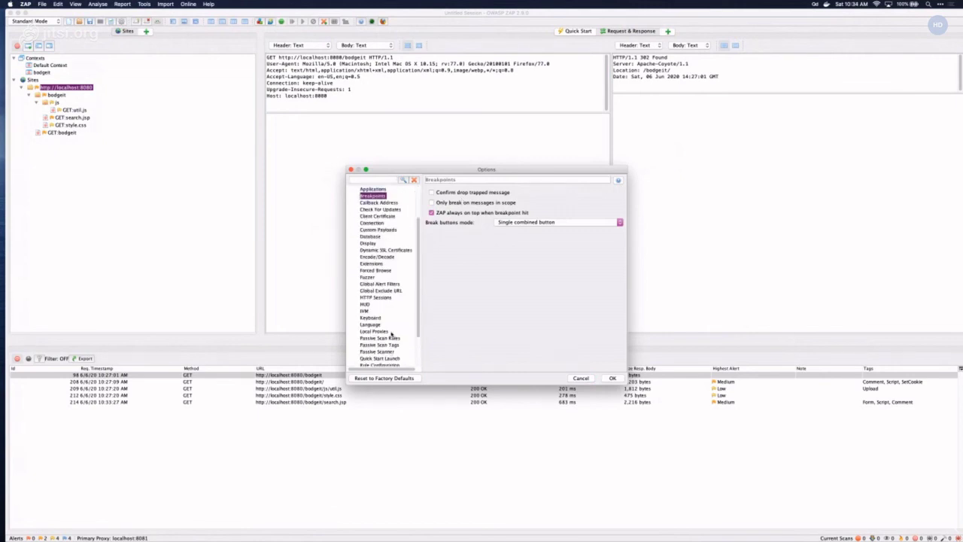
- Search the options for 'breakpoint', then close Options without changes
{"action": "left_click", "coordinate": [374, 180]}
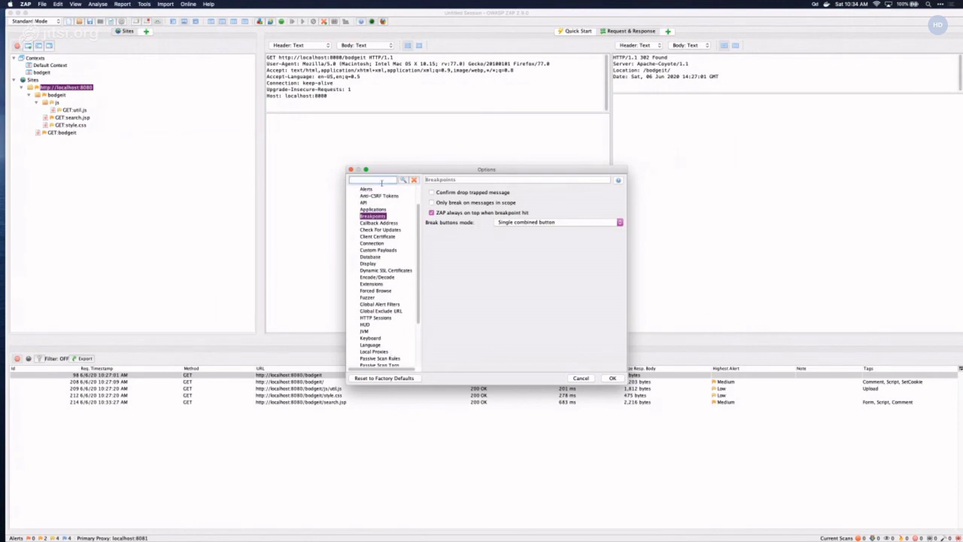
{"action": "type", "text": "breakpoint"}
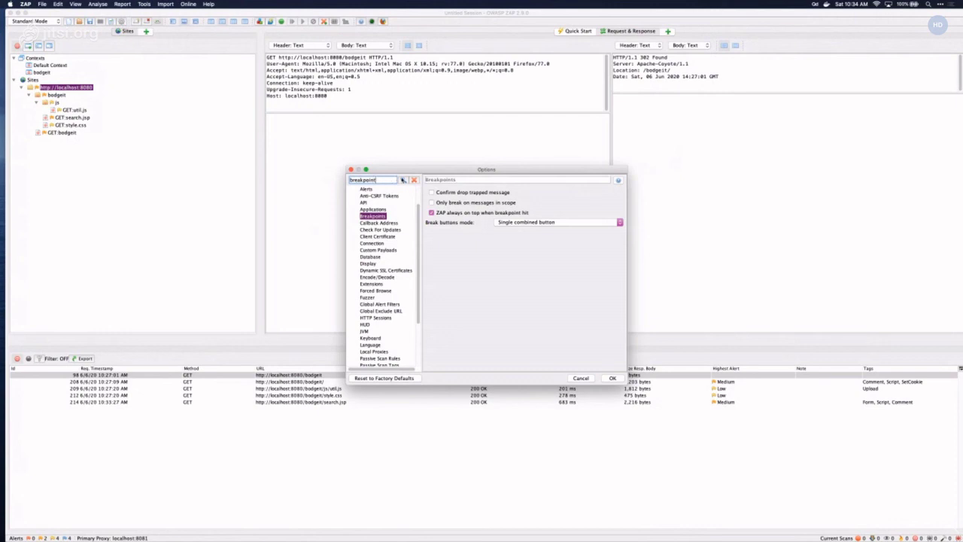
{"action": "left_click", "coordinate": [402, 181]}
{"action": "scroll", "coordinate": [395, 228], "scroll_direction": "down", "scroll_amount": 3}
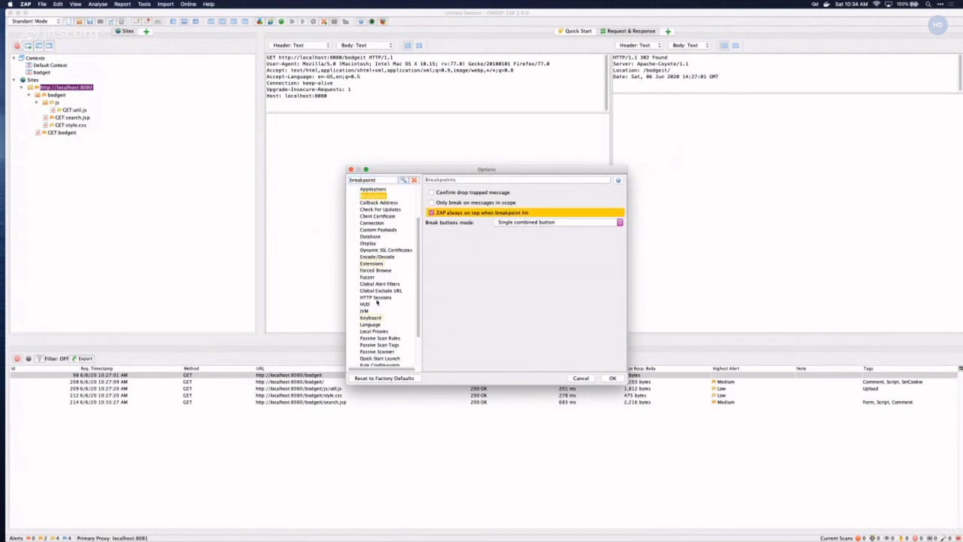
{"action": "scroll", "coordinate": [377, 322], "scroll_direction": "up", "scroll_amount": 5}
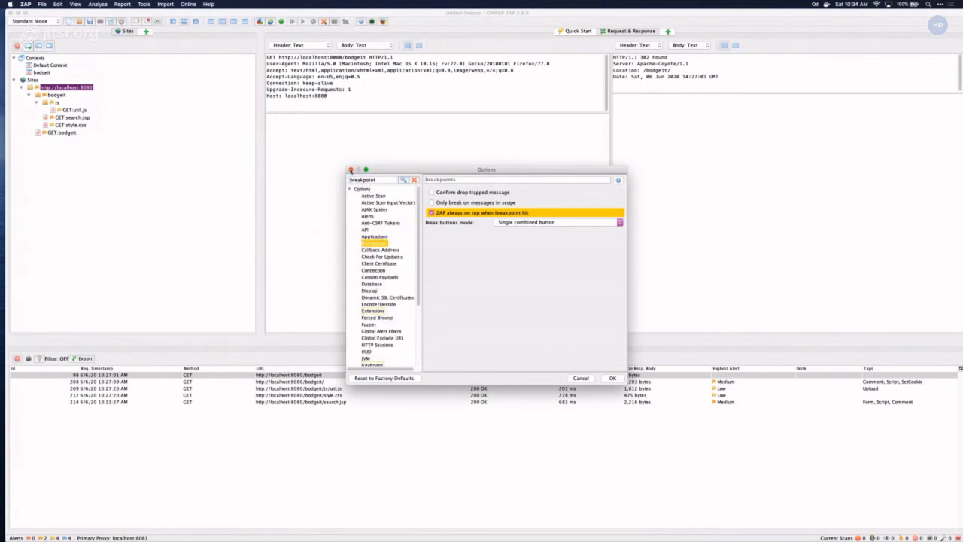
{"action": "left_click", "coordinate": [351, 170]}
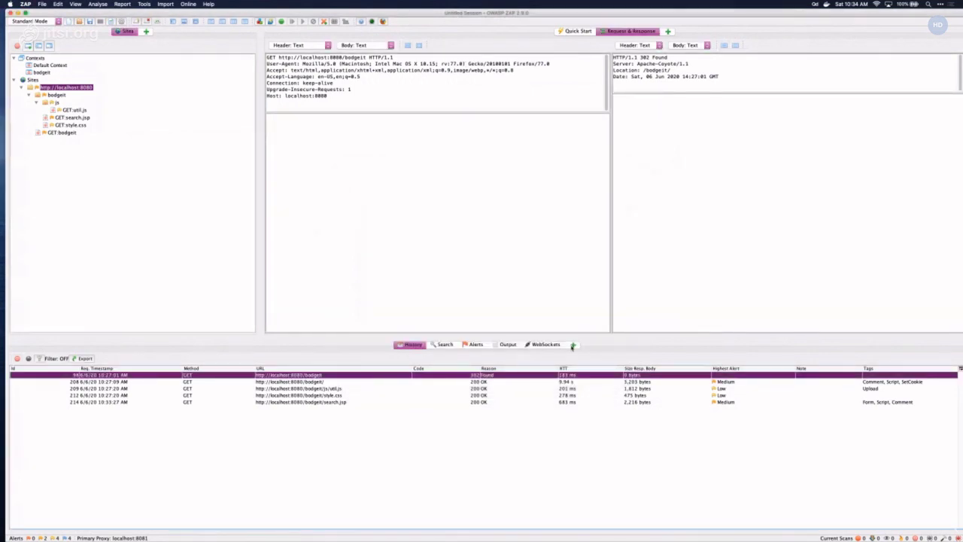
- Look through the request context menu and the Import and Tools menus for breakpoint commands
{"action": "right_click", "coordinate": [411, 101]}
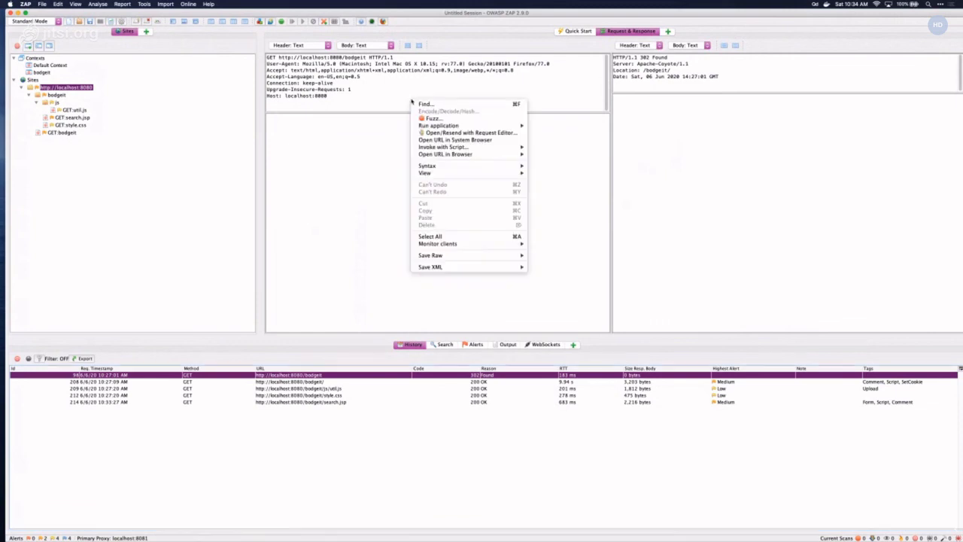
{"action": "left_click", "coordinate": [388, 96]}
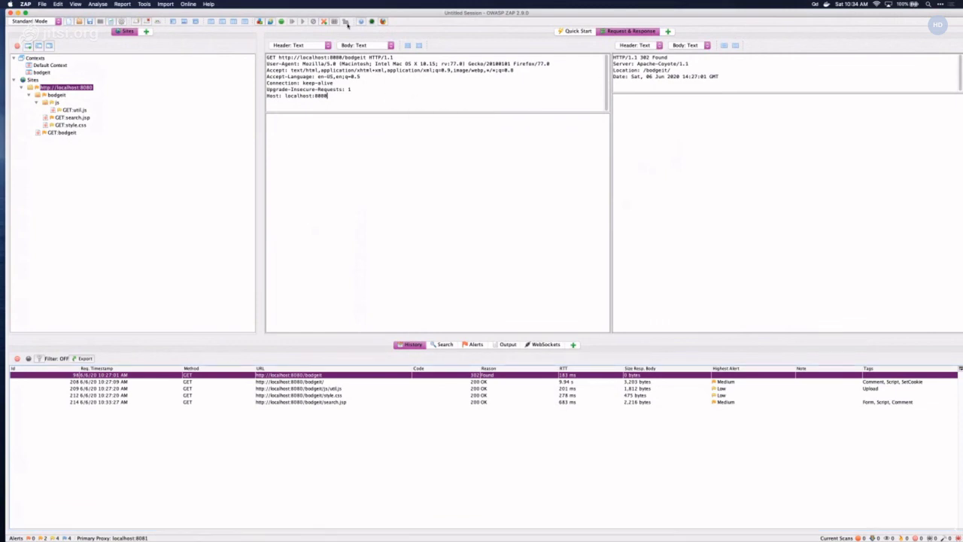
{"action": "left_click", "coordinate": [159, 4]}
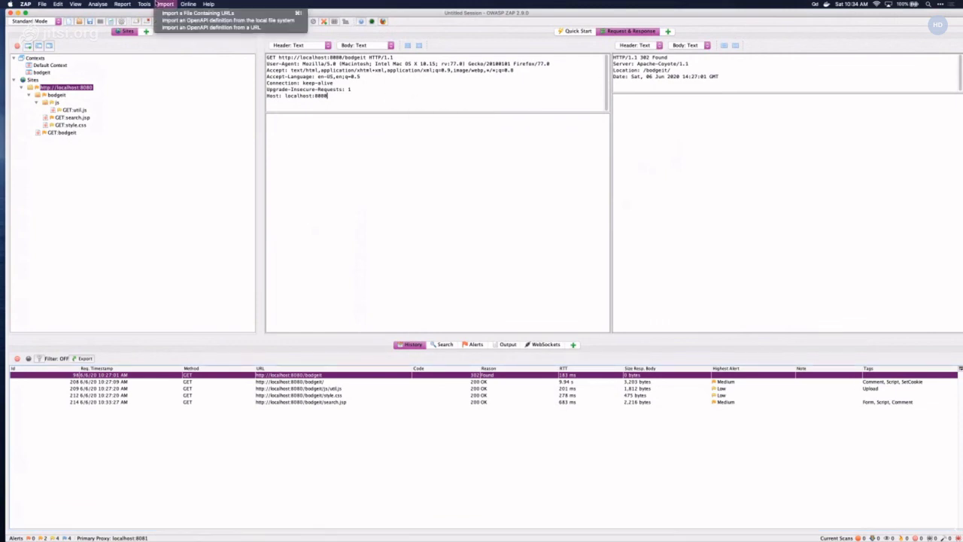
{"action": "mouse_move", "coordinate": [149, 5]}
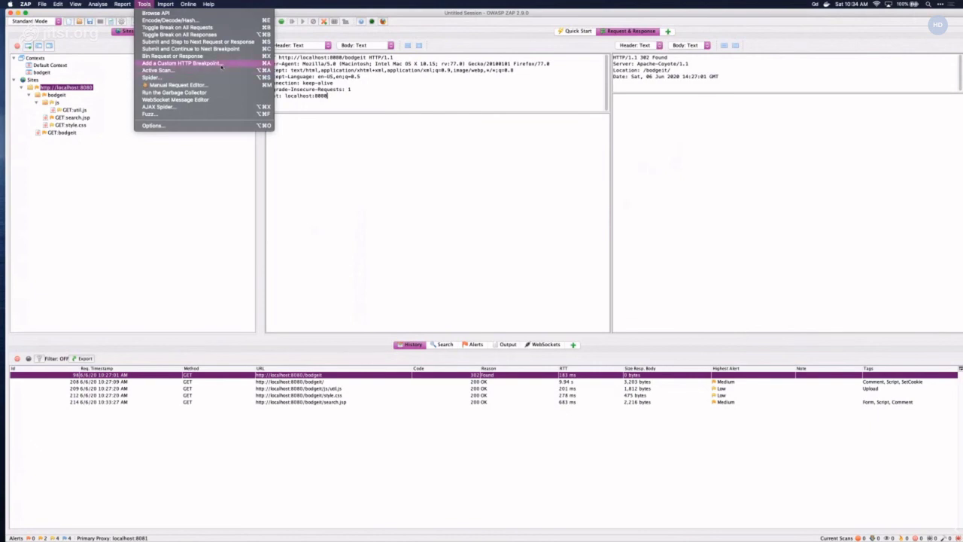
- Add a custom HTTP breakpoint matching URLs that contain /search.jsp, ignoring case
{"action": "left_click", "coordinate": [219, 64]}
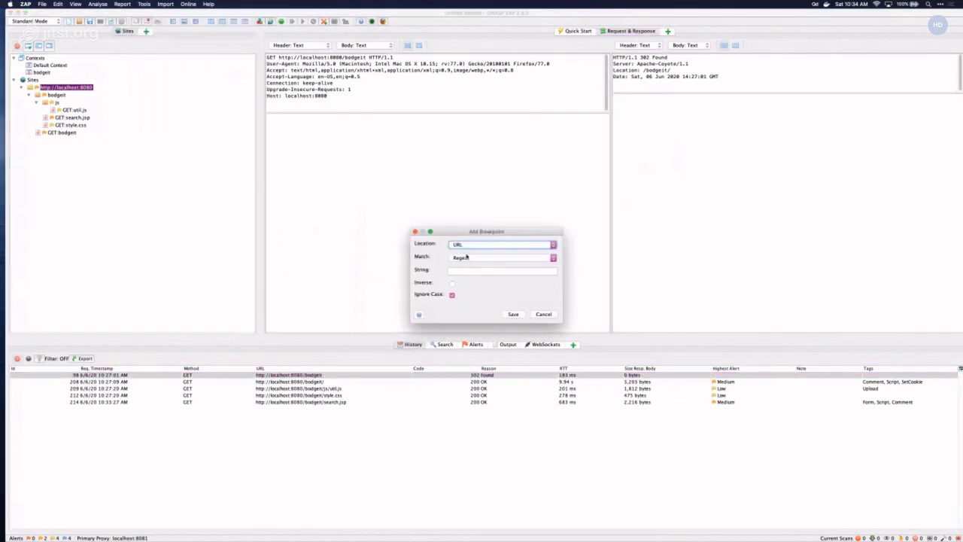
{"action": "left_click", "coordinate": [459, 257]}
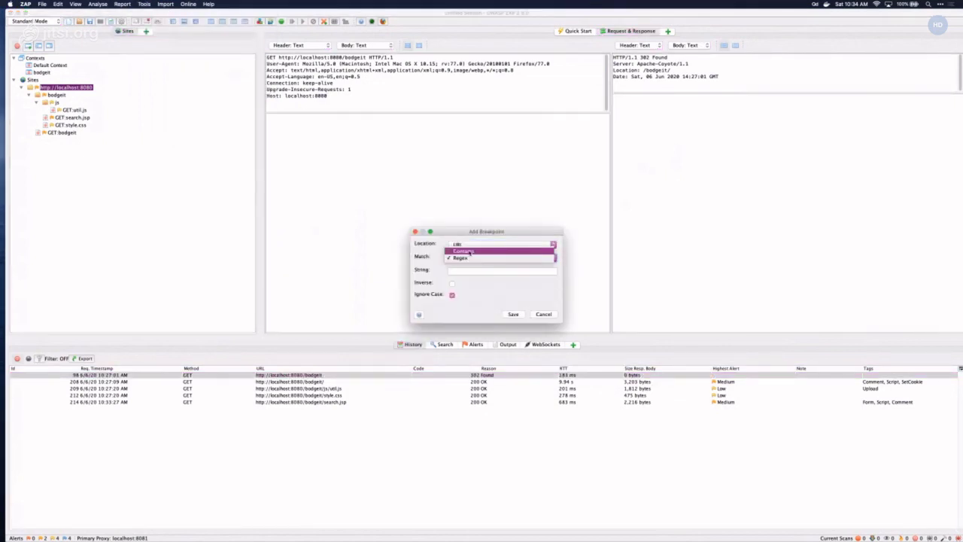
{"action": "left_click", "coordinate": [462, 251]}
{"action": "left_click", "coordinate": [471, 270]}
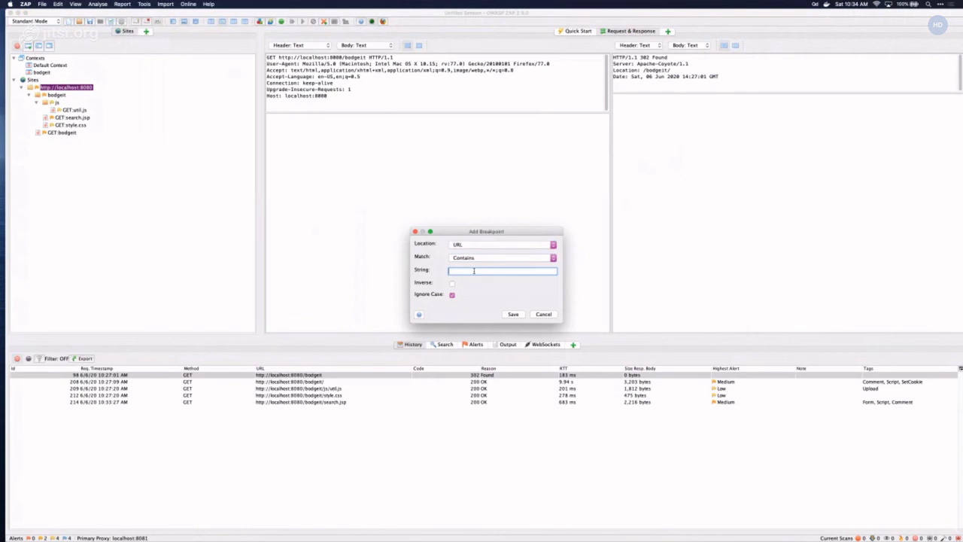
{"action": "type", "text": "/admin"}
{"action": "triple_click", "coordinate": [473, 271]}
{"action": "type", "text": "/search.jsp"}
{"action": "left_click", "coordinate": [513, 315]}
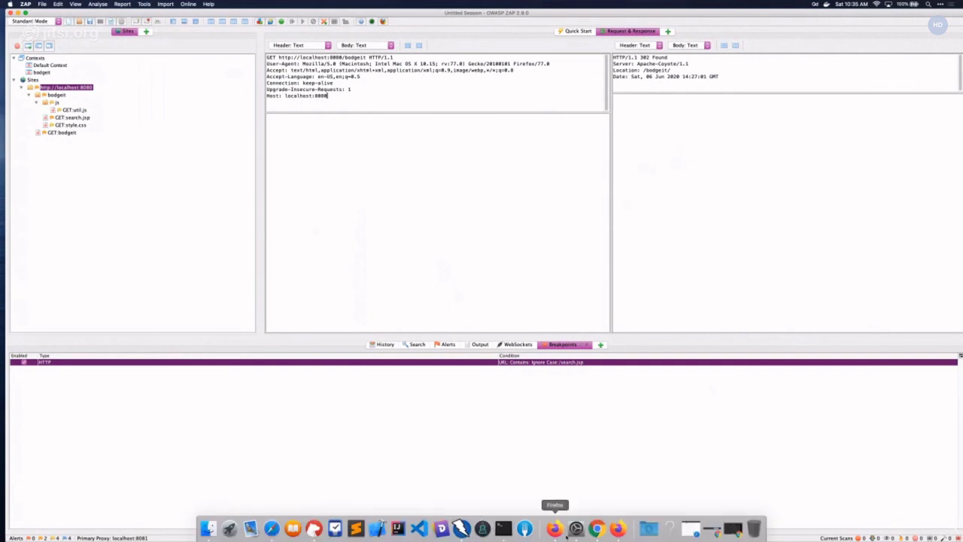
- Close the stray Firefox window, load the BodgeIt home page, and request the Search page
{"action": "left_click", "coordinate": [554, 529]}
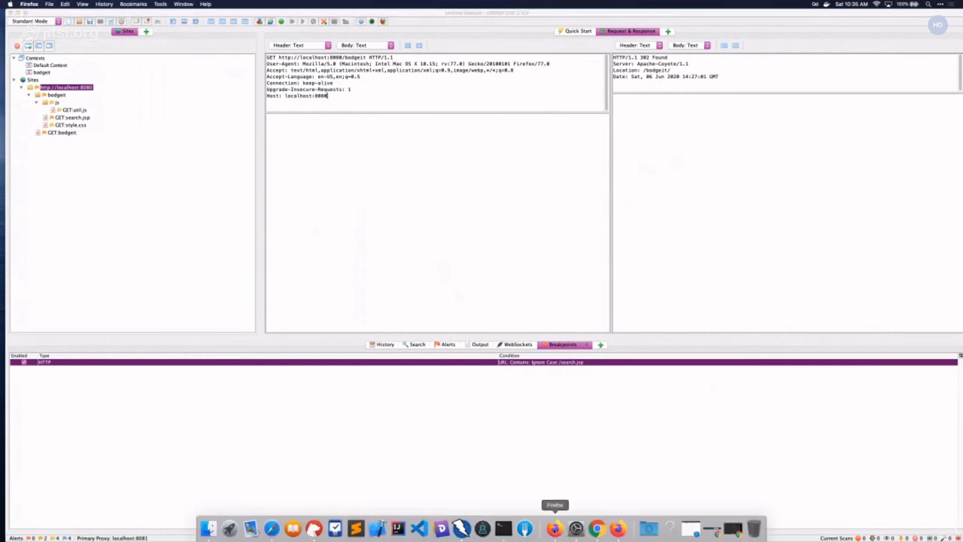
{"action": "key", "text": "super+q"}
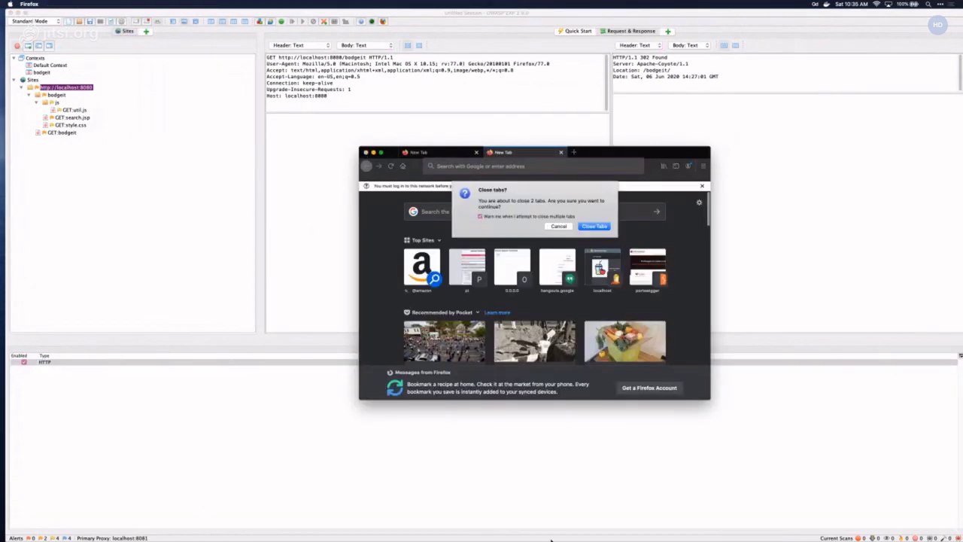
{"action": "key", "text": "Return"}
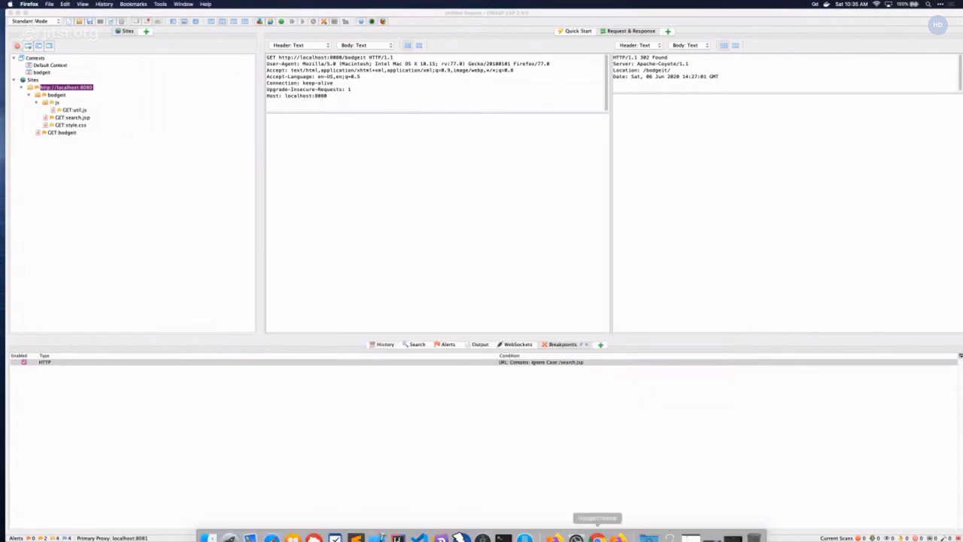
{"action": "left_click", "coordinate": [597, 537]}
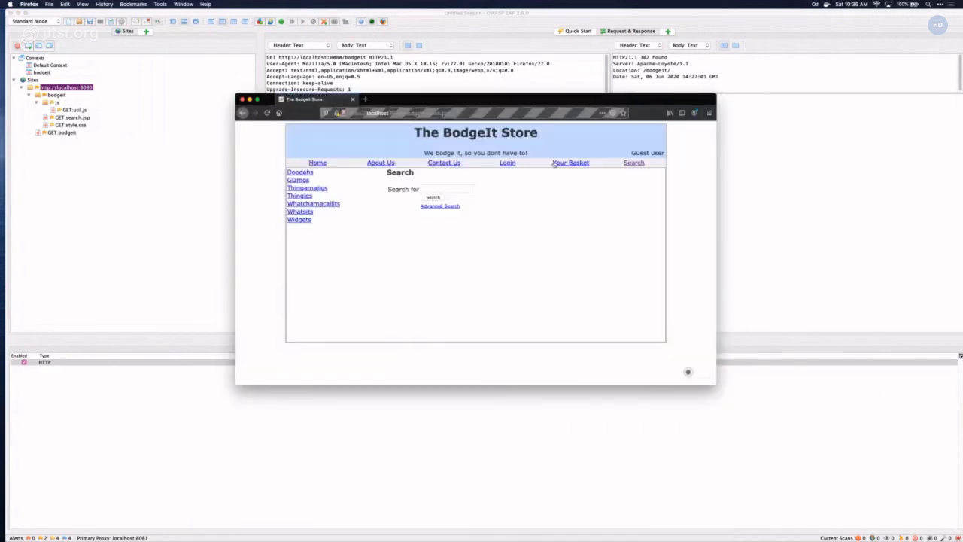
{"action": "left_click", "coordinate": [318, 162]}
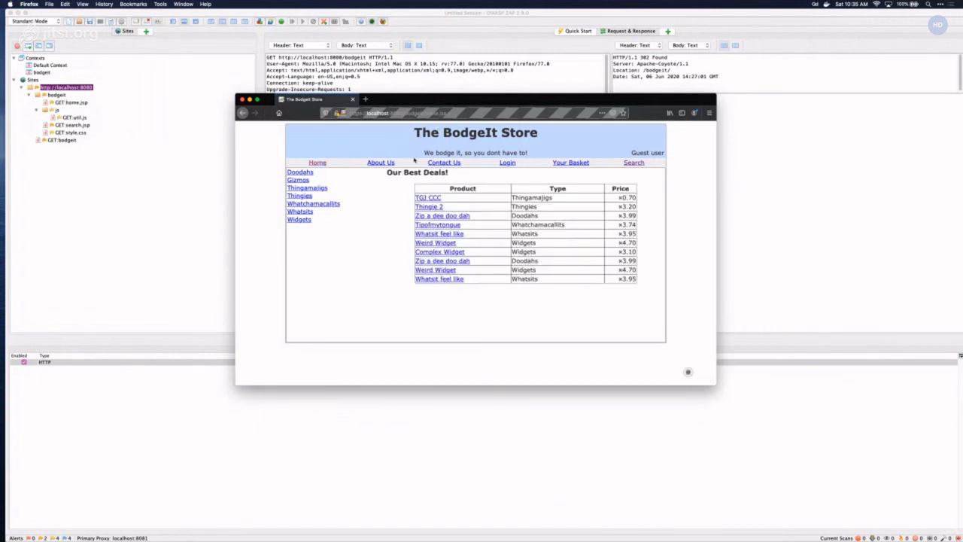
{"action": "left_click", "coordinate": [636, 165]}
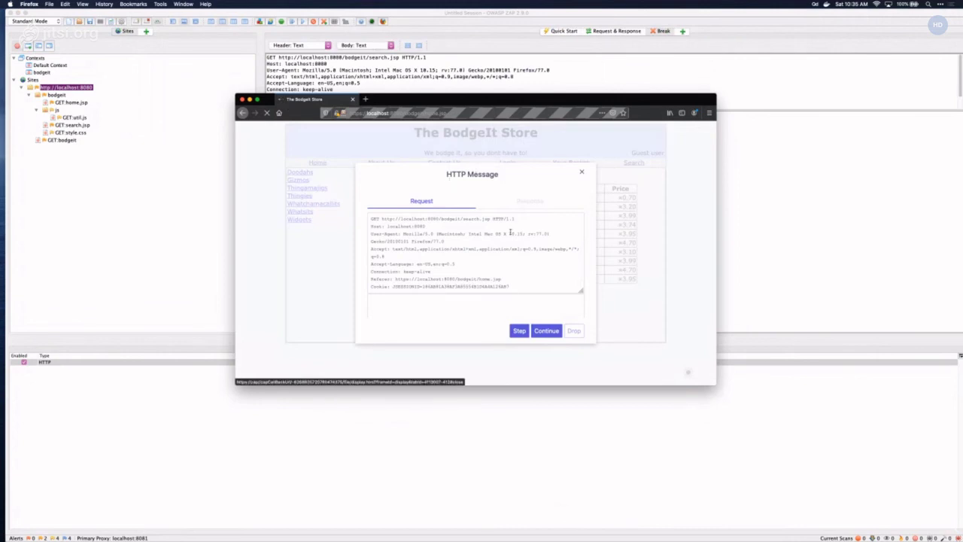
- Enlarge ZAP's header pane so the intercepted GET /bodgeit/search.jsp shows all header lines
{"action": "left_click_drag", "start_coordinate": [427, 215], "coordinate": [510, 281]}
{"action": "left_click", "coordinate": [509, 281]}
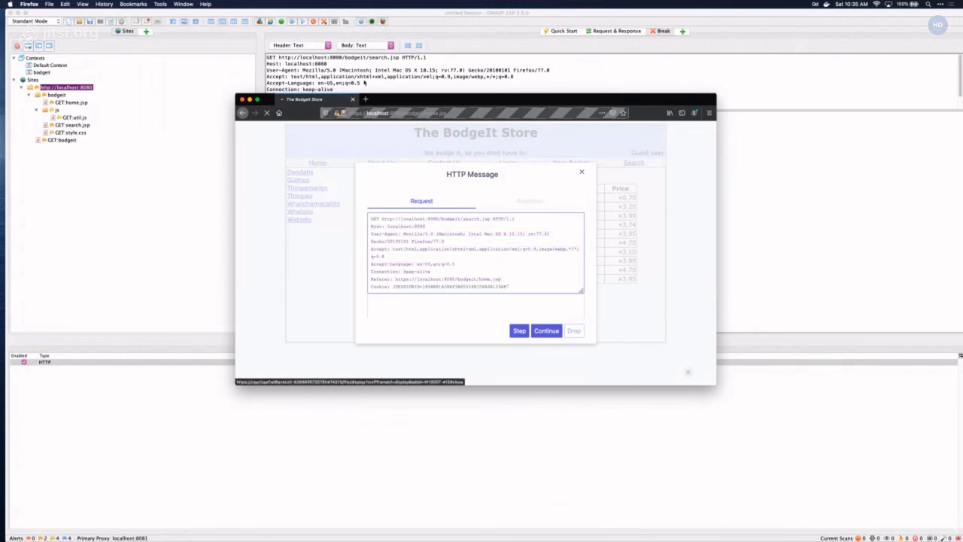
{"action": "left_click", "coordinate": [364, 82]}
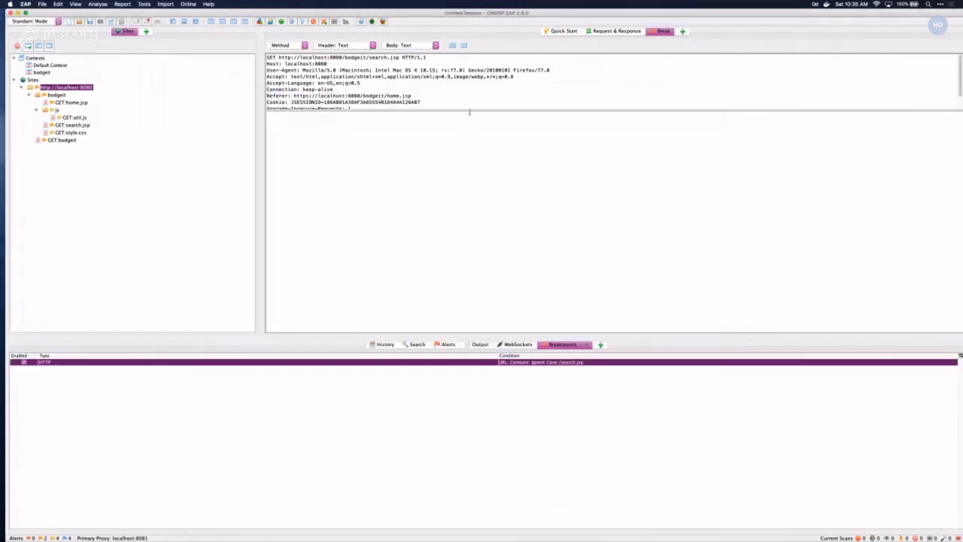
{"action": "left_click_drag", "start_coordinate": [469, 110], "coordinate": [468, 144]}
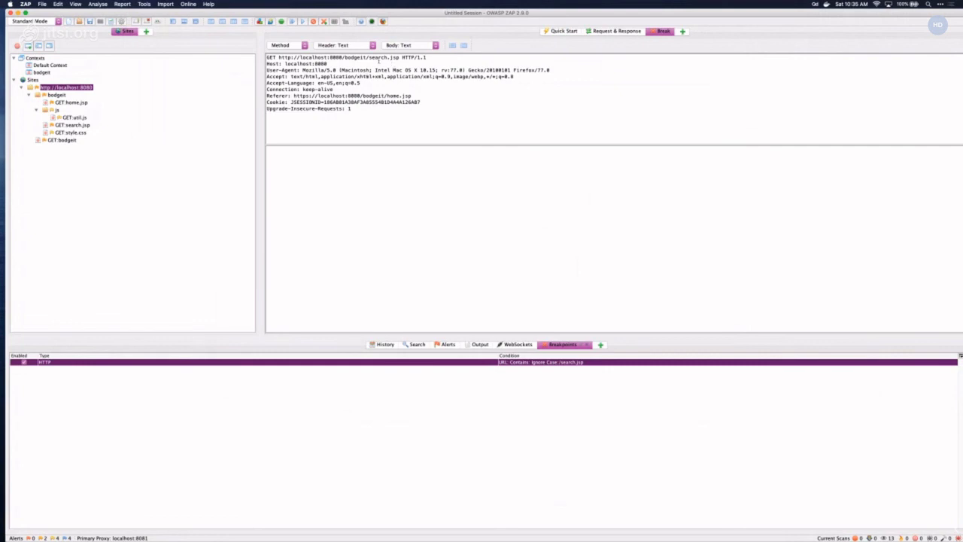
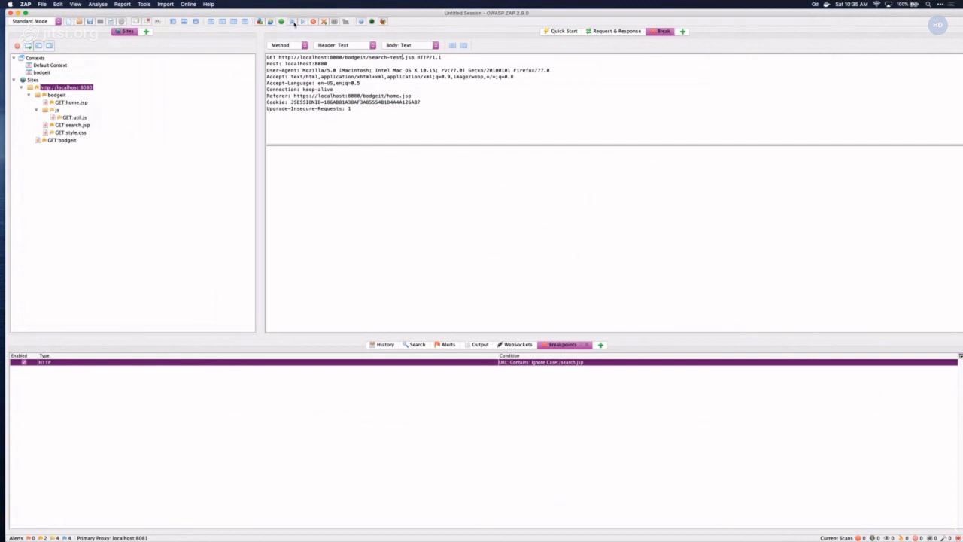
- Release the held search-test.jsp request, leave Firefox's 404 page, and disable the search.jsp breakpoint
{"action": "left_click", "coordinate": [294, 22]}
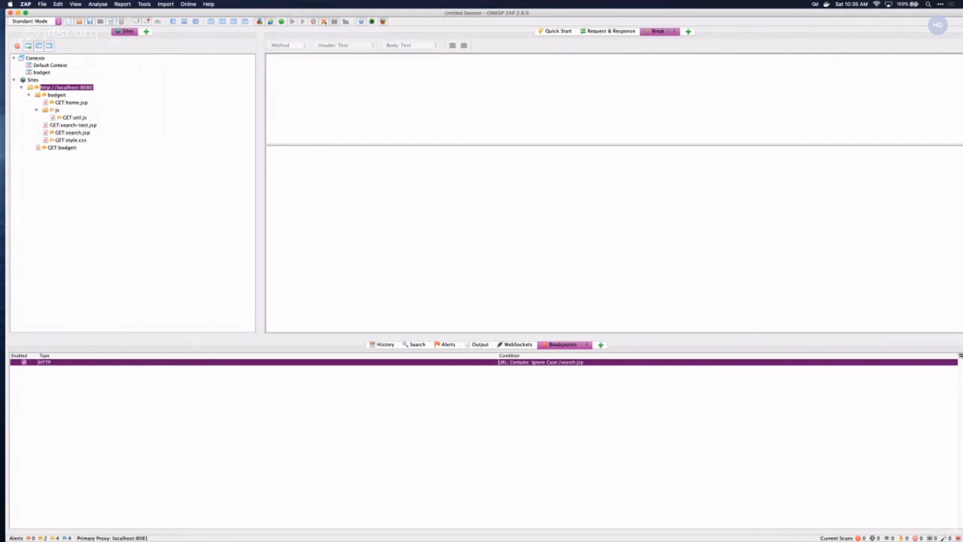
{"action": "mouse_move", "coordinate": [596, 528]}
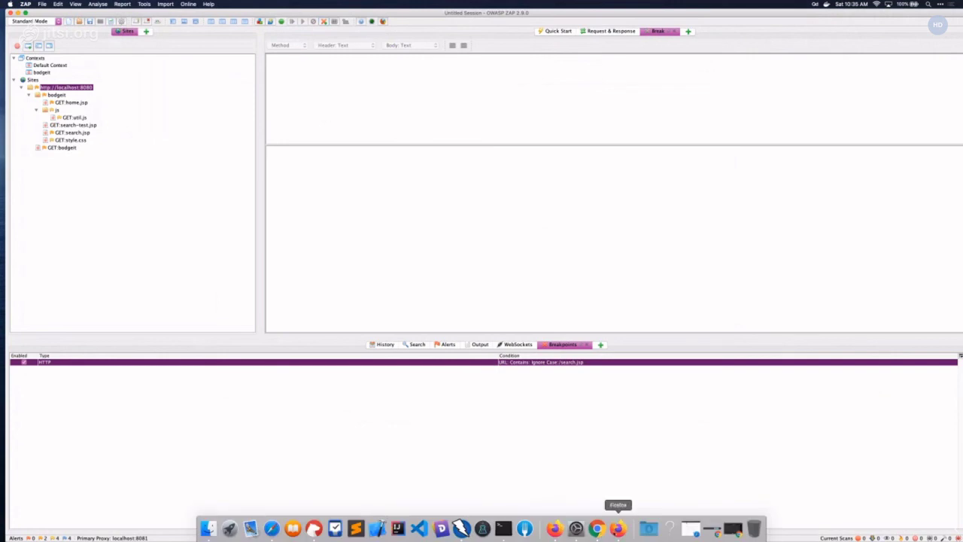
{"action": "left_click", "coordinate": [617, 528]}
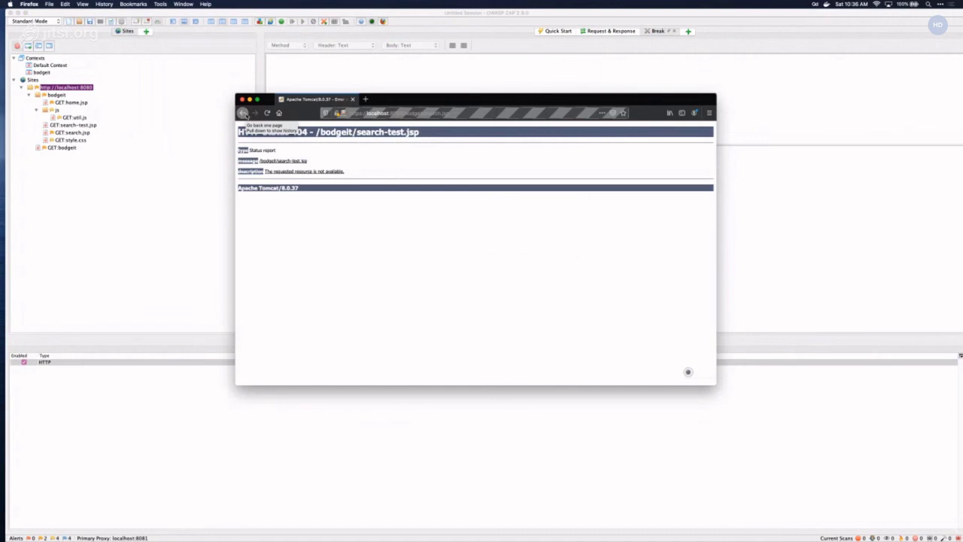
{"action": "left_click", "coordinate": [243, 112]}
{"action": "left_click", "coordinate": [150, 343]}
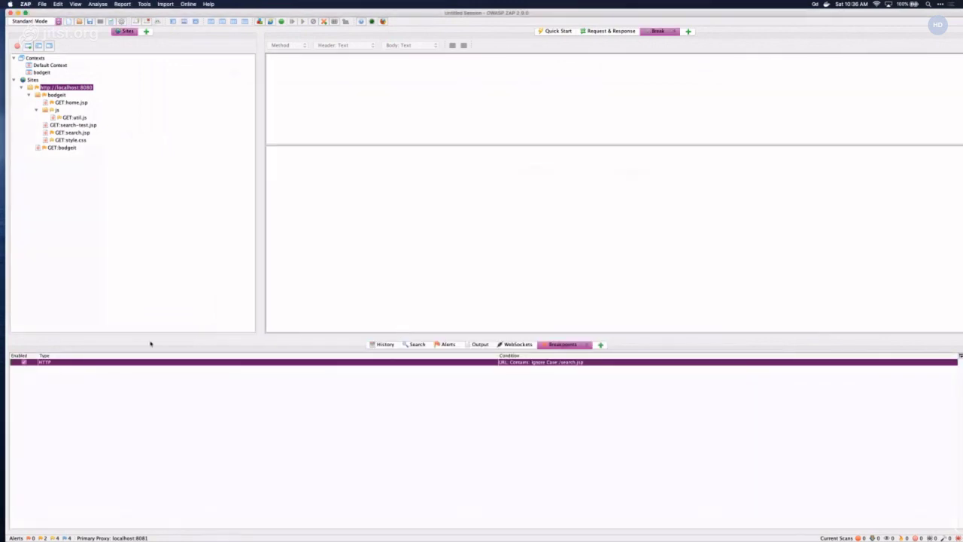
{"action": "left_click", "coordinate": [24, 363]}
- Reload the BodgeIt home page and change the intercepted request's page from home to search before forwarding it
{"action": "mouse_move", "coordinate": [461, 530]}
{"action": "left_click", "coordinate": [617, 529]}
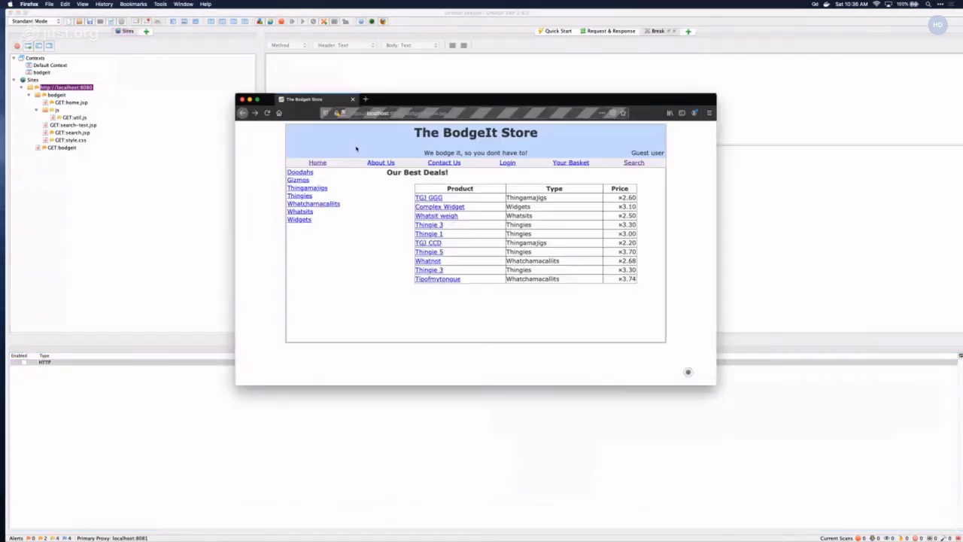
{"action": "left_click", "coordinate": [324, 159]}
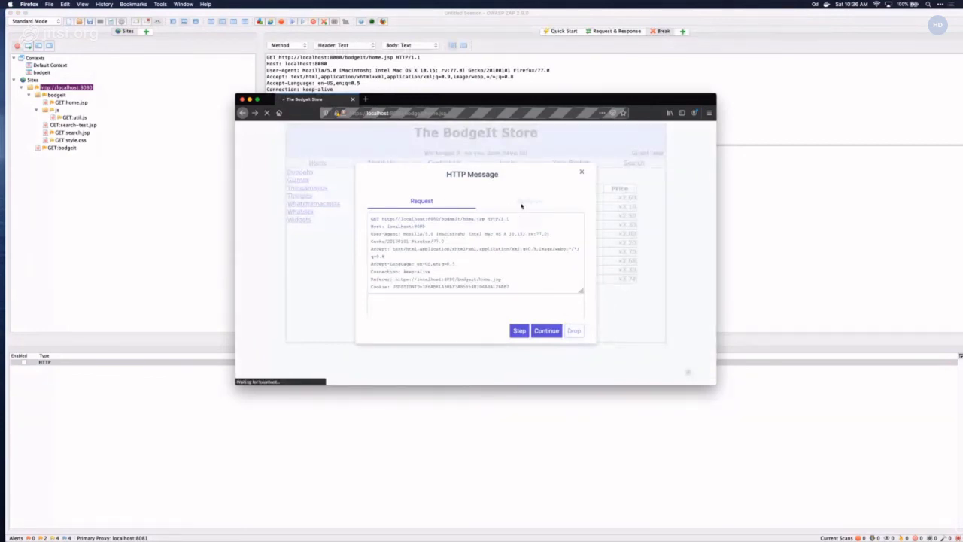
{"action": "left_click", "coordinate": [472, 218]}
{"action": "double_click", "coordinate": [463, 218]}
{"action": "type", "text": "ad"}
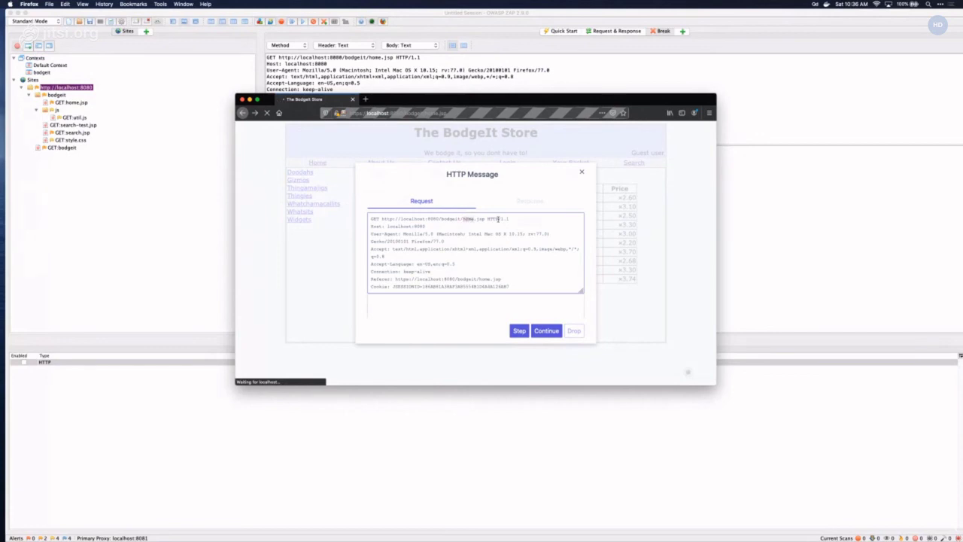
{"action": "type", "text": "search"}
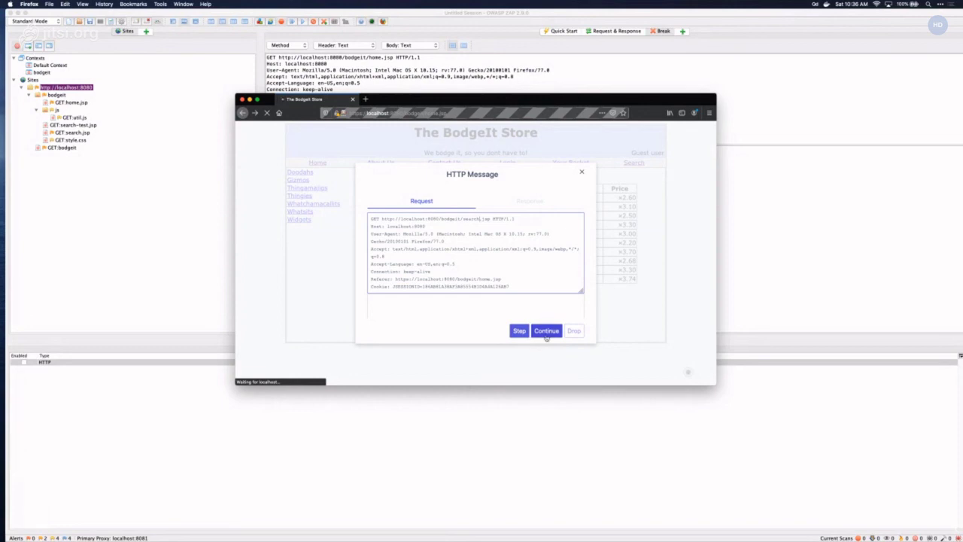
{"action": "left_click", "coordinate": [547, 336]}
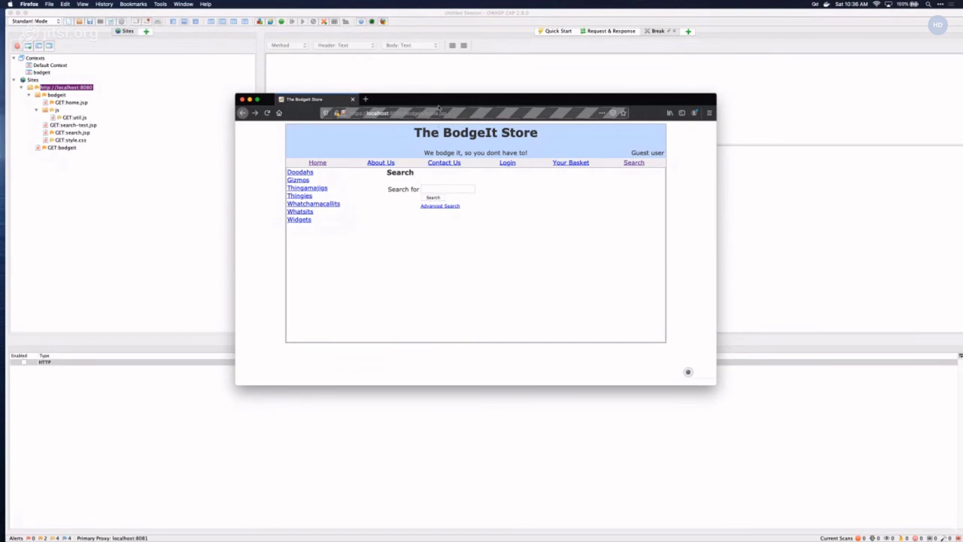
- Bring up ZAP's History list of proxied requests
{"action": "left_click_drag", "start_coordinate": [438, 108], "coordinate": [421, 102]}
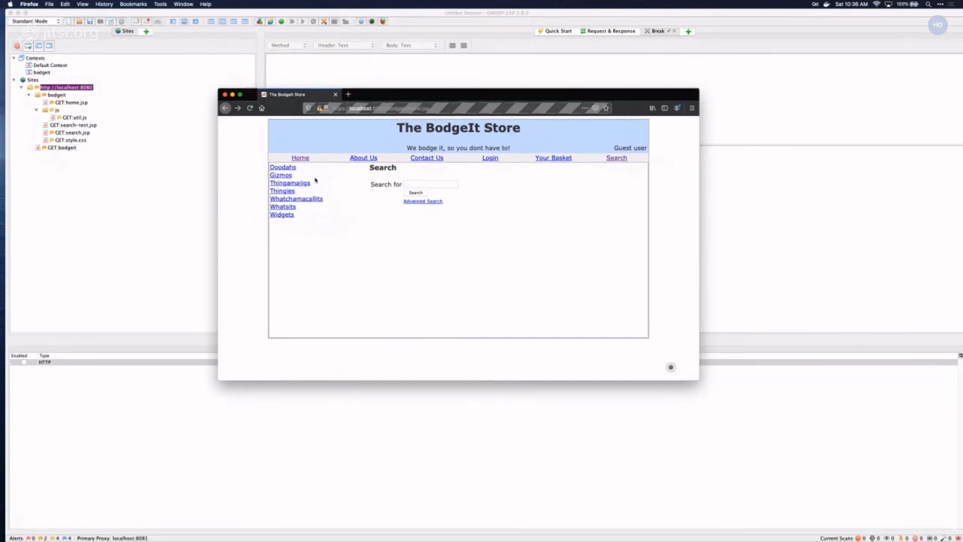
{"action": "left_click", "coordinate": [425, 75]}
{"action": "left_click", "coordinate": [380, 344]}
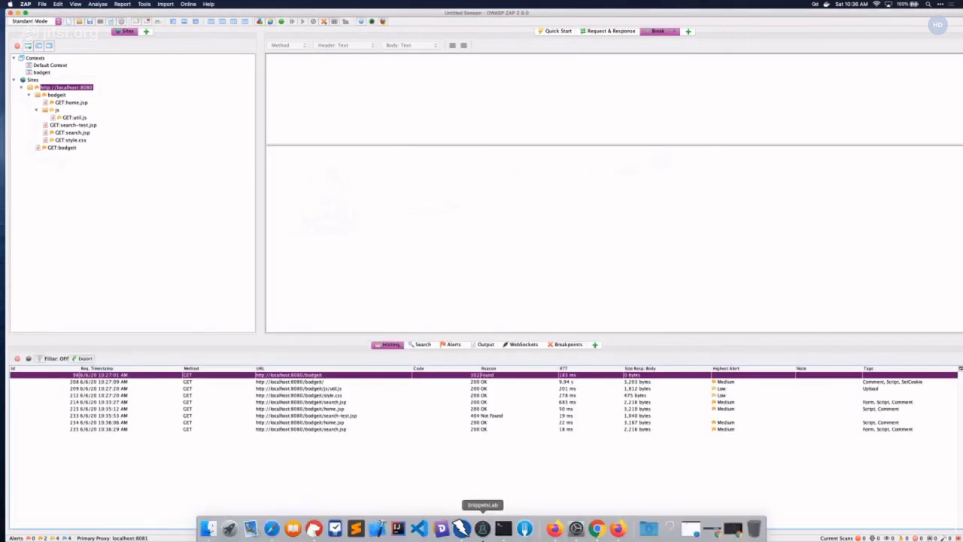
- Search the BodgeIt store for 'test', then sort History newest first and select the home.jsp?q=test row
{"action": "left_click", "coordinate": [618, 526]}
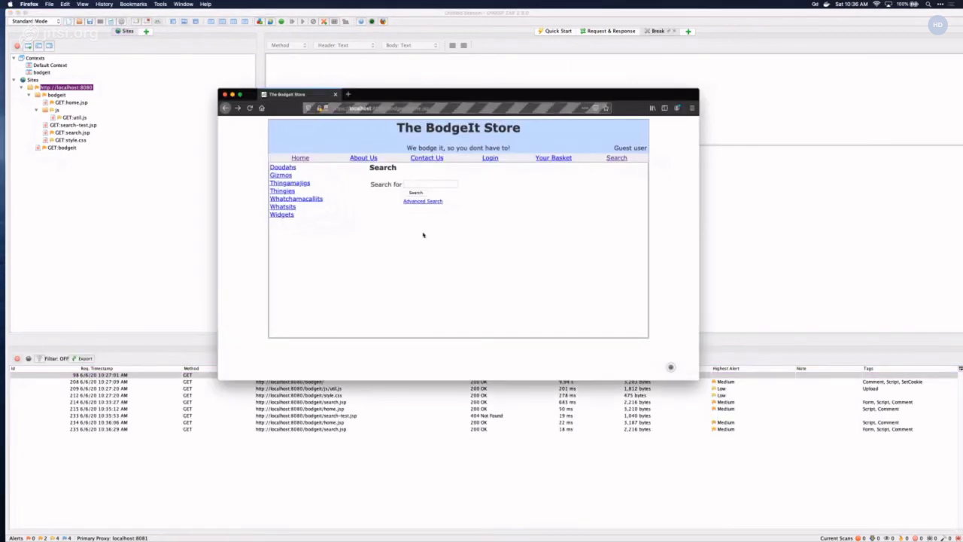
{"action": "left_click", "coordinate": [423, 183]}
{"action": "type", "text": "test"}
{"action": "left_click", "coordinate": [417, 192]}
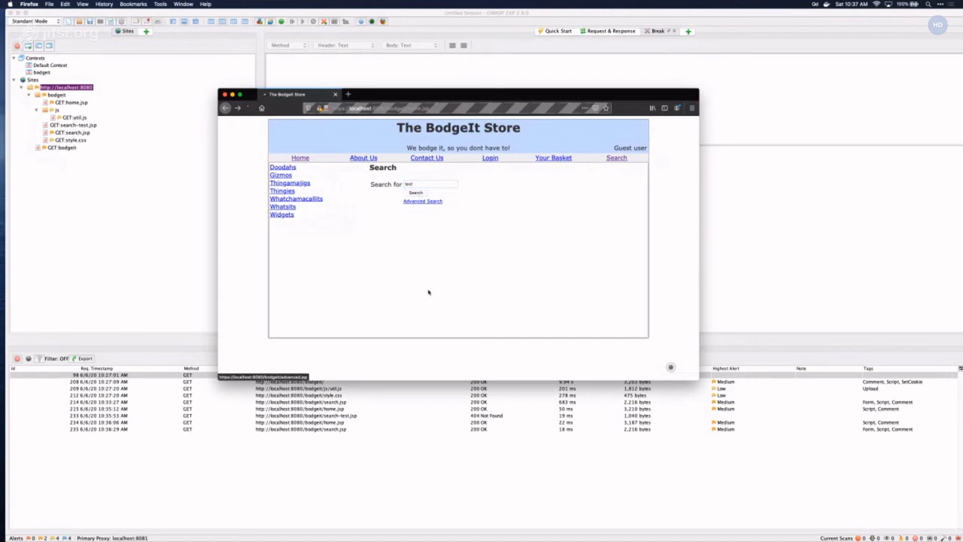
{"action": "left_click", "coordinate": [36, 368]}
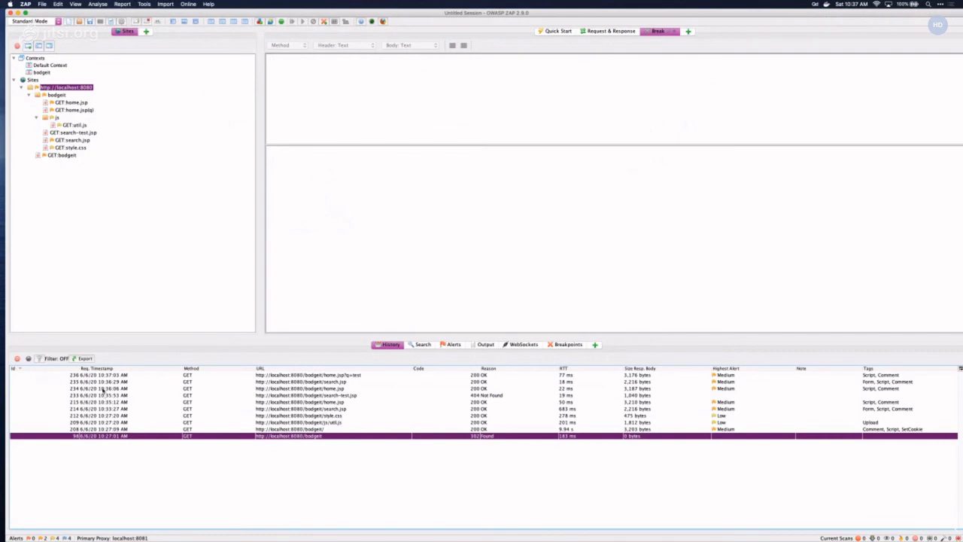
{"action": "left_click", "coordinate": [316, 376]}
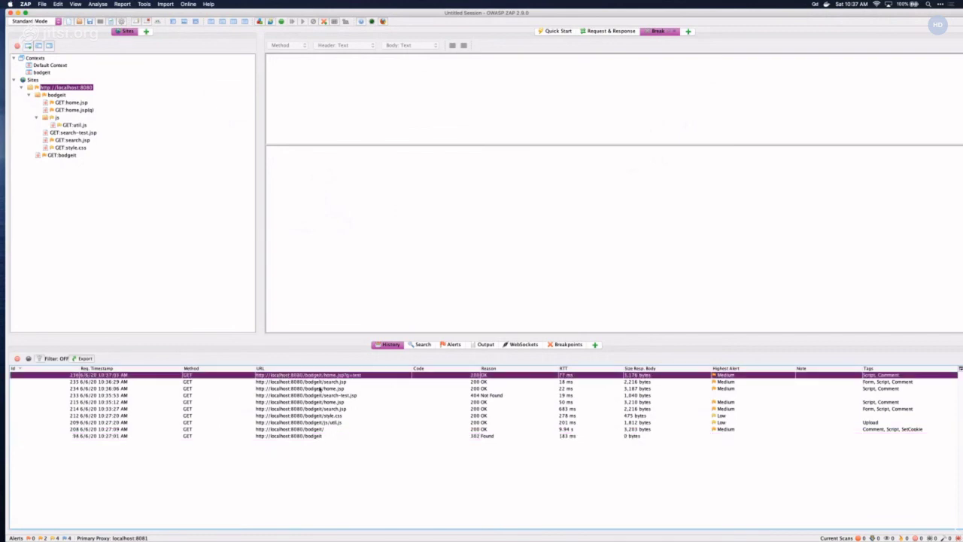
- Load the GET /bodgeit/home.jsp?q=test request into the Manual Request Editor from the Request & Response view
{"action": "left_click", "coordinate": [610, 31]}
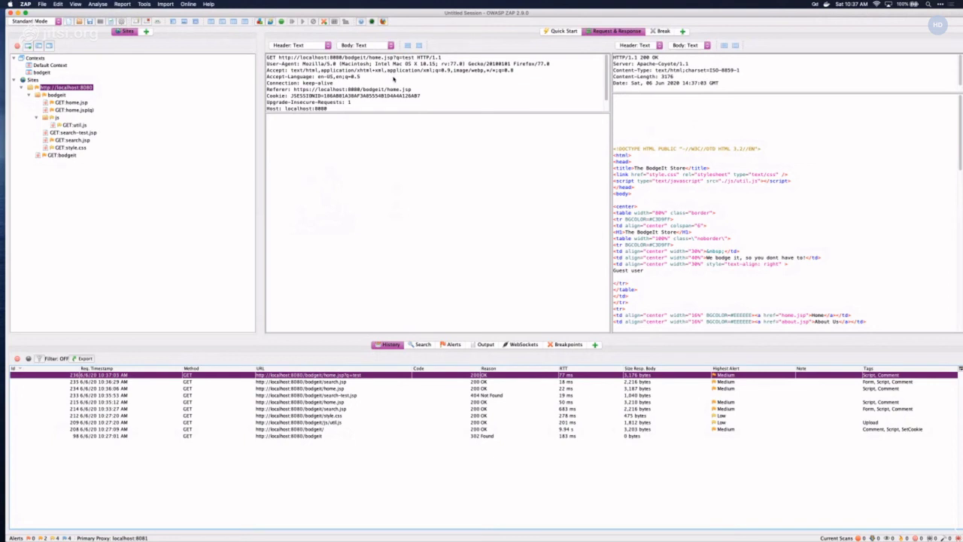
{"action": "right_click", "coordinate": [392, 78]}
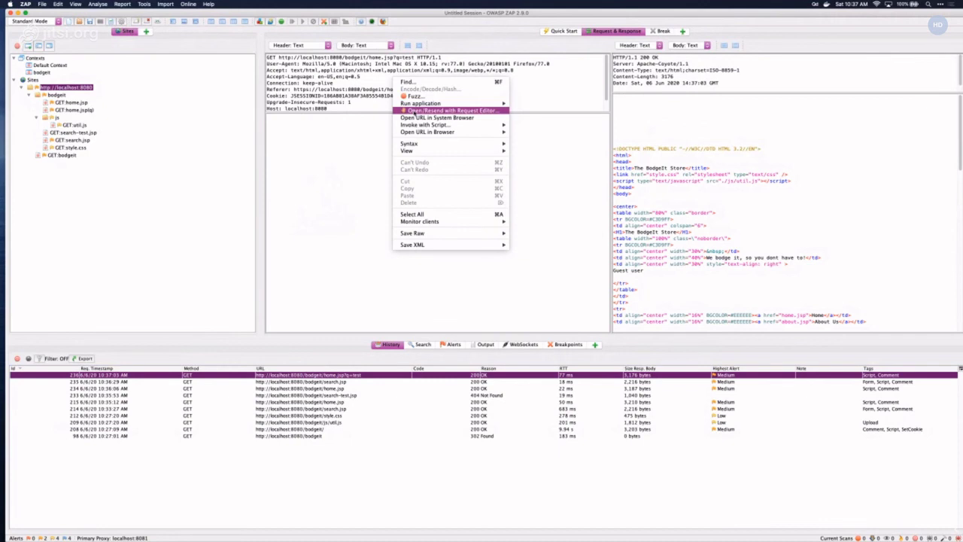
{"action": "left_click", "coordinate": [413, 112]}
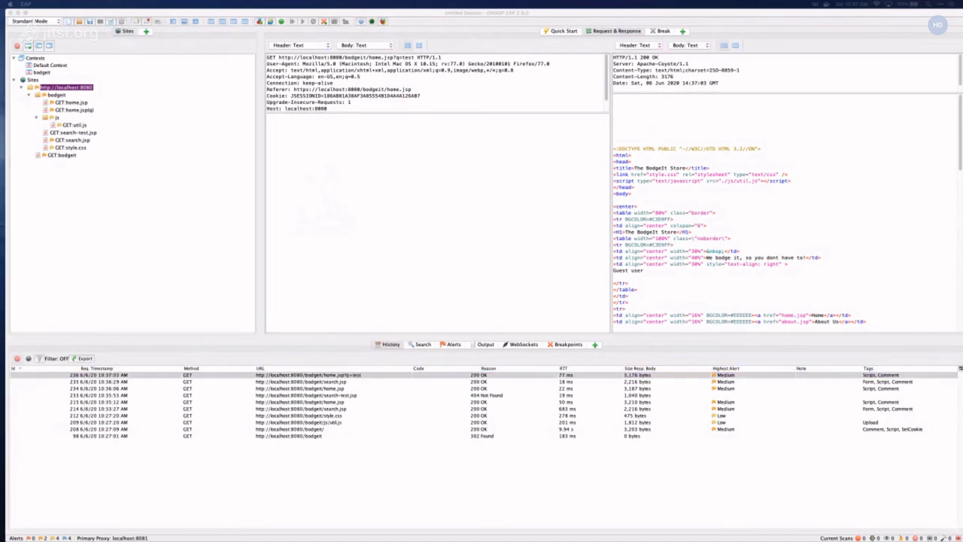
{"action": "left_click_drag", "start_coordinate": [534, 133], "coordinate": [475, 137]}
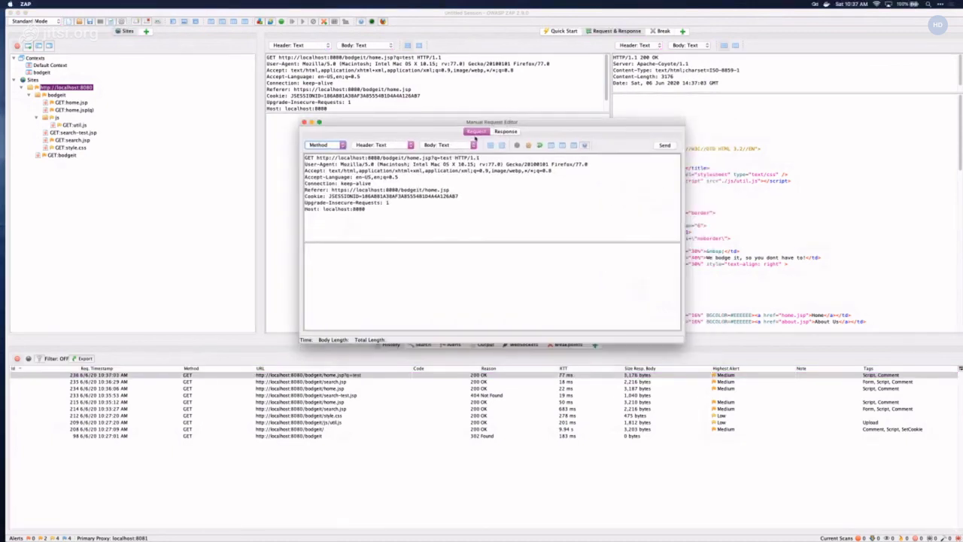
- Change the query value from test to caleb and resend the home.jsp request
{"action": "left_click", "coordinate": [451, 157]}
{"action": "key", "text": "BackSpace"}
{"action": "key", "text": "BackSpace"}
{"action": "key", "text": "BackSpace"}
{"action": "key", "text": "BackSpace"}
{"action": "type", "text": "caleb"}
{"action": "left_click", "coordinate": [664, 146]}
- Find 'caleb' in the response and scroll through the returned HTML
{"action": "key", "text": "super+f"}
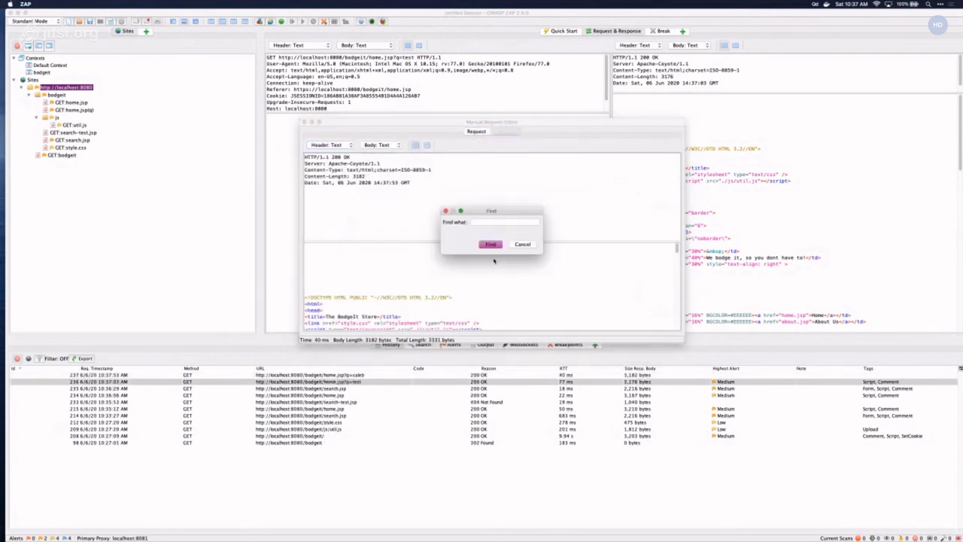
{"action": "type", "text": "caleb"}
{"action": "left_click", "coordinate": [489, 243]}
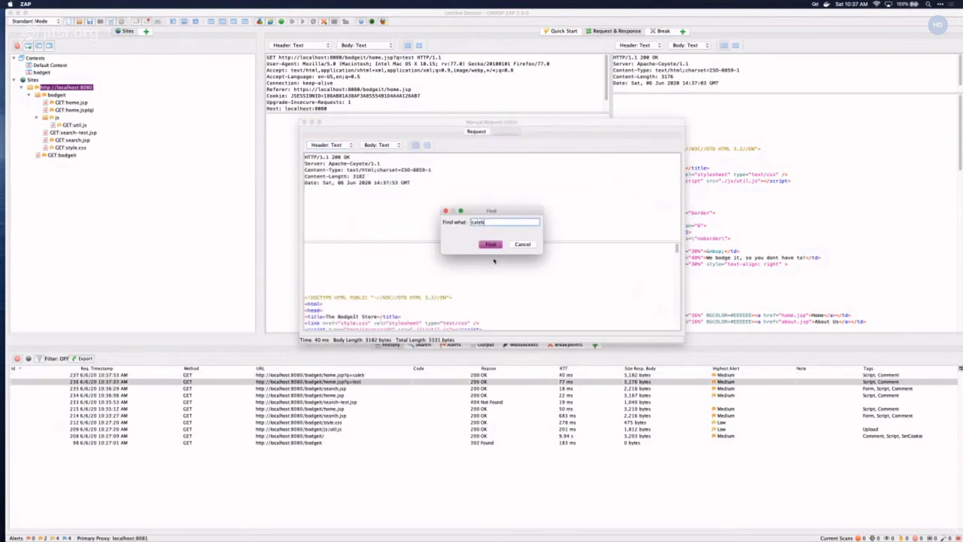
{"action": "left_click", "coordinate": [522, 243]}
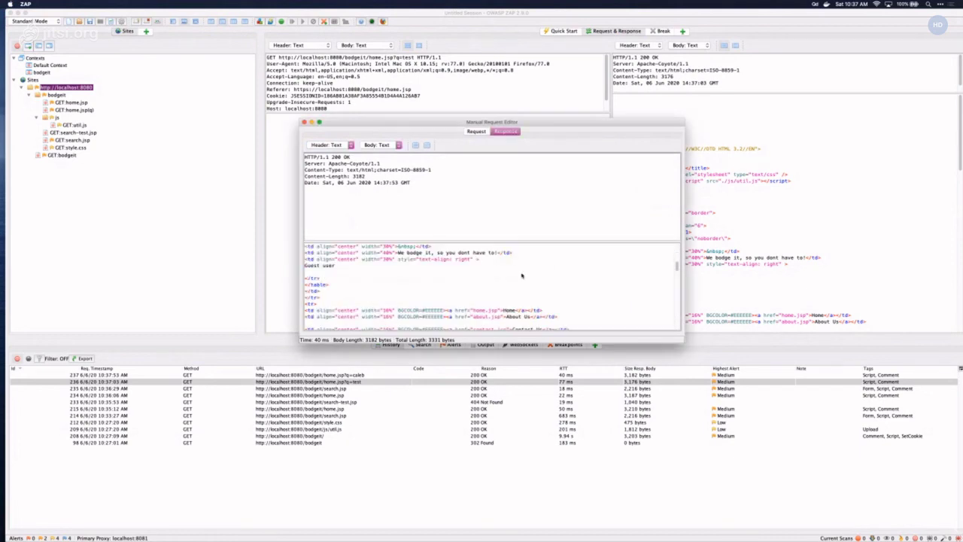
{"action": "left_click", "coordinate": [475, 132]}
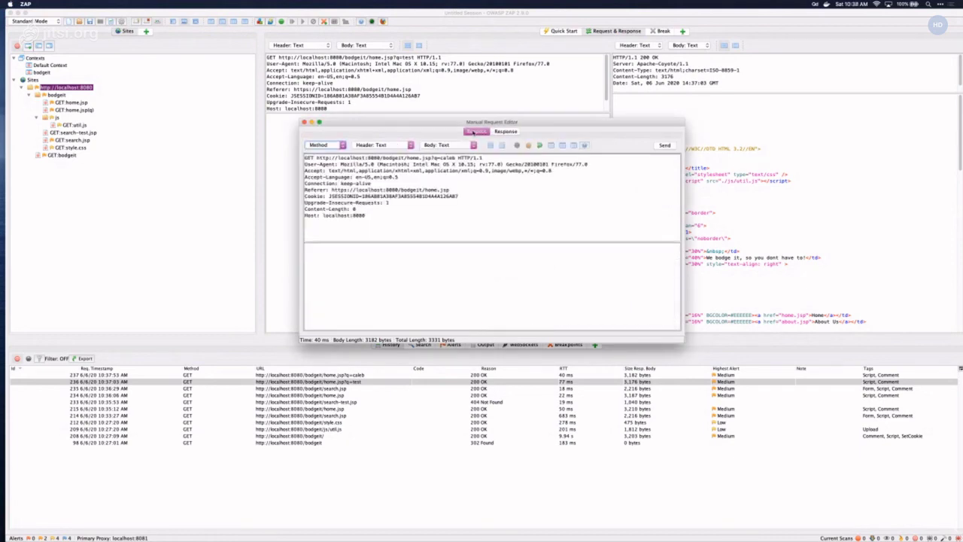
{"action": "left_click", "coordinate": [505, 132]}
{"action": "scroll", "coordinate": [510, 264], "scroll_direction": "down", "scroll_amount": 10}
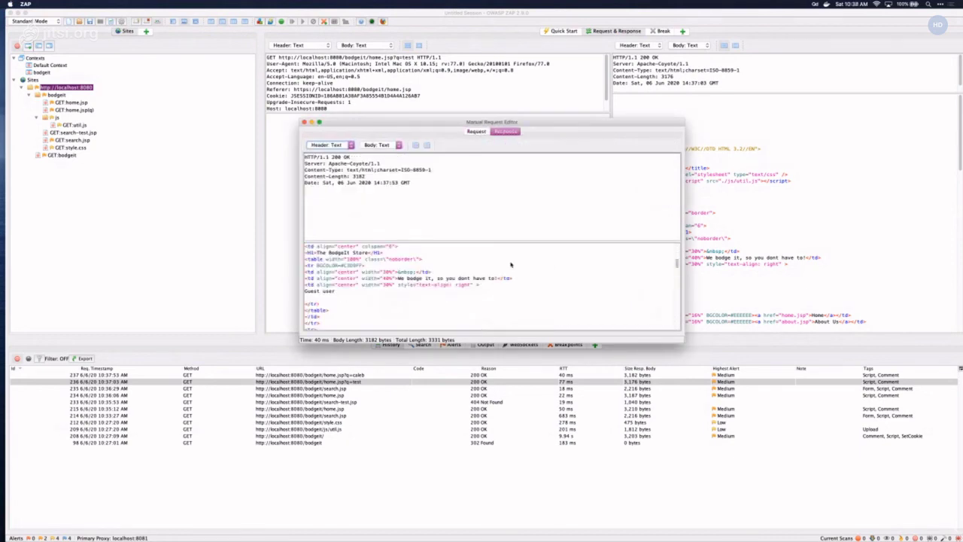
{"action": "scroll", "coordinate": [510, 264], "scroll_direction": "down", "scroll_amount": 10}
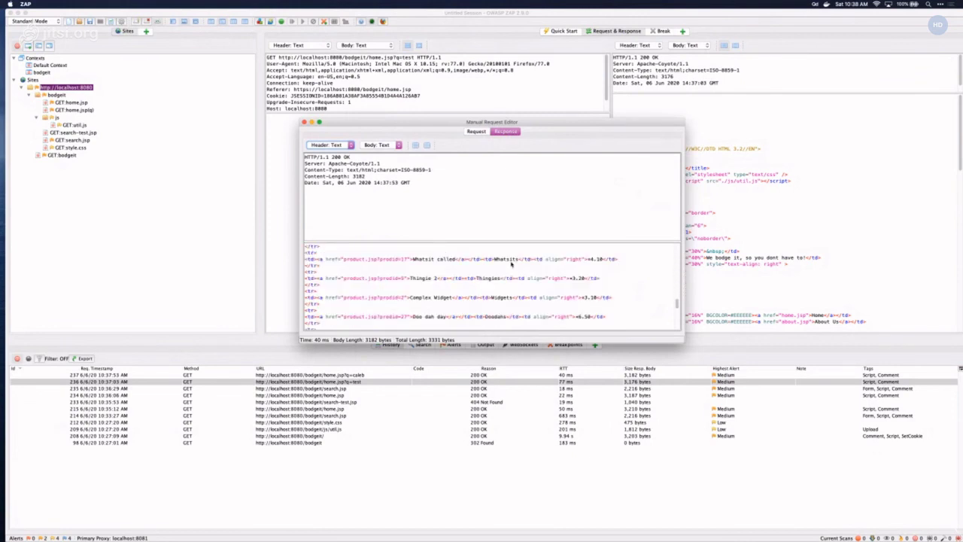
{"action": "scroll", "coordinate": [510, 264], "scroll_direction": "up", "scroll_amount": 20}
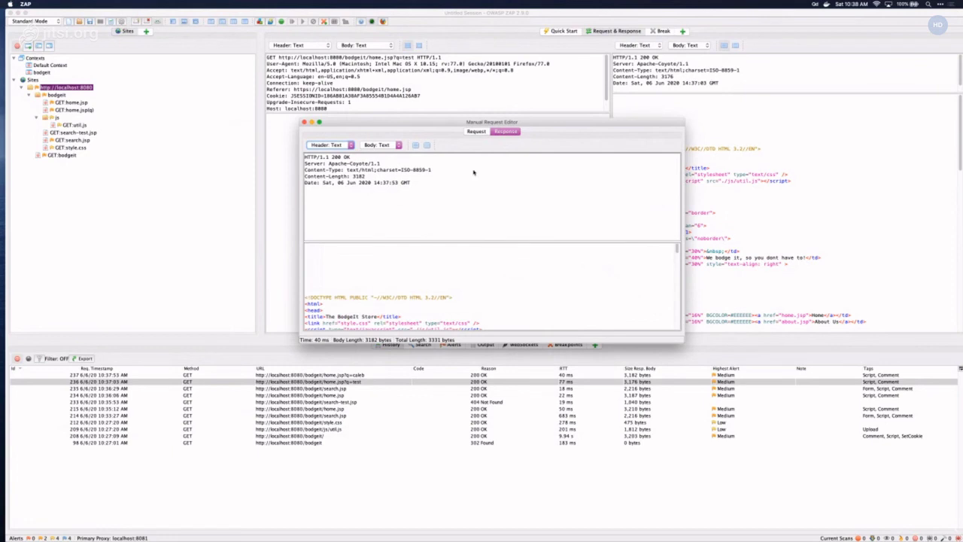
- Replace home with search in the request line, then close the editor without sending
{"action": "left_click", "coordinate": [475, 131]}
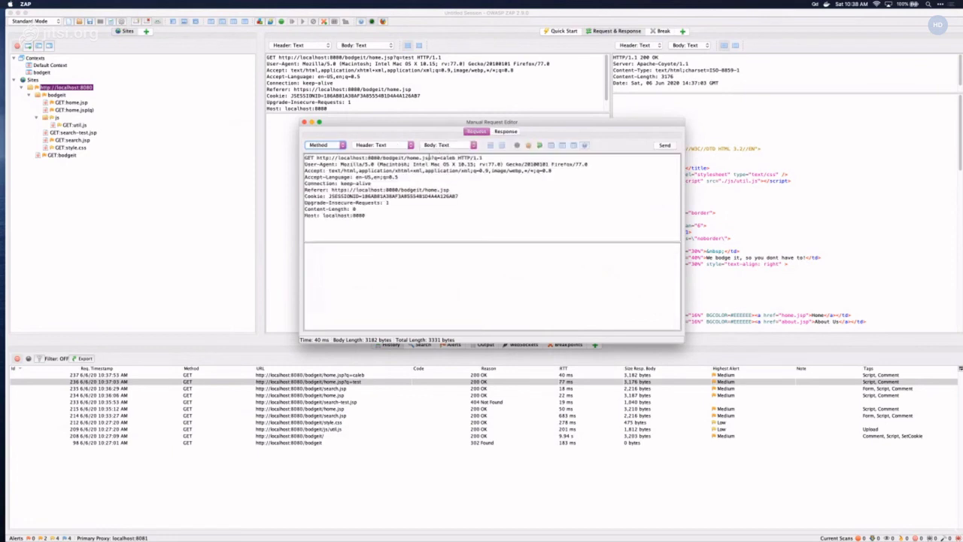
{"action": "double_click", "coordinate": [414, 157]}
{"action": "type", "text": "search"}
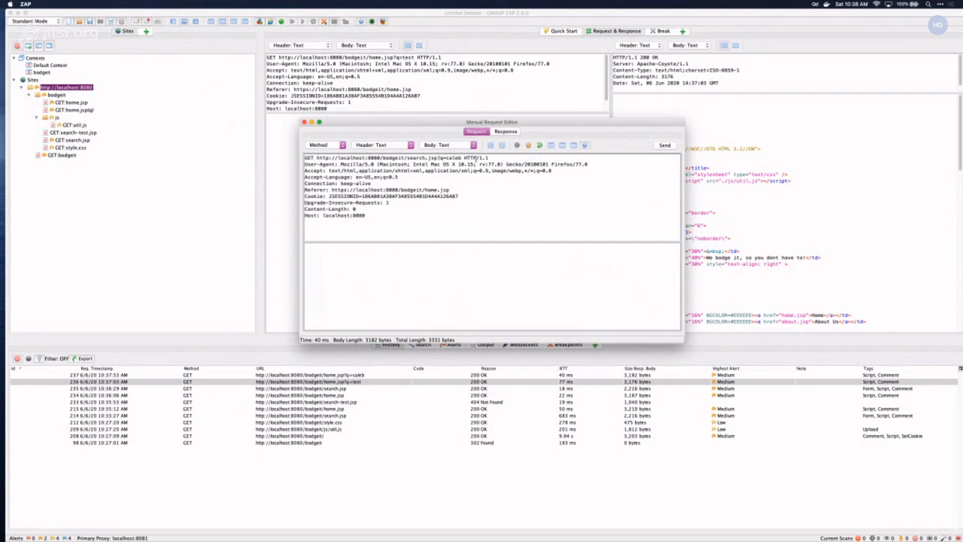
{"action": "left_click", "coordinate": [304, 122]}
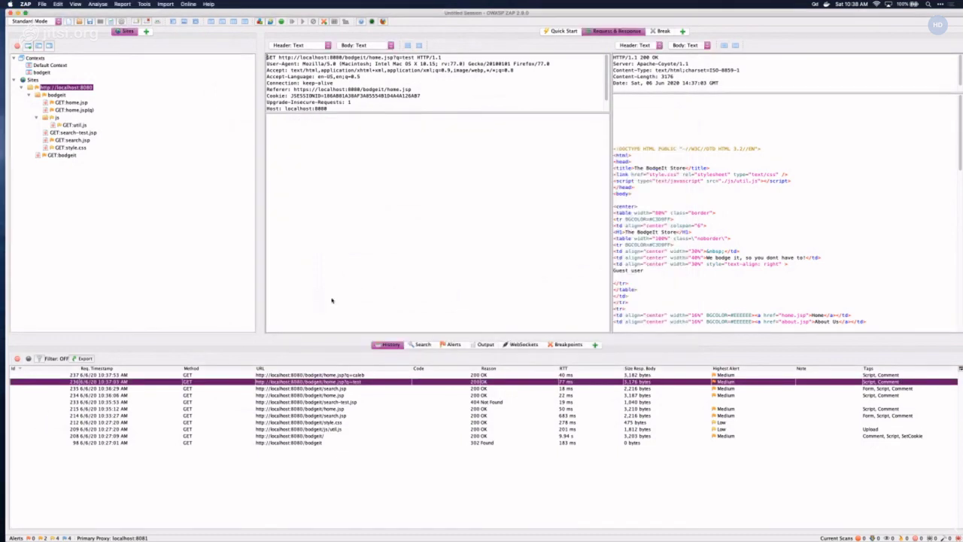
- Inspect the home.jsp?q=caleb, 404 search-test.jsp, and earlier search.jsp exchanges in History
{"action": "left_click", "coordinate": [349, 376]}
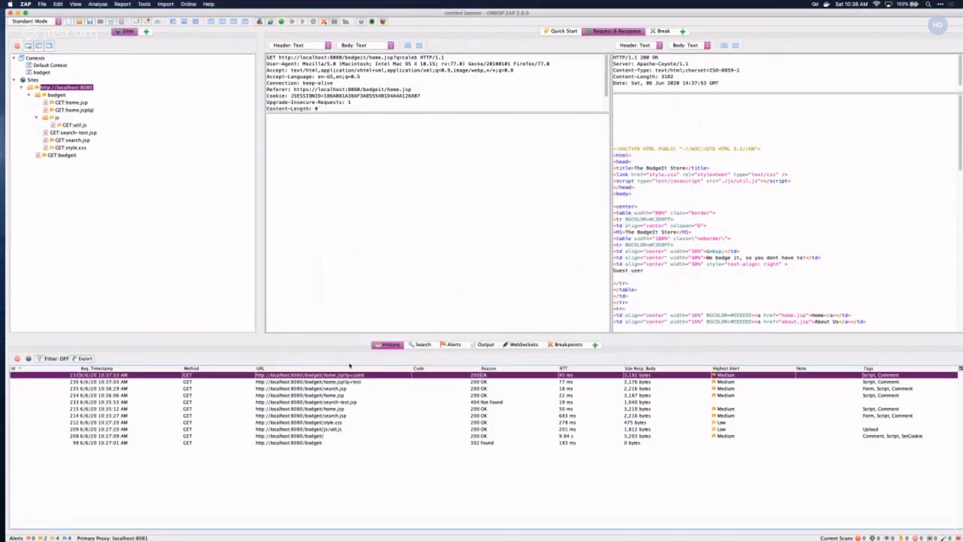
{"action": "left_click", "coordinate": [355, 401]}
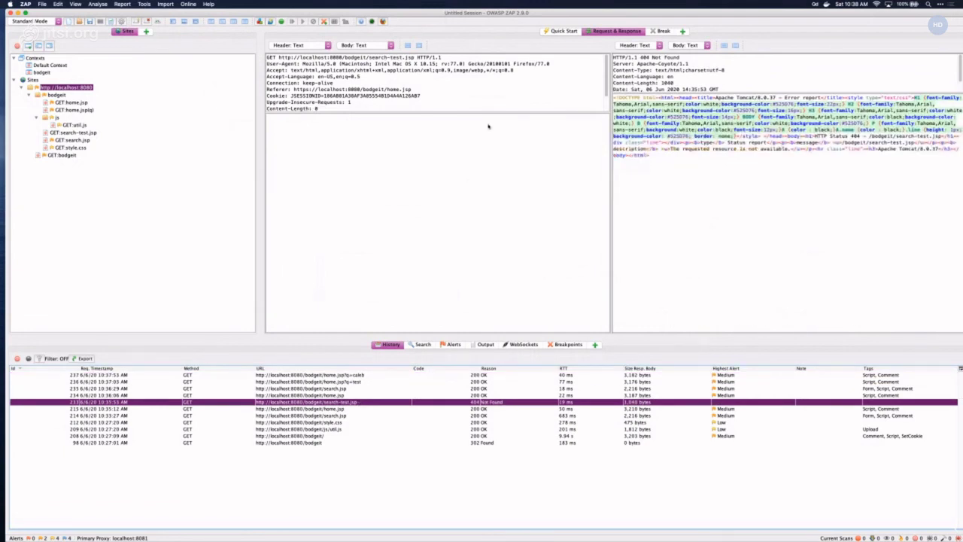
{"action": "right_click", "coordinate": [391, 76]}
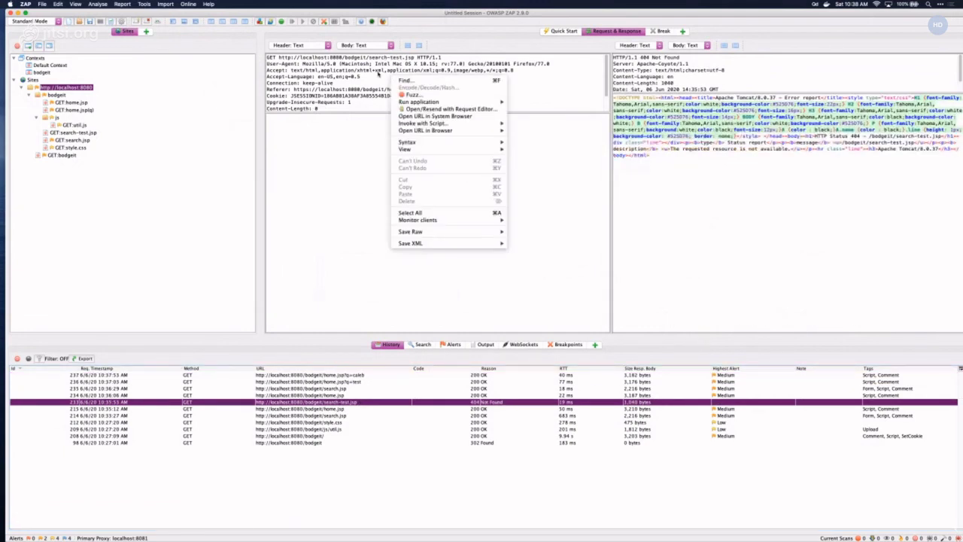
{"action": "left_click", "coordinate": [371, 416]}
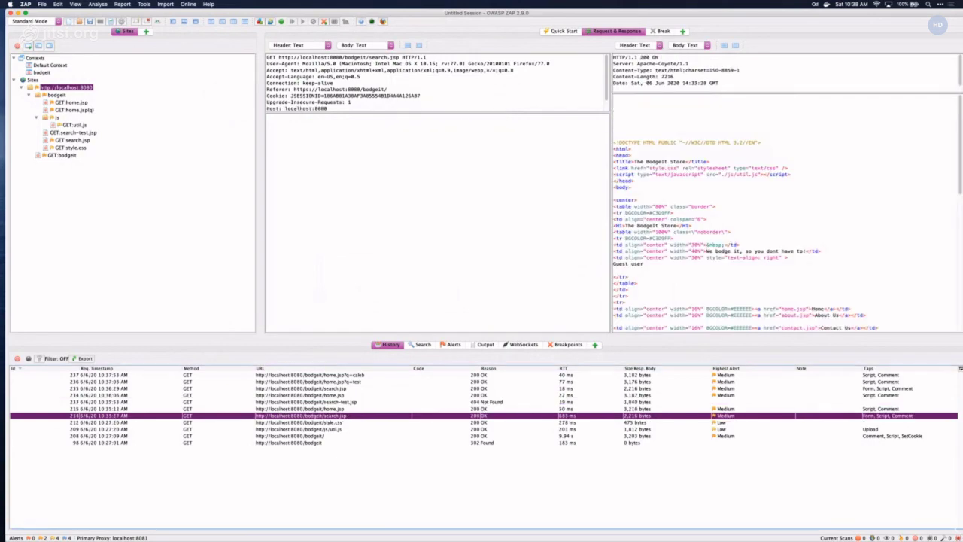
- Search the BodgeIt store's Search page for 'testing' in Firefox, then return to ZAP
{"action": "mouse_move", "coordinate": [441, 530]}
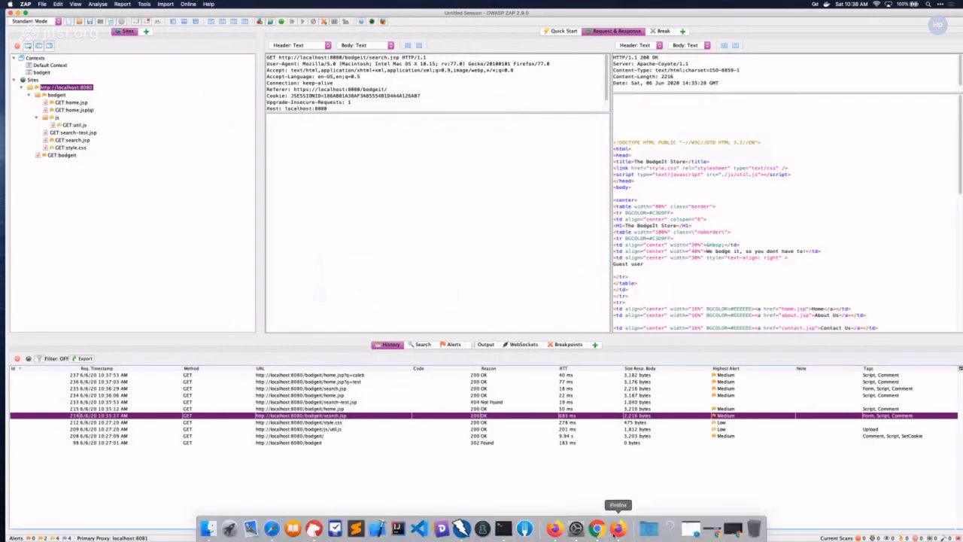
{"action": "left_click", "coordinate": [617, 528]}
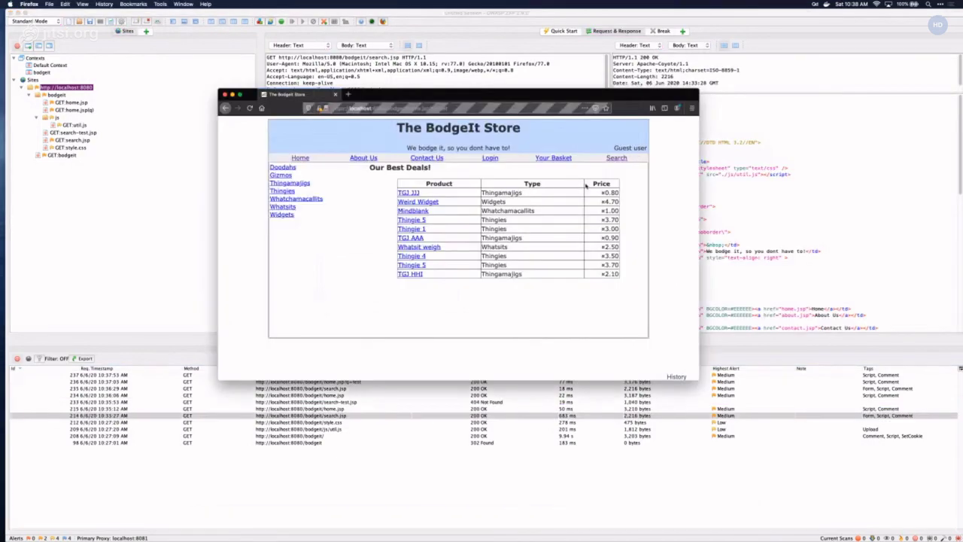
{"action": "left_click", "coordinate": [617, 159]}
{"action": "left_click", "coordinate": [428, 185]}
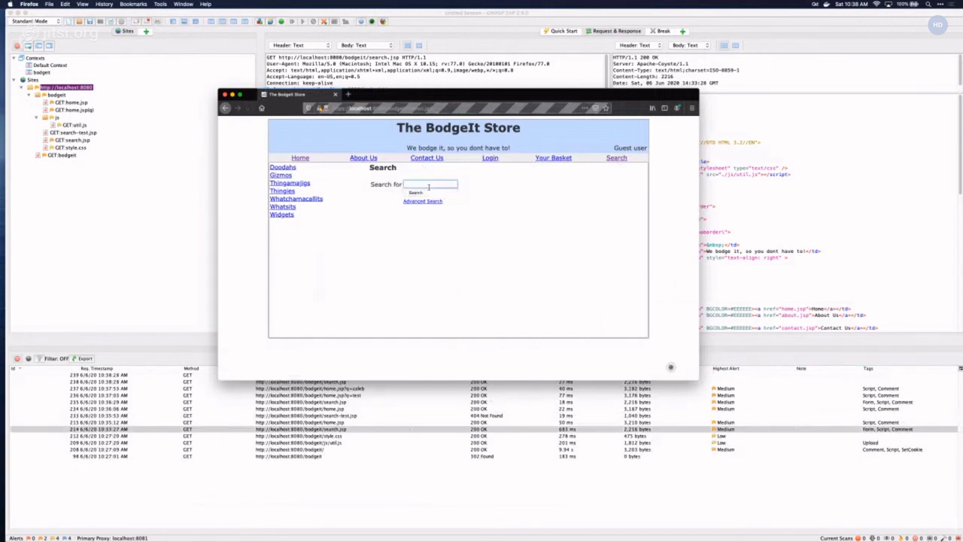
{"action": "type", "text": "testing"}
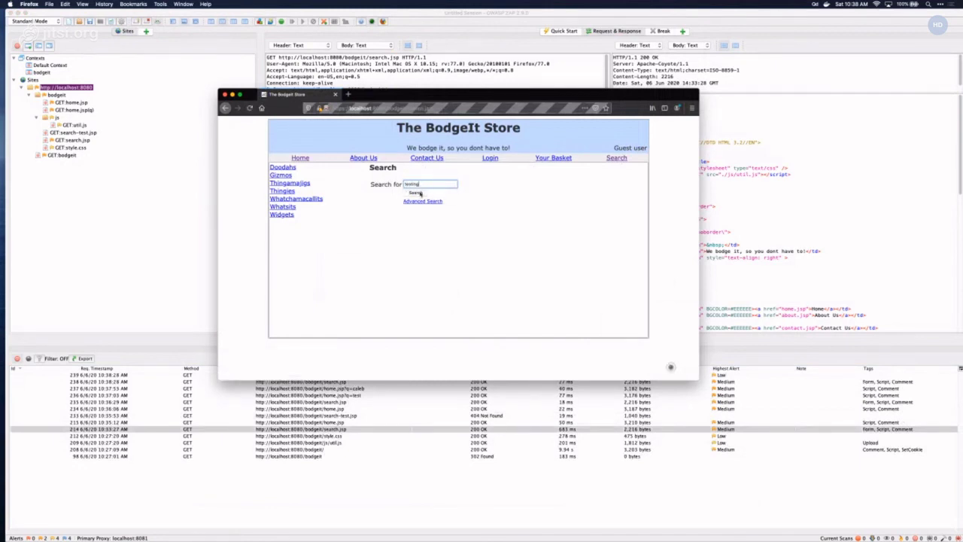
{"action": "left_click", "coordinate": [414, 192]}
{"action": "left_click", "coordinate": [419, 488]}
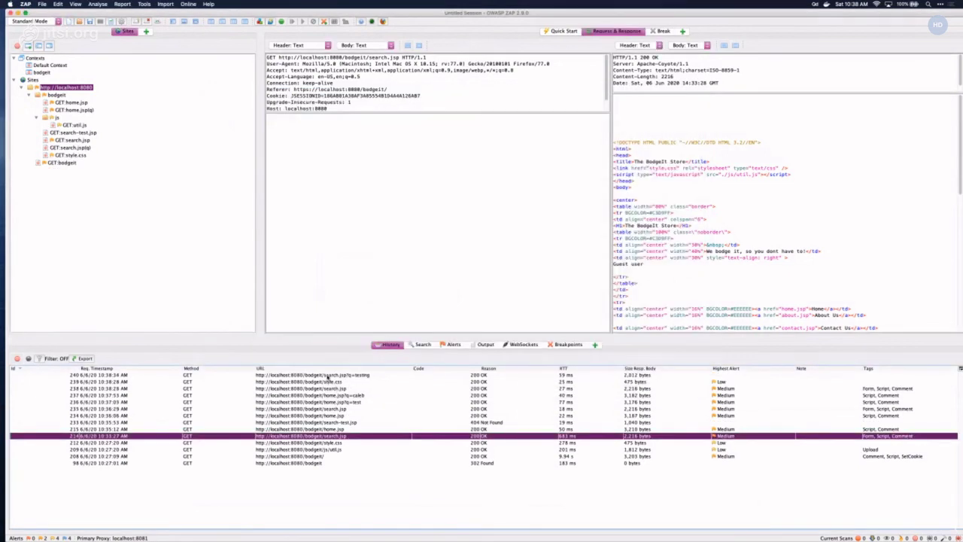
- Select the search.jsp?q=testing exchange and locate 'testing' reflected in its response
{"action": "left_click", "coordinate": [512, 373]}
{"action": "key", "text": "super+f"}
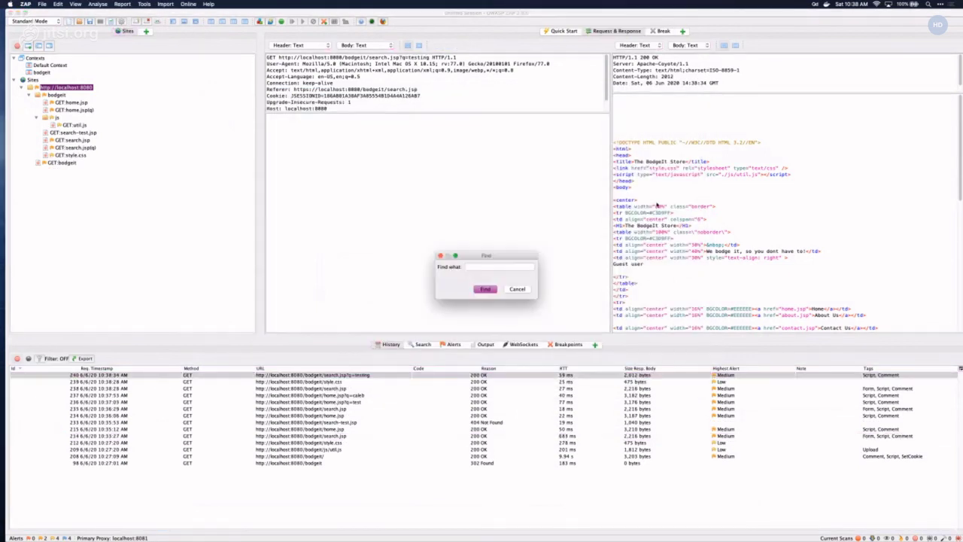
{"action": "type", "text": "testing"}
{"action": "key", "text": "Return"}
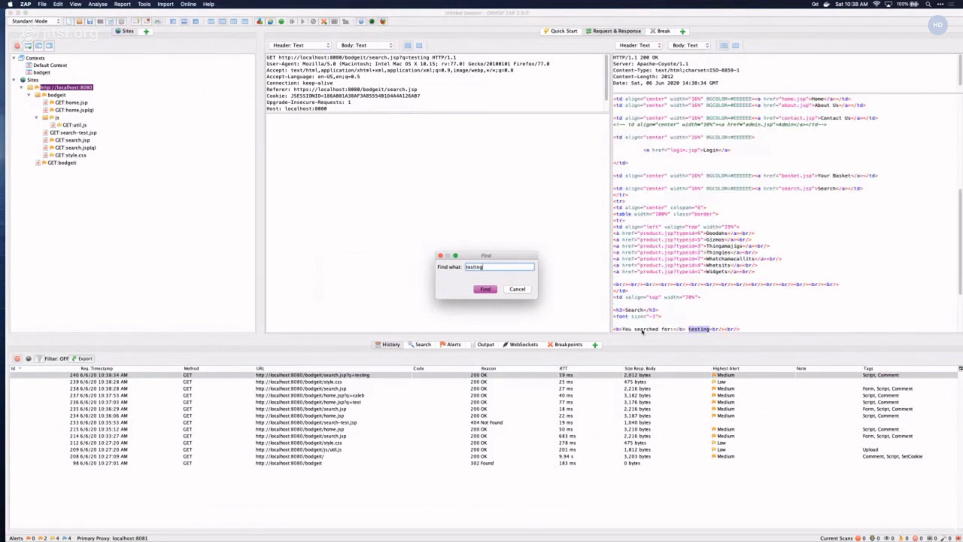
{"action": "left_click", "coordinate": [517, 289]}
{"action": "right_click", "coordinate": [436, 64]}
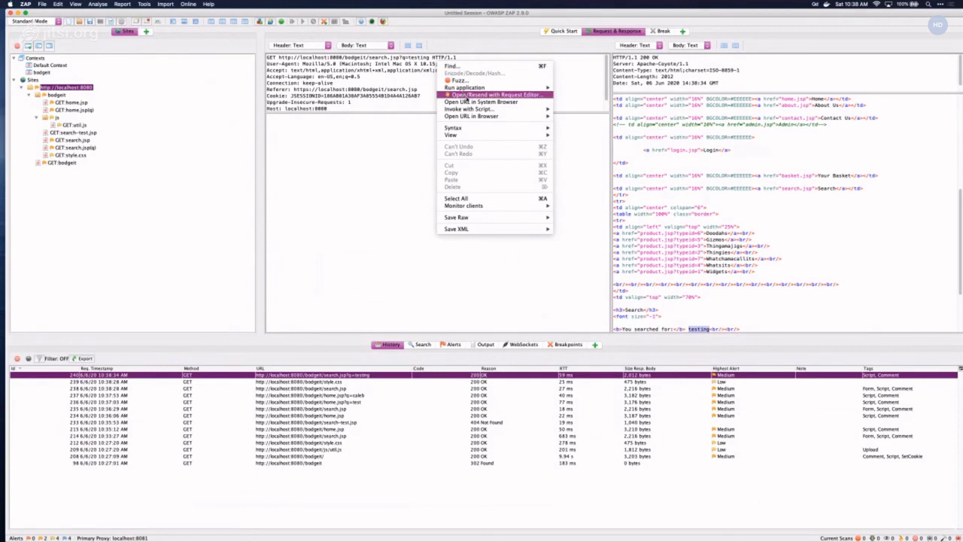
- Resend the search.jsp request from the Request Editor with q changed from testing to caleb
{"action": "left_click", "coordinate": [467, 97]}
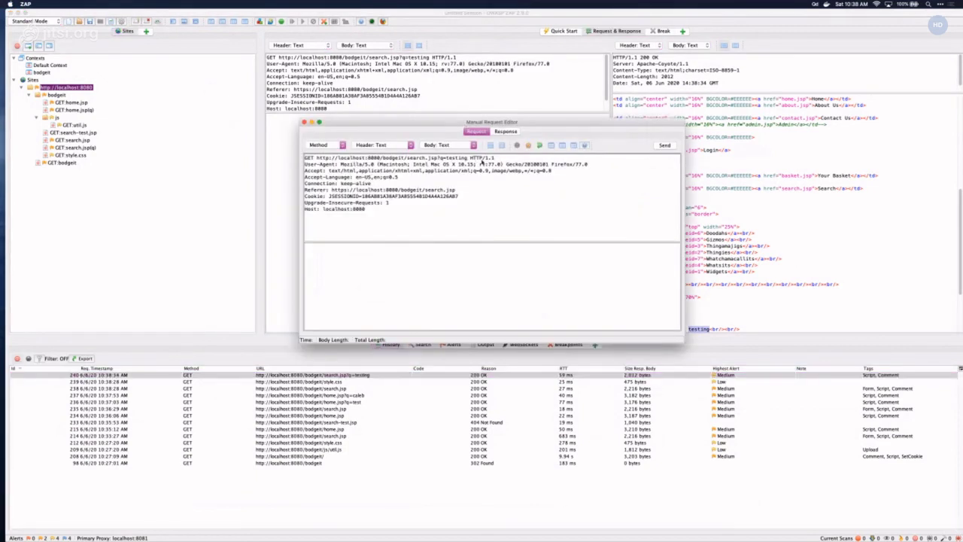
{"action": "key", "text": "BackSpace"}
{"action": "key", "text": "BackSpace"}
{"action": "key", "text": "BackSpace"}
{"action": "key", "text": "BackSpace"}
{"action": "key", "text": "BackSpace"}
{"action": "key", "text": "BackSpace"}
{"action": "key", "text": "BackSpace"}
{"action": "type", "text": "caleb"}
{"action": "left_click", "coordinate": [665, 145]}
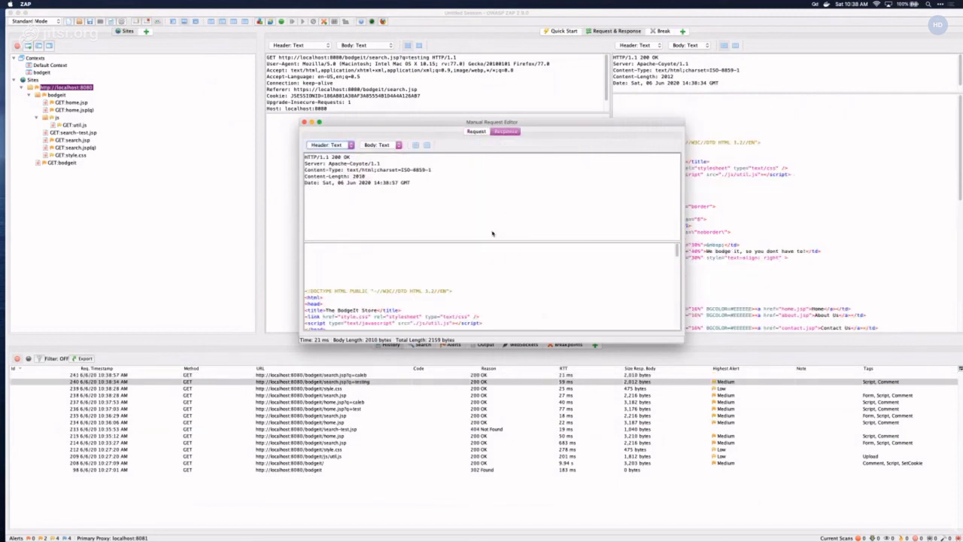
- Find 'caleb' echoed in the response, then place the cursor after caleb in the request query
{"action": "key", "text": "super+f"}
{"action": "type", "text": "cale"}
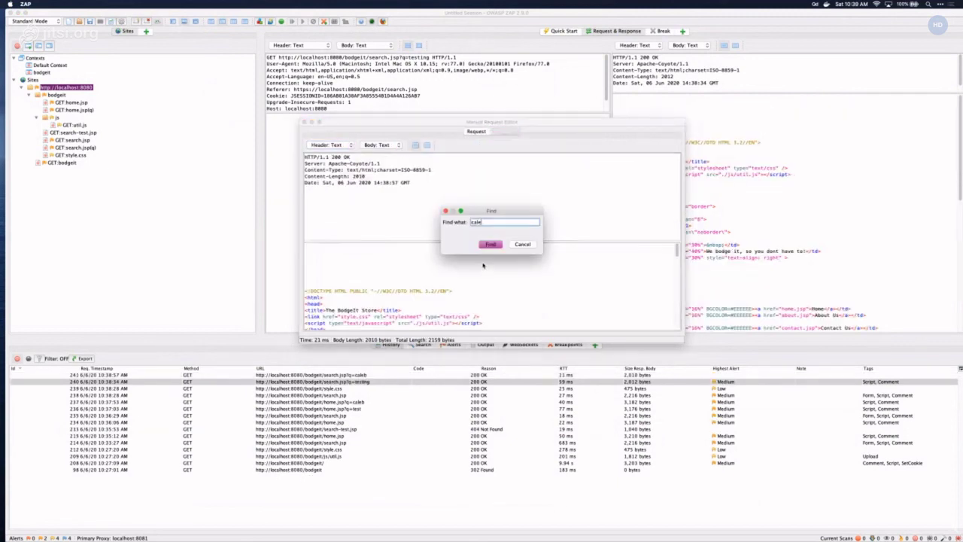
{"action": "type", "text": "b"}
{"action": "key", "text": "Return"}
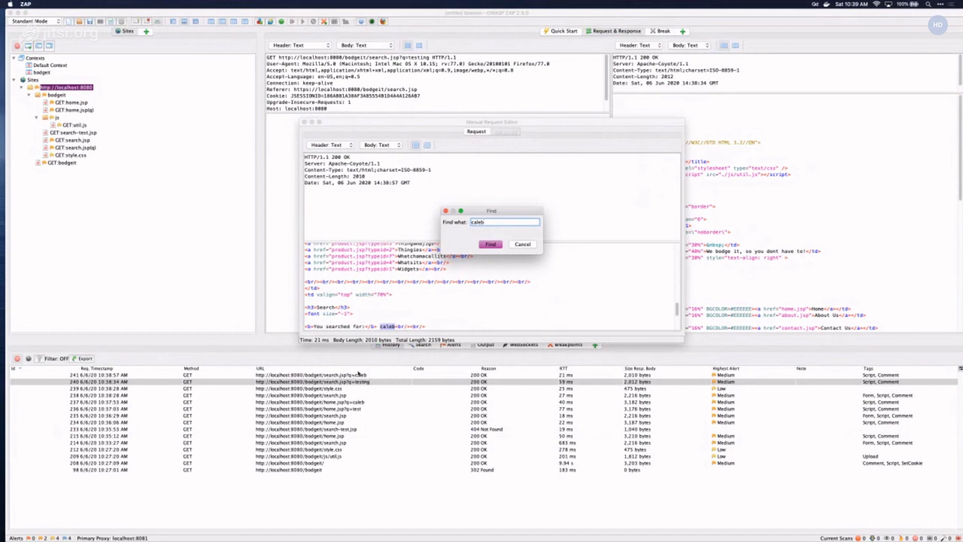
{"action": "left_click", "coordinate": [522, 244]}
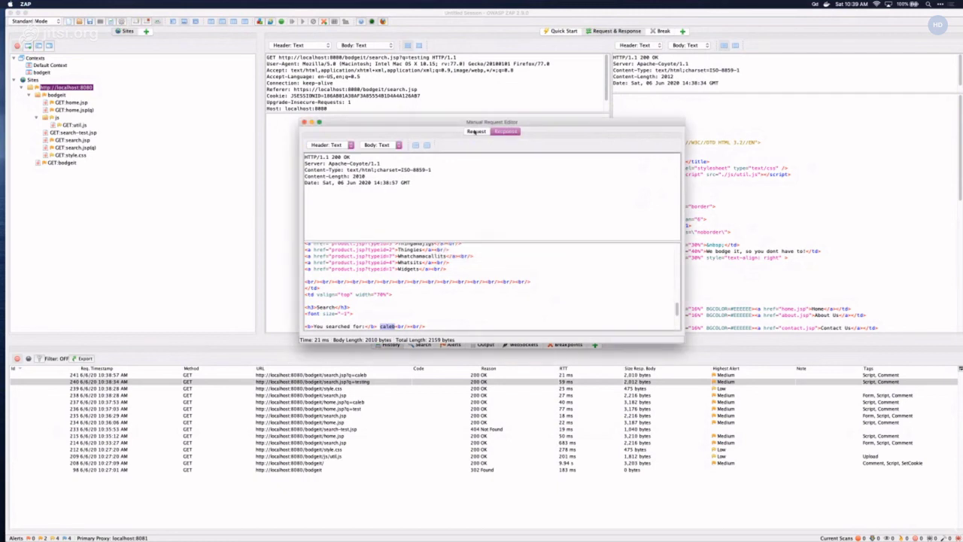
{"action": "left_click", "coordinate": [475, 131]}
{"action": "left_click", "coordinate": [462, 158]}
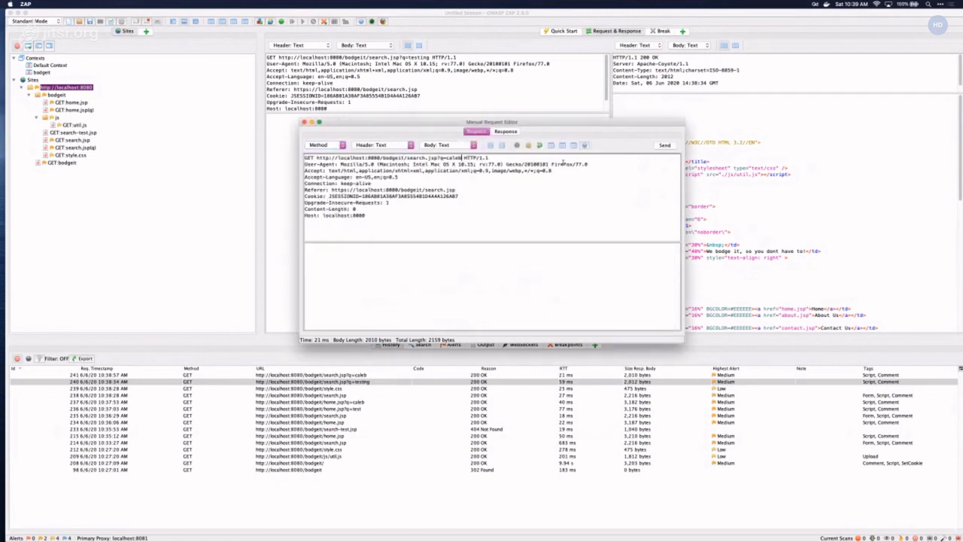
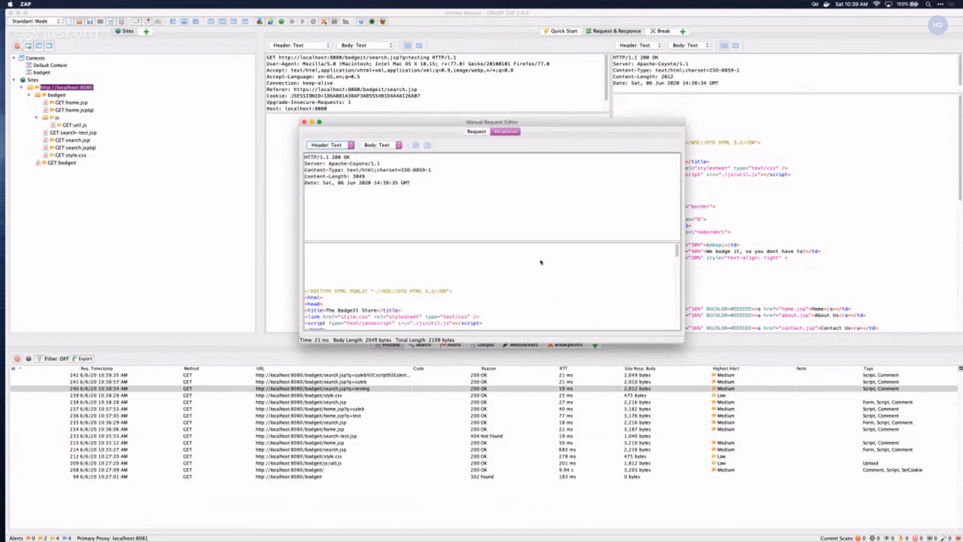
- Search the response for 'caleb' and highlight the unescaped <script>alert(document.domain)</script> tag in the results HTML
{"action": "key", "text": "super+f"}
{"action": "type", "text": "caleb"}
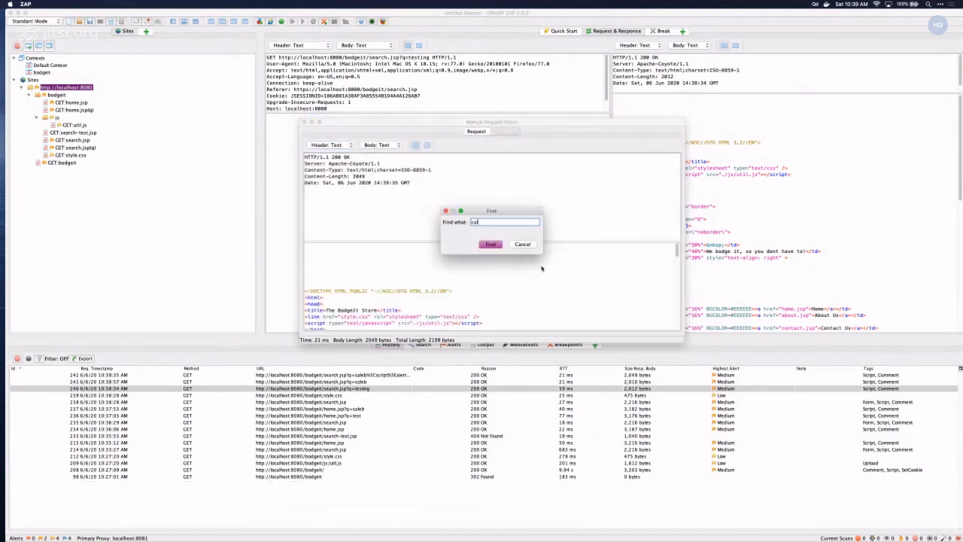
{"action": "left_click", "coordinate": [491, 244]}
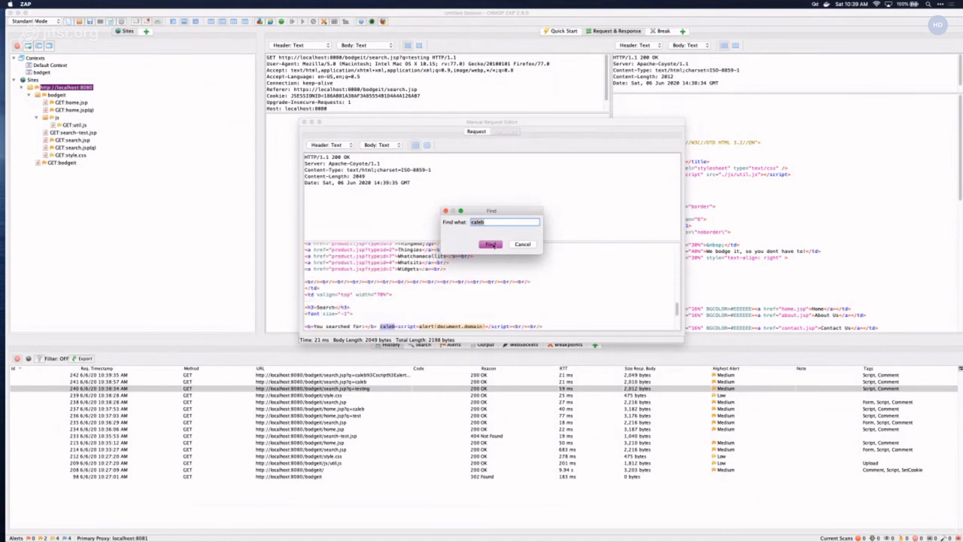
{"action": "left_click", "coordinate": [457, 322]}
{"action": "scroll", "coordinate": [410, 304], "scroll_direction": "down", "scroll_amount": 2}
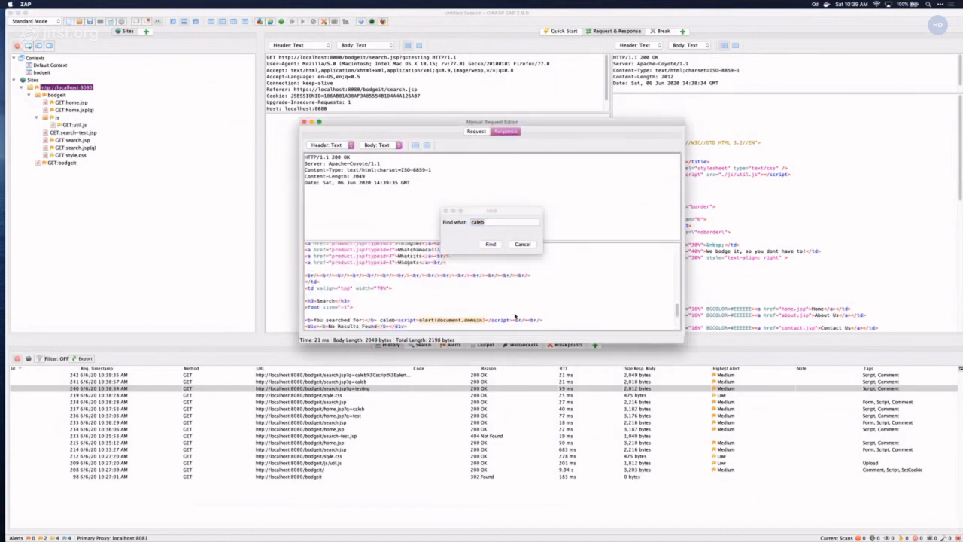
{"action": "left_click_drag", "start_coordinate": [398, 307], "coordinate": [416, 308]}
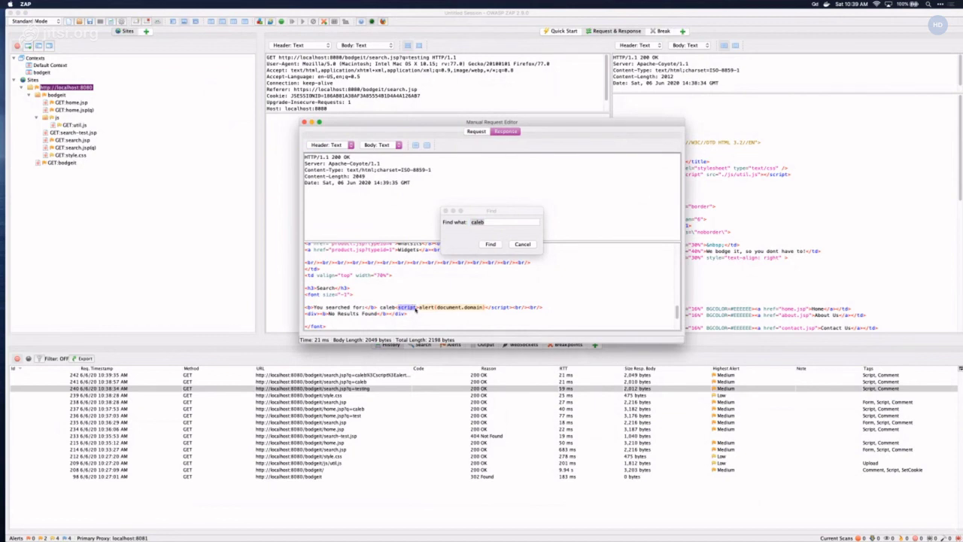
{"action": "scroll", "coordinate": [412, 310], "scroll_direction": "up", "scroll_amount": 1}
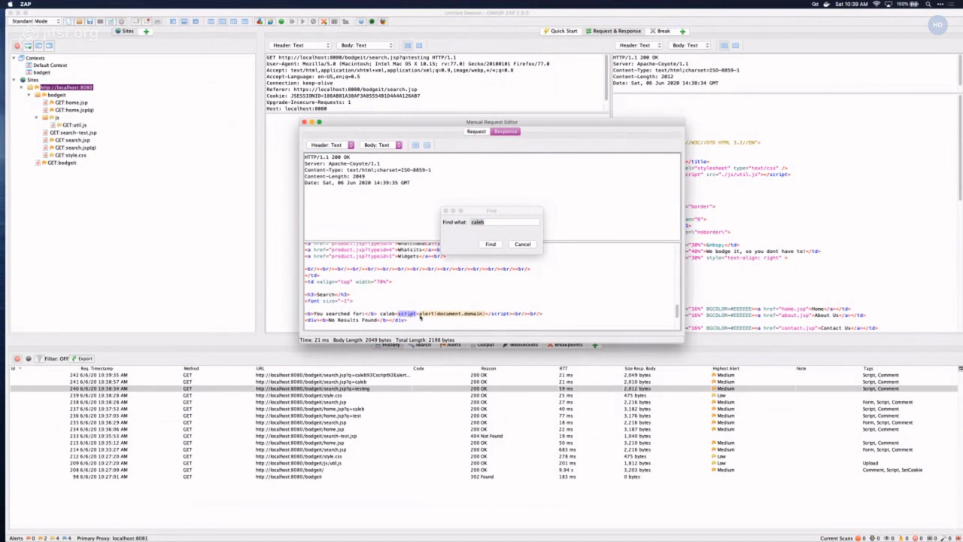
{"action": "left_click", "coordinate": [522, 245]}
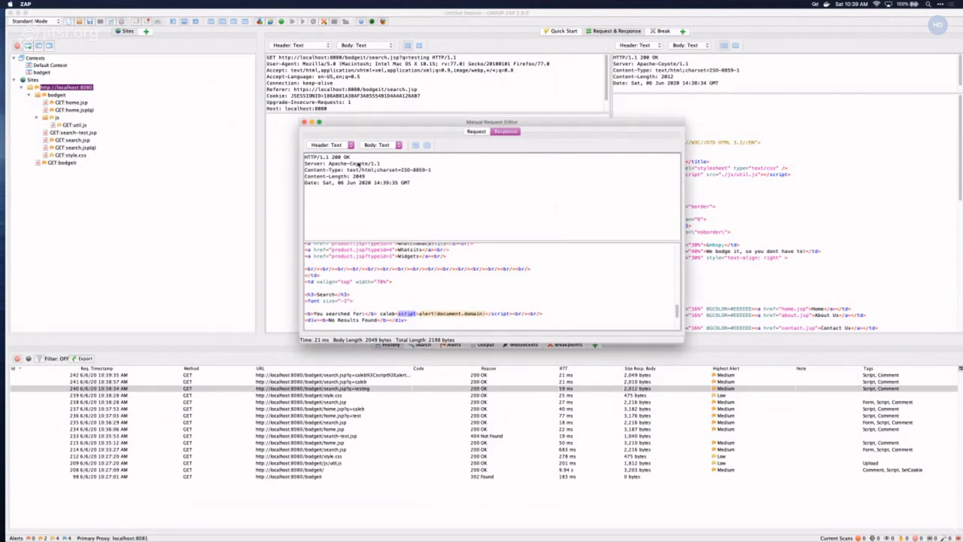
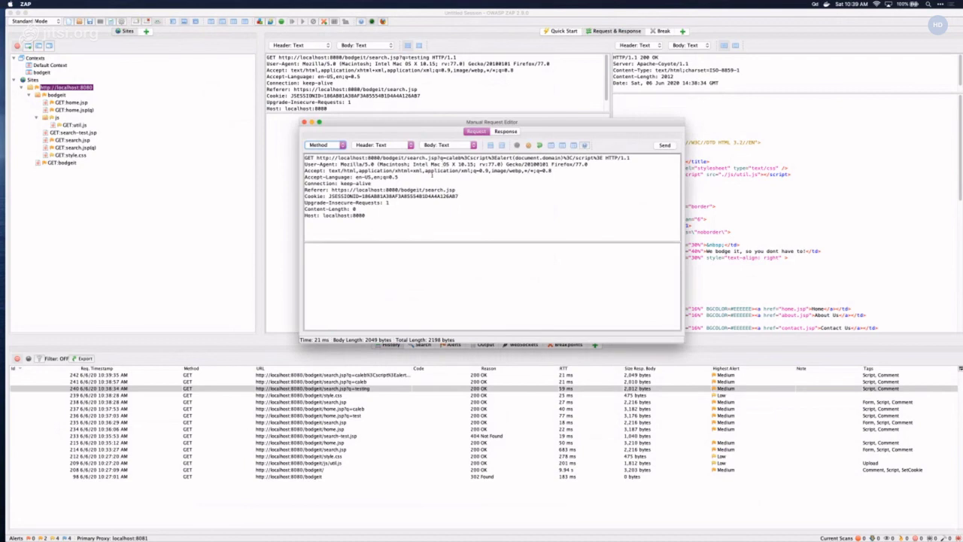
- Open the search request carrying the caleb<script>alert(document.domain)</script> payload in Firefox
{"action": "right_click", "coordinate": [431, 174]}
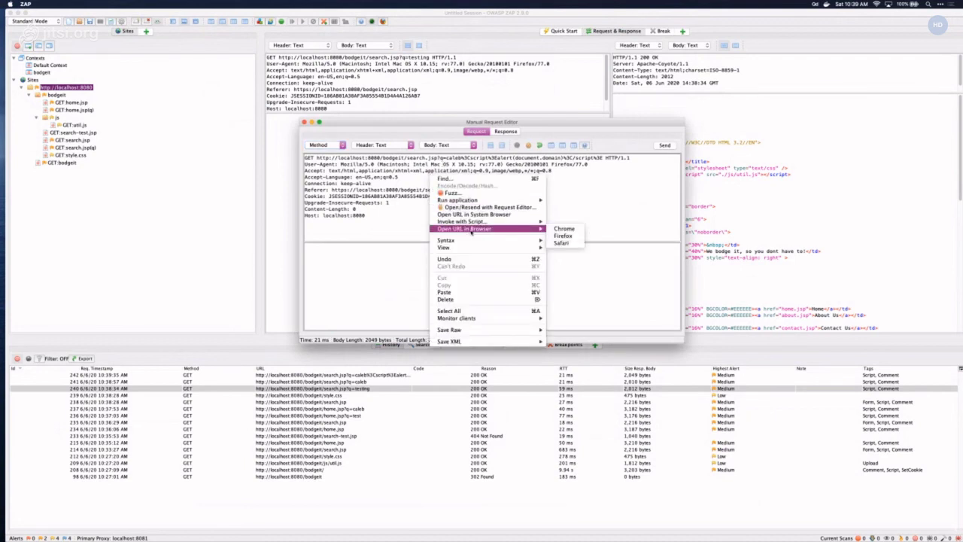
{"action": "mouse_move", "coordinate": [538, 228]}
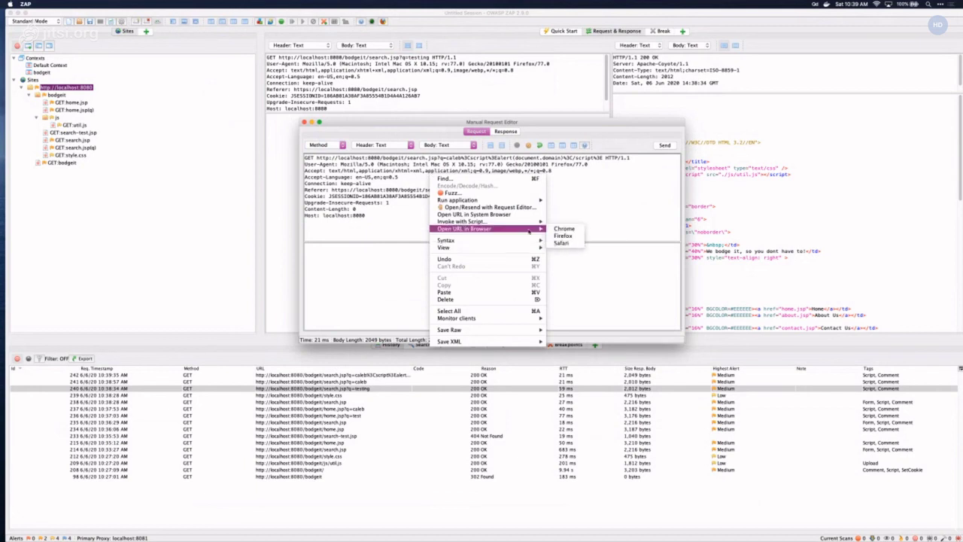
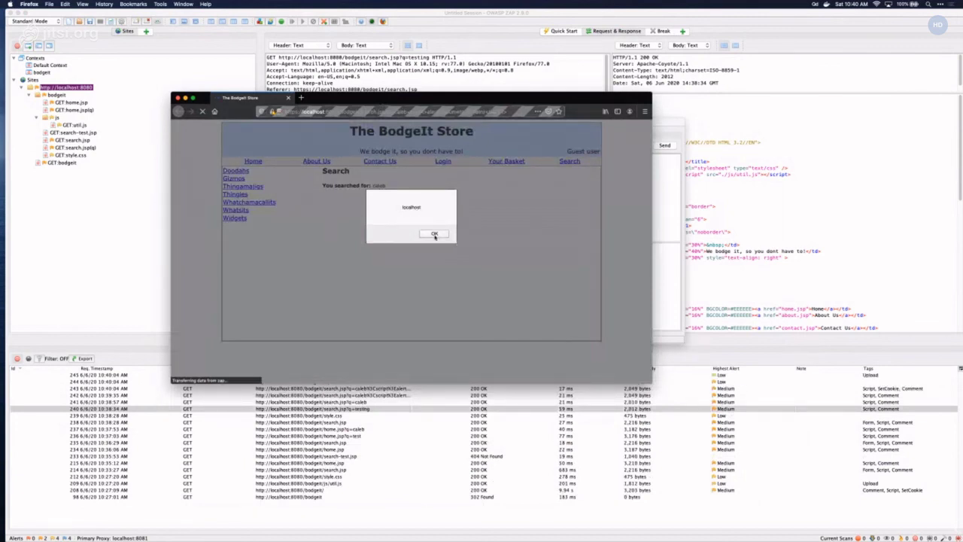
- Dismiss the alert(document.domain) popup, find the injected <script> in the Inspector, and close Firefox
{"action": "left_click", "coordinate": [435, 234]}
{"action": "right_click", "coordinate": [382, 184]}
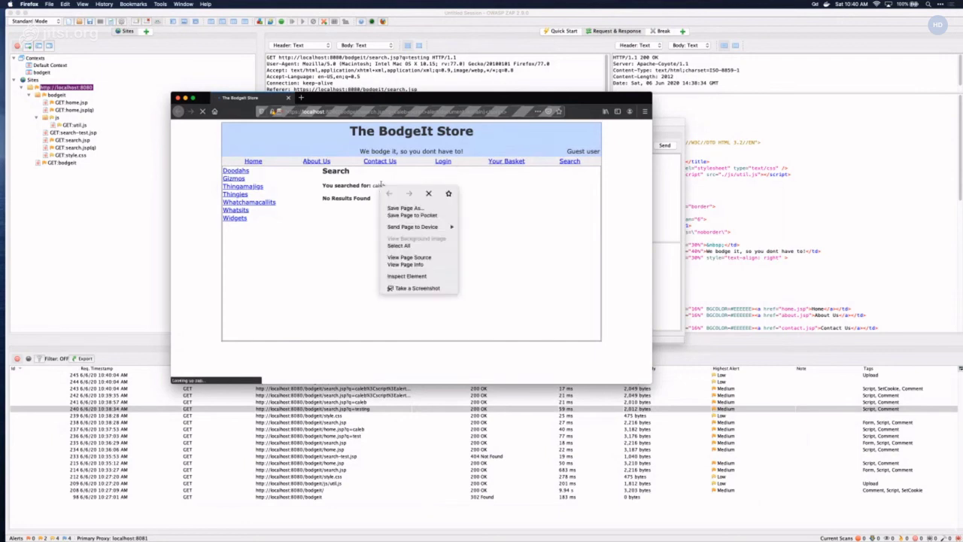
{"action": "left_click", "coordinate": [410, 275]}
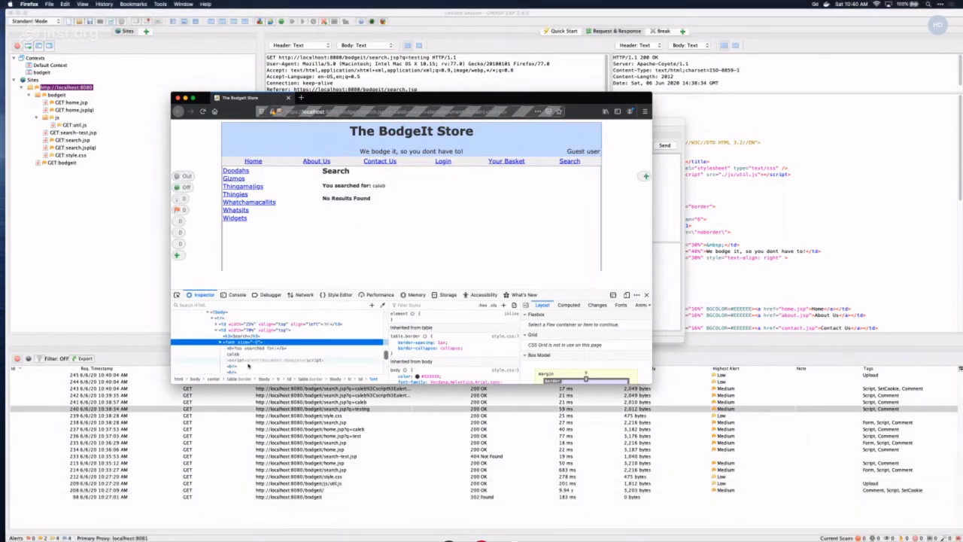
{"action": "left_click", "coordinate": [283, 361]}
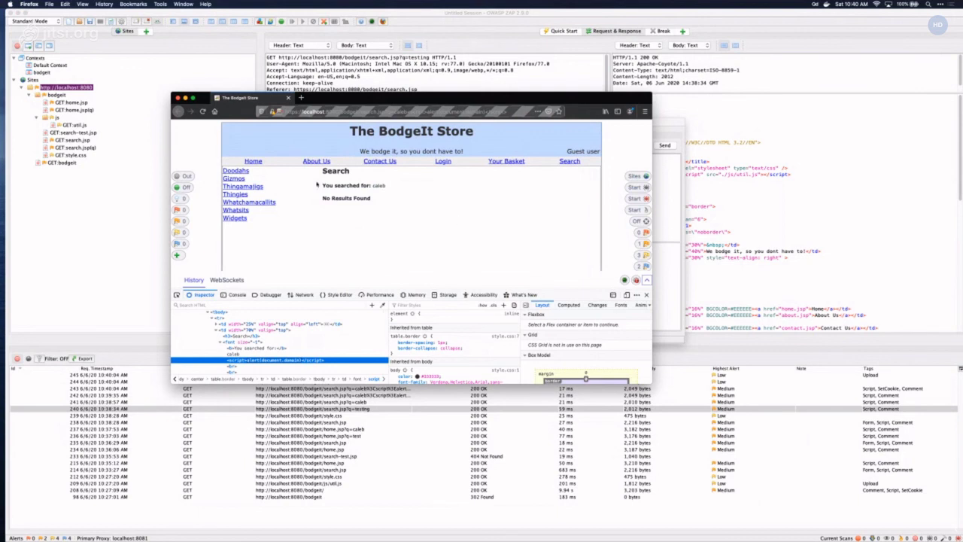
{"action": "left_click", "coordinate": [179, 98]}
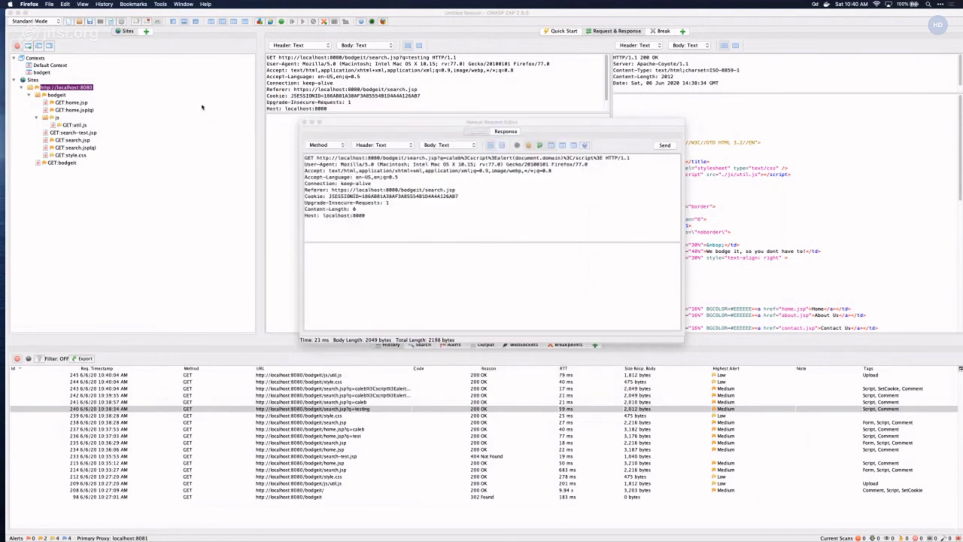
- Close the Manual Request Editor and switch to the Terminal showing ZAP's command-line options
{"action": "left_click", "coordinate": [306, 121]}
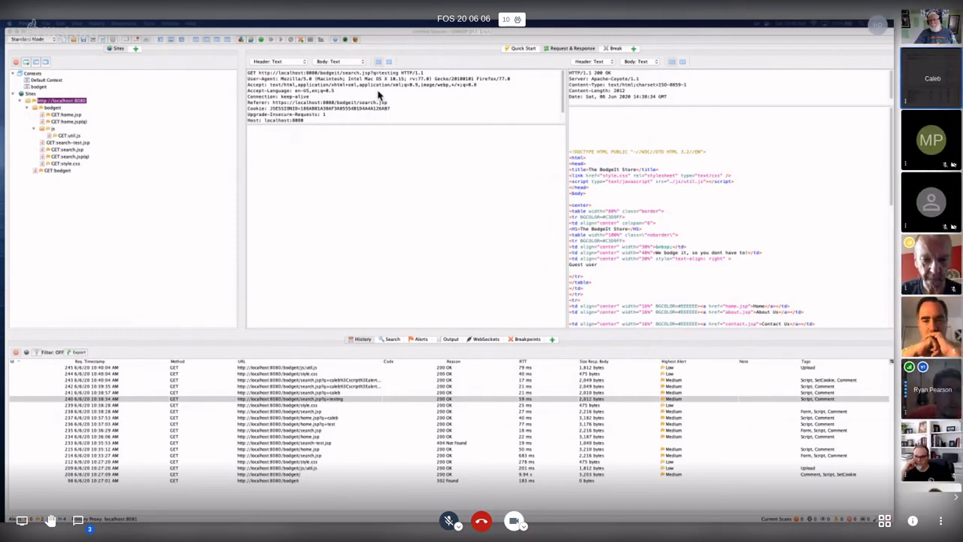
{"action": "scroll", "coordinate": [925, 270], "scroll_direction": "down", "scroll_amount": 3}
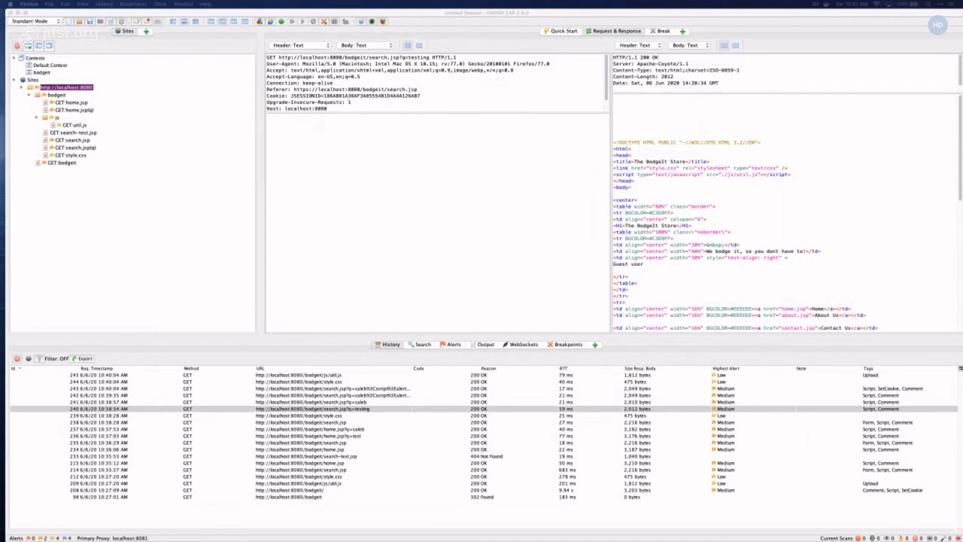
{"action": "key", "text": "super+Tab"}
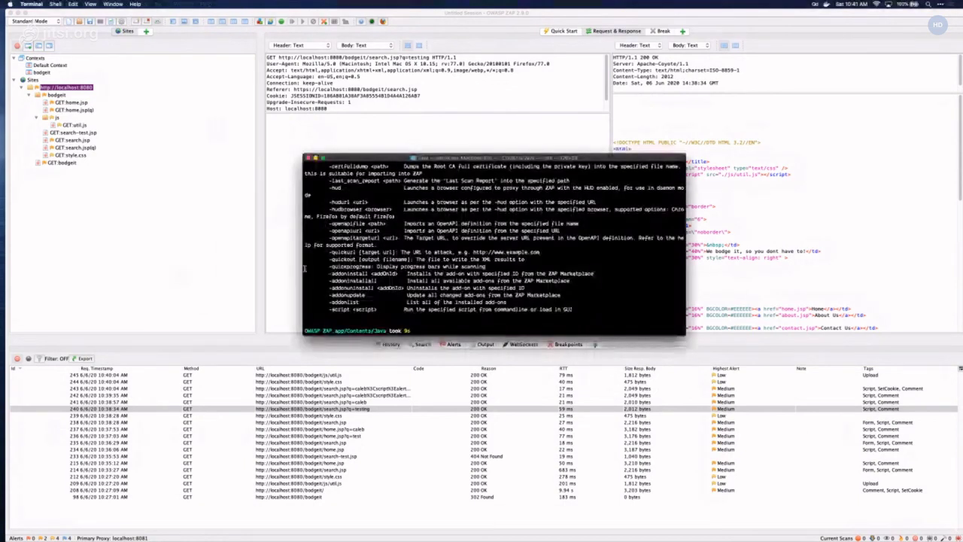
- Widen the Terminal, read through the zap.sh -help core and add-on options, then close it
{"action": "left_click_drag", "start_coordinate": [303, 269], "coordinate": [117, 269]}
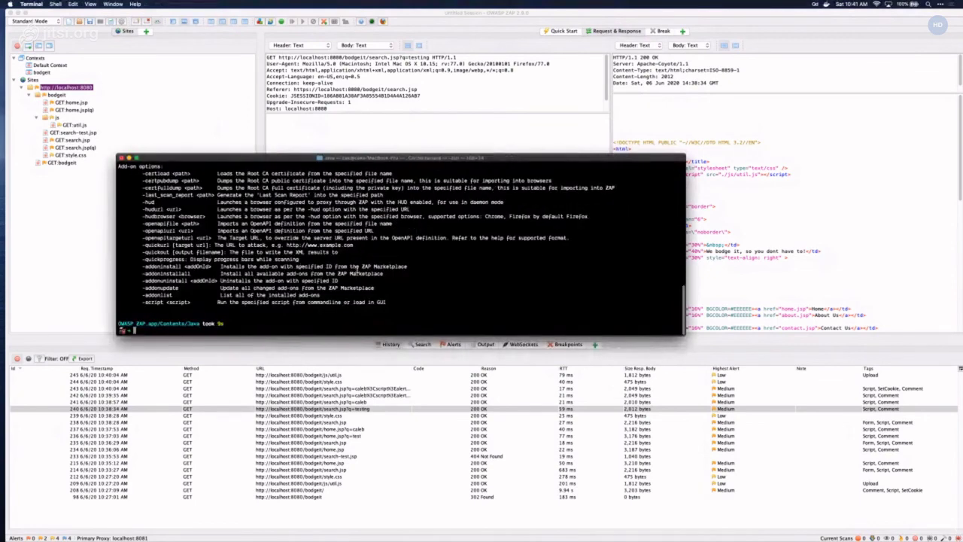
{"action": "scroll", "coordinate": [358, 270], "scroll_direction": "up", "scroll_amount": 10}
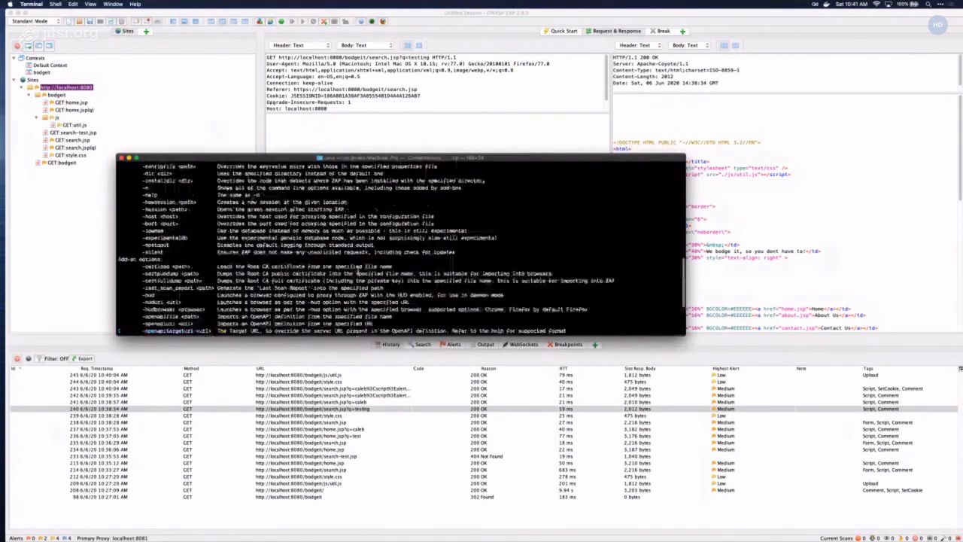
{"action": "scroll", "coordinate": [358, 271], "scroll_direction": "down", "scroll_amount": 3}
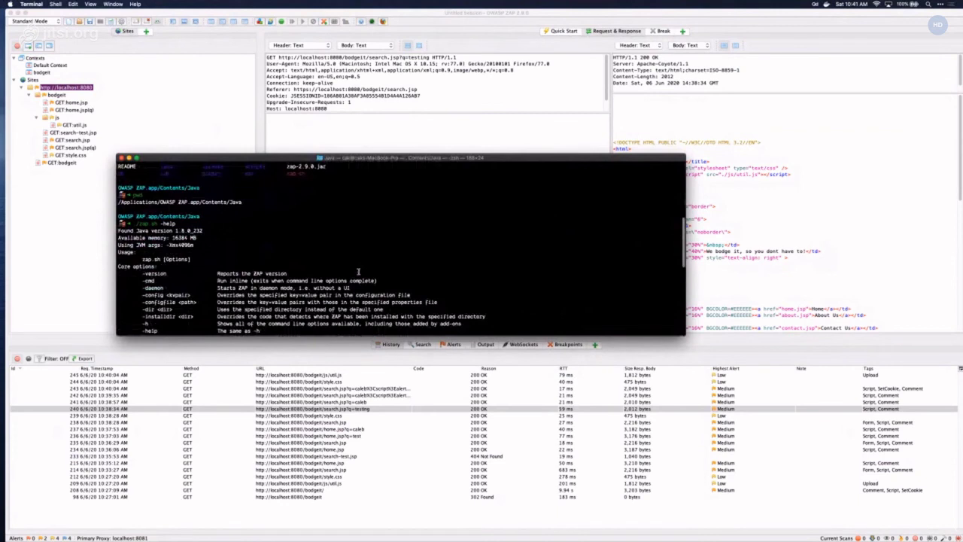
{"action": "scroll", "coordinate": [358, 271], "scroll_direction": "down", "scroll_amount": 1}
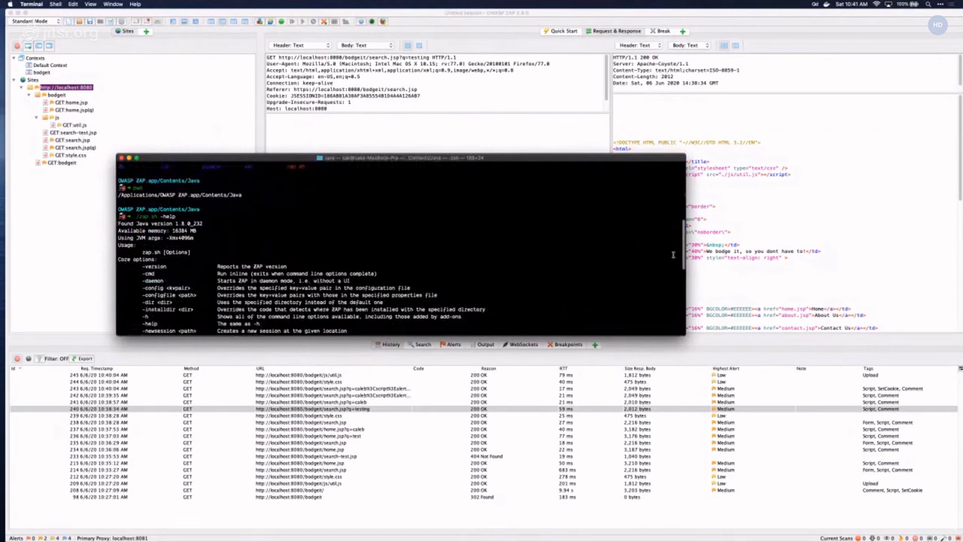
{"action": "scroll", "coordinate": [322, 243], "scroll_direction": "down", "scroll_amount": 3}
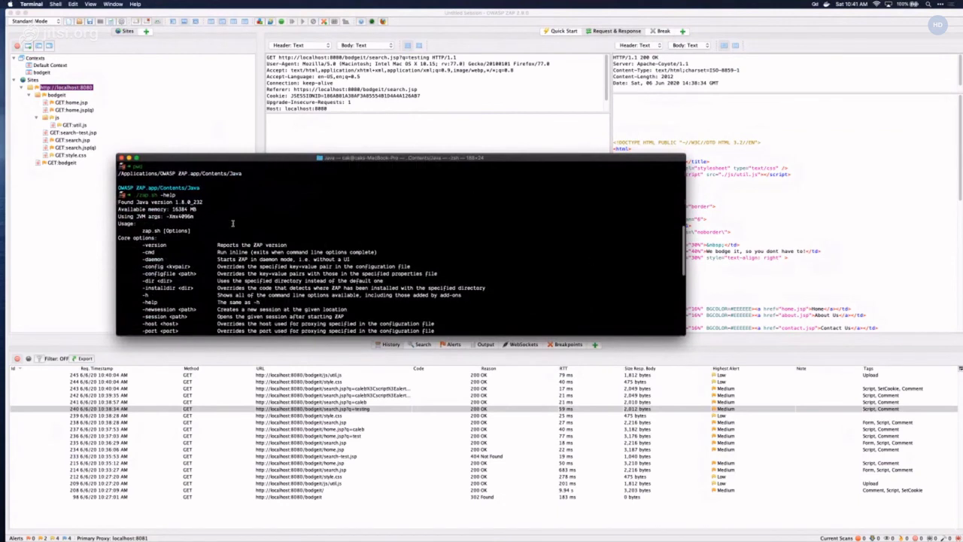
{"action": "scroll", "coordinate": [220, 220], "scroll_direction": "down", "scroll_amount": 2}
{"action": "scroll", "coordinate": [219, 221], "scroll_direction": "down", "scroll_amount": 1}
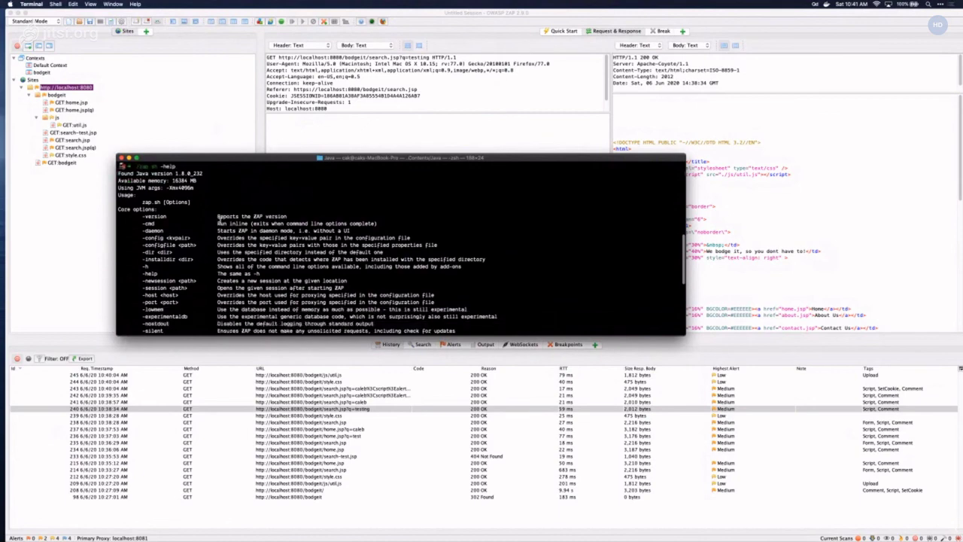
{"action": "scroll", "coordinate": [141, 216], "scroll_direction": "down", "scroll_amount": 2}
{"action": "scroll", "coordinate": [151, 218], "scroll_direction": "down", "scroll_amount": 2}
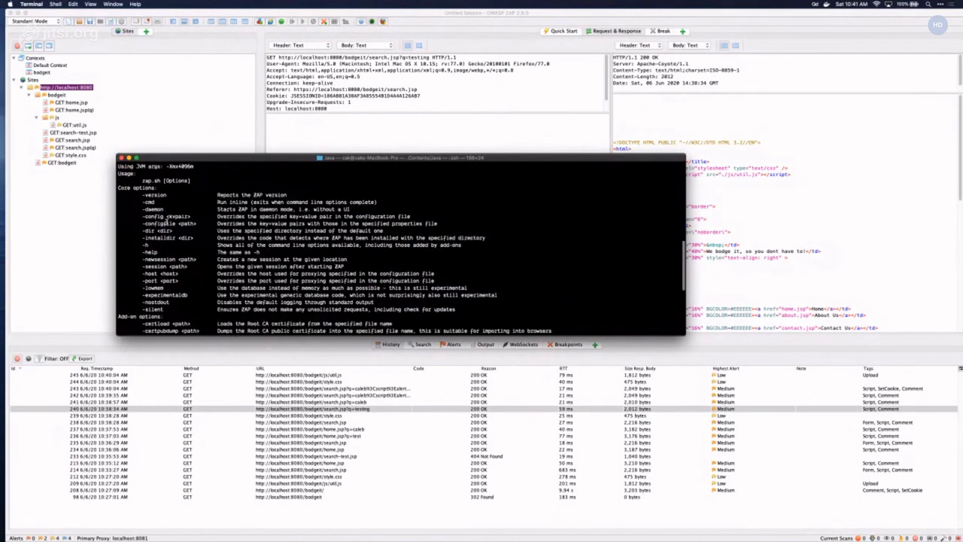
{"action": "scroll", "coordinate": [162, 221], "scroll_direction": "up", "scroll_amount": 2}
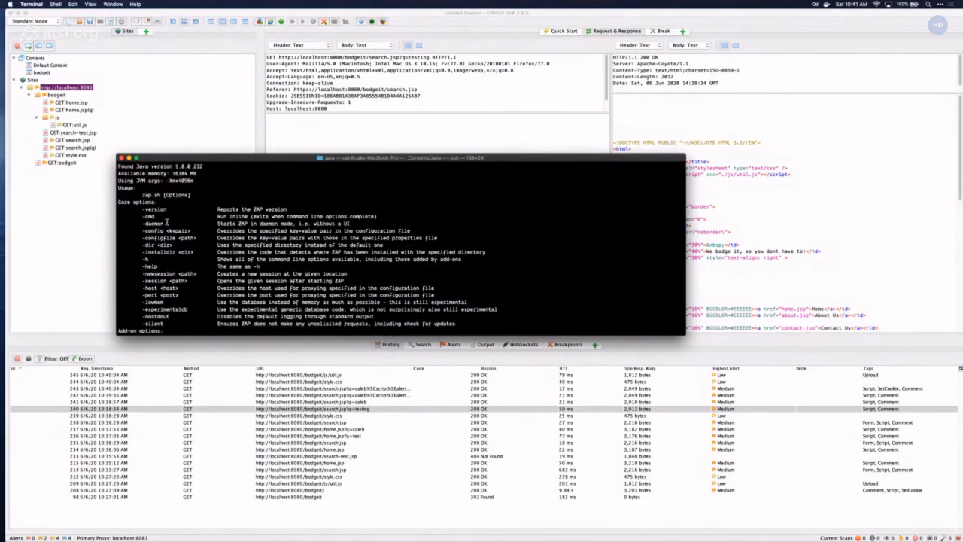
{"action": "scroll", "coordinate": [166, 225], "scroll_direction": "down", "scroll_amount": 2}
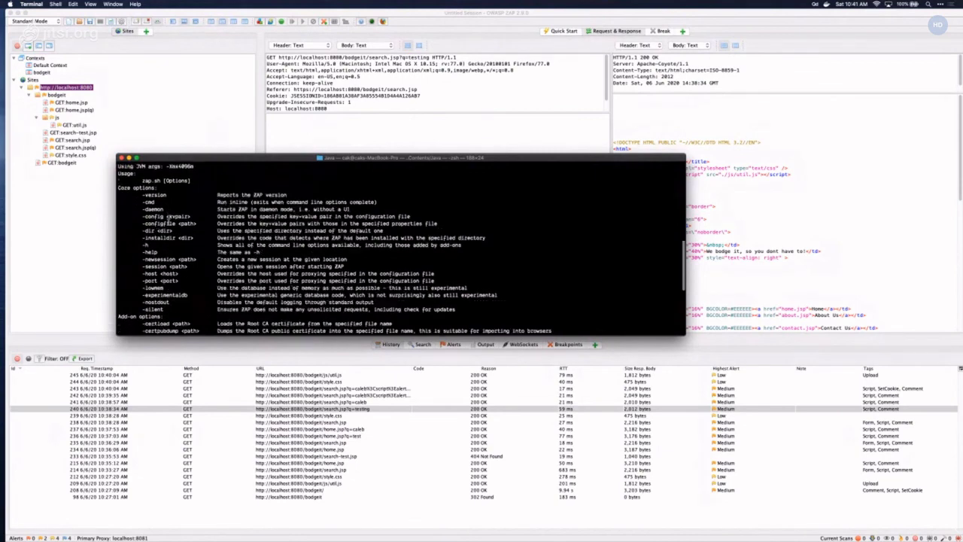
{"action": "scroll", "coordinate": [160, 236], "scroll_direction": "down", "scroll_amount": 6}
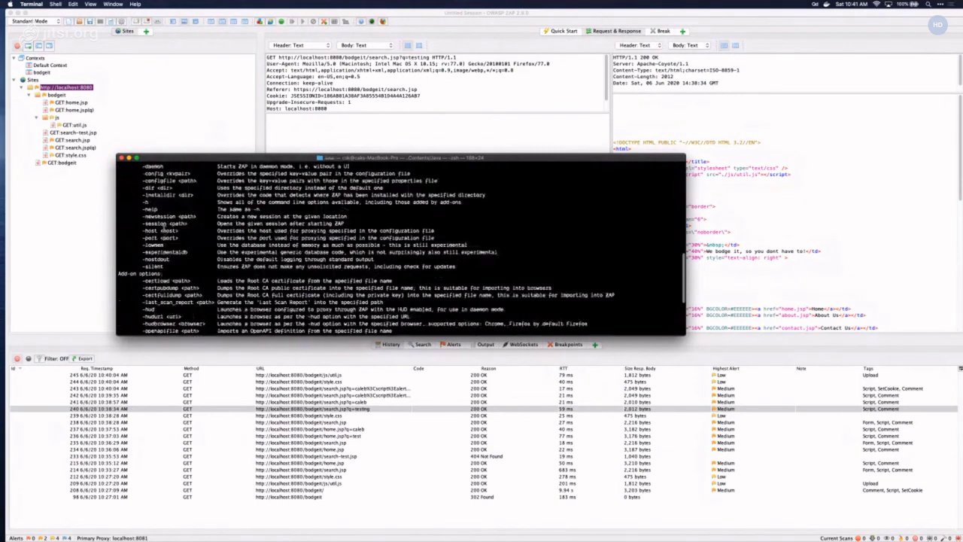
{"action": "scroll", "coordinate": [162, 235], "scroll_direction": "down", "scroll_amount": 3}
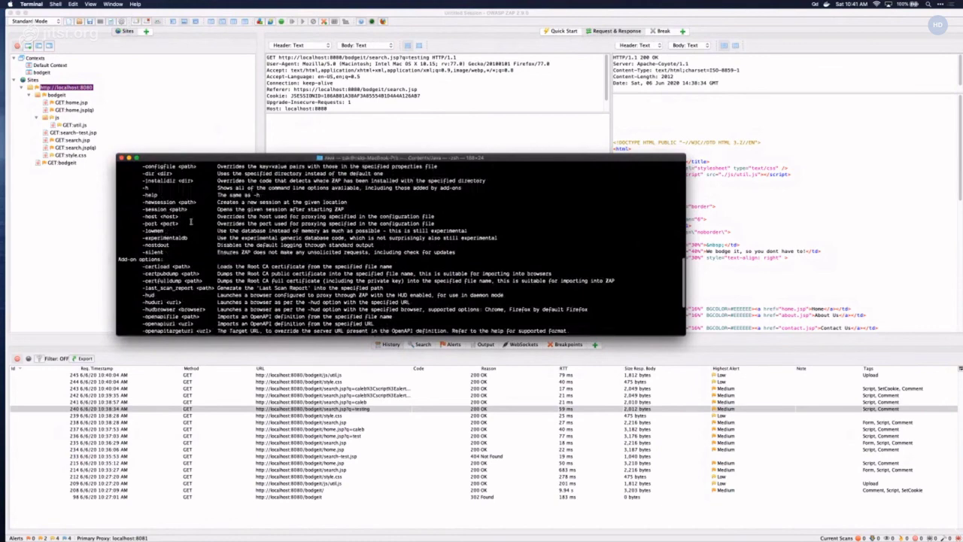
{"action": "scroll", "coordinate": [256, 227], "scroll_direction": "down", "scroll_amount": 5}
{"action": "scroll", "coordinate": [229, 241], "scroll_direction": "down", "scroll_amount": 5}
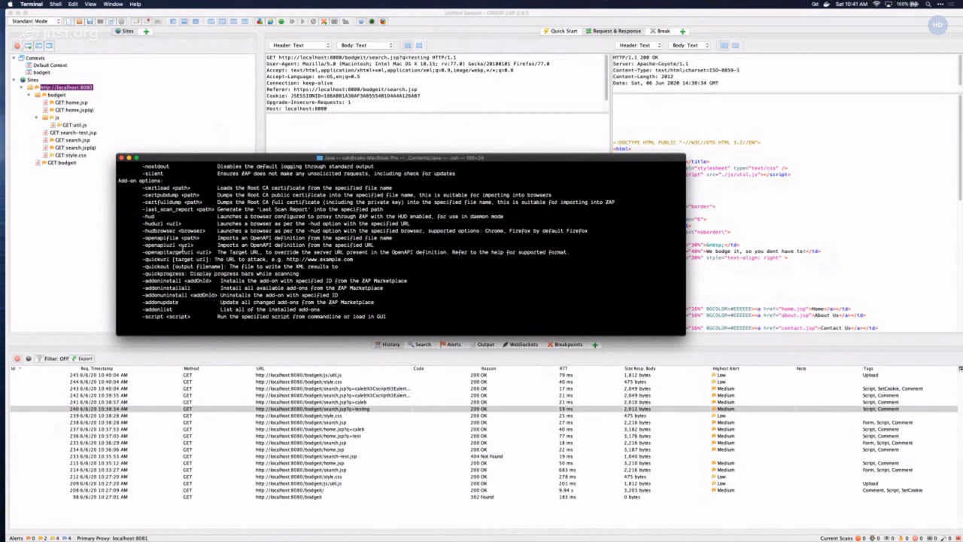
{"action": "scroll", "coordinate": [178, 264], "scroll_direction": "up", "scroll_amount": 1}
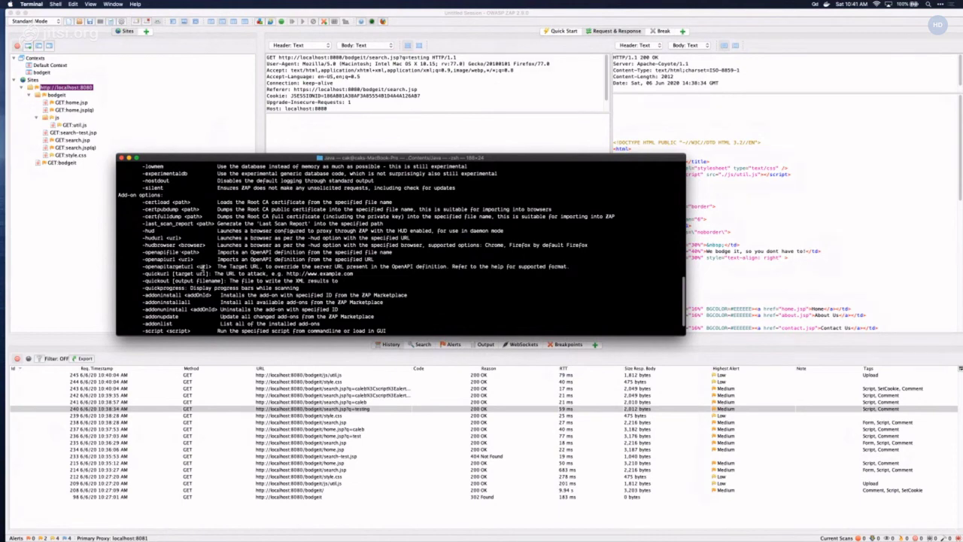
{"action": "scroll", "coordinate": [201, 266], "scroll_direction": "up", "scroll_amount": 5}
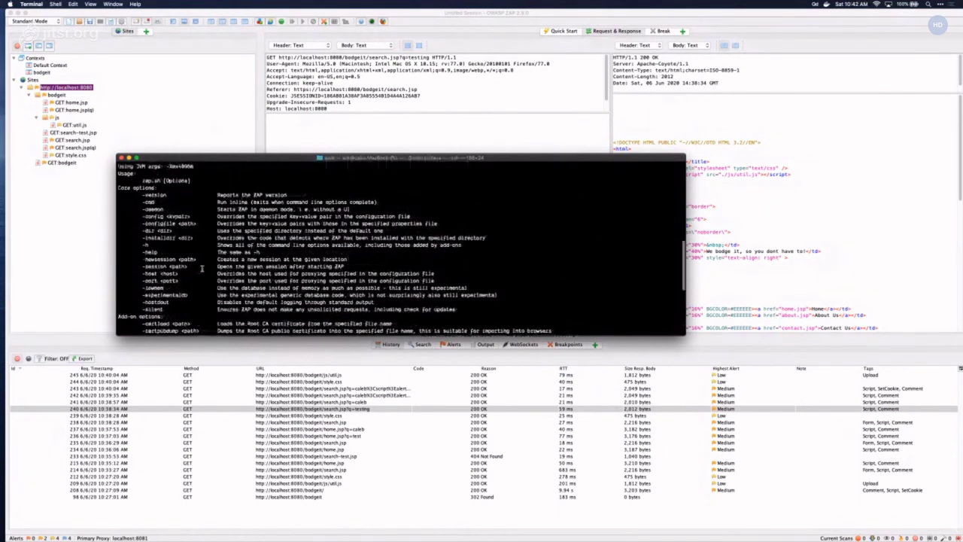
{"action": "scroll", "coordinate": [202, 266], "scroll_direction": "down", "scroll_amount": 4}
{"action": "scroll", "coordinate": [201, 266], "scroll_direction": "down", "scroll_amount": 4}
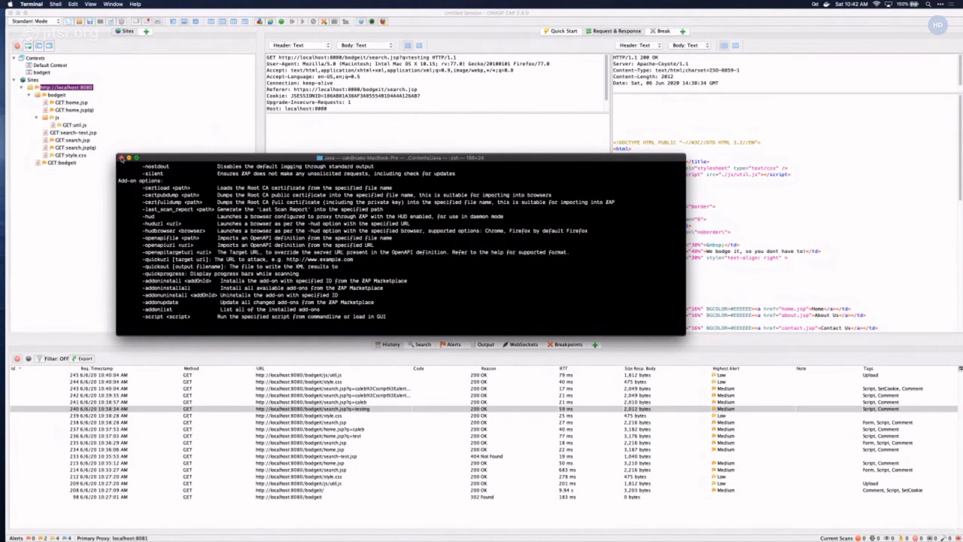
{"action": "left_click", "coordinate": [121, 158]}
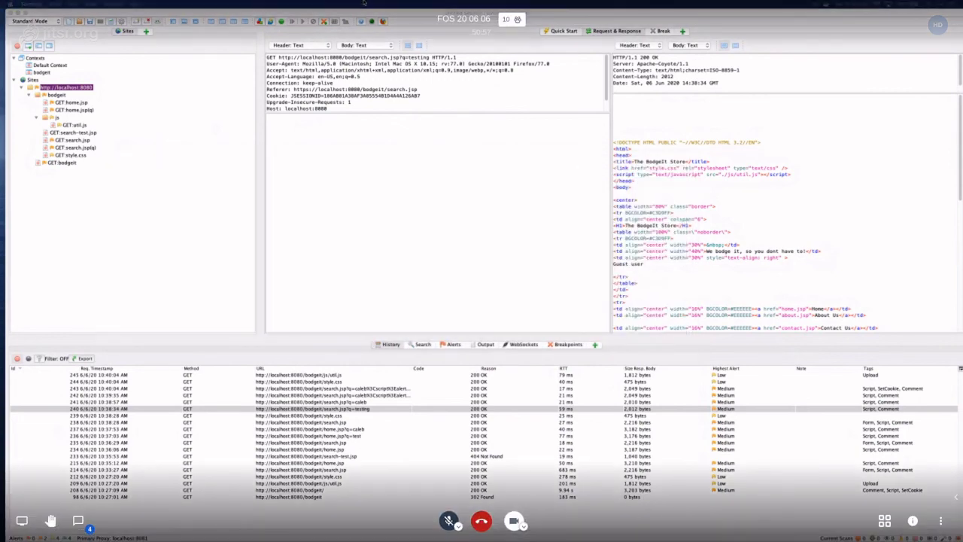
- Refocus ZAP, then bring the Firefox window with the BodgeIt deals page forward
{"action": "left_click", "coordinate": [311, 409]}
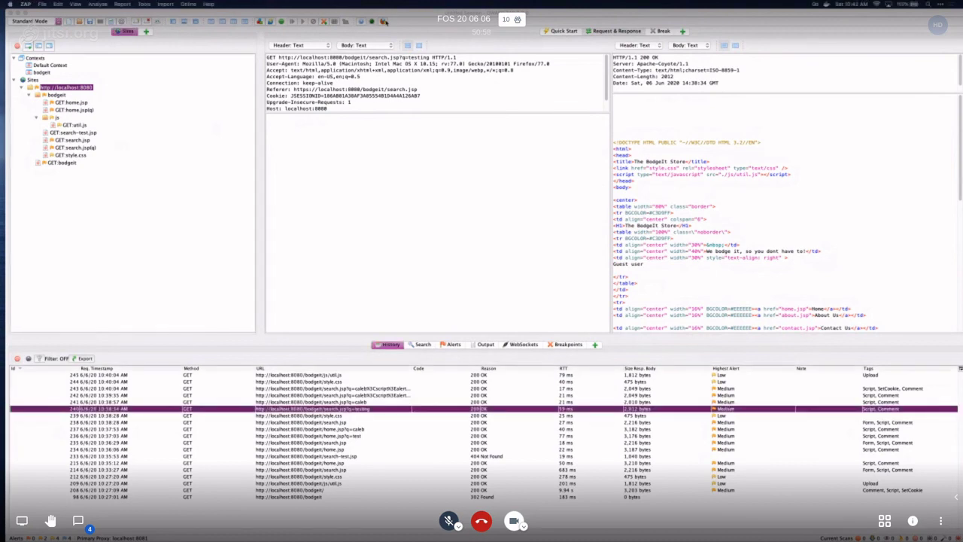
{"action": "left_click", "coordinate": [383, 21]}
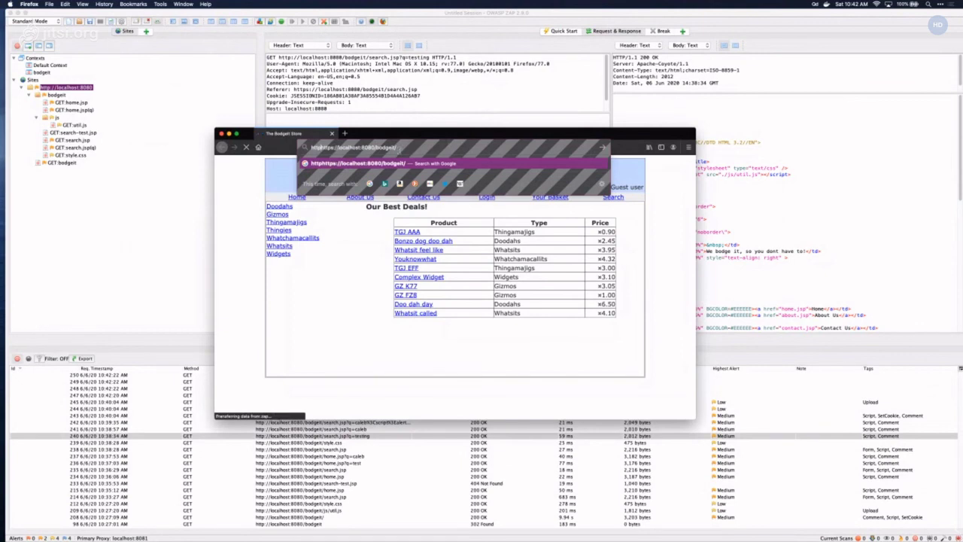
{"action": "key", "text": "BackSpace"}
{"action": "type", "text": "://"}
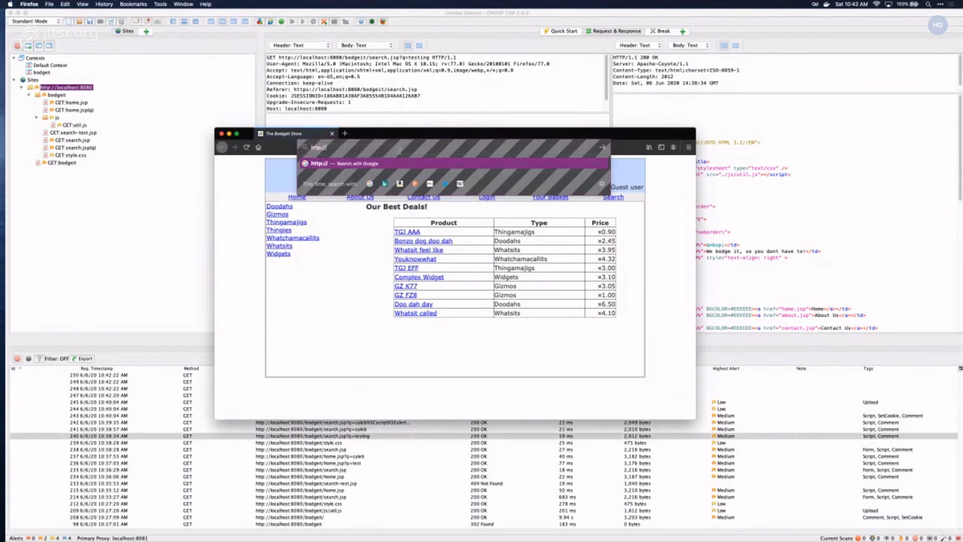
{"action": "type", "text": "zap/"}
{"action": "key", "text": "Return"}
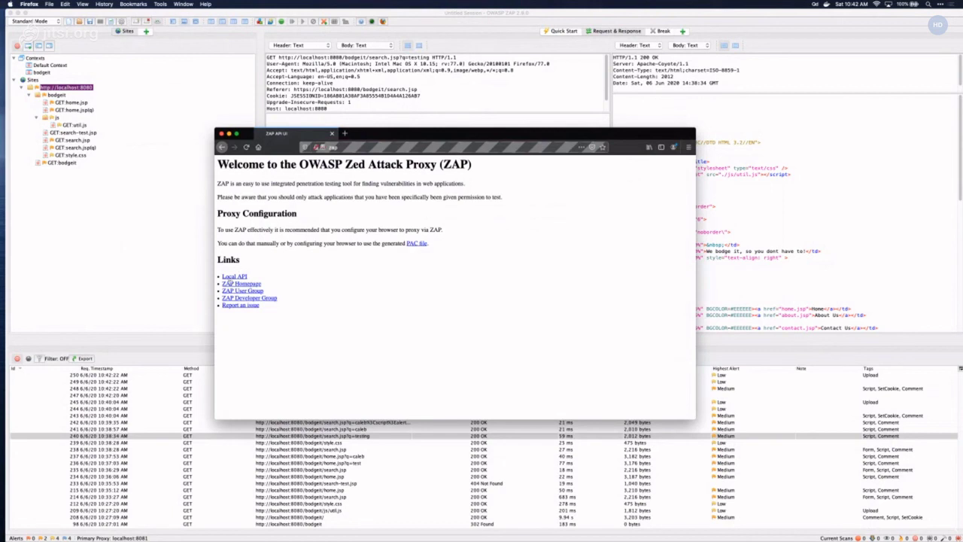
{"action": "left_click", "coordinate": [229, 278]}
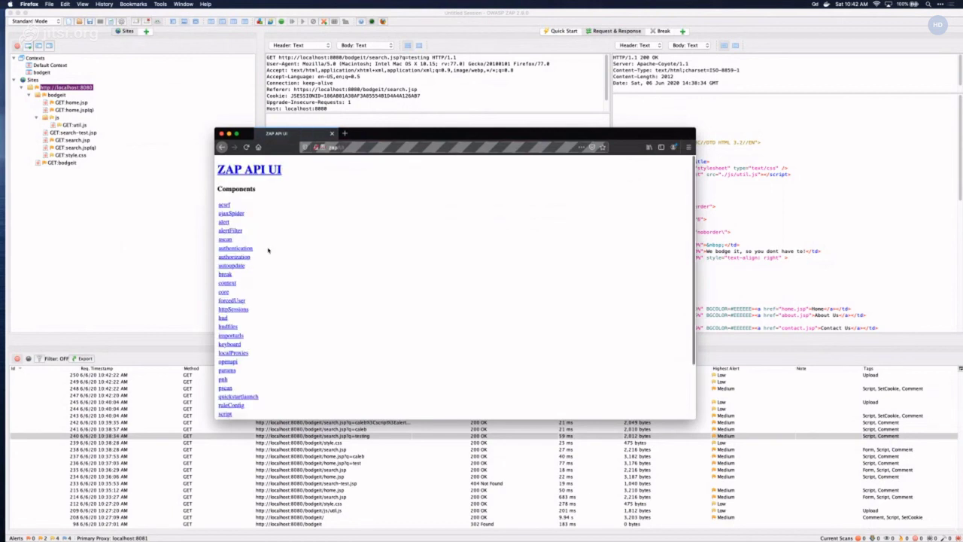
{"action": "left_click_drag", "start_coordinate": [369, 134], "coordinate": [323, 102]}
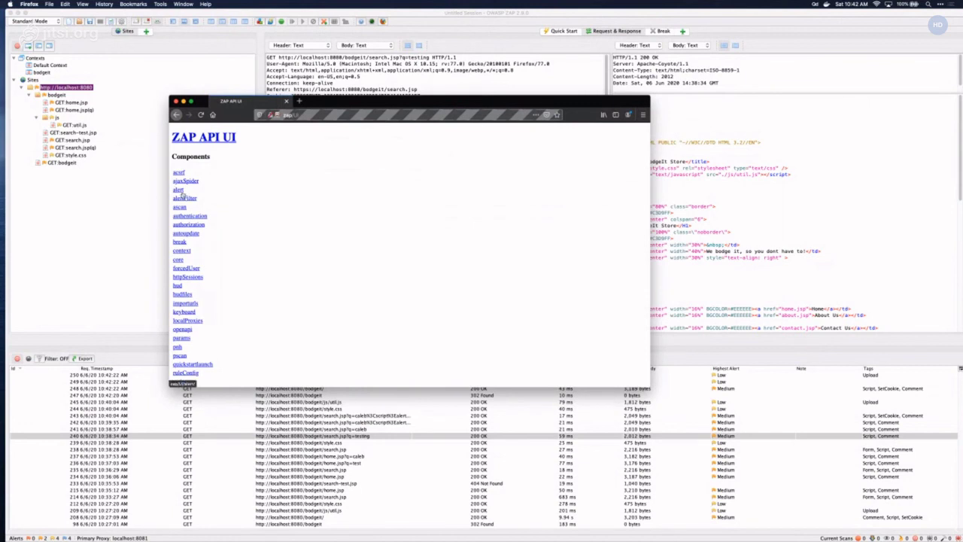
{"action": "scroll", "coordinate": [200, 215], "scroll_direction": "down", "scroll_amount": 2}
- Return to the welcome page, reopen Local API, and open the spider component's page
{"action": "right_click", "coordinate": [202, 213]}
{"action": "left_click", "coordinate": [215, 217]}
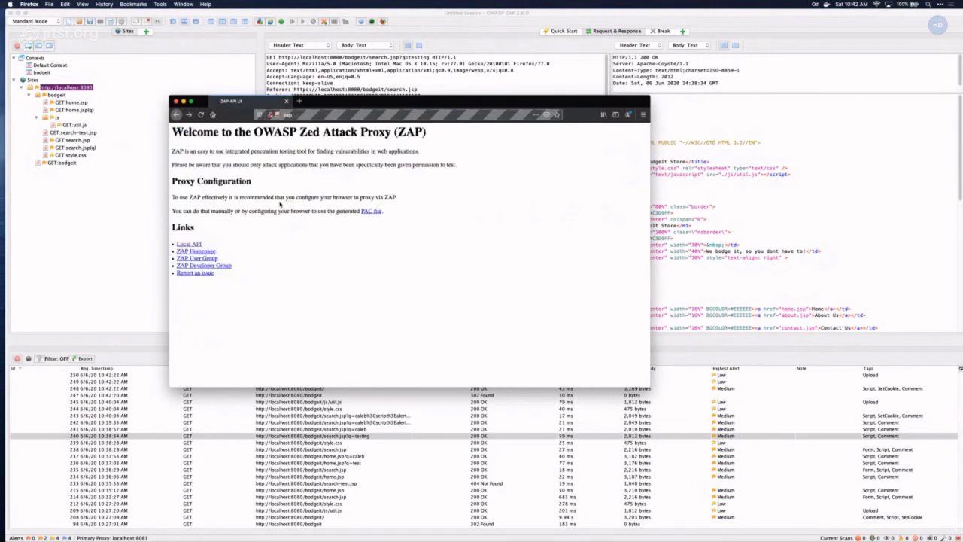
{"action": "left_click", "coordinate": [194, 245]}
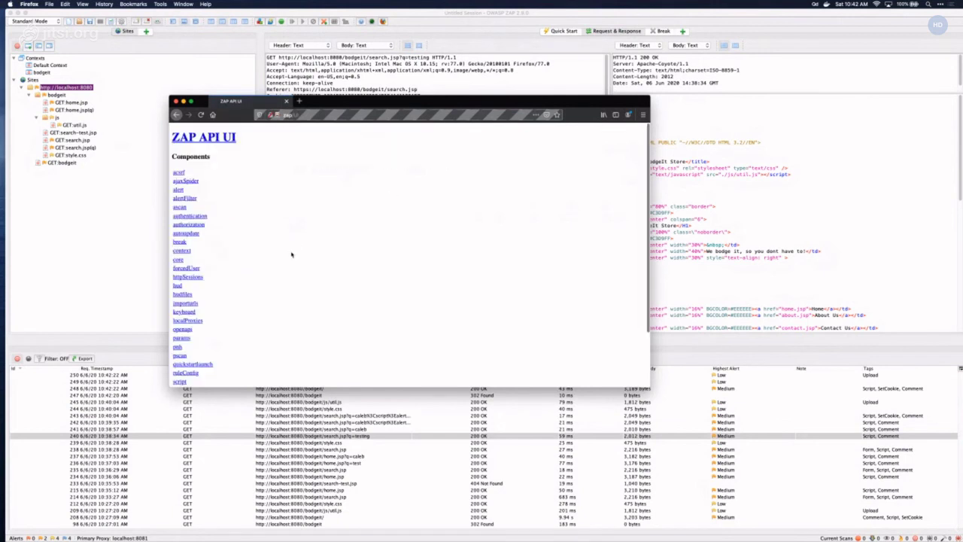
{"action": "scroll", "coordinate": [292, 254], "scroll_direction": "down", "scroll_amount": 2}
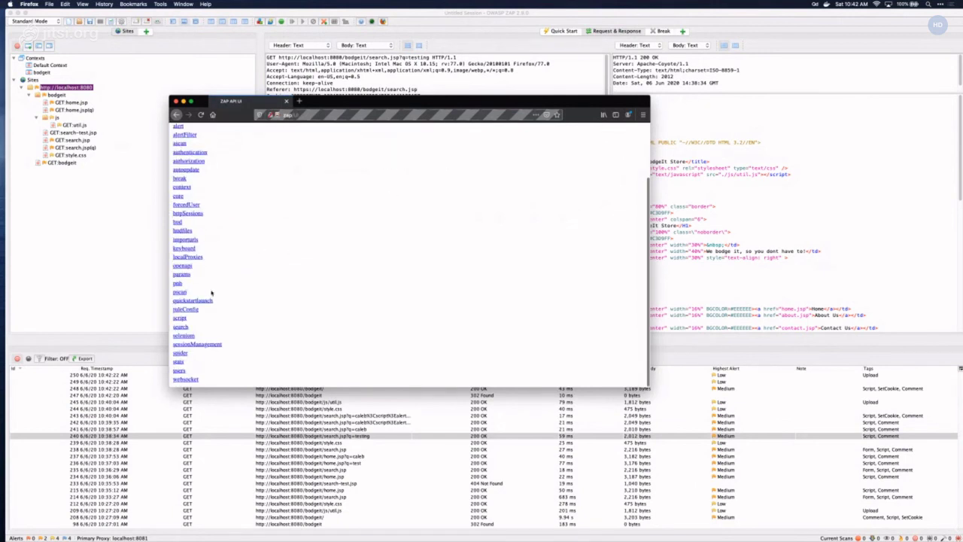
{"action": "scroll", "coordinate": [214, 292], "scroll_direction": "up", "scroll_amount": 2}
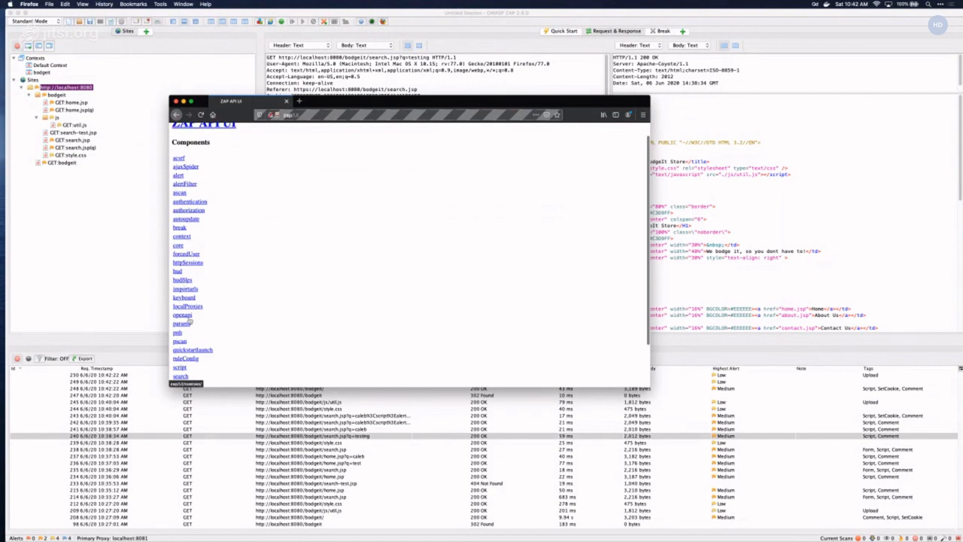
{"action": "scroll", "coordinate": [204, 301], "scroll_direction": "down", "scroll_amount": 2}
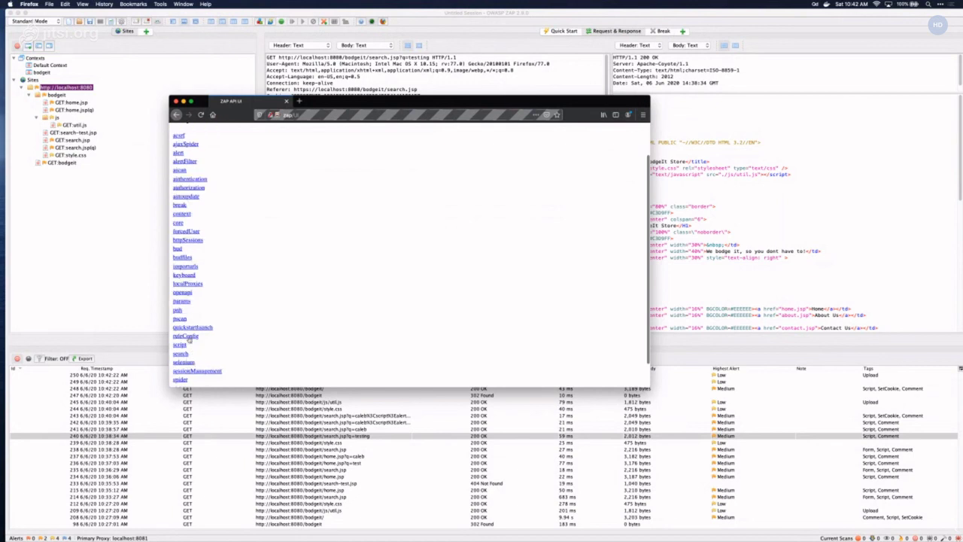
{"action": "left_click", "coordinate": [181, 374]}
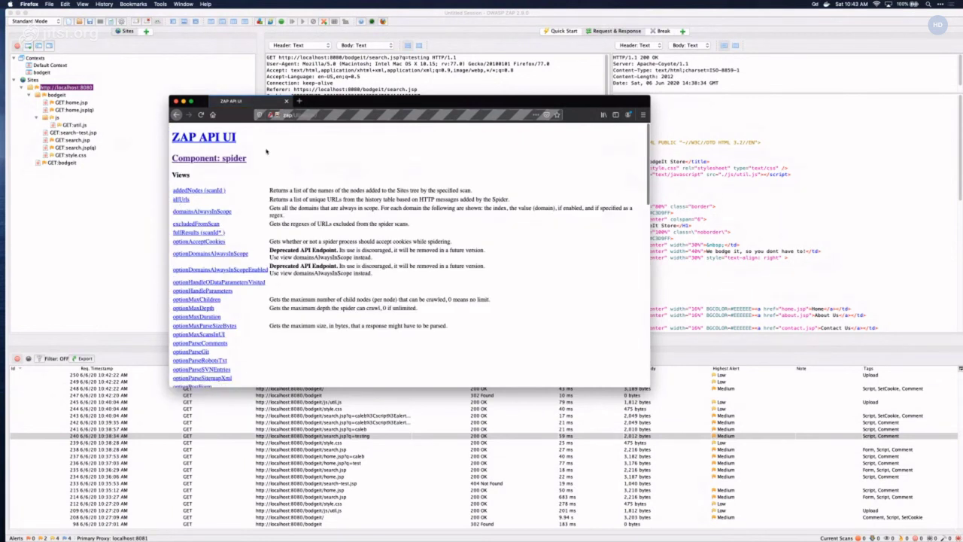
- Scroll to the spider Actions, open the scan action form, and focus its apikey field
{"action": "scroll", "coordinate": [282, 179], "scroll_direction": "down", "scroll_amount": 2}
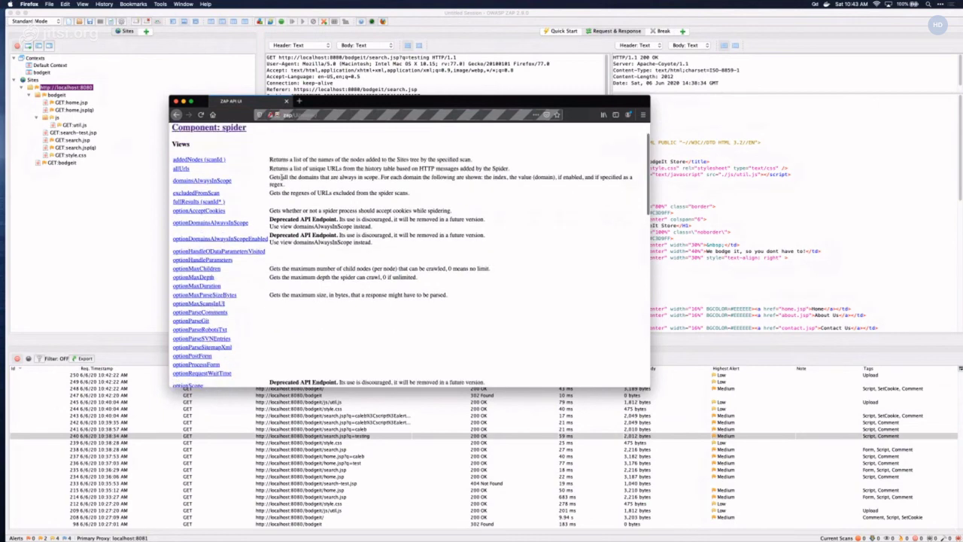
{"action": "scroll", "coordinate": [282, 179], "scroll_direction": "down", "scroll_amount": 10}
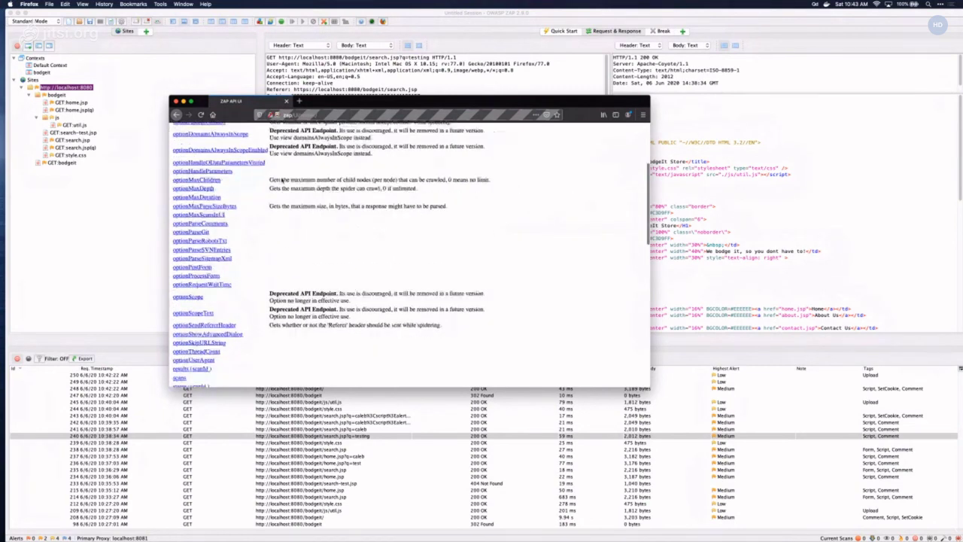
{"action": "scroll", "coordinate": [282, 181], "scroll_direction": "down", "scroll_amount": 3}
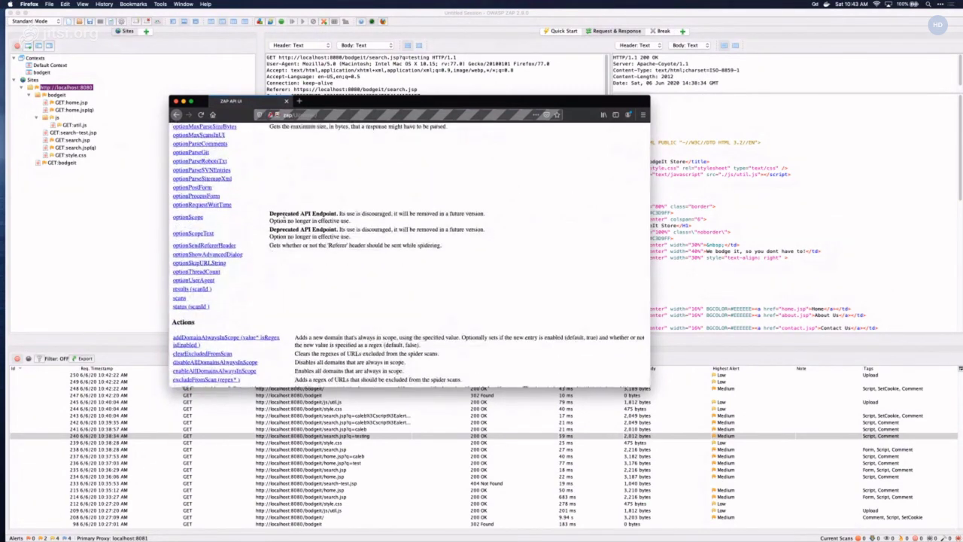
{"action": "scroll", "coordinate": [284, 216], "scroll_direction": "down", "scroll_amount": 7}
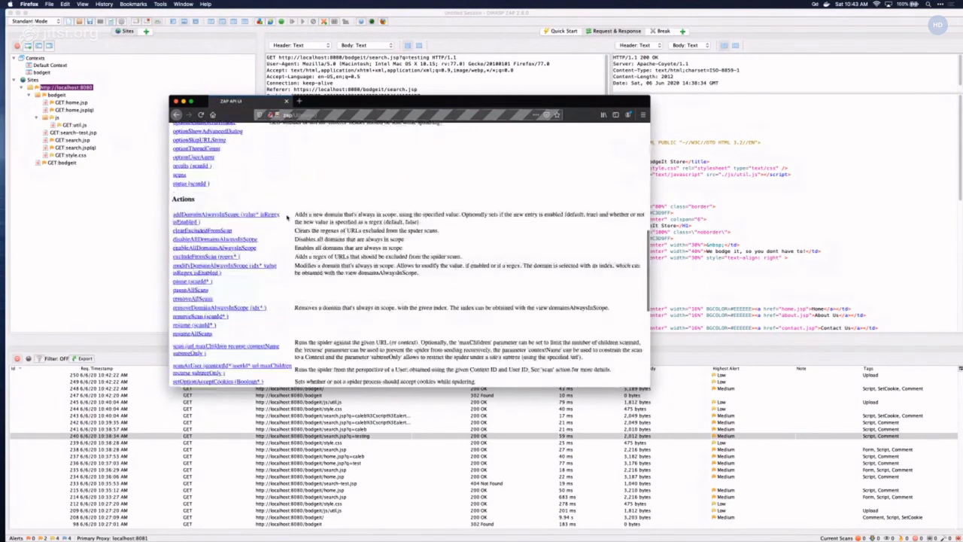
{"action": "left_click", "coordinate": [195, 339]}
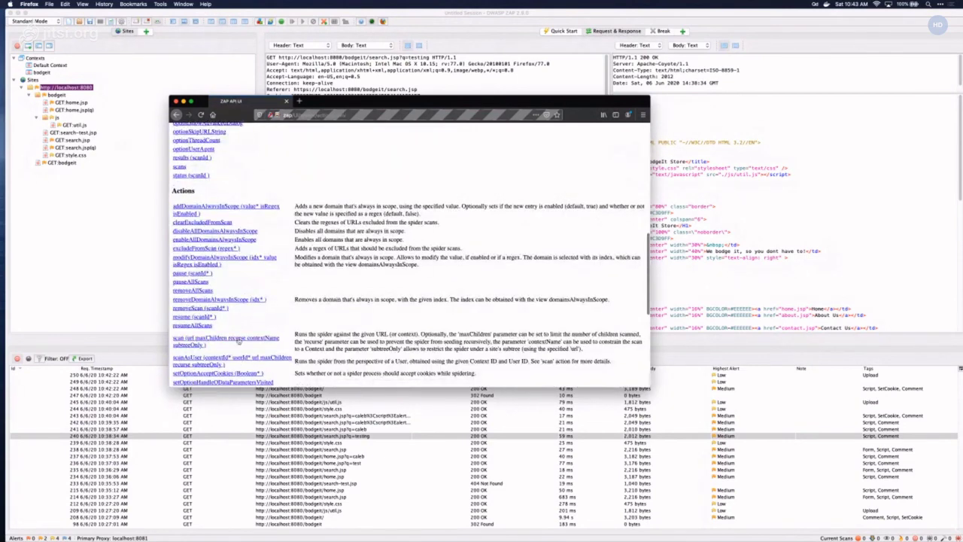
{"action": "left_click", "coordinate": [210, 221]}
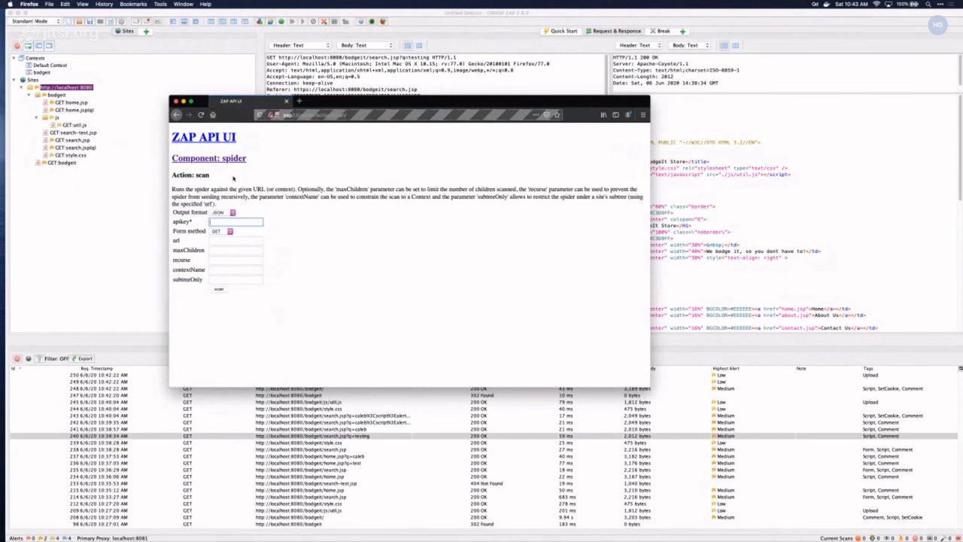
{"action": "left_click", "coordinate": [161, 3]}
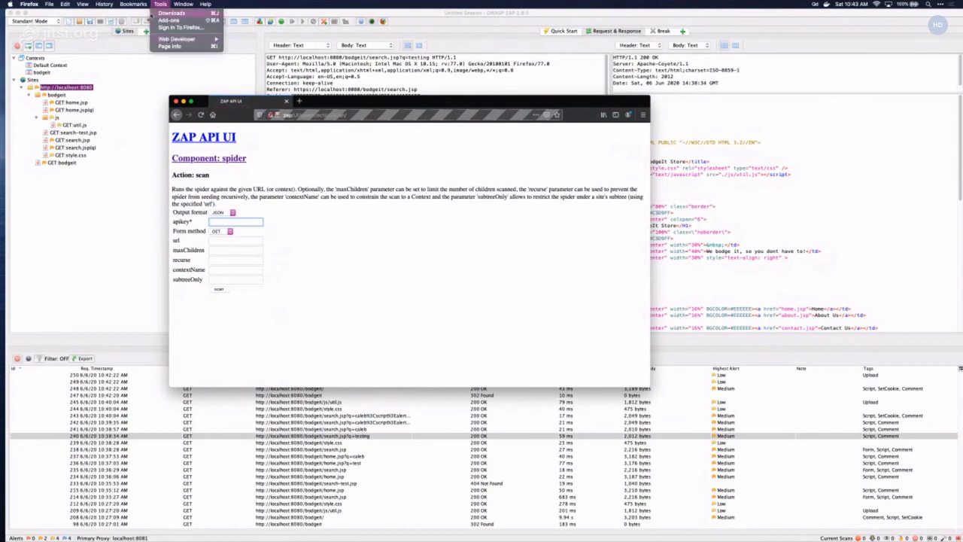
{"action": "left_click", "coordinate": [160, 20]}
- Open Tools > Options, show the API settings, and select the whole API key value
{"action": "left_click", "coordinate": [143, 4]}
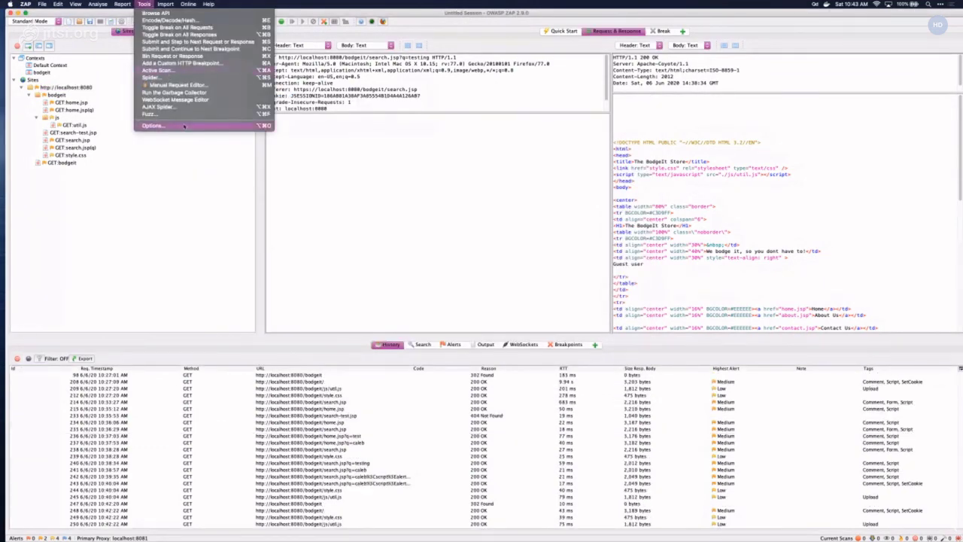
{"action": "left_click", "coordinate": [207, 126]}
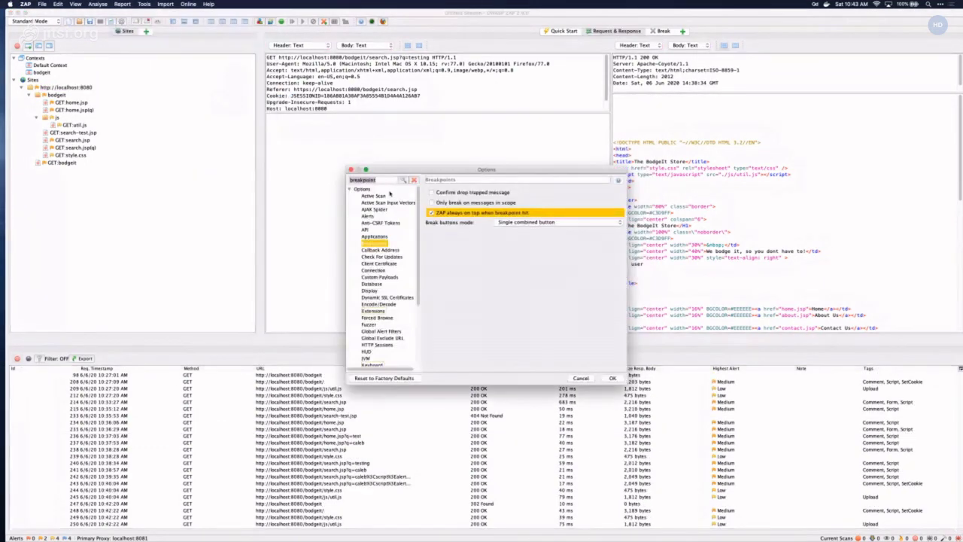
{"action": "left_click", "coordinate": [365, 230]}
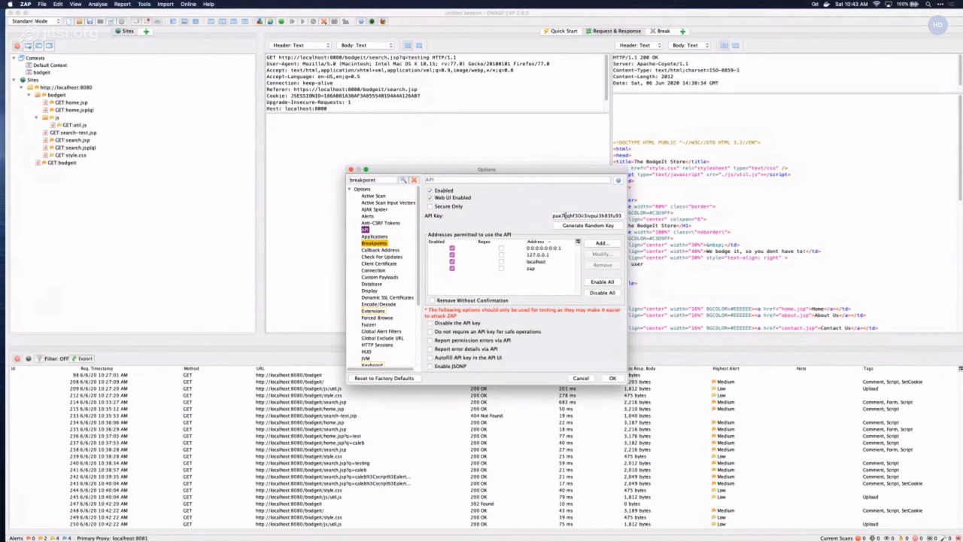
{"action": "left_click_drag", "start_coordinate": [565, 215], "coordinate": [623, 216]}
- Paste the ZAP API key into the spider scan form's apikey field
{"action": "mouse_move", "coordinate": [438, 533]}
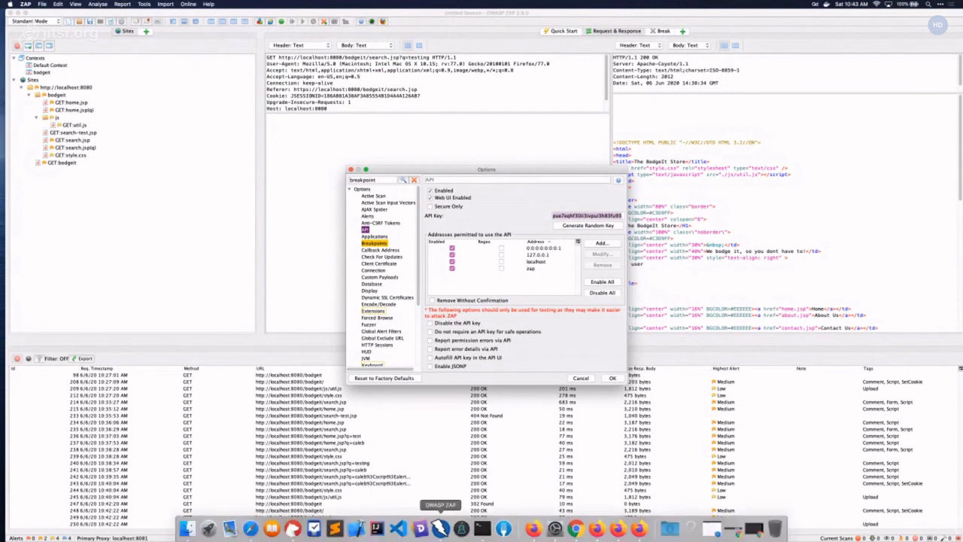
{"action": "left_click", "coordinate": [638, 528]}
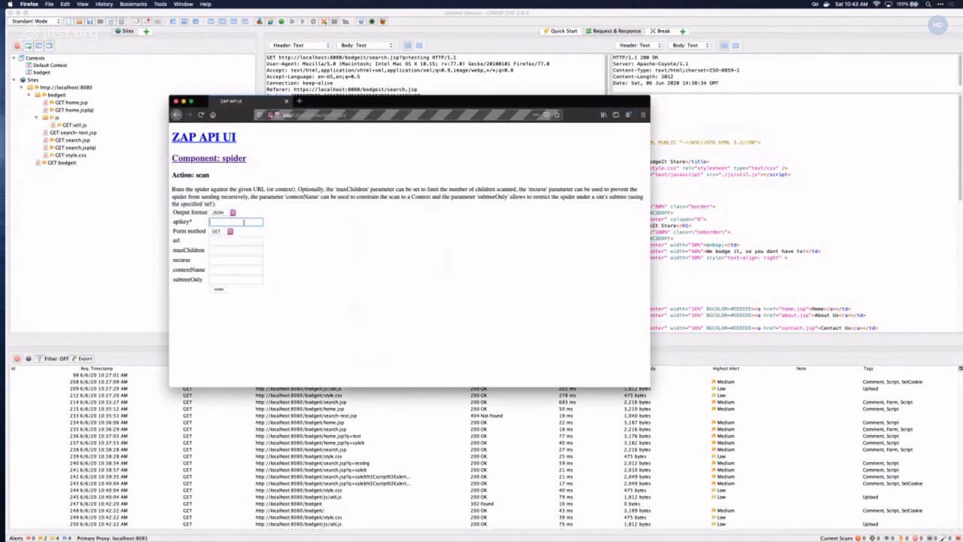
{"action": "key", "text": "super+v"}
{"action": "left_click", "coordinate": [238, 240]}
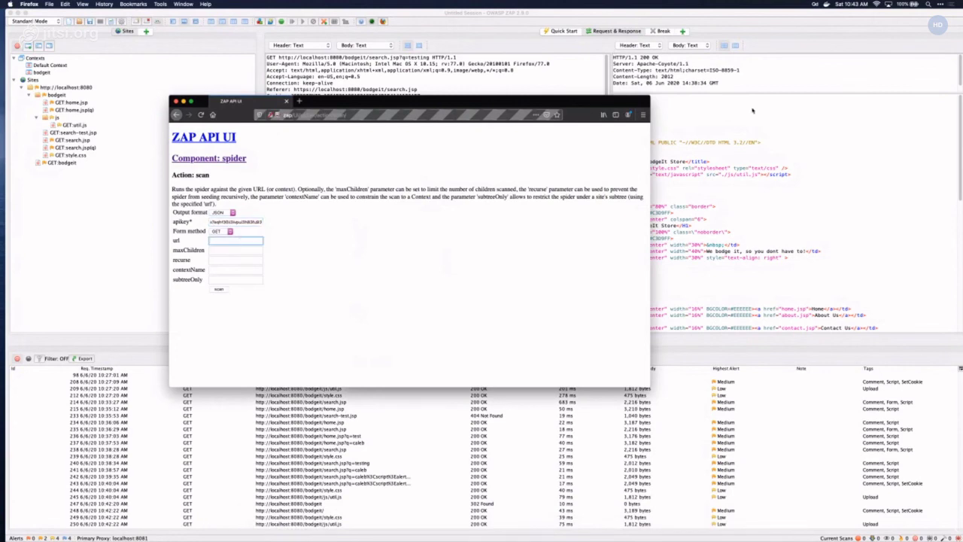
{"action": "left_click", "coordinate": [815, 4]}
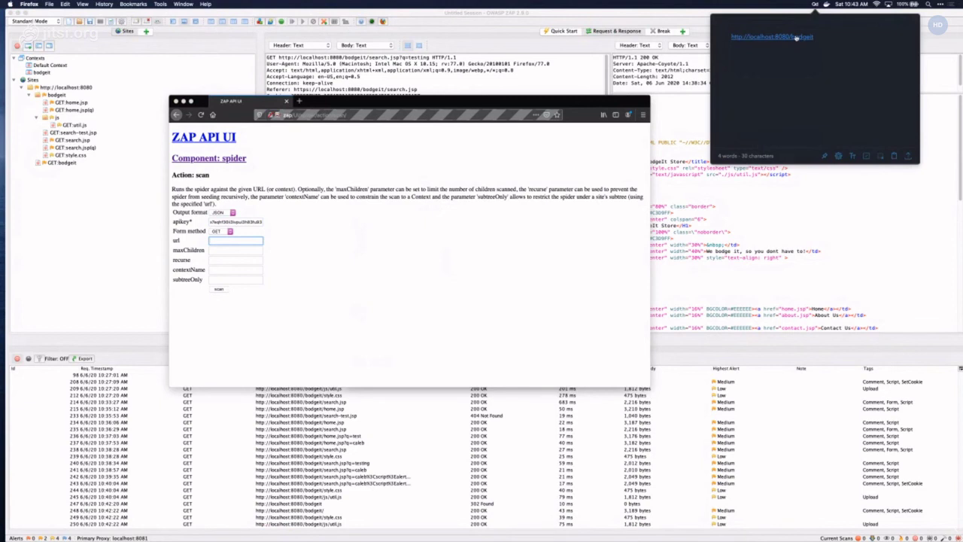
{"action": "right_click", "coordinate": [796, 37]}
{"action": "key", "text": "super+c"}
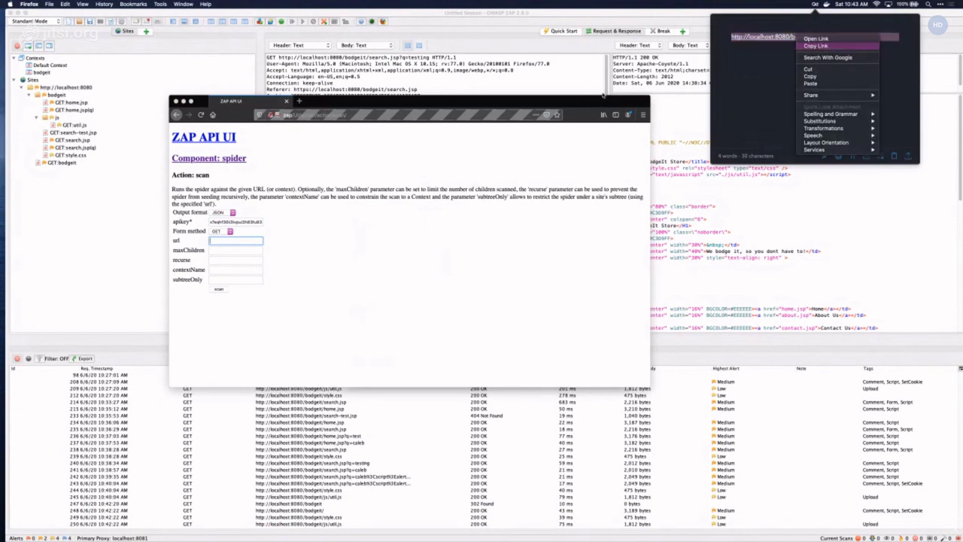
{"action": "left_click", "coordinate": [815, 46]}
{"action": "left_click", "coordinate": [254, 237]}
{"action": "key", "text": "super+v"}
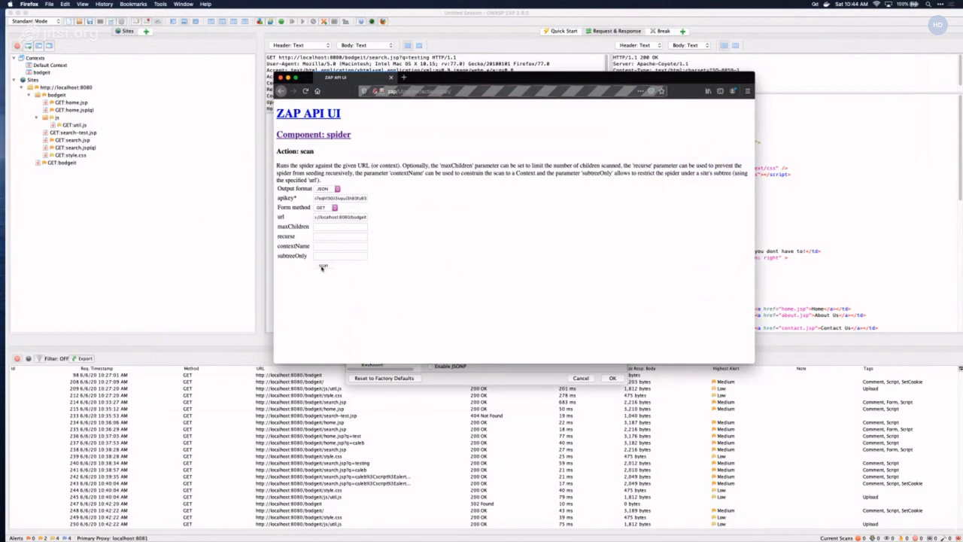
{"action": "left_click", "coordinate": [322, 266]}
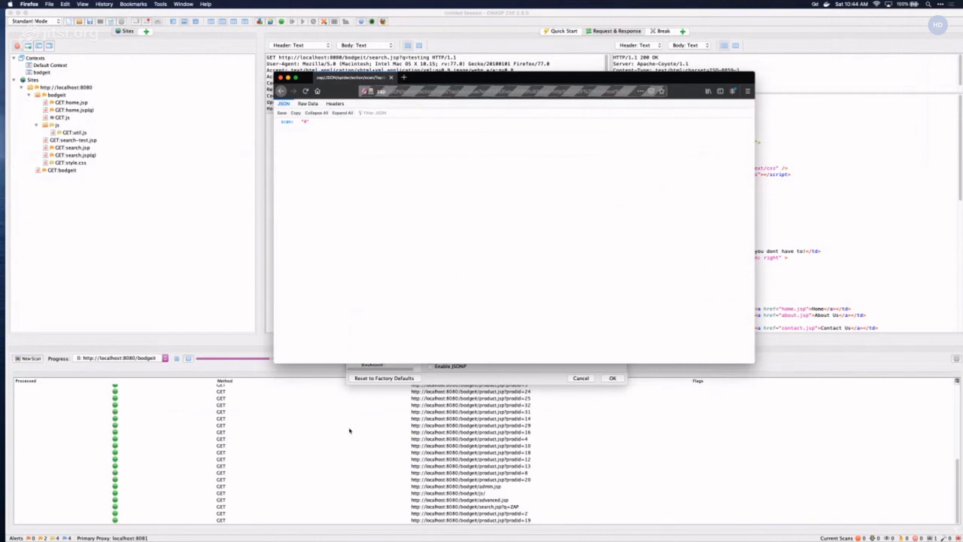
{"action": "left_click", "coordinate": [349, 430]}
- Close Options with OK and review the spider results, including the out-of-scope stackoverflow link
{"action": "left_click", "coordinate": [612, 377]}
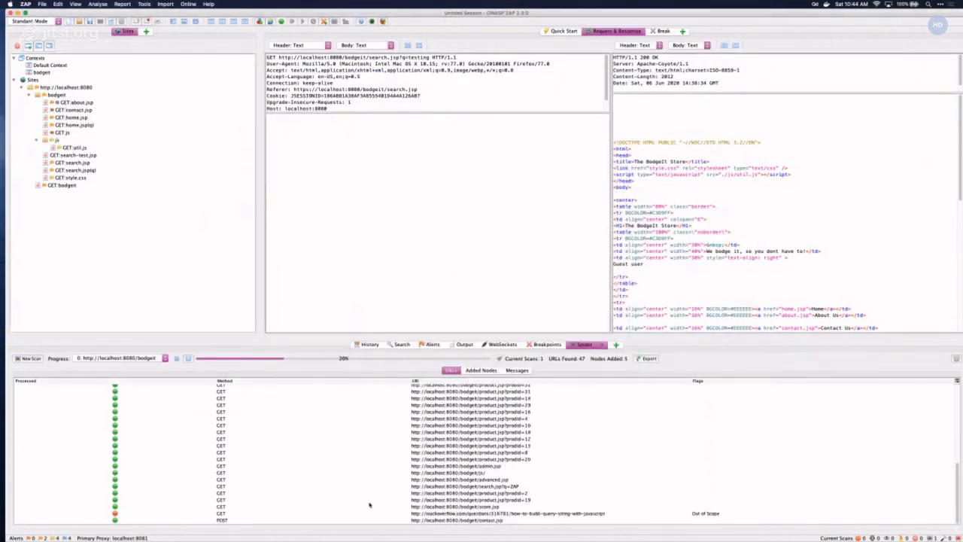
{"action": "left_click", "coordinate": [470, 513]}
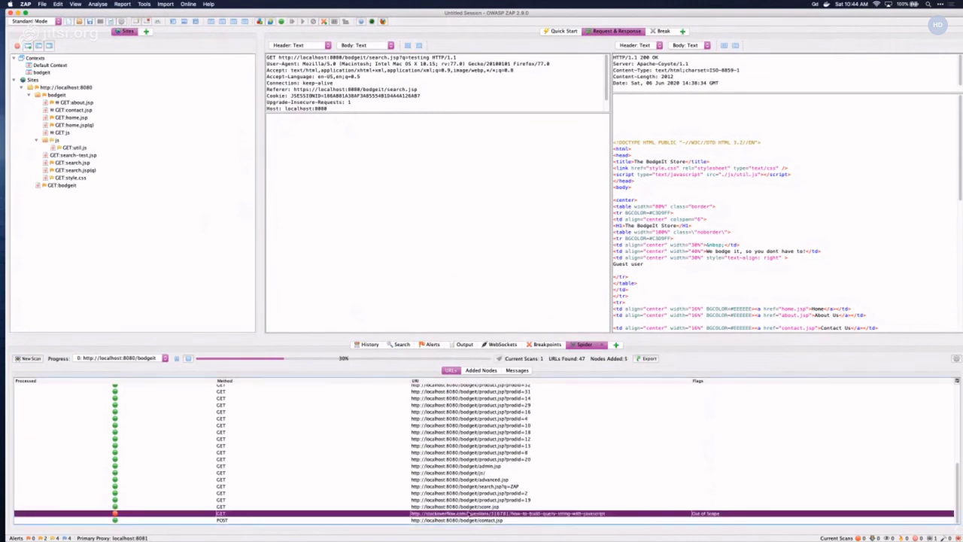
{"action": "scroll", "coordinate": [478, 506], "scroll_direction": "up", "scroll_amount": 10}
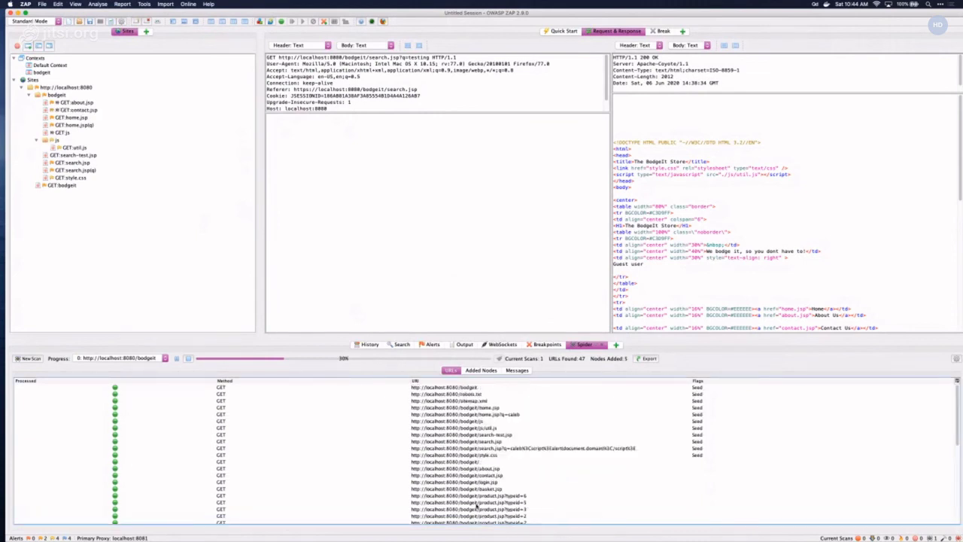
{"action": "scroll", "coordinate": [476, 506], "scroll_direction": "down", "scroll_amount": 10}
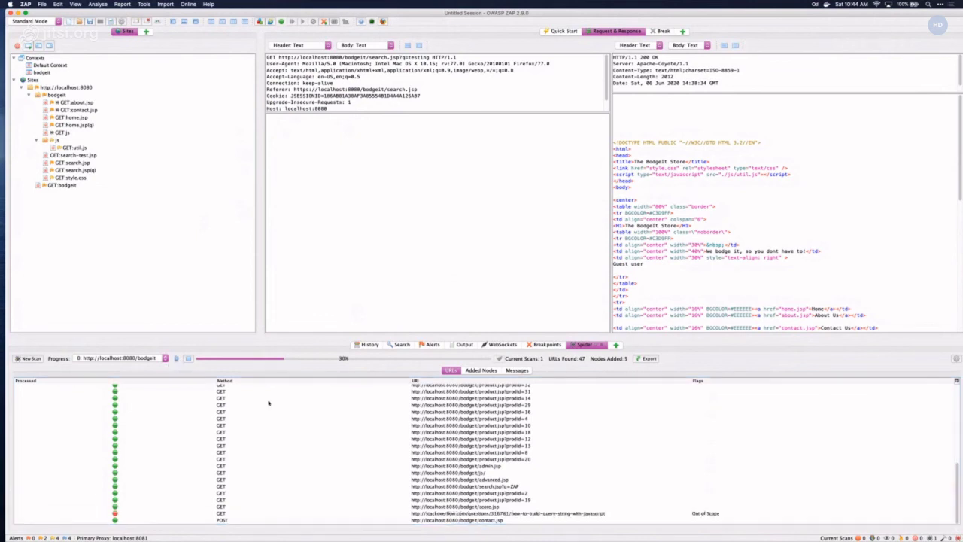
{"action": "scroll", "coordinate": [282, 418], "scroll_direction": "up", "scroll_amount": 10}
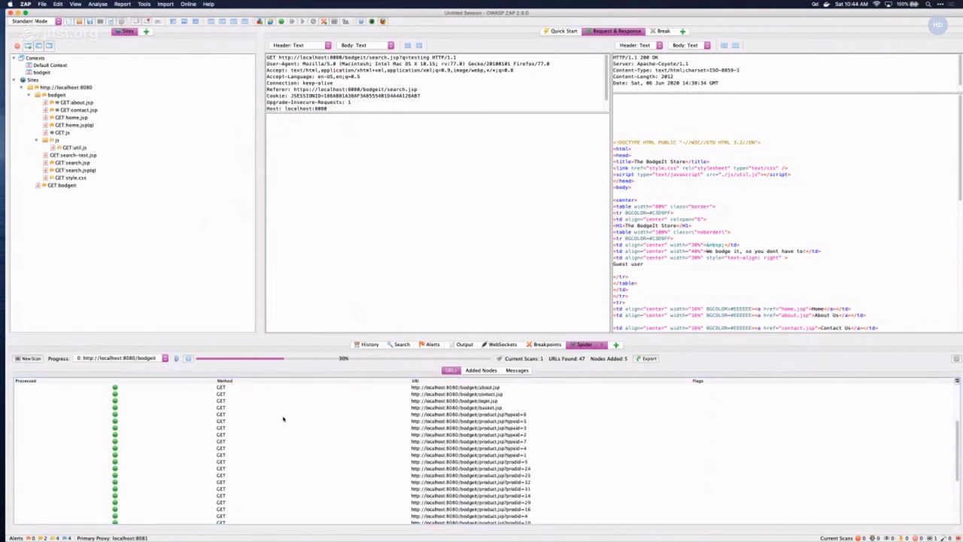
{"action": "left_click", "coordinate": [55, 88]}
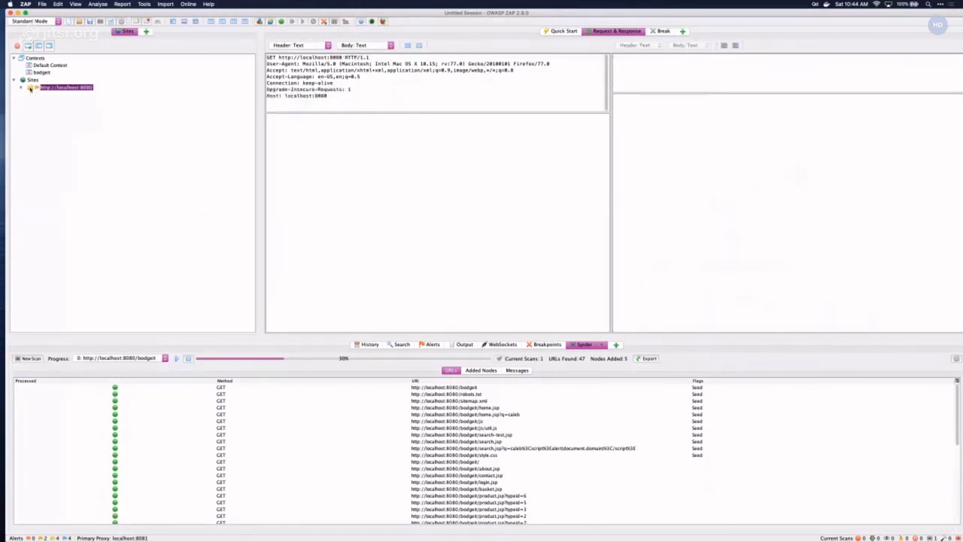
- Expand the bodgeit node to list pages like about.jsp, home.jsp and search.jsp
{"action": "left_click", "coordinate": [55, 95]}
{"action": "right_click", "coordinate": [55, 98]}
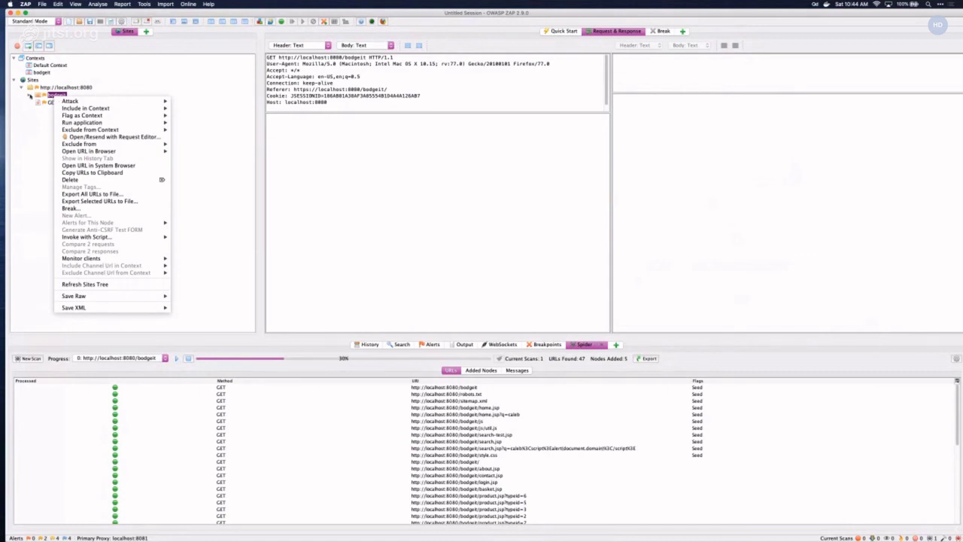
{"action": "left_click", "coordinate": [30, 96]}
{"action": "right_click", "coordinate": [47, 96]}
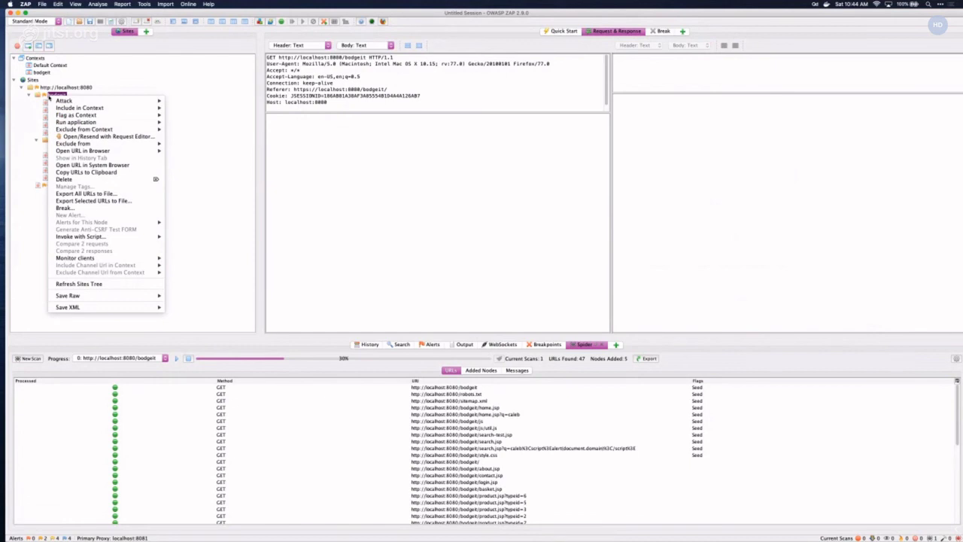
{"action": "mouse_move", "coordinate": [113, 115]}
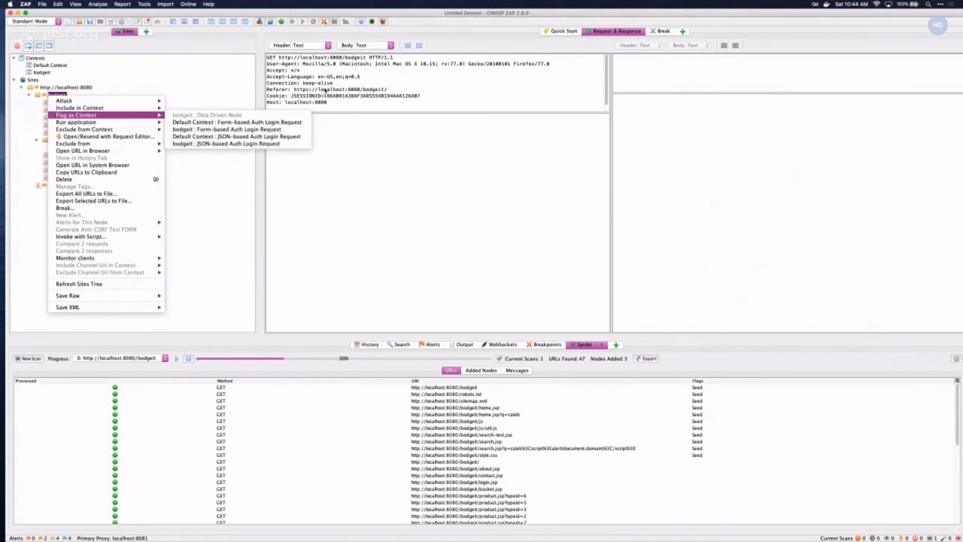
{"action": "left_click", "coordinate": [419, 101]}
- Browse the request text and bodgeit folder context menus without choosing any action
{"action": "right_click", "coordinate": [350, 89]}
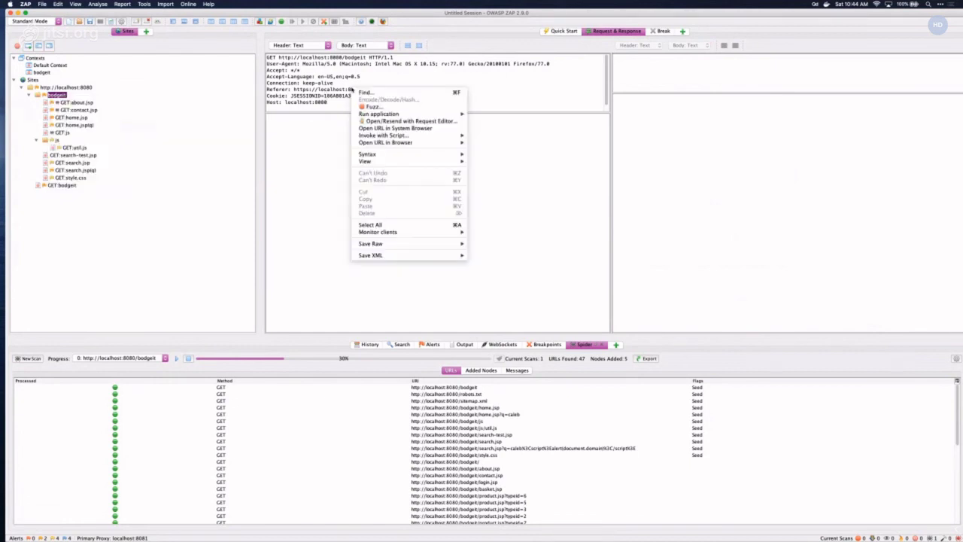
{"action": "left_click", "coordinate": [328, 87]}
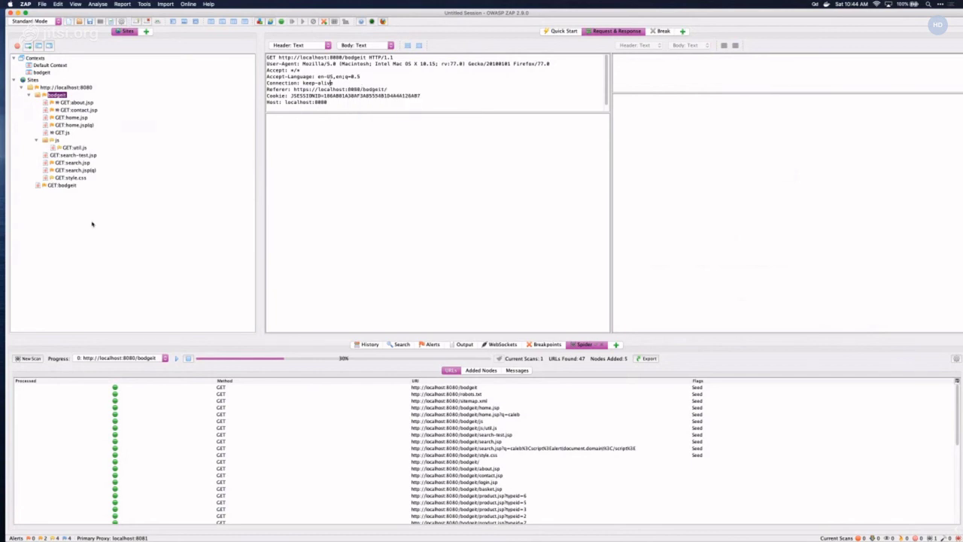
{"action": "right_click", "coordinate": [56, 97]}
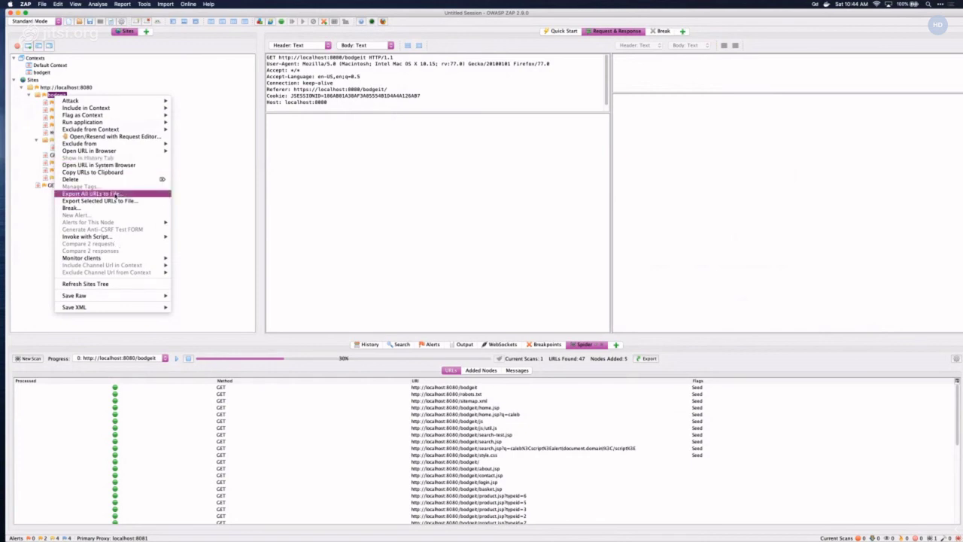
{"action": "mouse_move", "coordinate": [111, 103]}
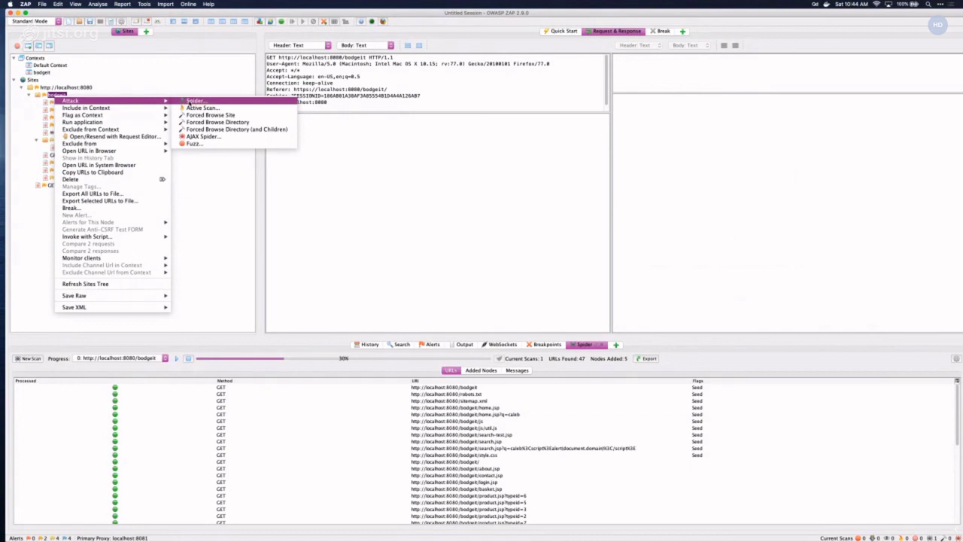
{"action": "left_click", "coordinate": [334, 115]}
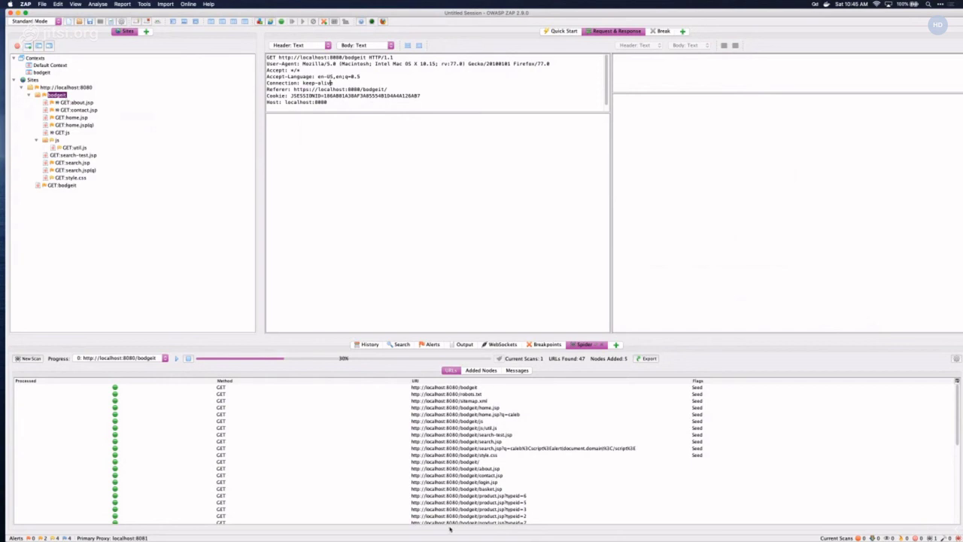
- Read the spider scan request URL in the JSON viewer, then close the API result window
{"action": "mouse_move", "coordinate": [598, 530]}
{"action": "left_click", "coordinate": [638, 529]}
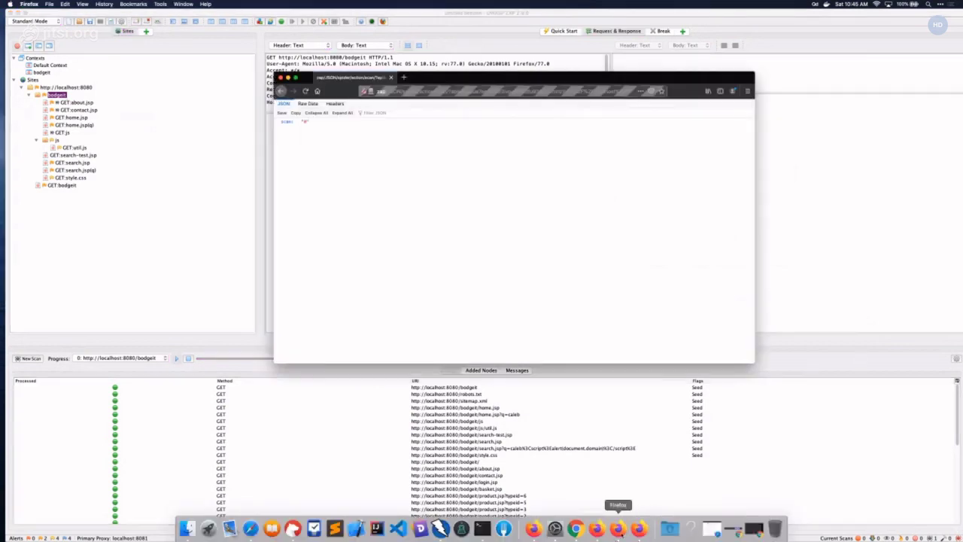
{"action": "left_click", "coordinate": [450, 88]}
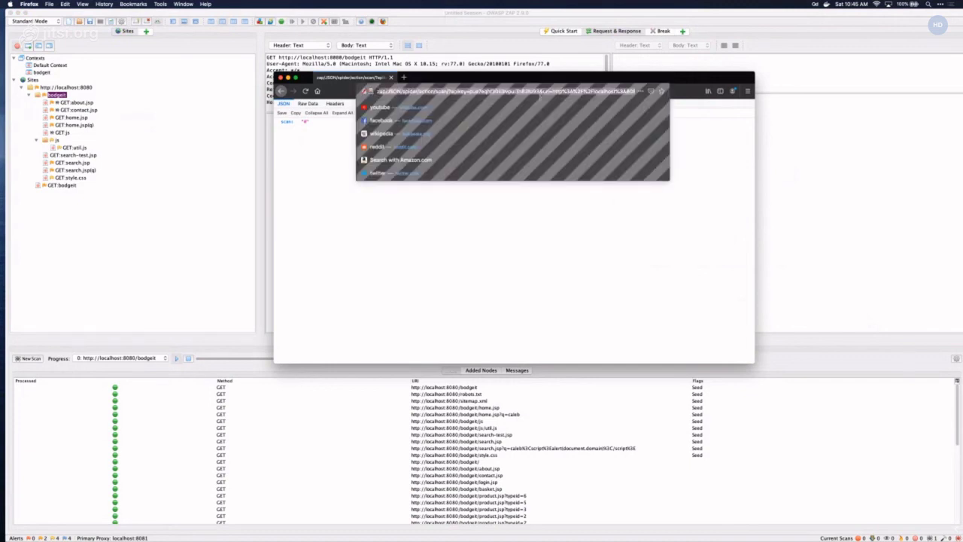
{"action": "key", "text": "End"}
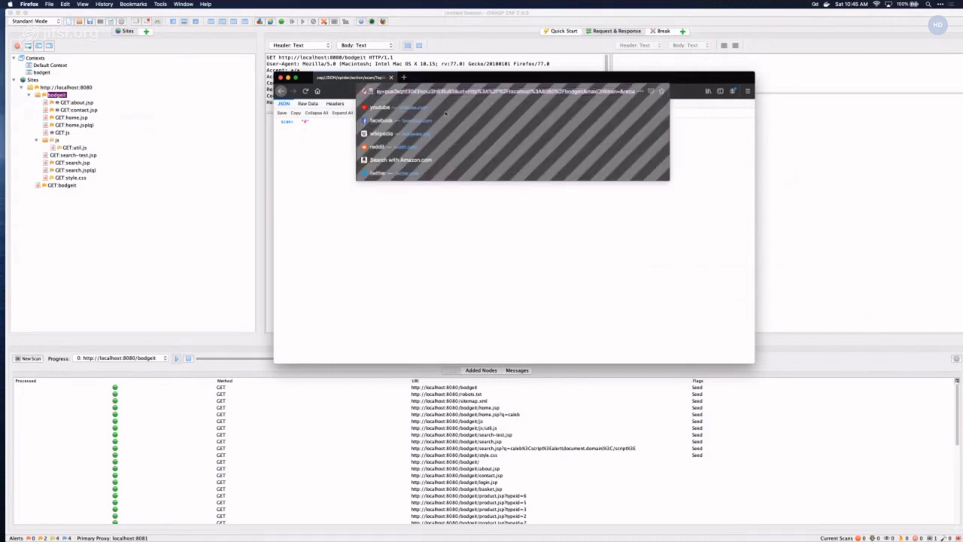
{"action": "left_click", "coordinate": [391, 216]}
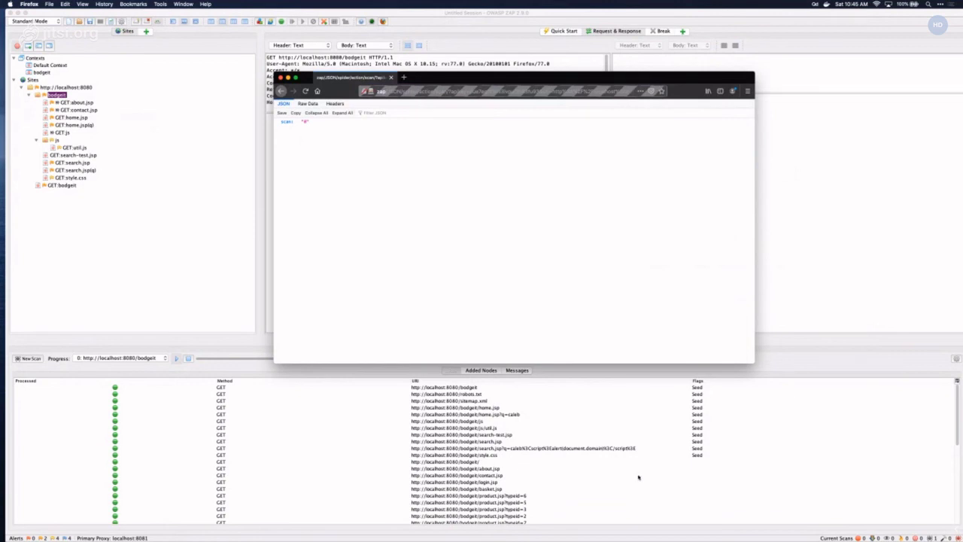
{"action": "key", "text": "super+Tab"}
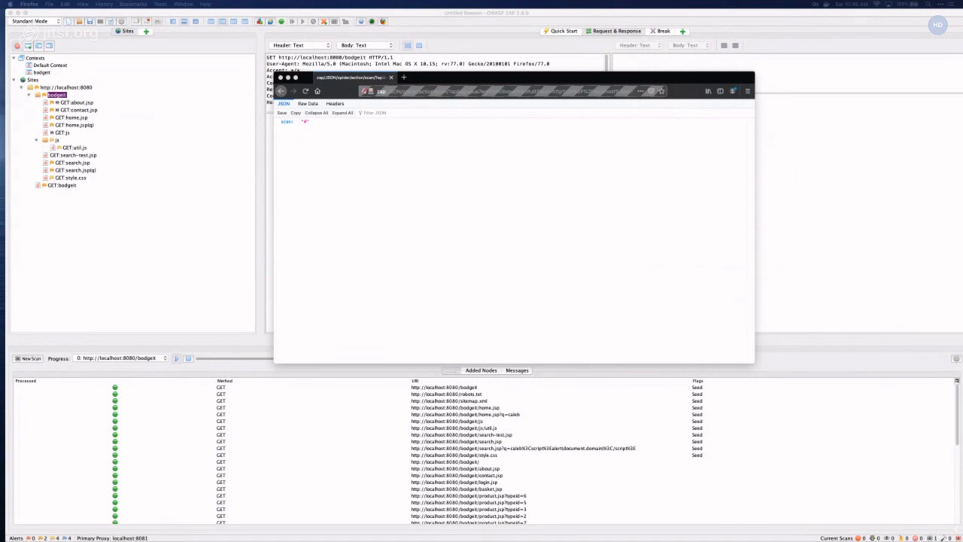
{"action": "left_click", "coordinate": [279, 78]}
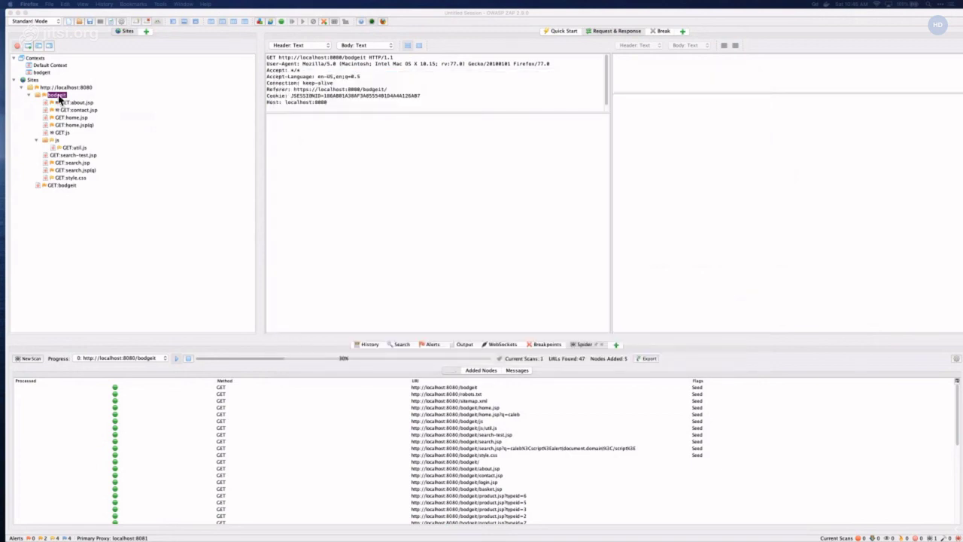
{"action": "right_click", "coordinate": [60, 98]}
{"action": "mouse_move", "coordinate": [73, 100]}
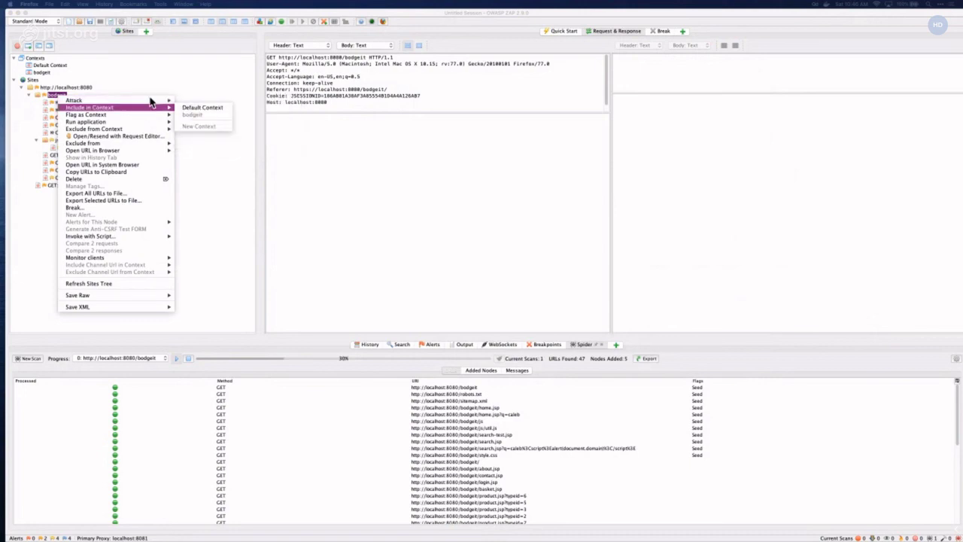
{"action": "left_click", "coordinate": [93, 68]}
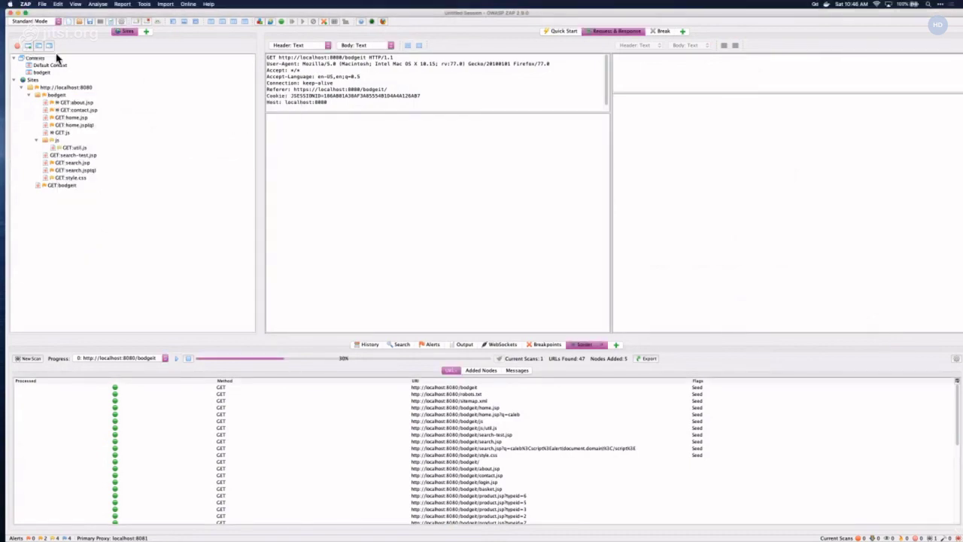
- Open Manage Add-ons and browse the Marketplace add-on list
{"action": "left_click", "coordinate": [260, 27]}
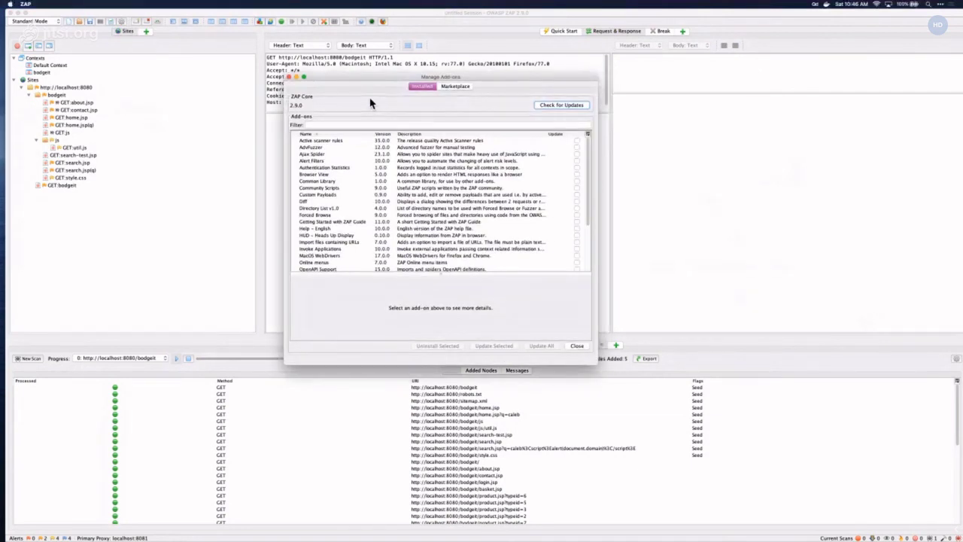
{"action": "scroll", "coordinate": [485, 194], "scroll_direction": "down", "scroll_amount": 5}
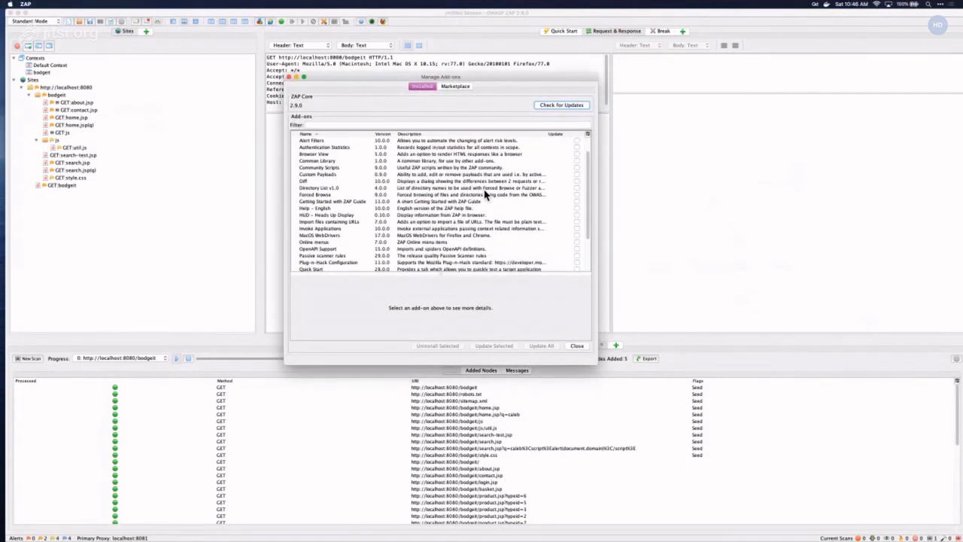
{"action": "scroll", "coordinate": [485, 194], "scroll_direction": "up", "scroll_amount": 5}
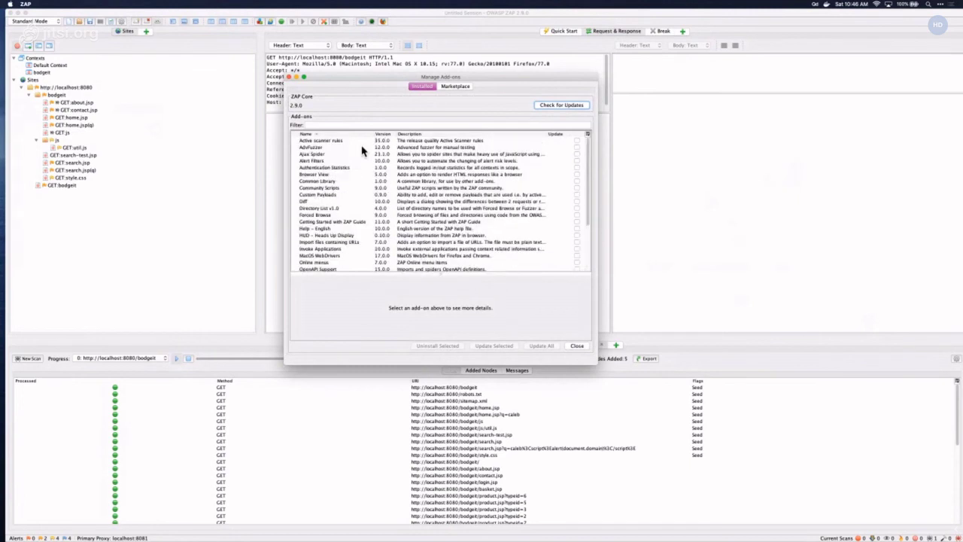
{"action": "left_click", "coordinate": [454, 89]}
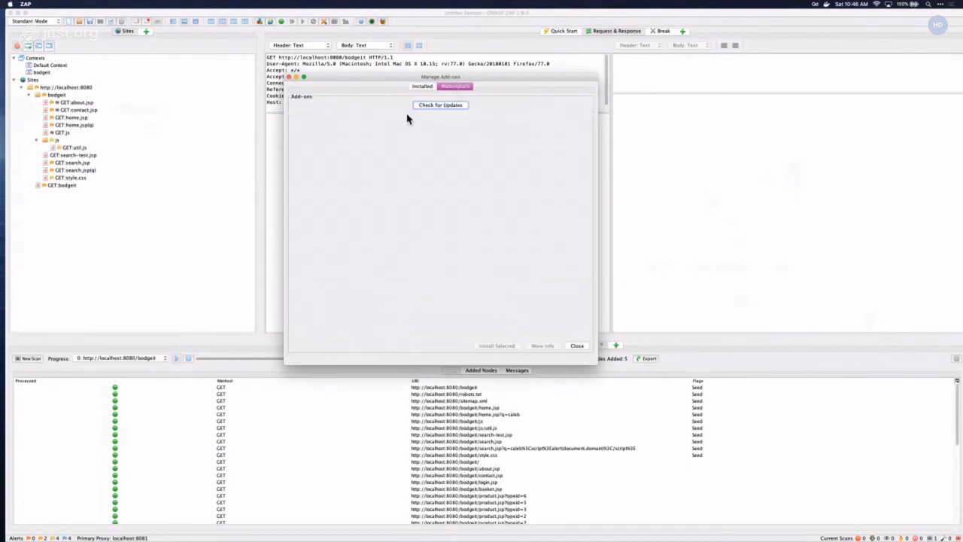
{"action": "scroll", "coordinate": [409, 143], "scroll_direction": "down", "scroll_amount": 10}
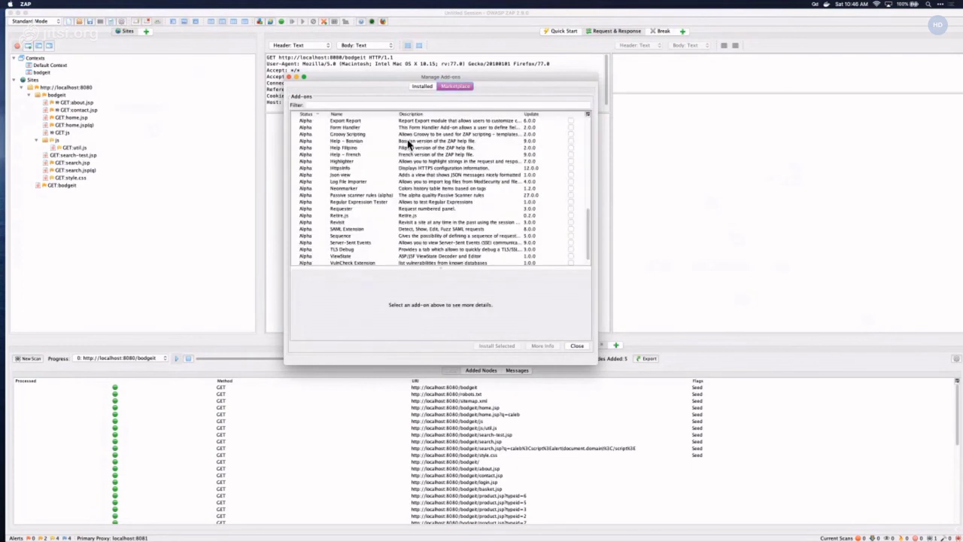
{"action": "scroll", "coordinate": [408, 142], "scroll_direction": "up", "scroll_amount": 5}
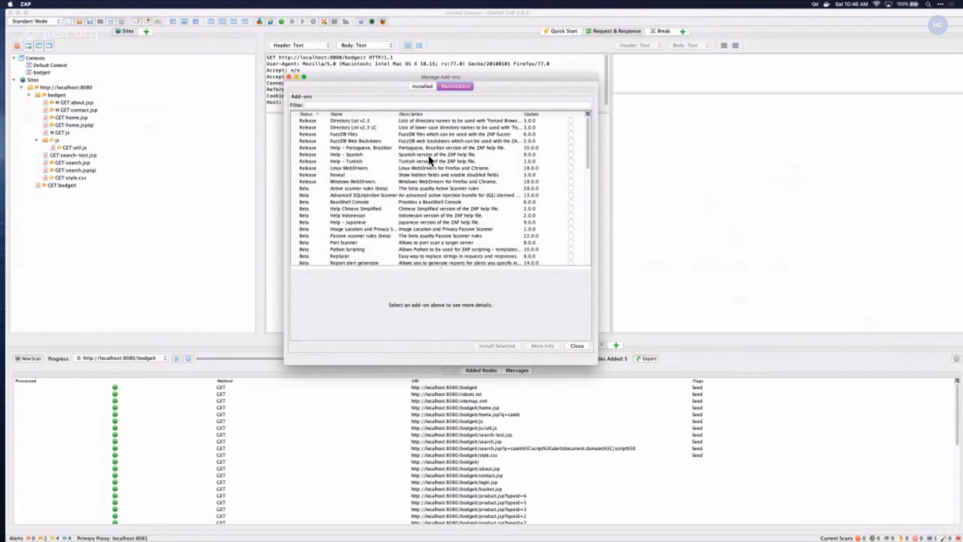
{"action": "scroll", "coordinate": [431, 159], "scroll_direction": "down", "scroll_amount": 2}
{"action": "scroll", "coordinate": [431, 160], "scroll_direction": "down", "scroll_amount": 3}
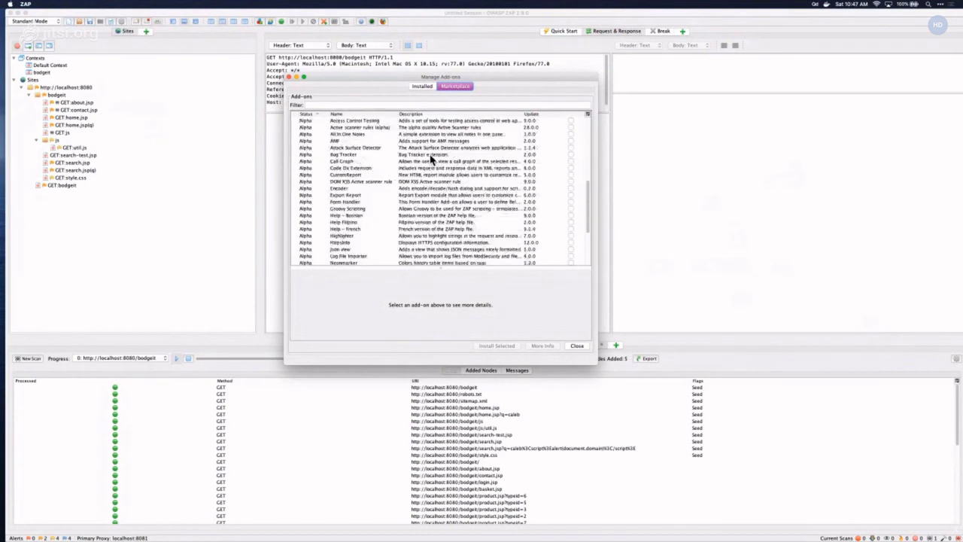
{"action": "scroll", "coordinate": [431, 160], "scroll_direction": "up", "scroll_amount": 5}
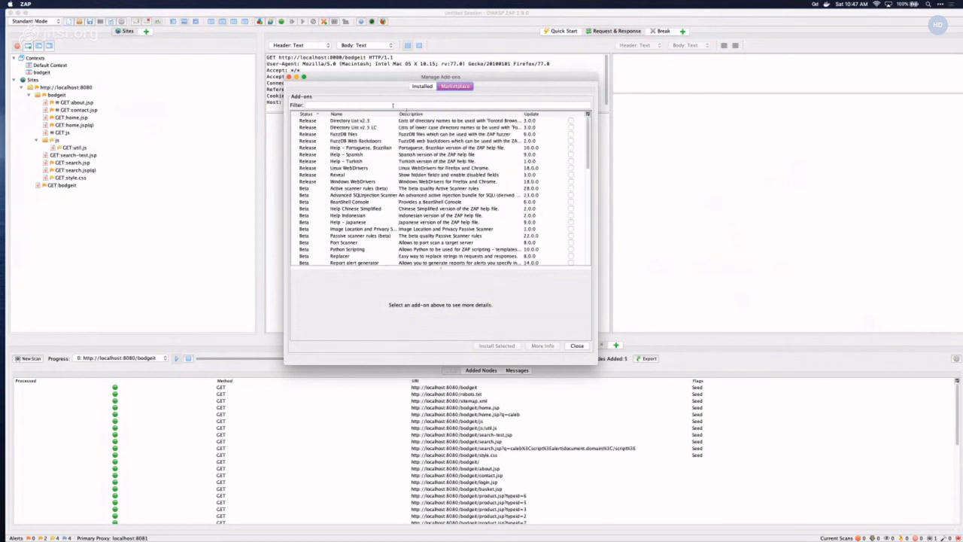
- Filter installed add-ons by 'script' and uninstall Community Scripts
{"action": "left_click", "coordinate": [392, 106]}
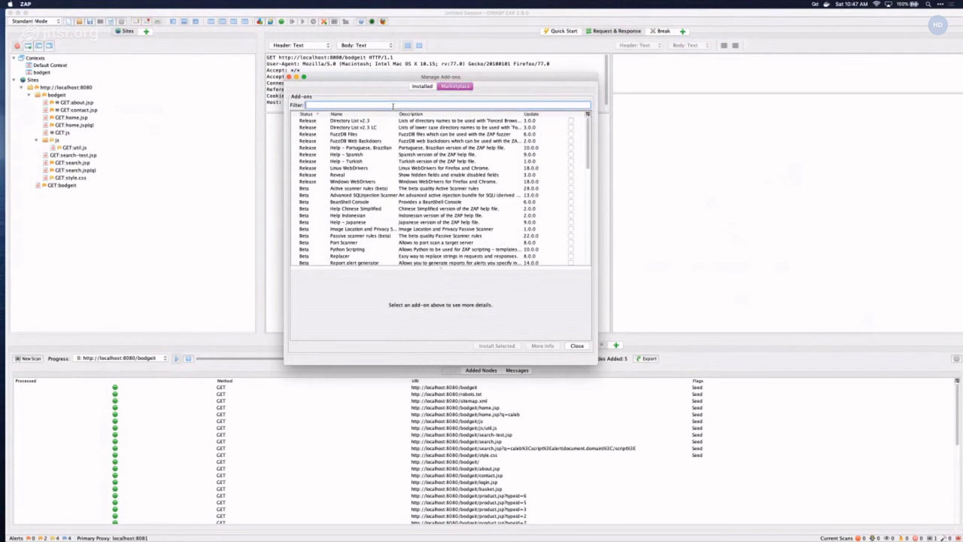
{"action": "type", "text": "script"}
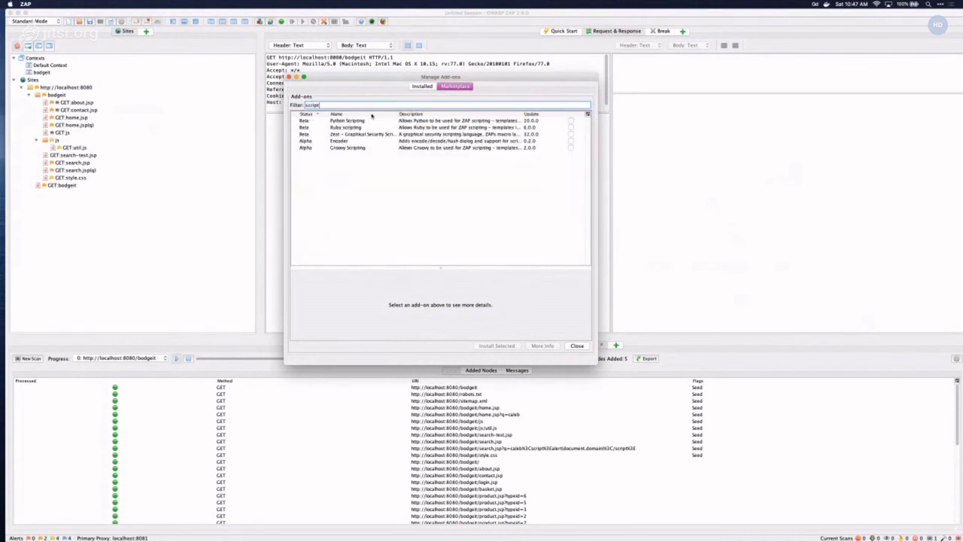
{"action": "key", "text": "super+a"}
{"action": "left_click", "coordinate": [422, 86]}
{"action": "type", "text": "srip"}
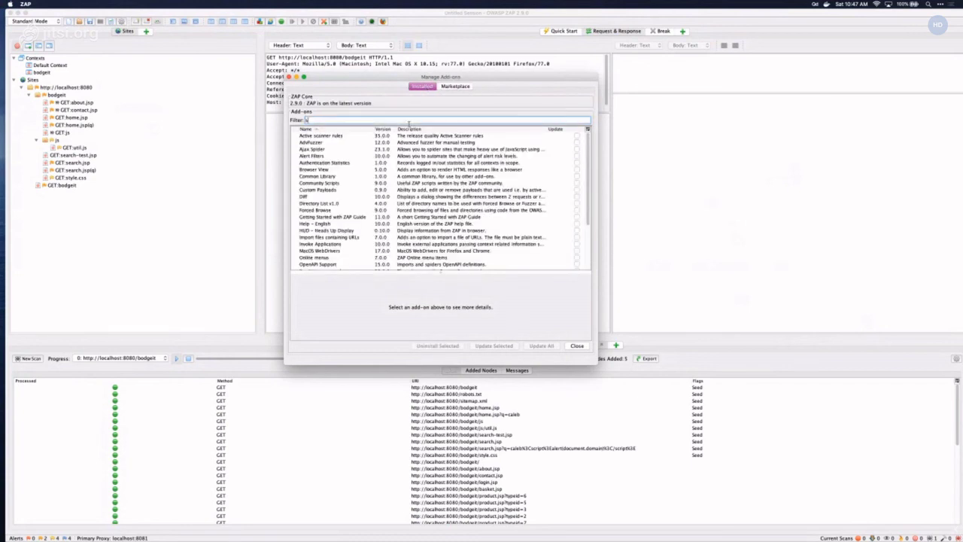
{"action": "key", "text": "BackSpace"}
{"action": "key", "text": "BackSpace"}
{"action": "key", "text": "BackSpace"}
{"action": "key", "text": "BackSpace"}
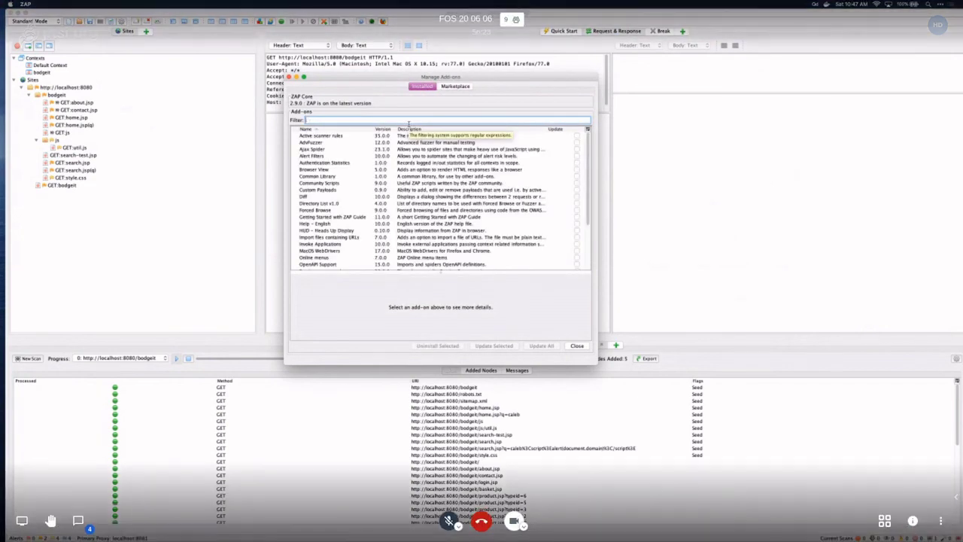
{"action": "type", "text": "script"}
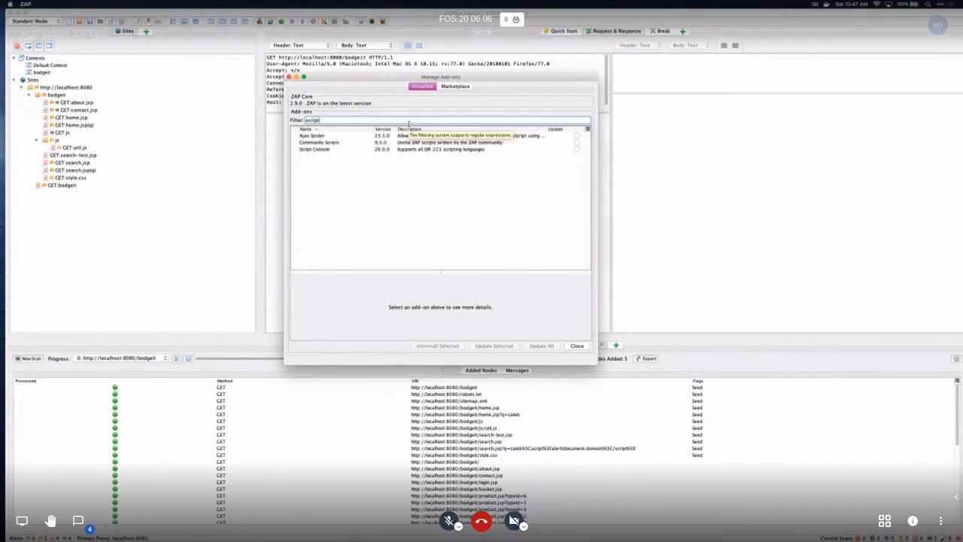
{"action": "left_click", "coordinate": [384, 143]}
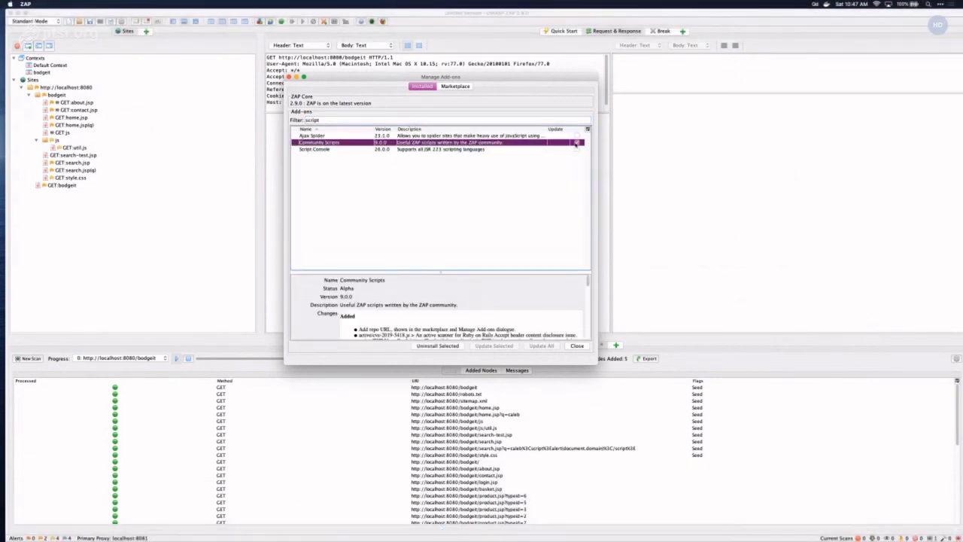
{"action": "left_click", "coordinate": [439, 345]}
{"action": "left_click", "coordinate": [510, 239]}
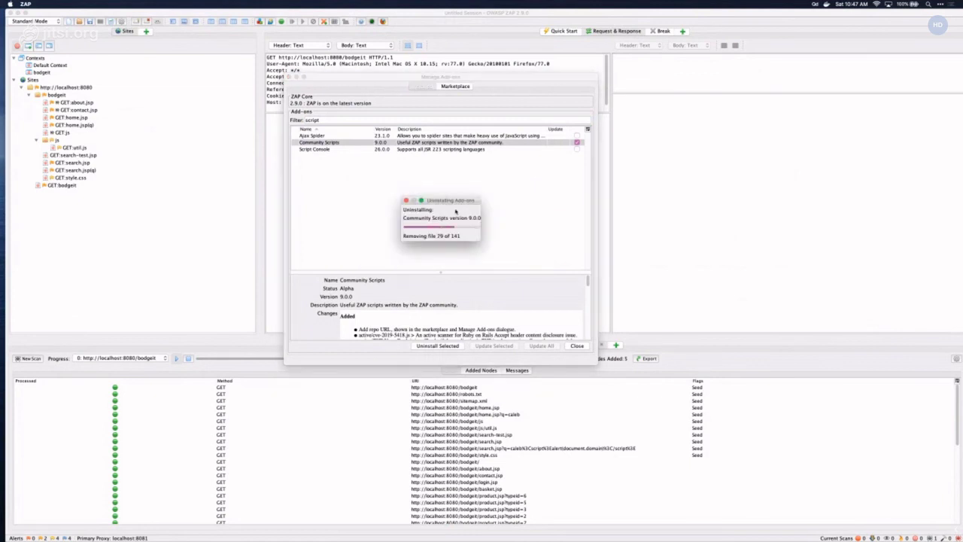
- Install Community Scripts from the Marketplace and close the add-on manager
{"action": "left_click", "coordinate": [455, 85]}
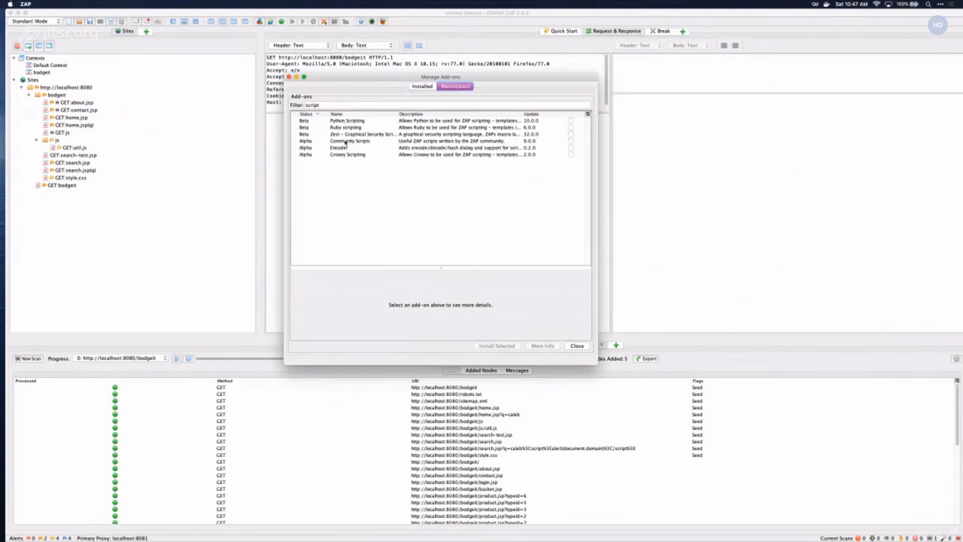
{"action": "left_click", "coordinate": [346, 141]}
{"action": "left_click", "coordinate": [571, 141]}
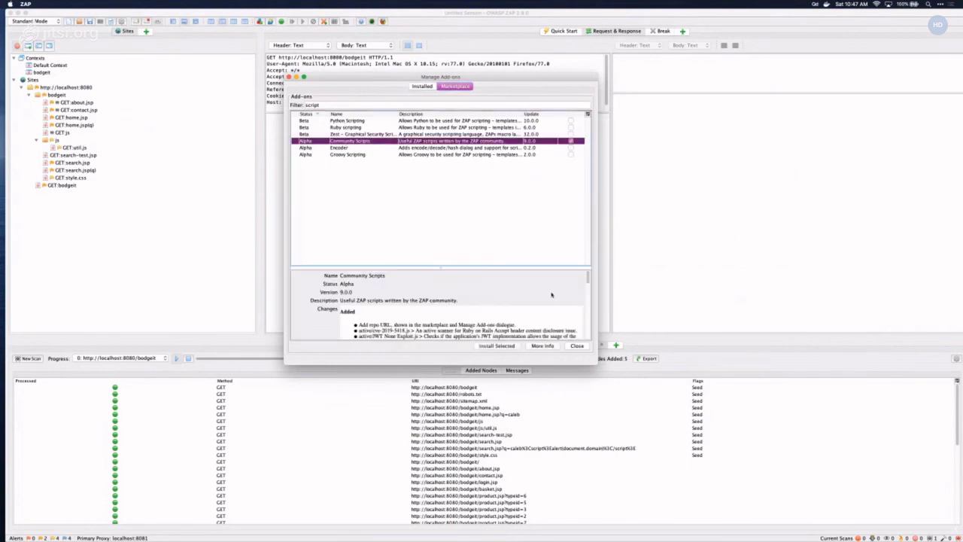
{"action": "left_click", "coordinate": [507, 347]}
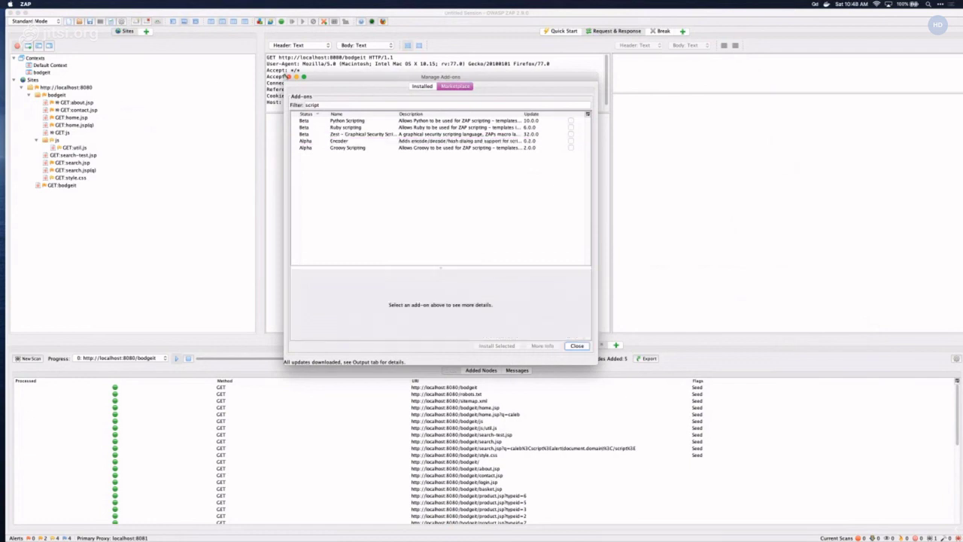
{"action": "left_click", "coordinate": [199, 77]}
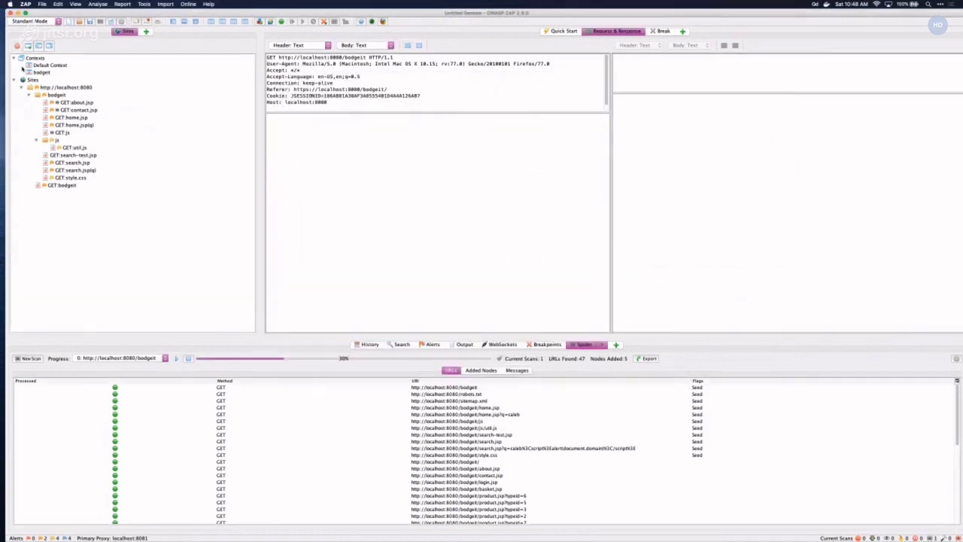
- Add the Scripts and Script Console panels to the workspace
{"action": "left_click", "coordinate": [151, 35]}
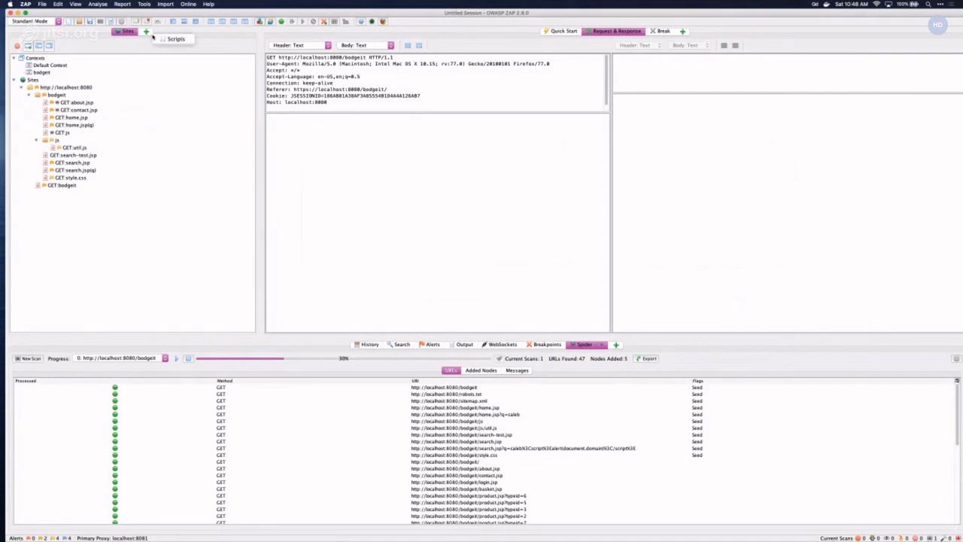
{"action": "left_click", "coordinate": [173, 38]}
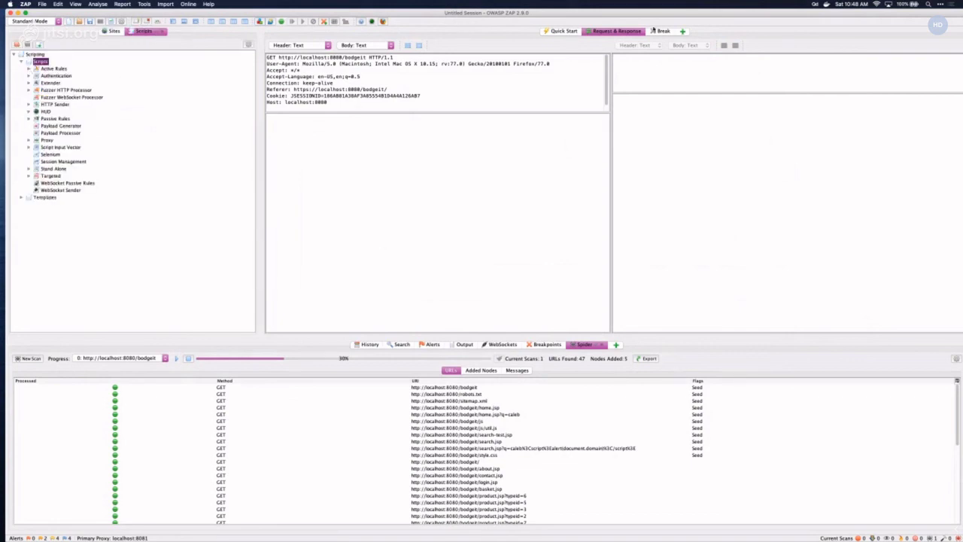
{"action": "left_click", "coordinate": [684, 31]}
{"action": "left_click", "coordinate": [691, 33]}
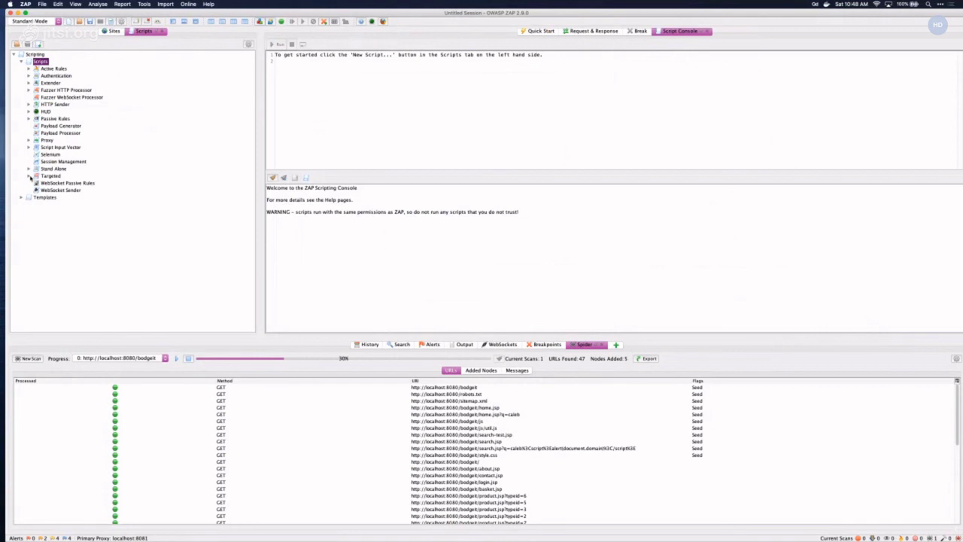
- Expand Targeted and Proxy scripts and open 'Drop requests not in scope.js'
{"action": "left_click", "coordinate": [29, 176]}
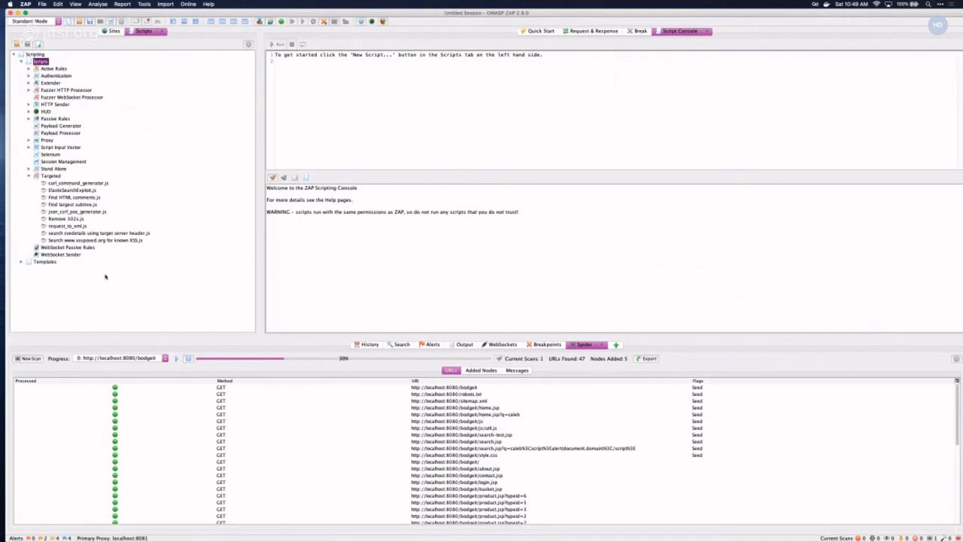
{"action": "left_click", "coordinate": [29, 140]}
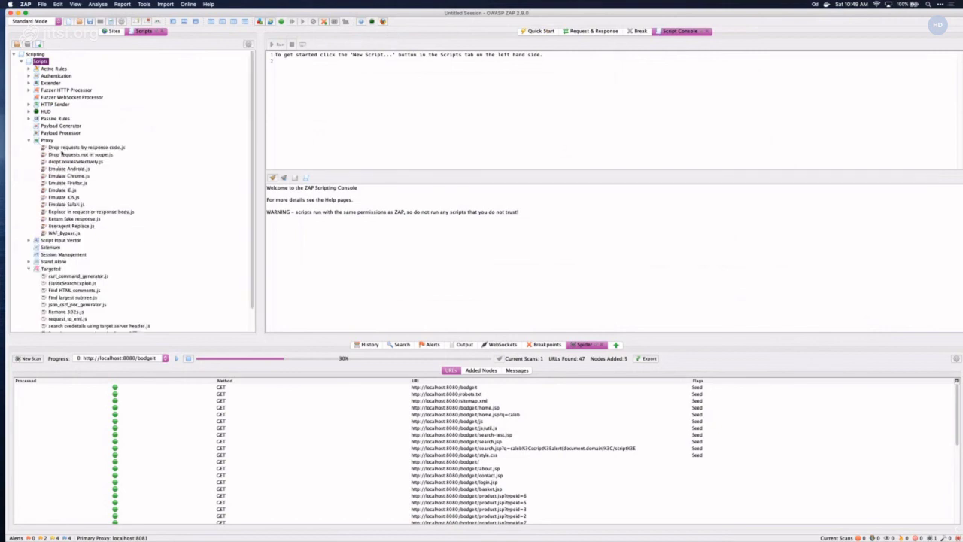
{"action": "left_click", "coordinate": [62, 154]}
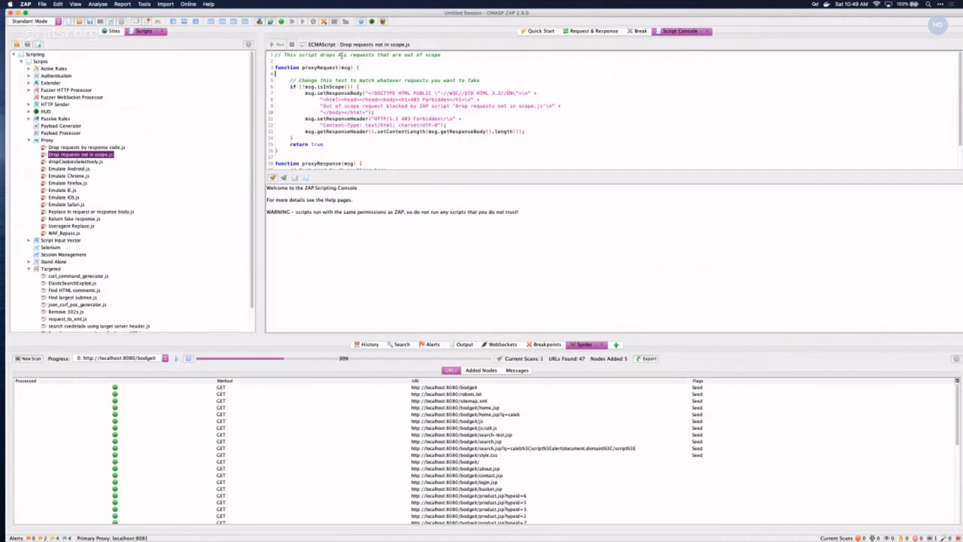
- Review the proxyRequest 403 response code and enable 'Drop requests not in scope.js'
{"action": "left_click_drag", "start_coordinate": [278, 65], "coordinate": [360, 86]}
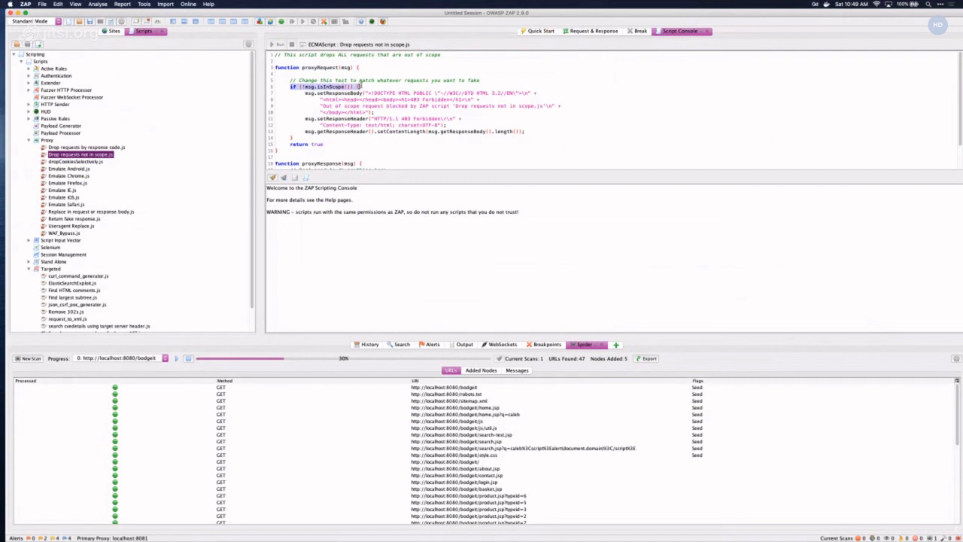
{"action": "left_click_drag", "start_coordinate": [303, 93], "coordinate": [463, 114]}
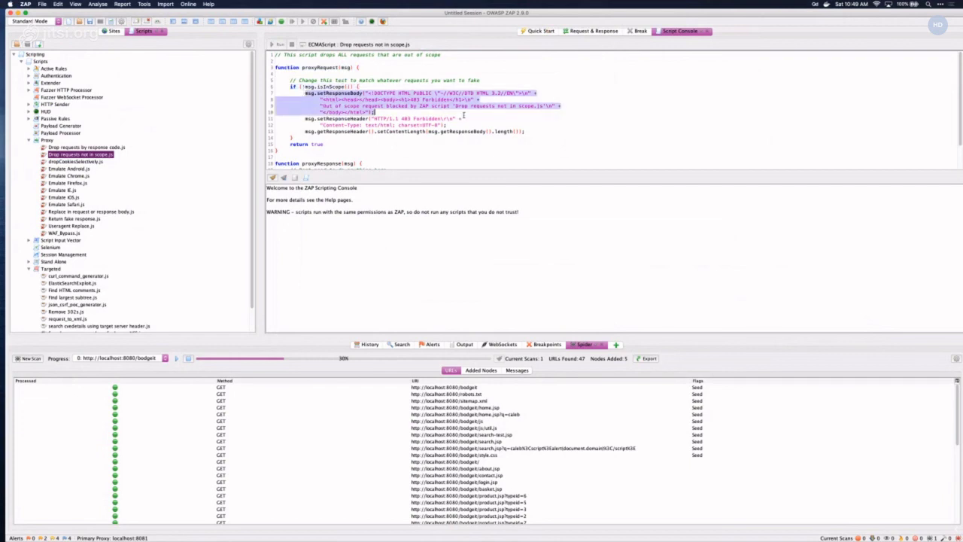
{"action": "right_click", "coordinate": [110, 160]}
{"action": "left_click", "coordinate": [114, 161]}
{"action": "mouse_move", "coordinate": [598, 529]}
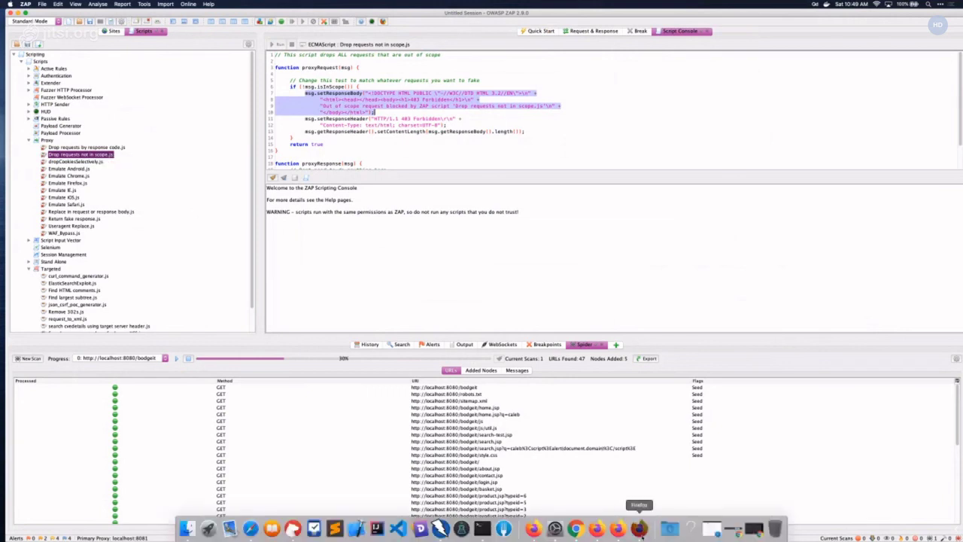
{"action": "left_click", "coordinate": [639, 528]}
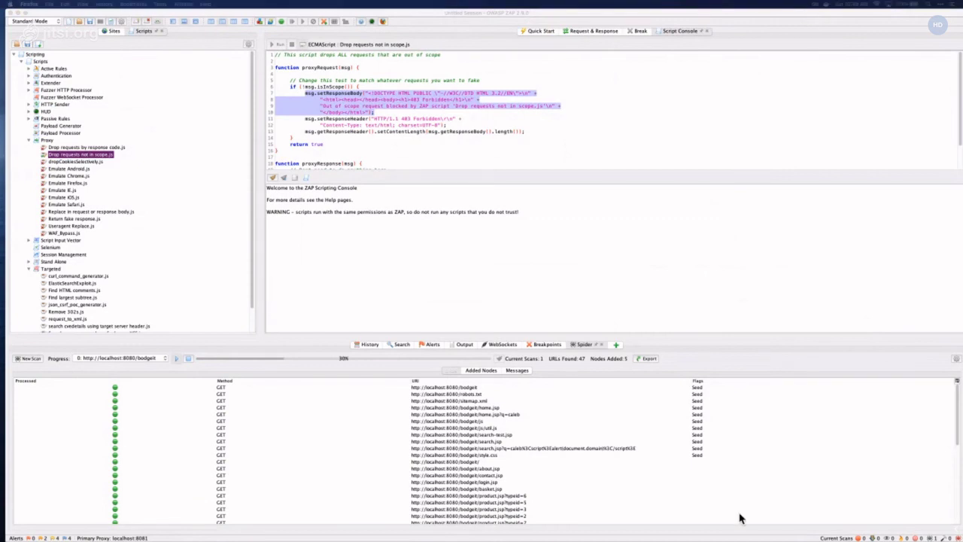
- Re-request the BodgeIt search URL through the proxy to get 403 Forbidden, hiding the HUD panels
{"action": "mouse_move", "coordinate": [733, 535]}
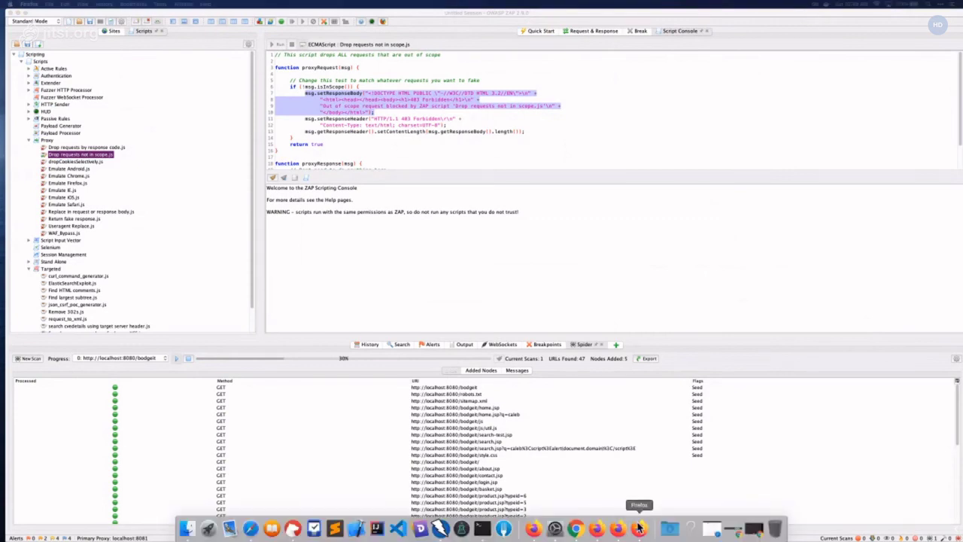
{"action": "left_click", "coordinate": [606, 536]}
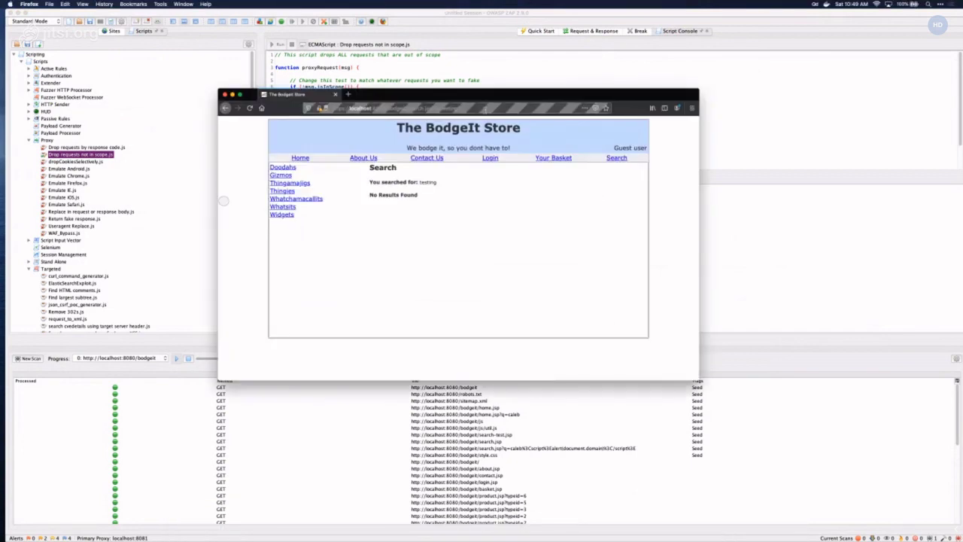
{"action": "left_click", "coordinate": [367, 108]}
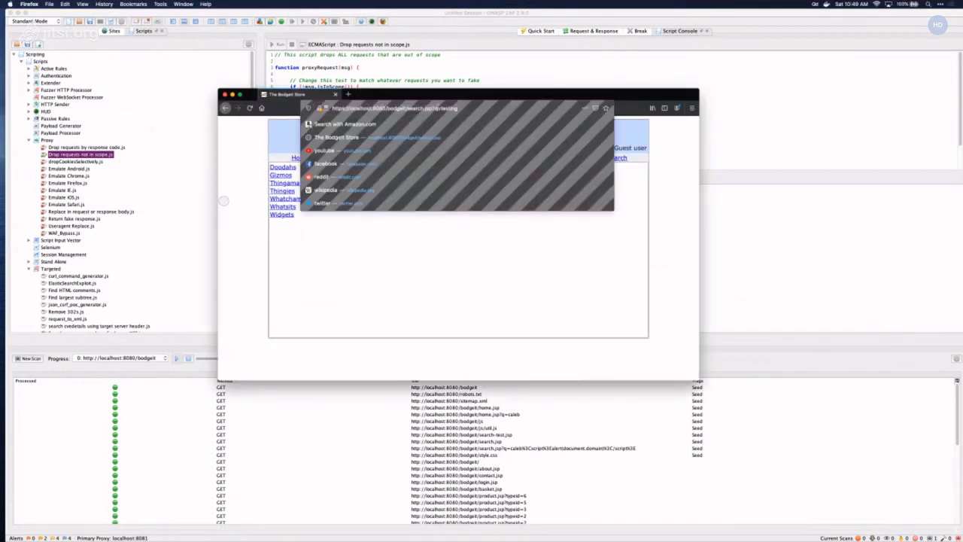
{"action": "key", "text": "Return"}
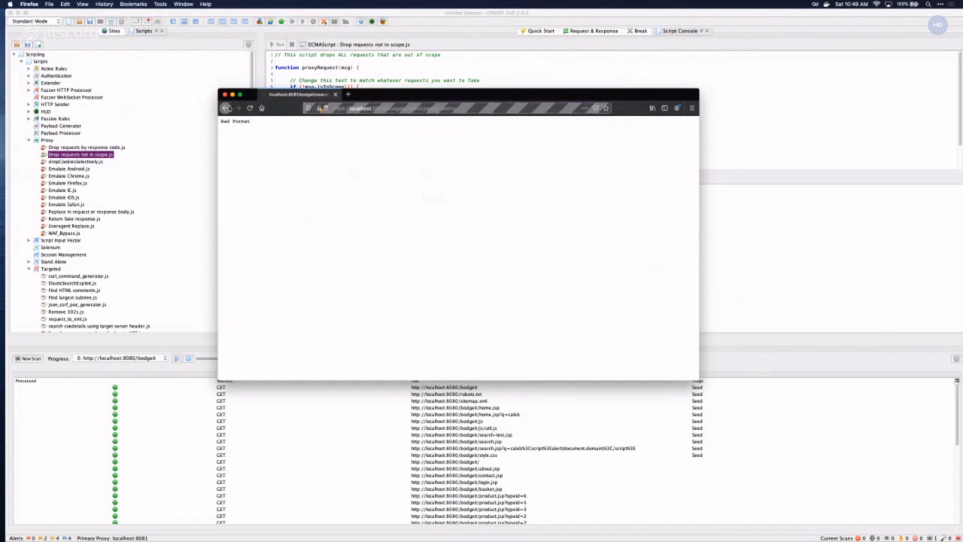
{"action": "left_click", "coordinate": [226, 108]}
{"action": "left_click", "coordinate": [388, 108]}
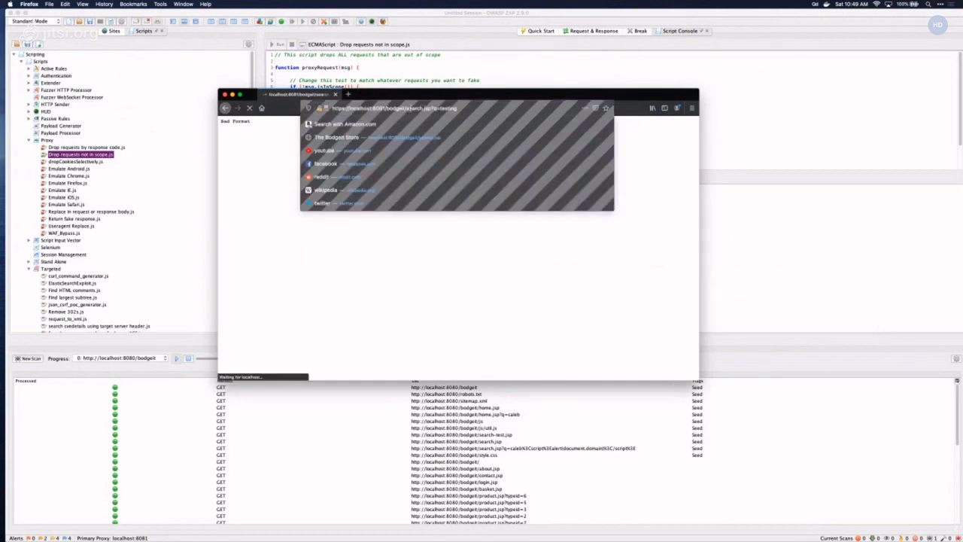
{"action": "key", "text": "Return"}
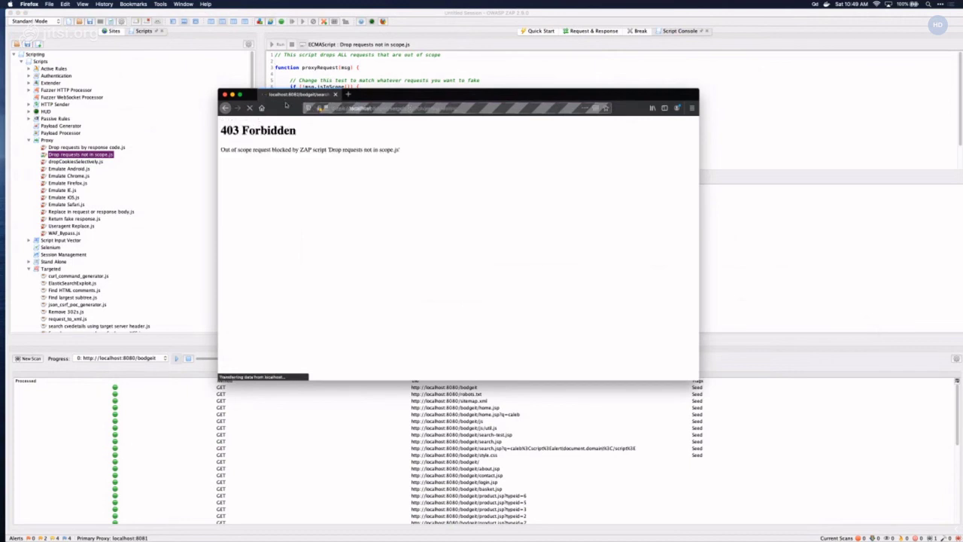
{"action": "left_click_drag", "start_coordinate": [286, 104], "coordinate": [328, 99]}
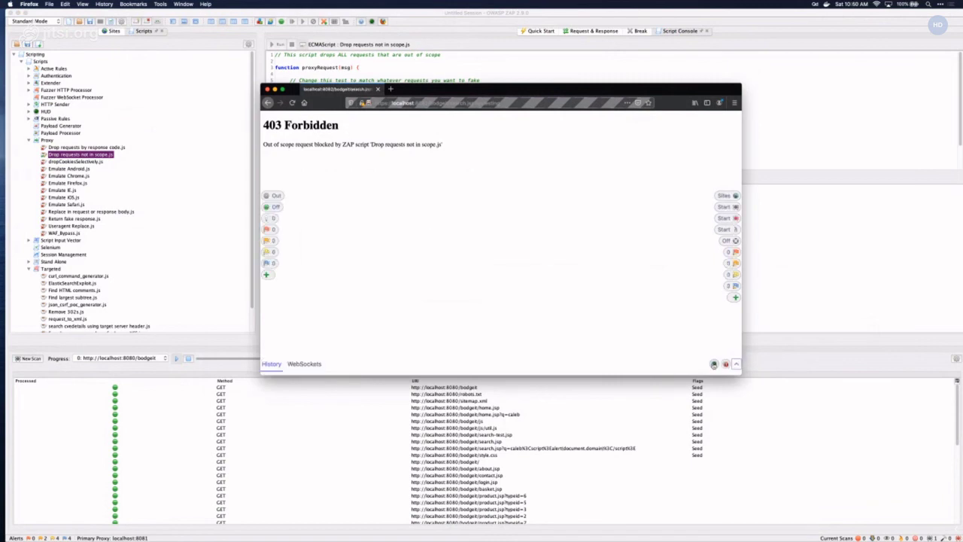
{"action": "left_click", "coordinate": [714, 364]}
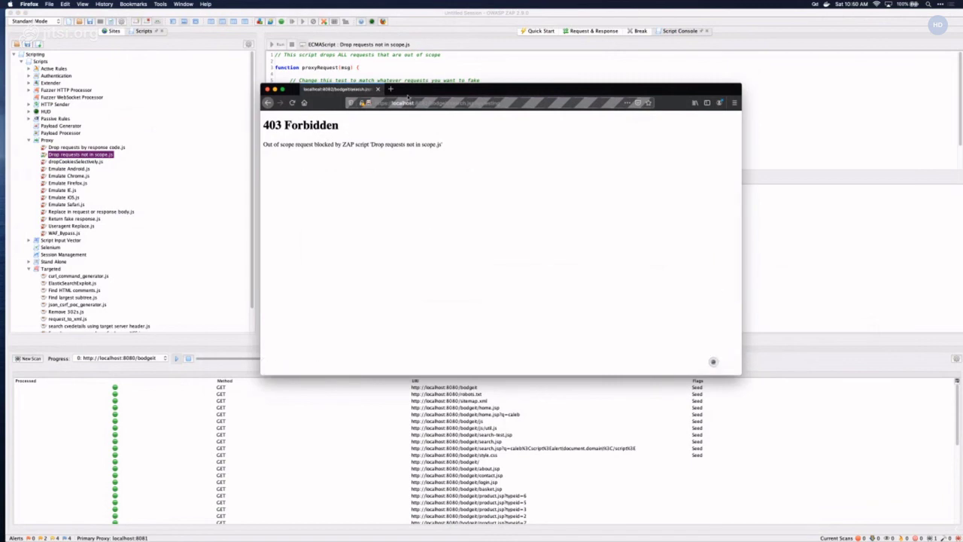
{"action": "left_click", "coordinate": [441, 76]}
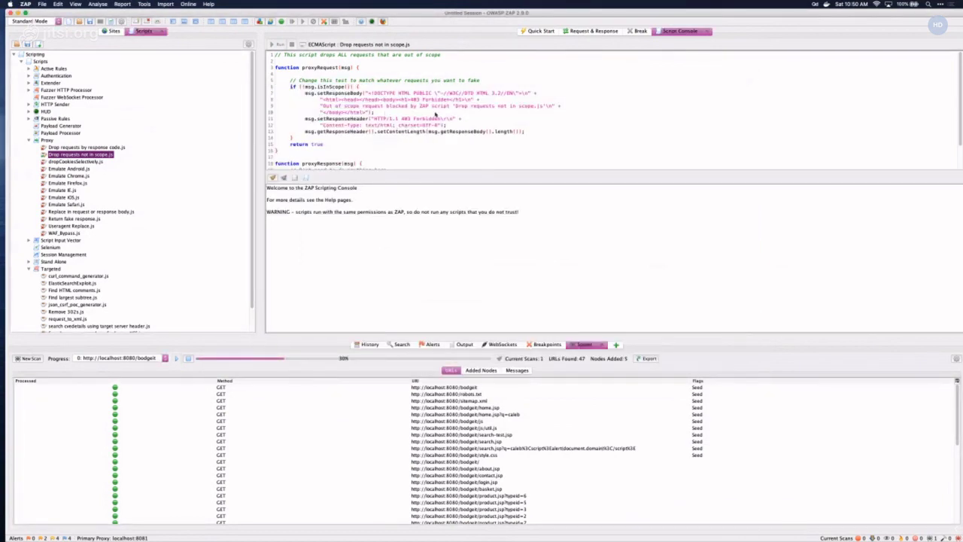
- Replace the block message on line 9 with 'Don't scan during demos'
{"action": "left_click_drag", "start_coordinate": [544, 106], "coordinate": [324, 106]}
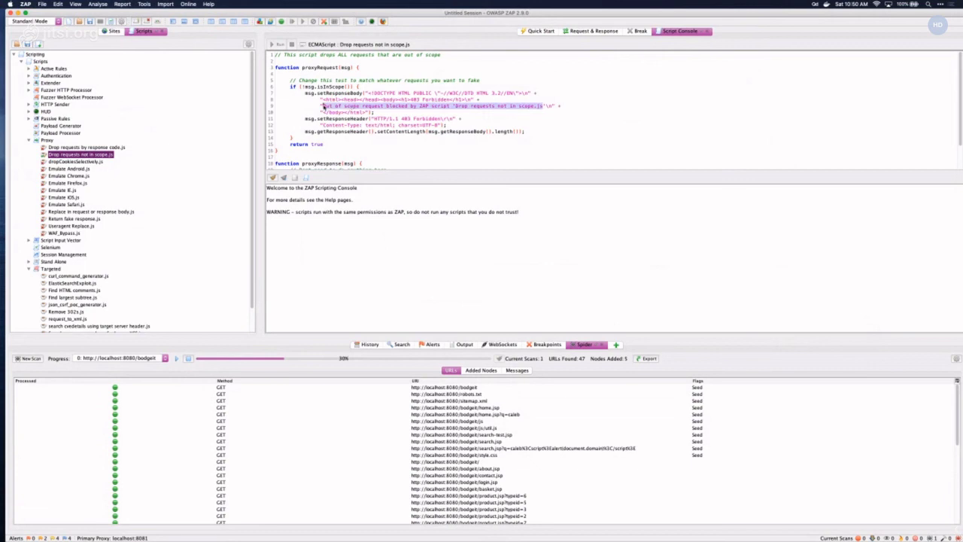
{"action": "key", "text": "BackSpace"}
{"action": "type", "text": "Don't "}
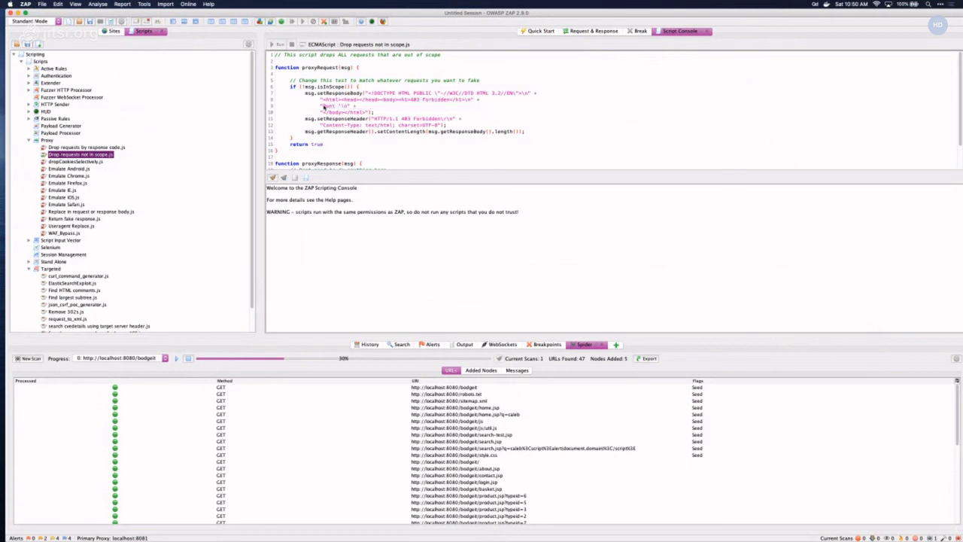
{"action": "type", "text": "scan during demos"}
- Reload the blocked search page in Firefox to confirm the new message
{"action": "mouse_move", "coordinate": [377, 530]}
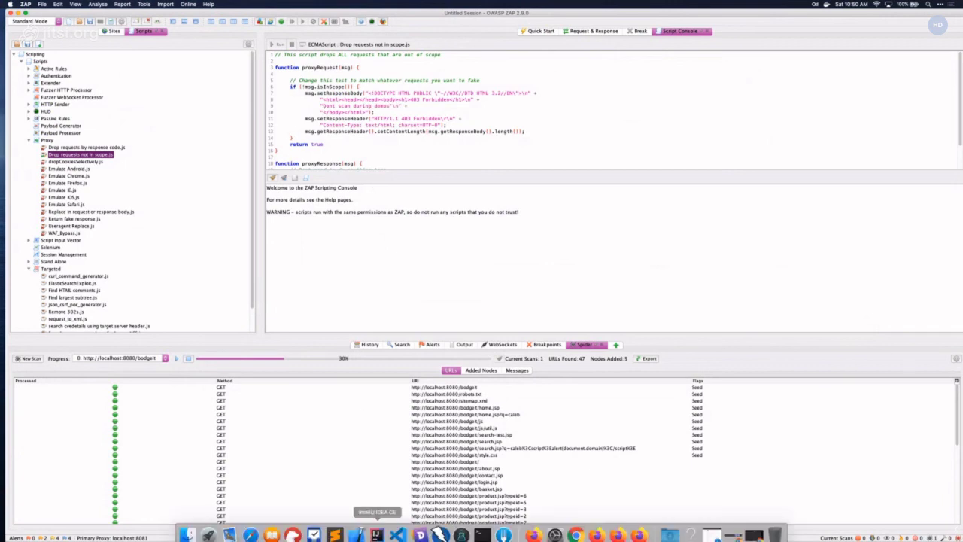
{"action": "left_click", "coordinate": [637, 529]}
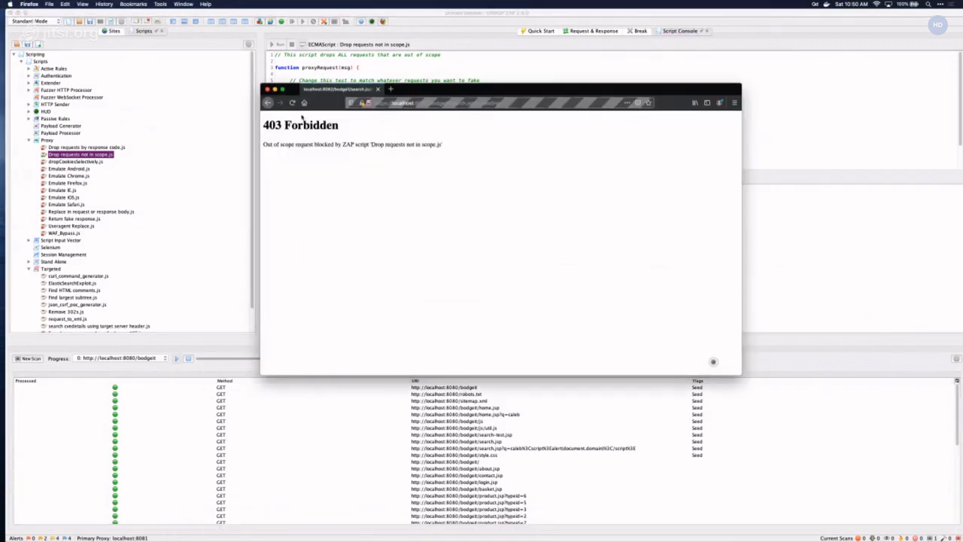
{"action": "left_click", "coordinate": [292, 103]}
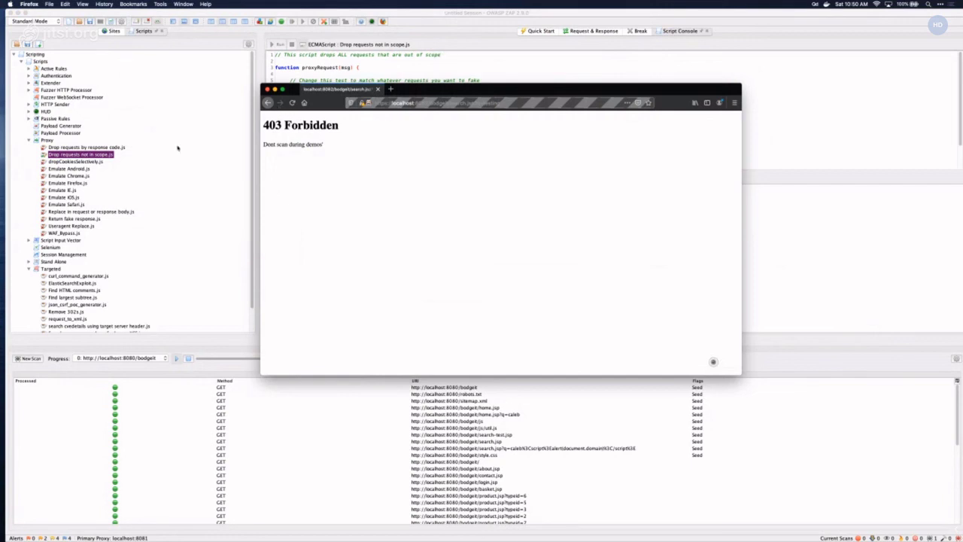
{"action": "left_click", "coordinate": [189, 97]}
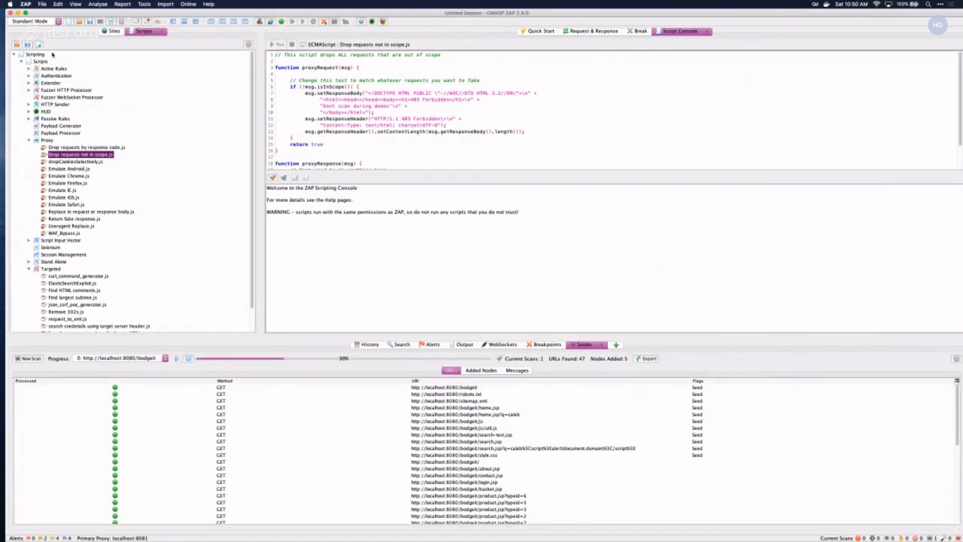
- Start an AJAX Spider scan on the bodgeit node using visible Firefox
{"action": "left_click", "coordinate": [112, 32]}
{"action": "left_click", "coordinate": [56, 95]}
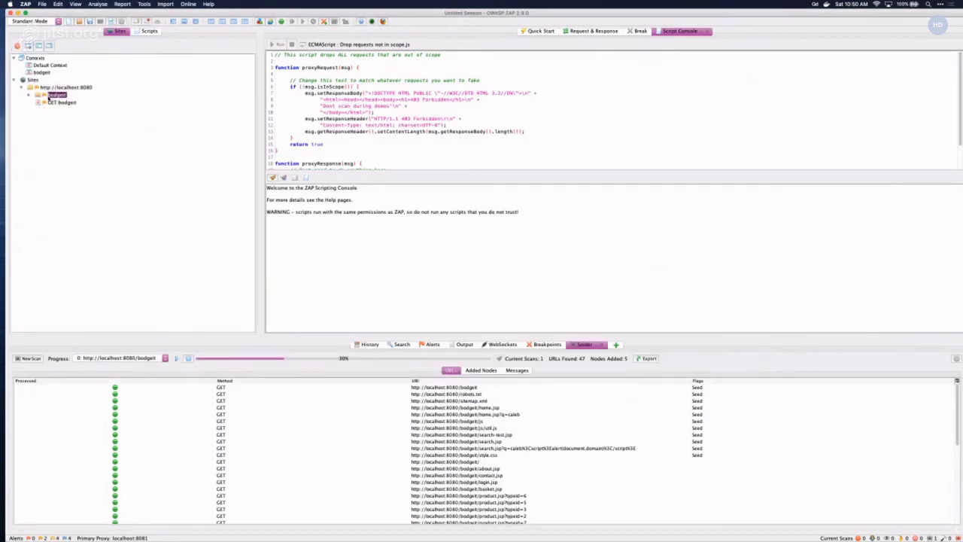
{"action": "right_click", "coordinate": [49, 96]}
{"action": "mouse_move", "coordinate": [64, 103]}
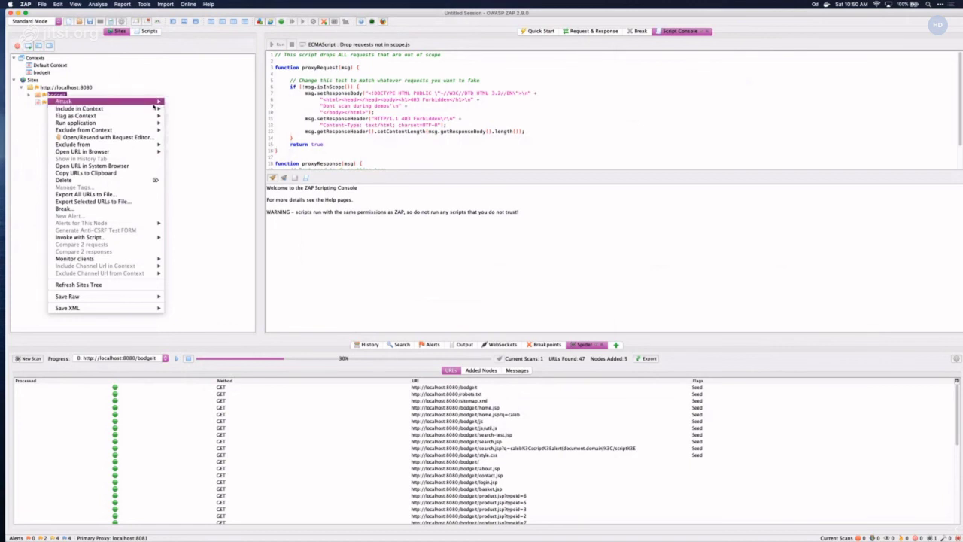
{"action": "mouse_move", "coordinate": [154, 101]}
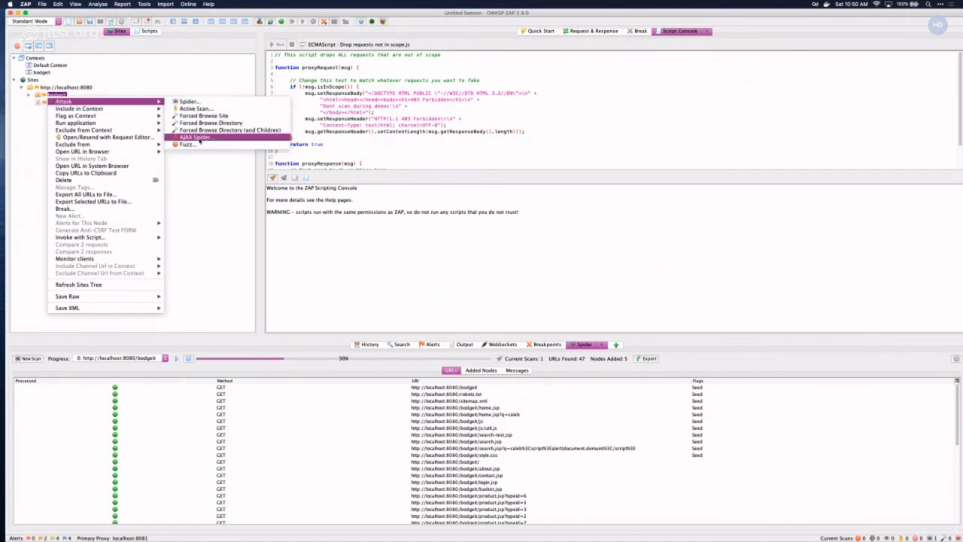
{"action": "left_click", "coordinate": [197, 139]}
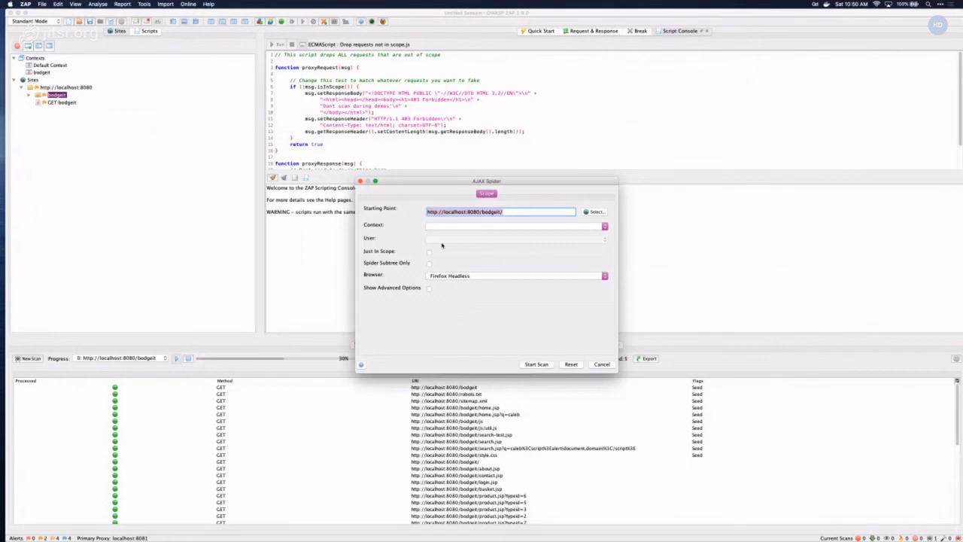
{"action": "left_click", "coordinate": [455, 275]}
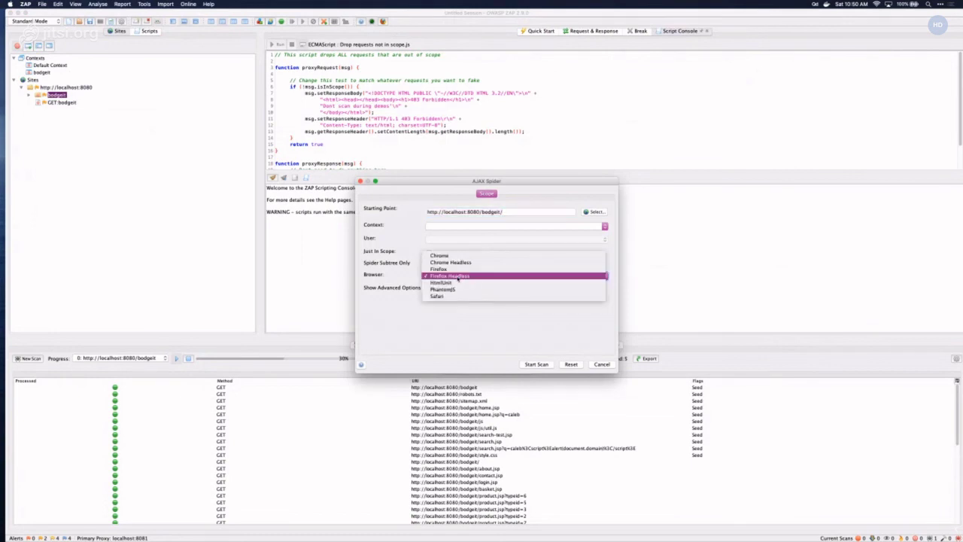
{"action": "left_click", "coordinate": [450, 268]}
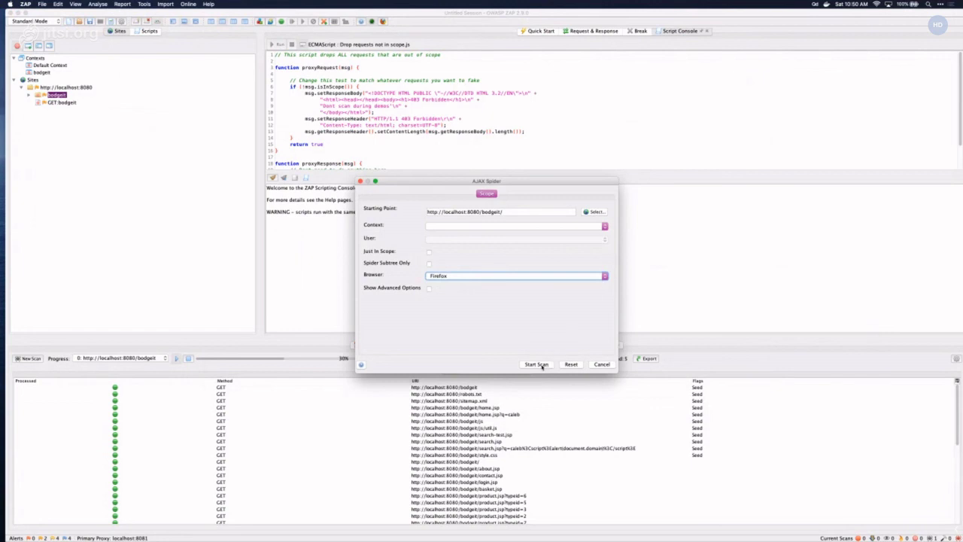
{"action": "left_click", "coordinate": [537, 365]}
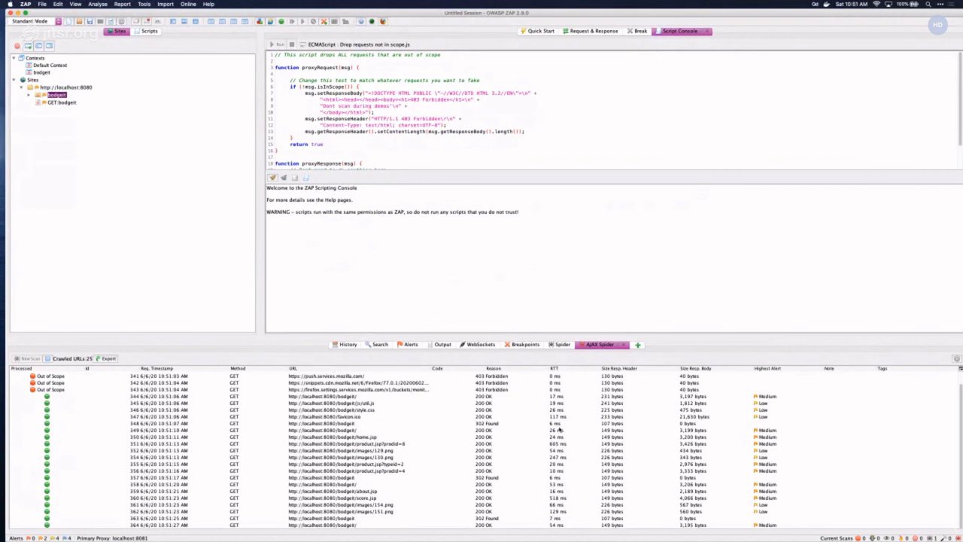
- Watch the crawl in Firefox and ZAP, then show the Request & Response view
{"action": "mouse_move", "coordinate": [586, 525]}
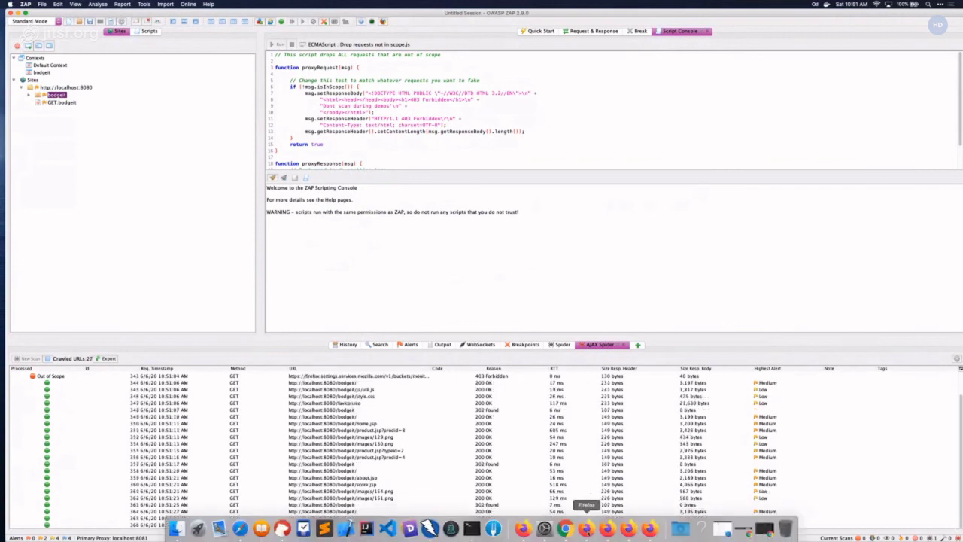
{"action": "left_click", "coordinate": [586, 528]}
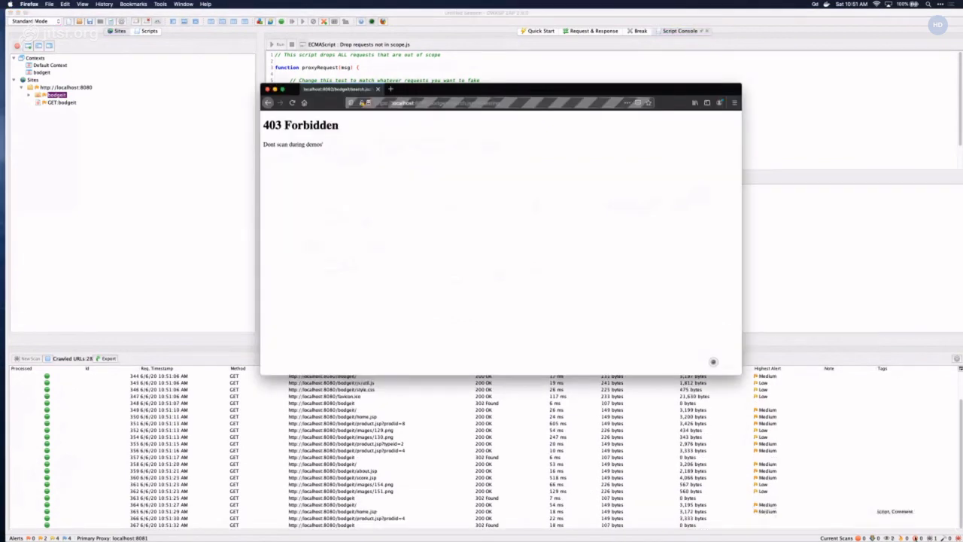
{"action": "left_click", "coordinate": [930, 539]}
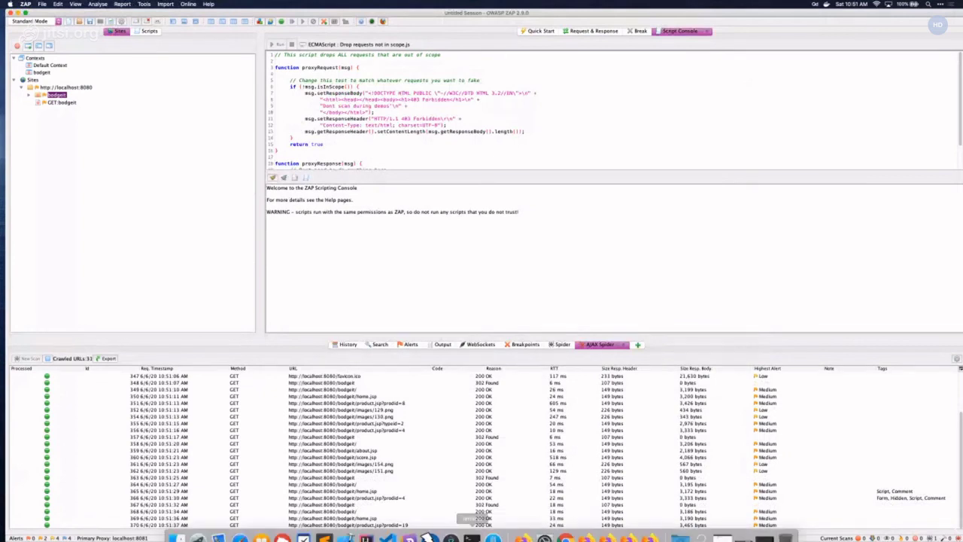
{"action": "left_click", "coordinate": [609, 528]}
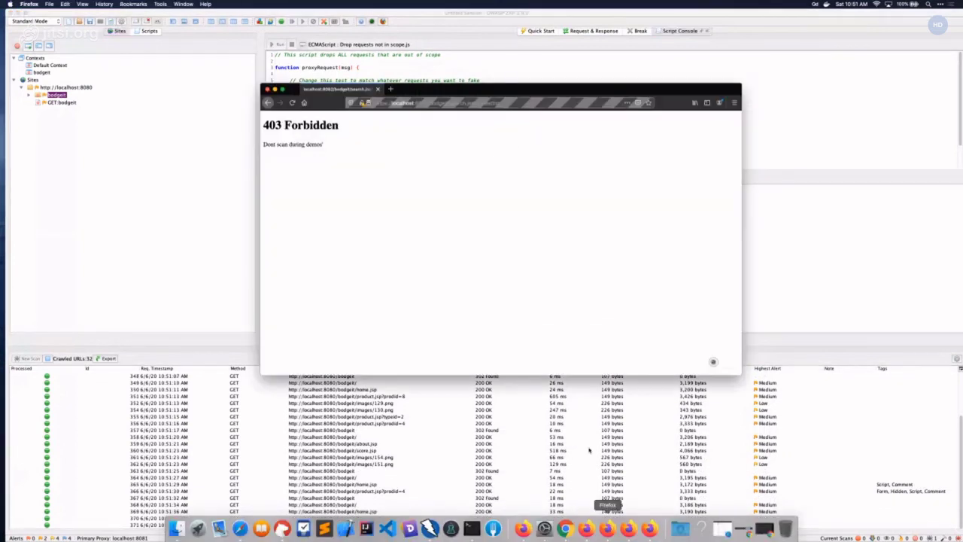
{"action": "left_click", "coordinate": [253, 93]}
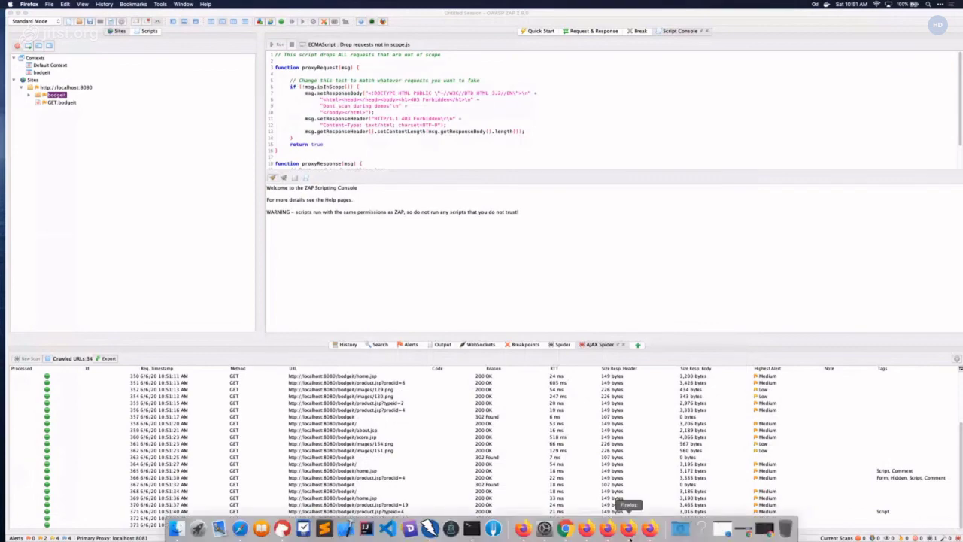
{"action": "left_click", "coordinate": [649, 528]}
{"action": "key", "text": "super+Tab"}
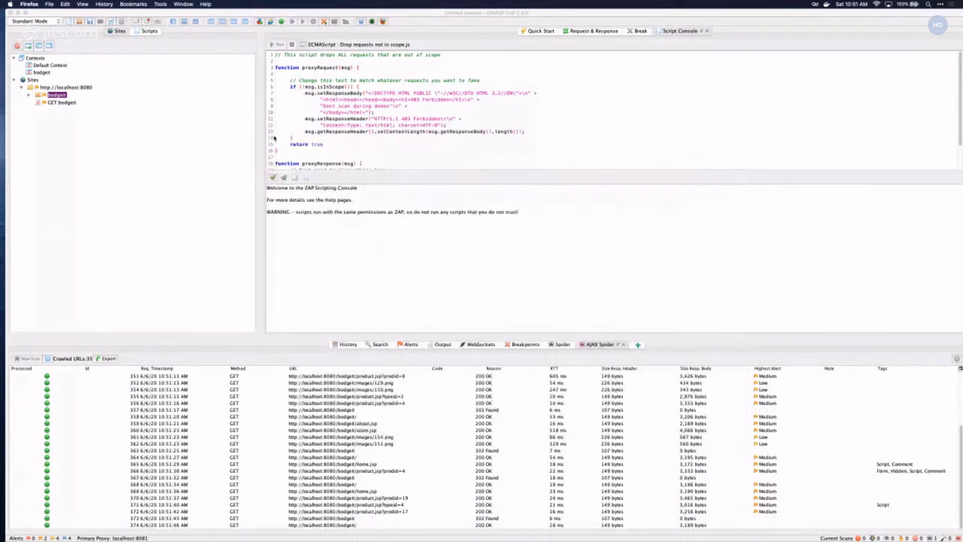
{"action": "left_click", "coordinate": [584, 348]}
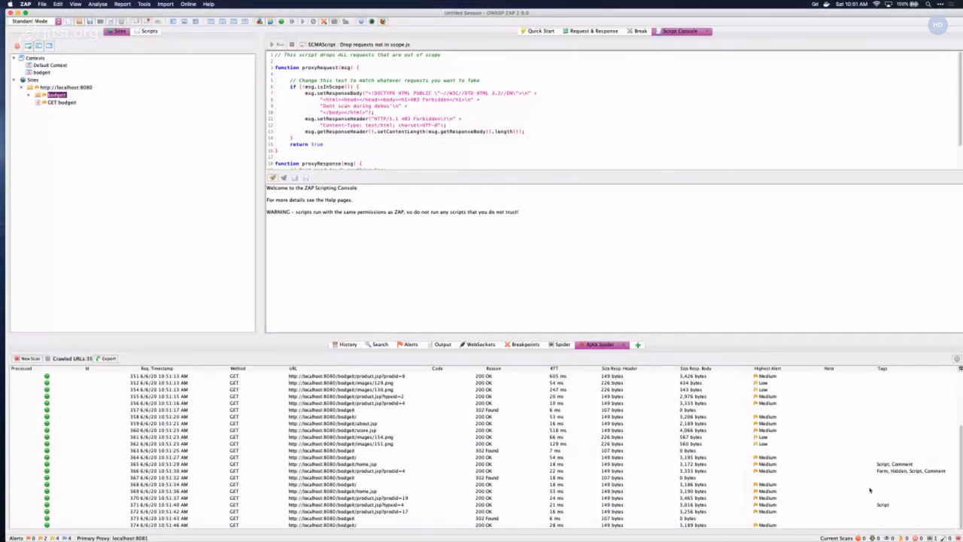
{"action": "scroll", "coordinate": [666, 422], "scroll_direction": "up", "scroll_amount": 4}
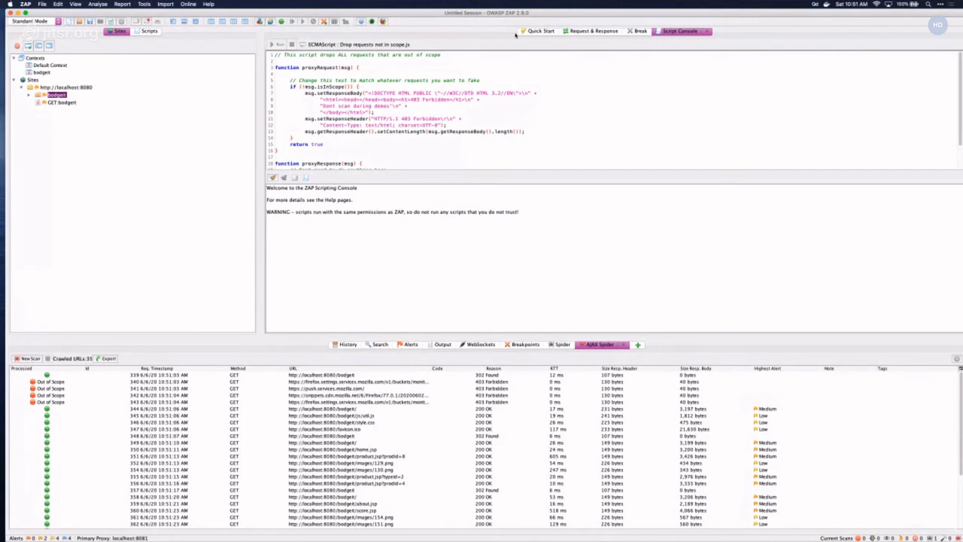
{"action": "left_click", "coordinate": [594, 31]}
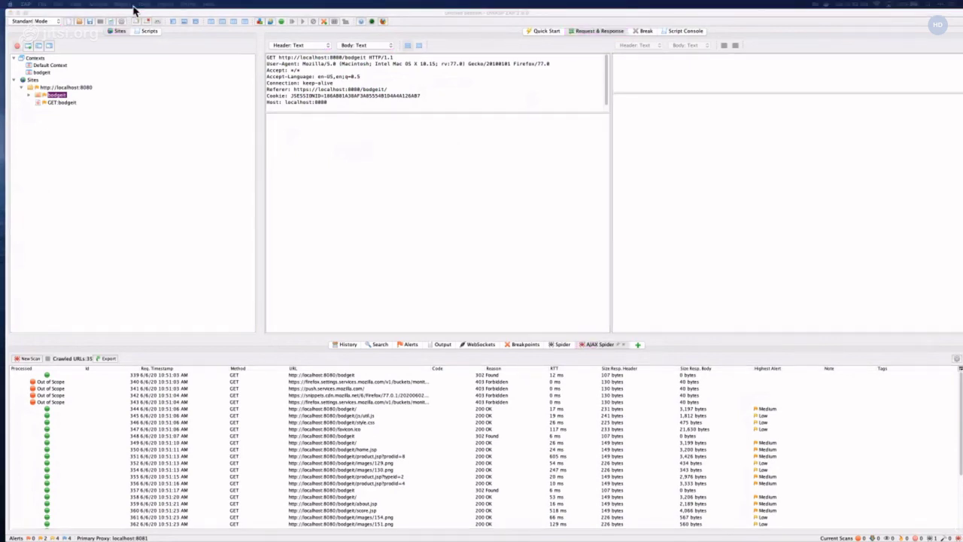
- Open the Tools menu
{"action": "left_click", "coordinate": [144, 5]}
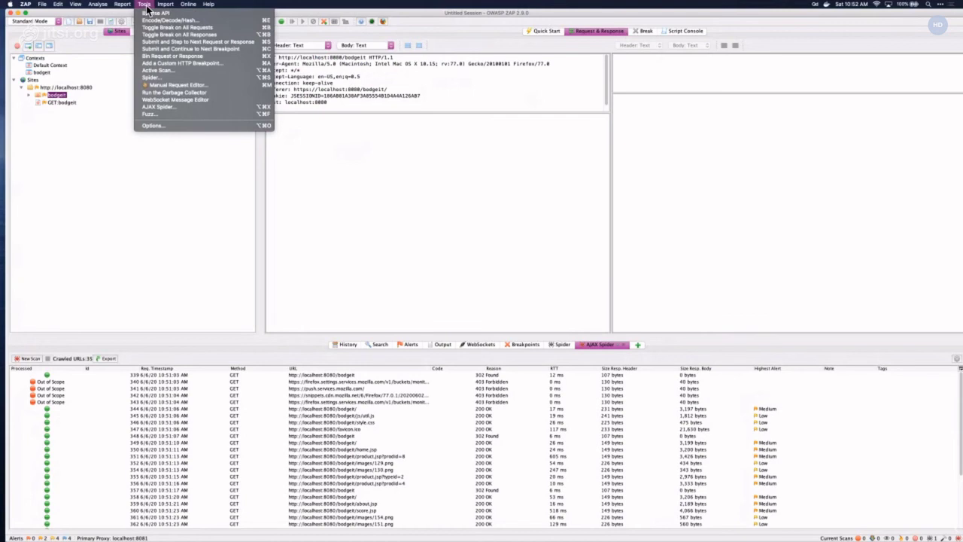
- Open Options, clear the search filter, and inspect the Absence of Anti-CSRF Tokens passive rule
{"action": "left_click", "coordinate": [171, 126]}
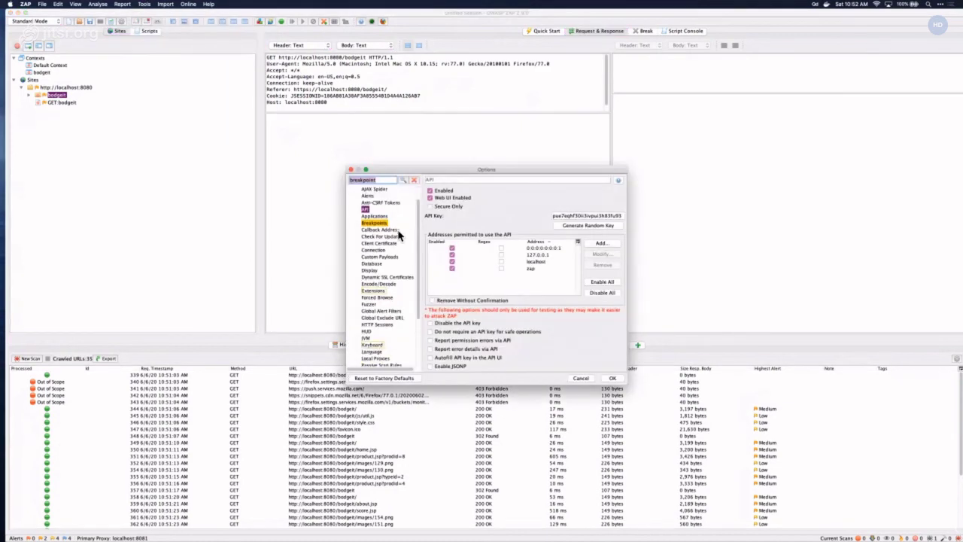
{"action": "left_click", "coordinate": [413, 181]}
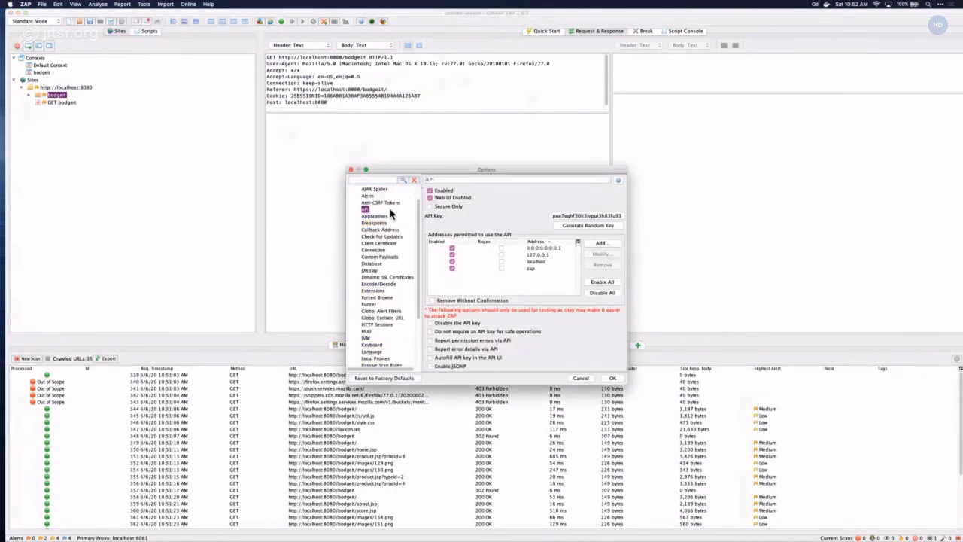
{"action": "scroll", "coordinate": [387, 226], "scroll_direction": "down", "scroll_amount": 3}
{"action": "scroll", "coordinate": [386, 236], "scroll_direction": "down", "scroll_amount": 1}
{"action": "left_click", "coordinate": [399, 324]}
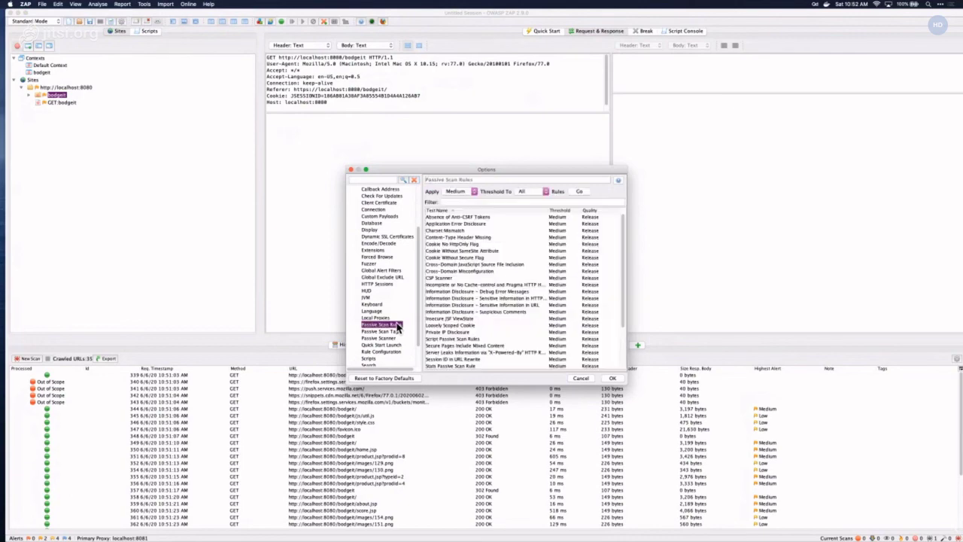
{"action": "left_click", "coordinate": [482, 216]}
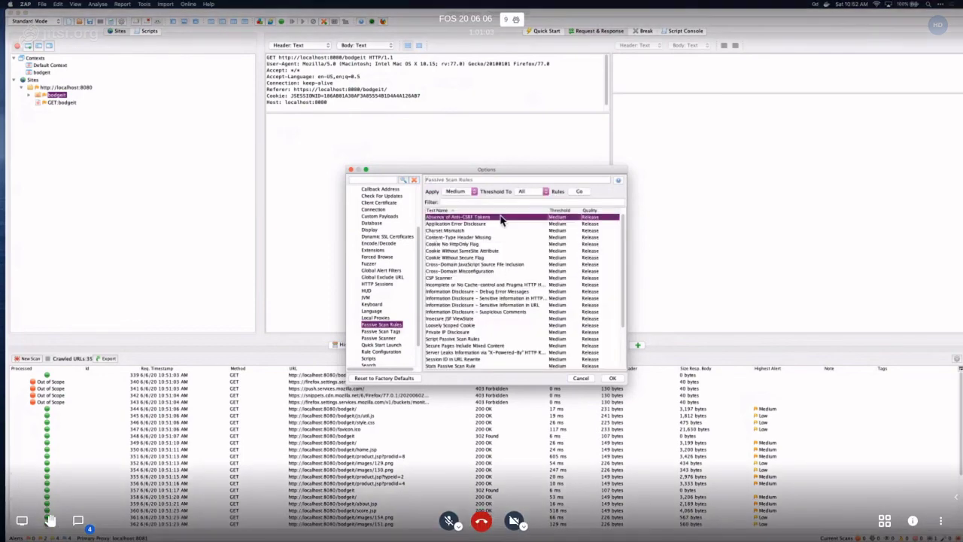
- Browse the Active Scan Input Vectors and Active Scan option pages
{"action": "scroll", "coordinate": [468, 256], "scroll_direction": "down", "scroll_amount": 5}
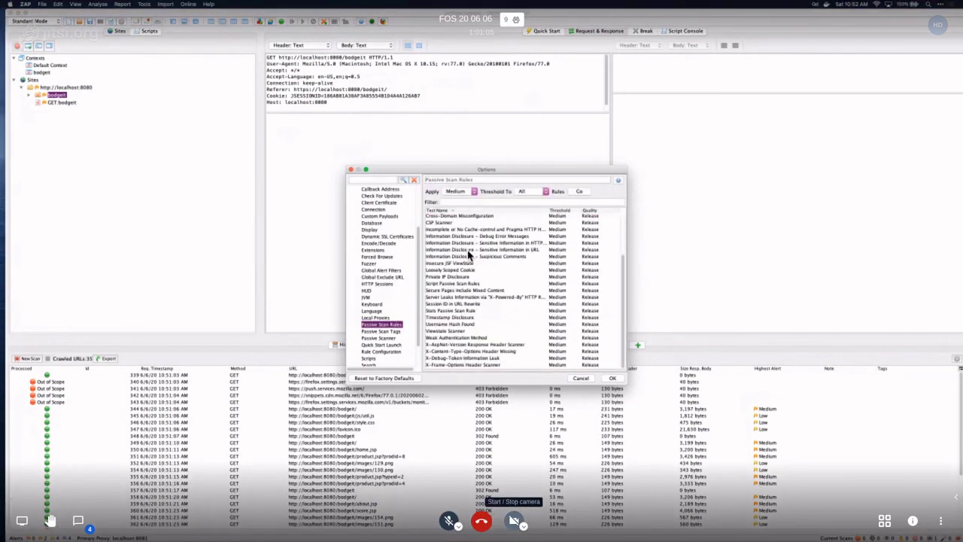
{"action": "scroll", "coordinate": [397, 316], "scroll_direction": "down", "scroll_amount": 2}
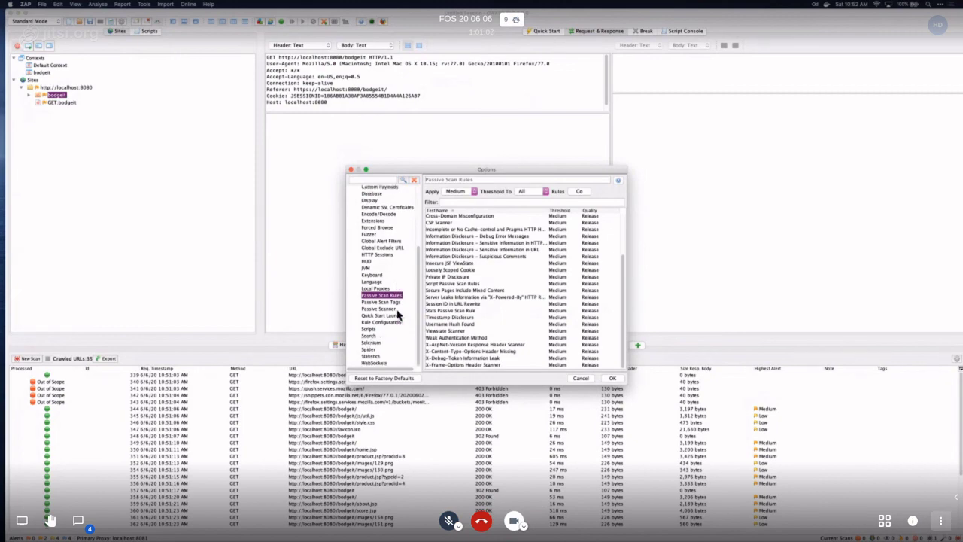
{"action": "scroll", "coordinate": [398, 316], "scroll_direction": "up", "scroll_amount": 10}
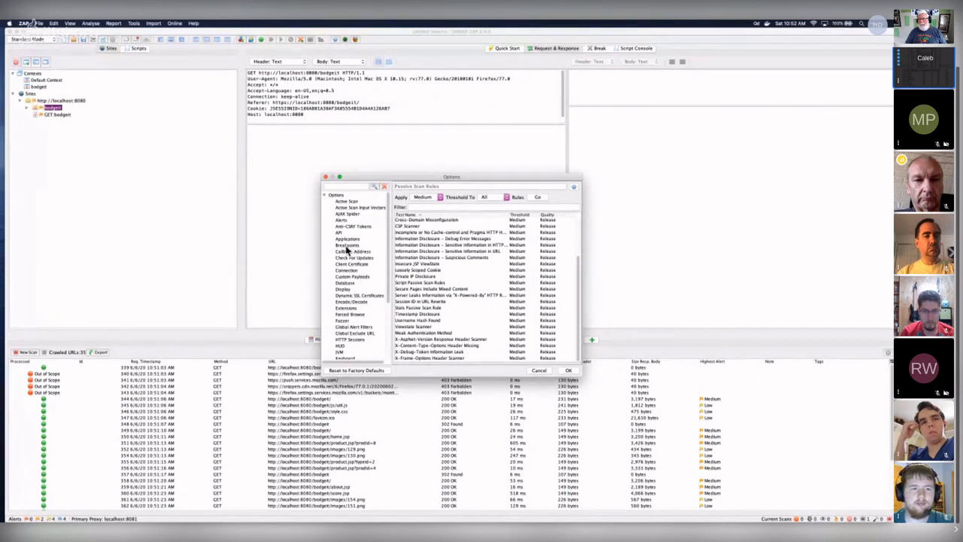
{"action": "left_click", "coordinate": [358, 210]}
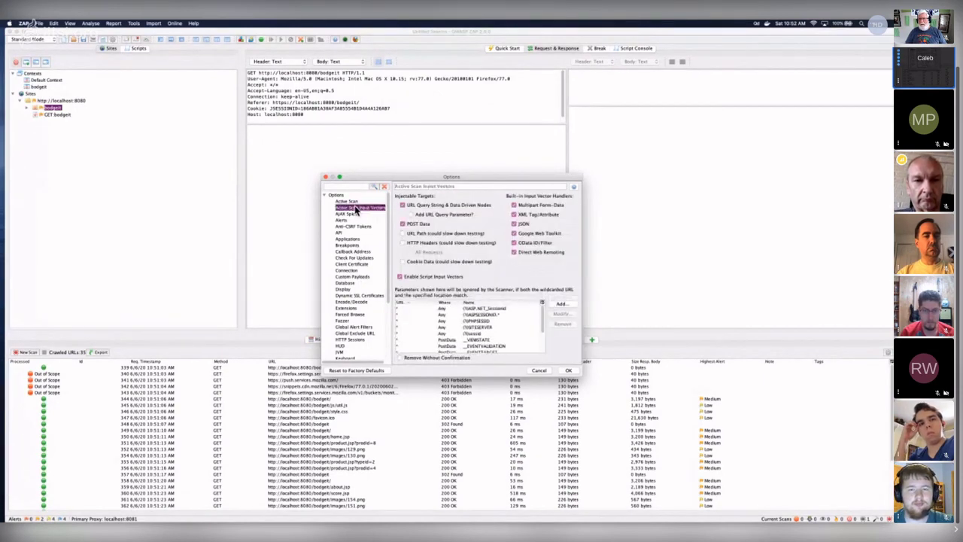
{"action": "left_click", "coordinate": [347, 201]}
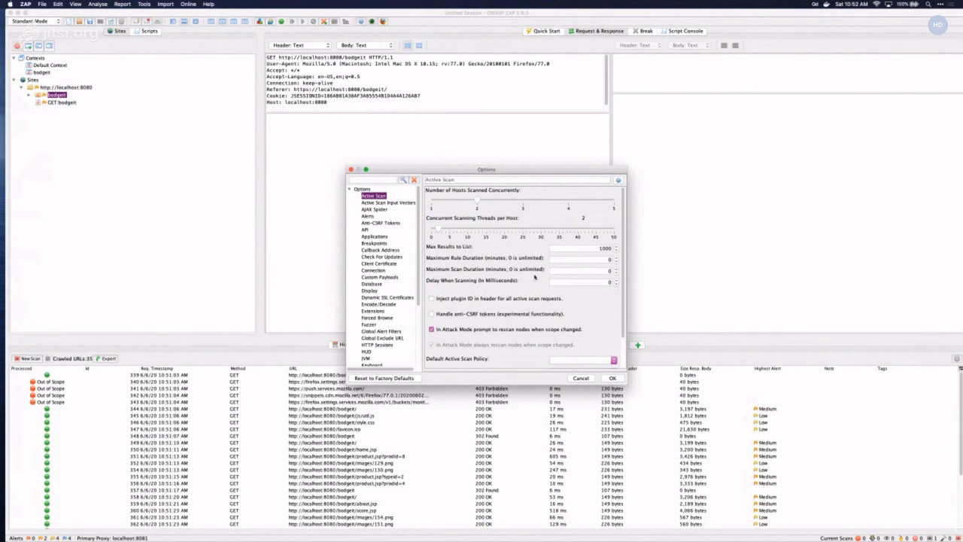
- Review the Active Scan, Input Vectors and AJAX Spider pages, then confirm with OK
{"action": "scroll", "coordinate": [535, 278], "scroll_direction": "down", "scroll_amount": 2}
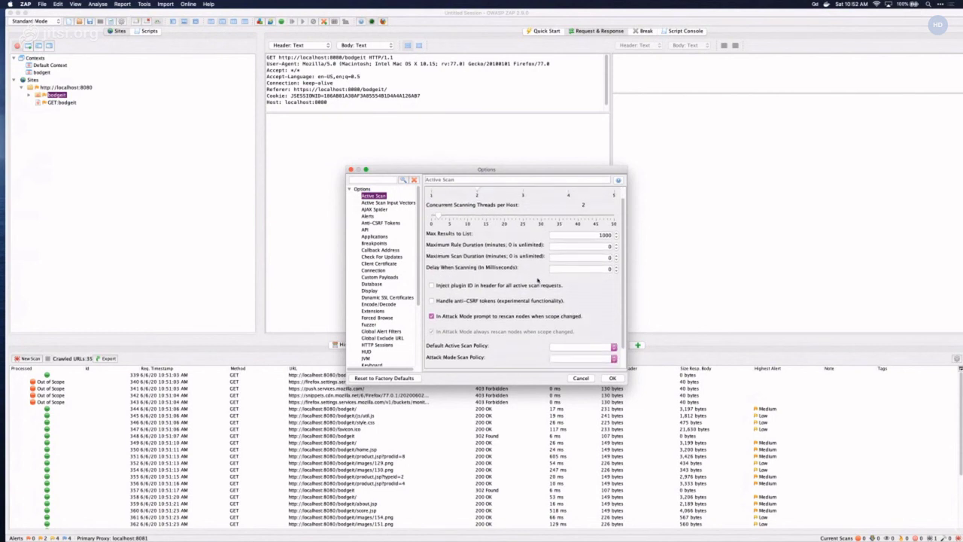
{"action": "scroll", "coordinate": [511, 256], "scroll_direction": "up", "scroll_amount": 2}
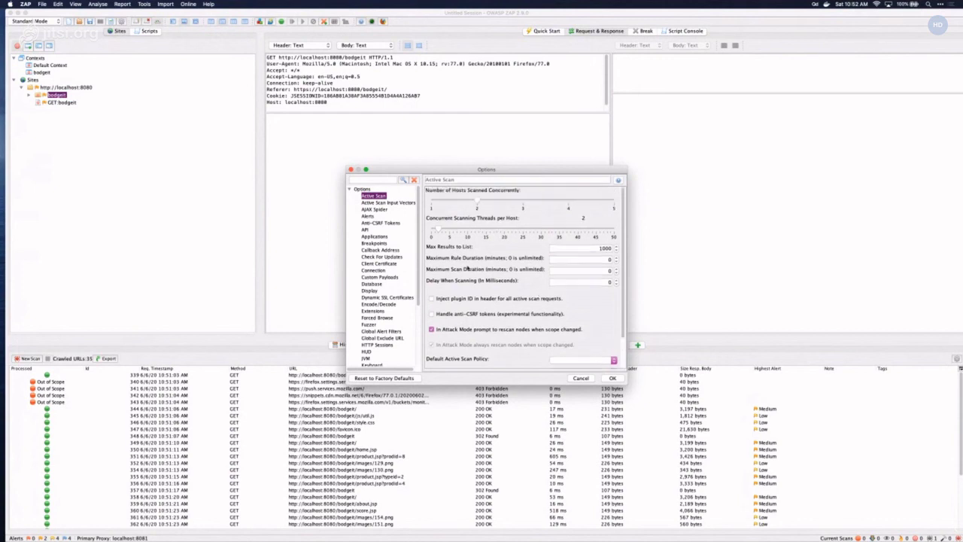
{"action": "scroll", "coordinate": [467, 268], "scroll_direction": "down", "scroll_amount": 4}
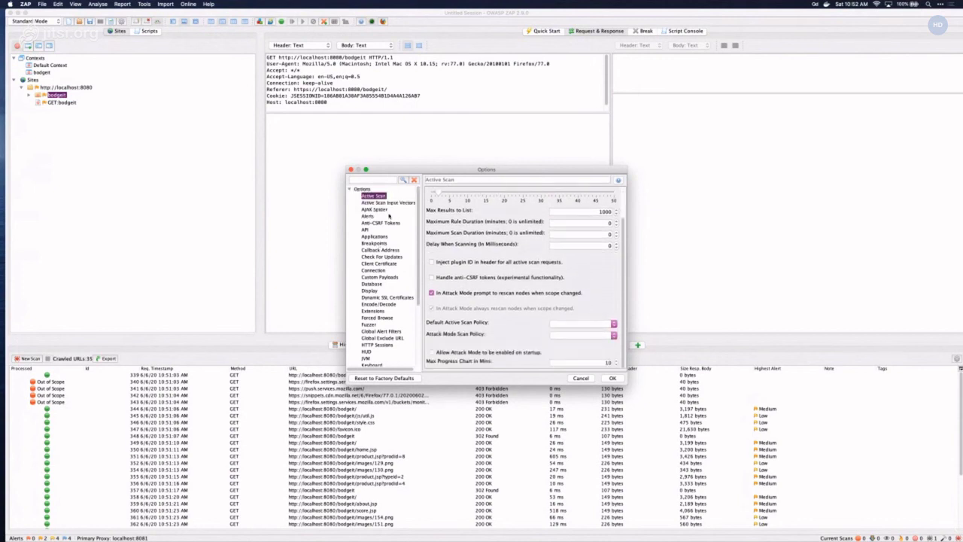
{"action": "left_click", "coordinate": [386, 203]}
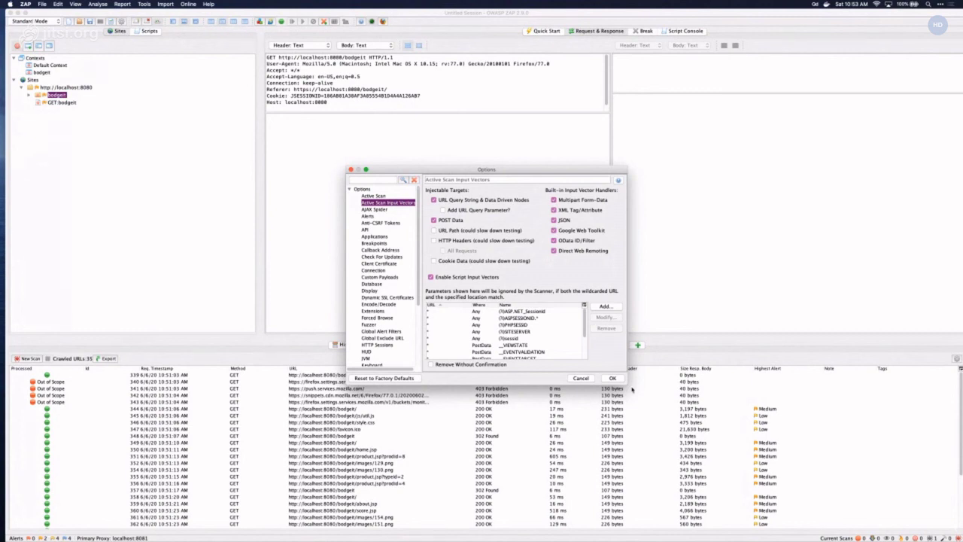
{"action": "left_click", "coordinate": [399, 210]}
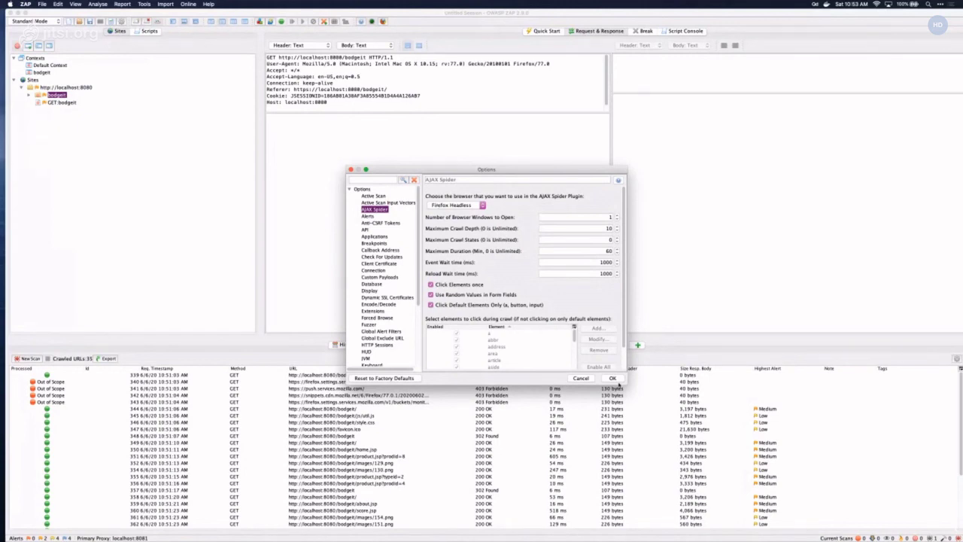
{"action": "left_click", "coordinate": [614, 378]}
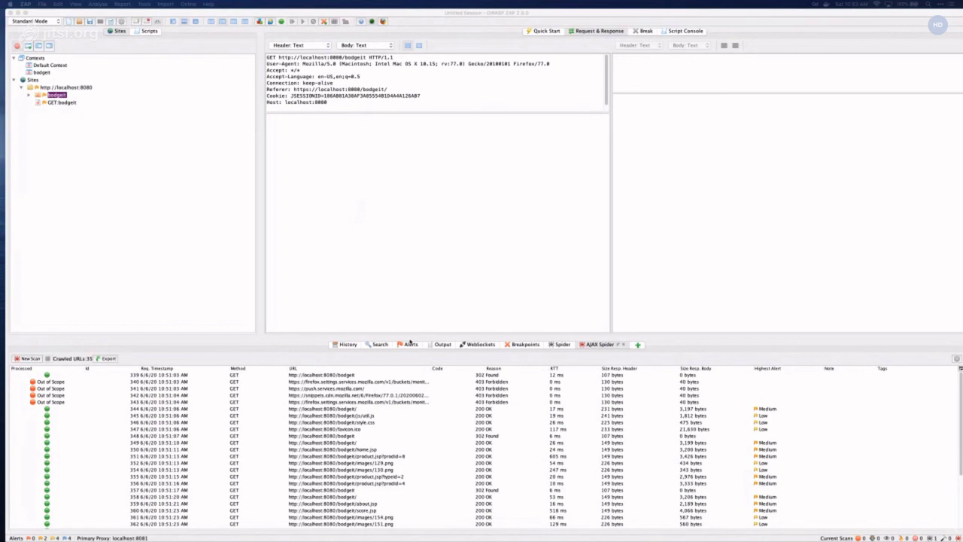
- Show the Alerts tab and toggle its filters to cut the list from 10 to 6, then none
{"action": "left_click", "coordinate": [411, 344]}
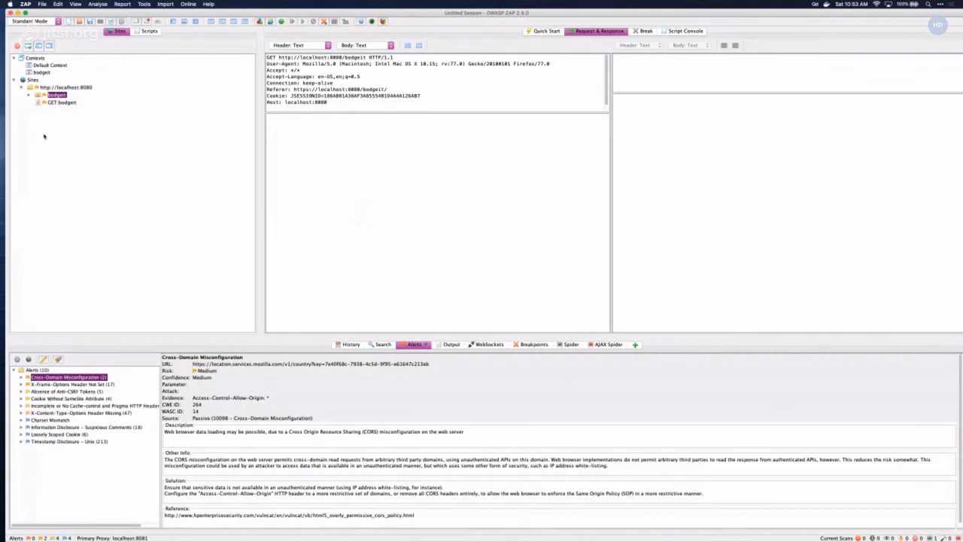
{"action": "double_click", "coordinate": [50, 88]}
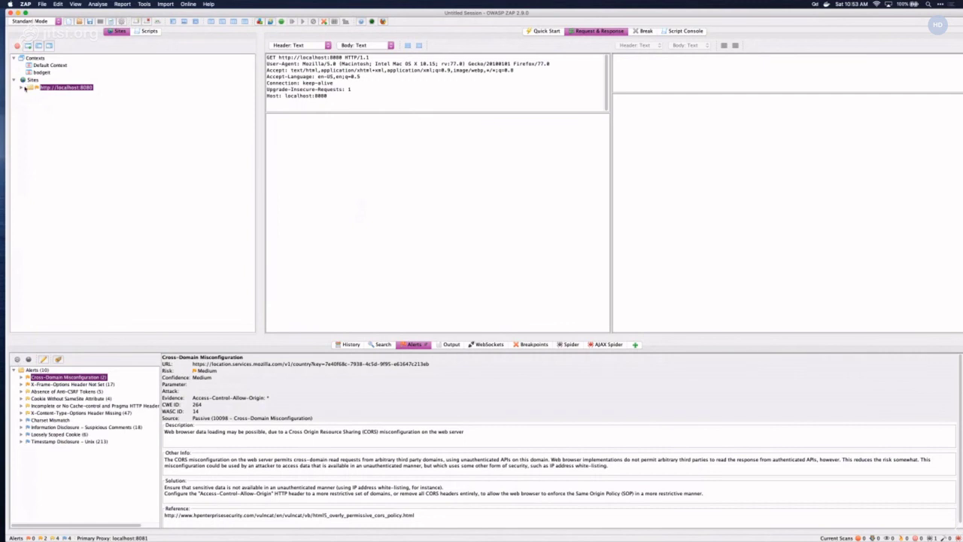
{"action": "left_click", "coordinate": [26, 87]}
{"action": "left_click", "coordinate": [17, 361]}
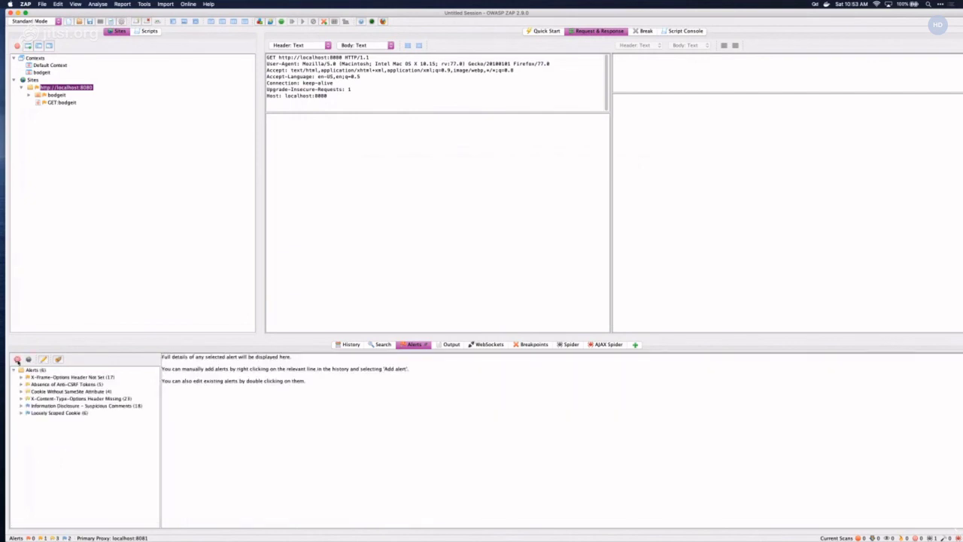
{"action": "left_click", "coordinate": [28, 360]}
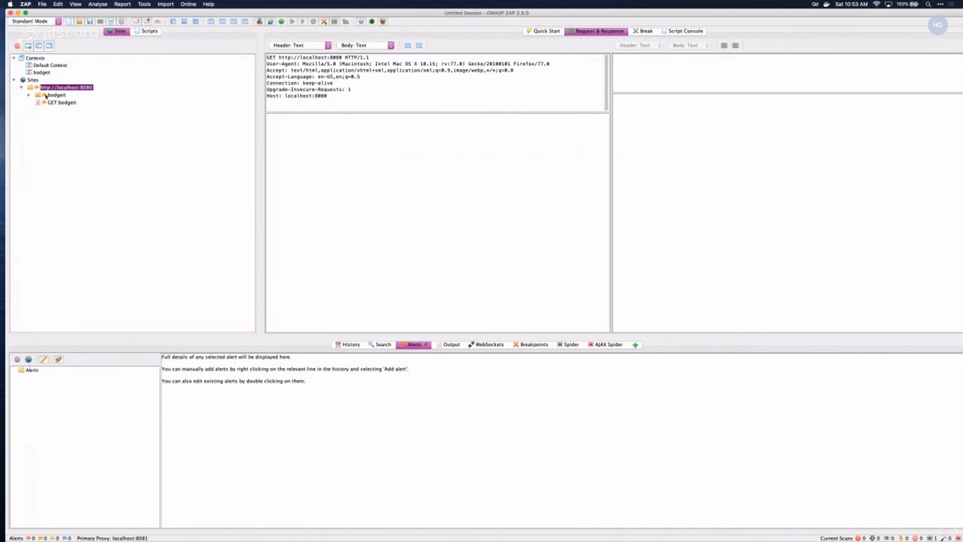
- Browse the localhost:8080 bodgeit site tree and view the Absence of Anti-CSRF Tokens alert
{"action": "double_click", "coordinate": [44, 94]}
{"action": "double_click", "coordinate": [58, 91]}
{"action": "left_click", "coordinate": [68, 385]}
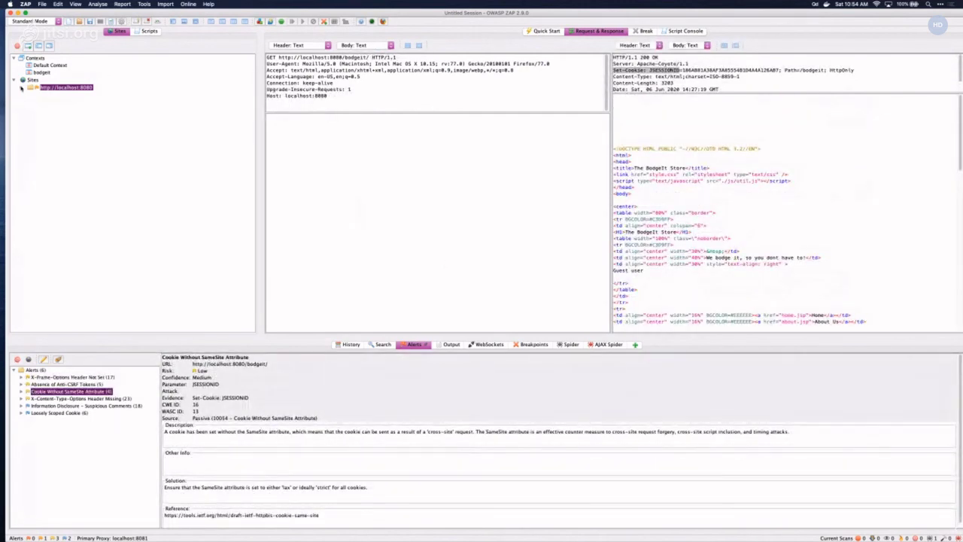
{"action": "left_click", "coordinate": [21, 88]}
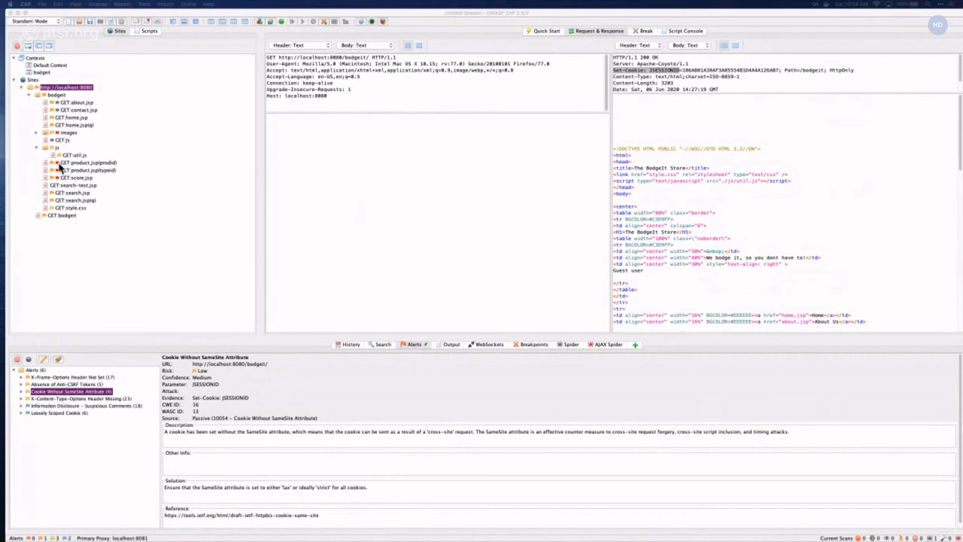
- Open the GET search.jsp(q) request and select its 'testing' parameter value
{"action": "left_click", "coordinate": [67, 200]}
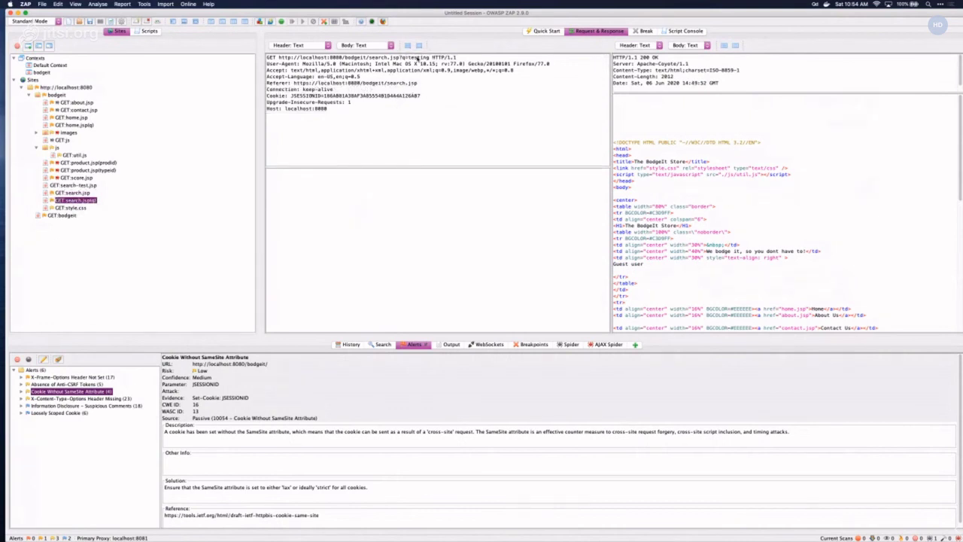
{"action": "double_click", "coordinate": [416, 59]}
{"action": "left_click", "coordinate": [416, 60]}
{"action": "double_click", "coordinate": [417, 60]}
- Load 'testing' into Encode/Decode/Hash, append %22, confirm it decodes to testing", then close
{"action": "right_click", "coordinate": [418, 60]}
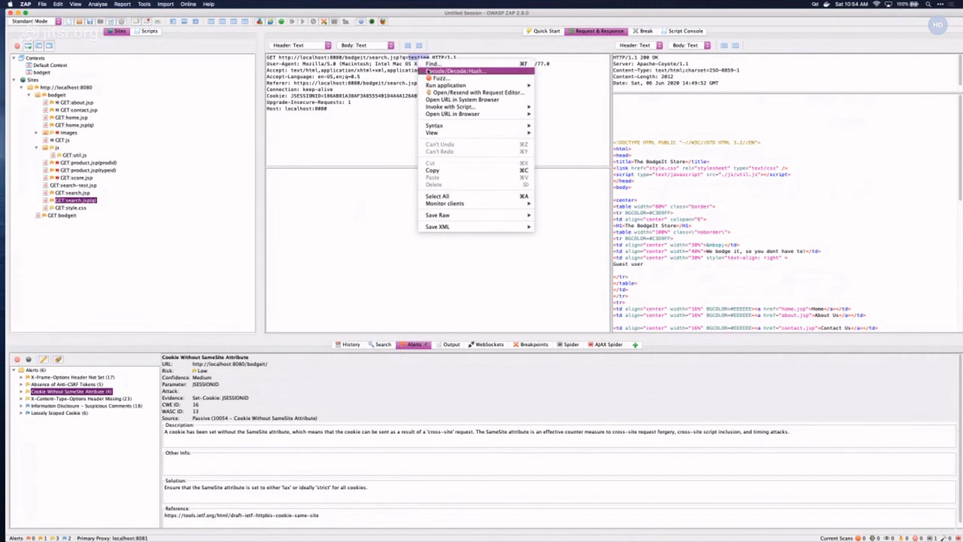
{"action": "left_click", "coordinate": [428, 71]}
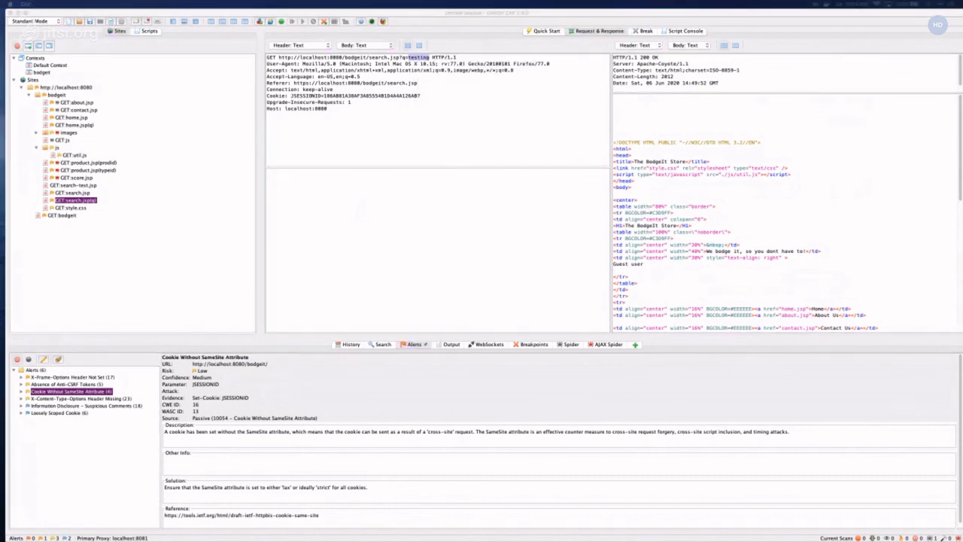
{"action": "key", "text": "super+e"}
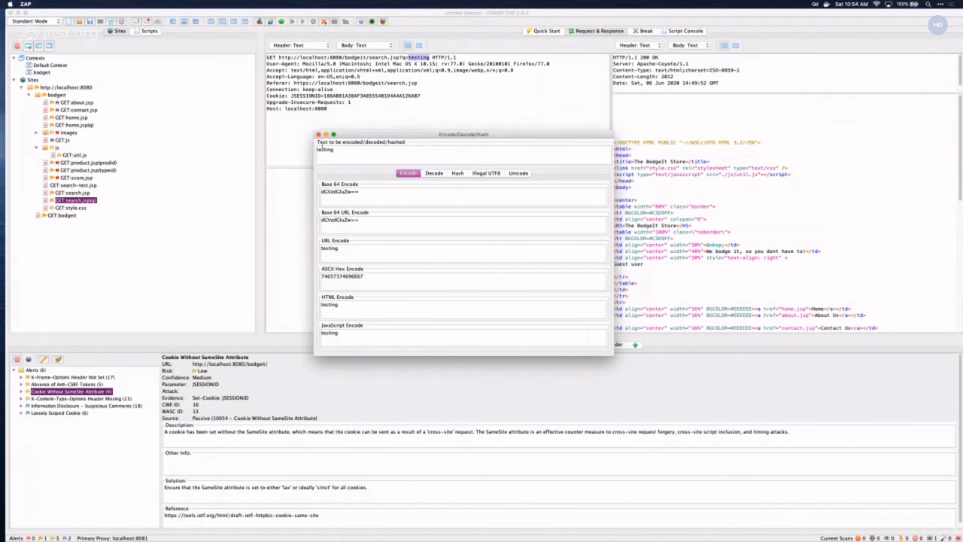
{"action": "left_click_drag", "start_coordinate": [318, 149], "coordinate": [324, 148]}
{"action": "left_click", "coordinate": [375, 157]}
{"action": "type", "text": "%22"}
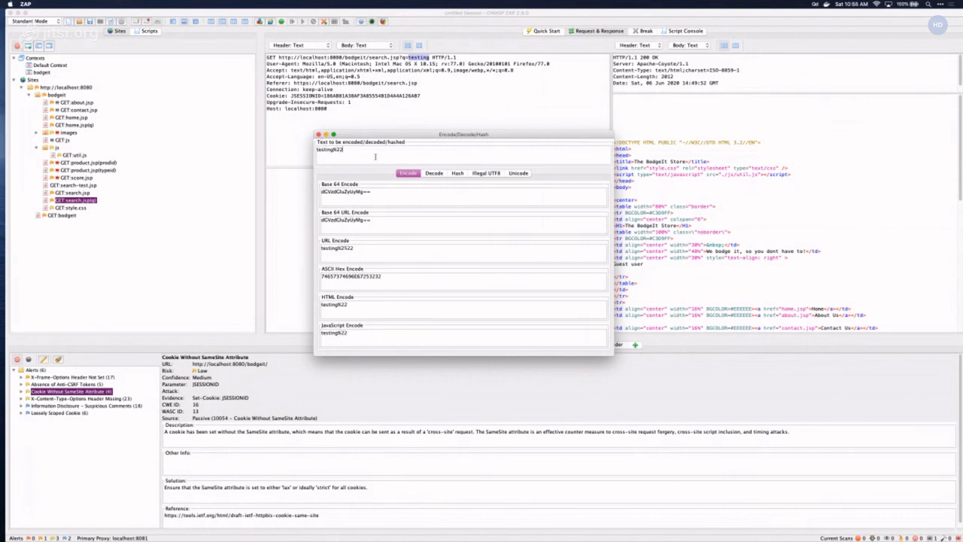
{"action": "left_click", "coordinate": [435, 173]}
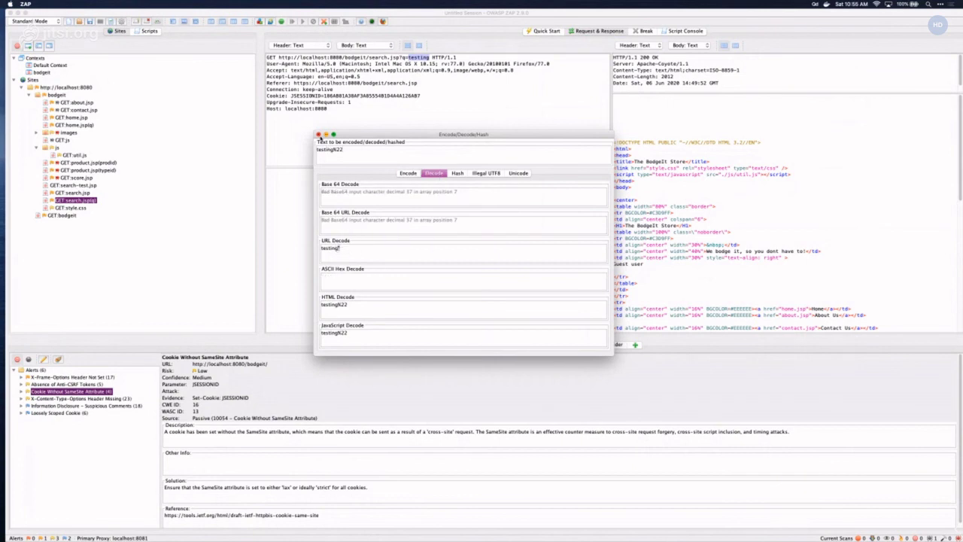
{"action": "left_click", "coordinate": [317, 134]}
- Mark 'testing' as a fuzz location and review the fuzzer's Options and Message Processors tabs
{"action": "right_click", "coordinate": [426, 58]}
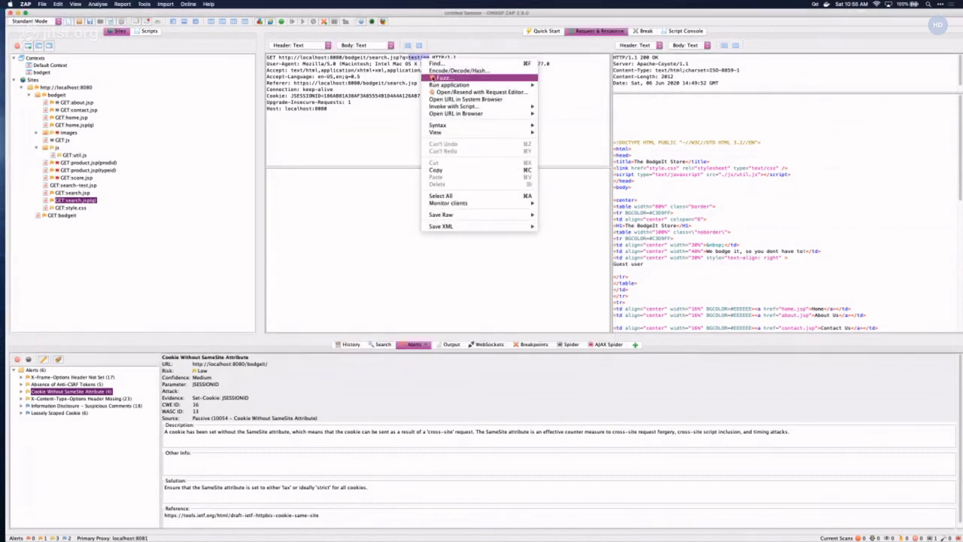
{"action": "left_click", "coordinate": [440, 78]}
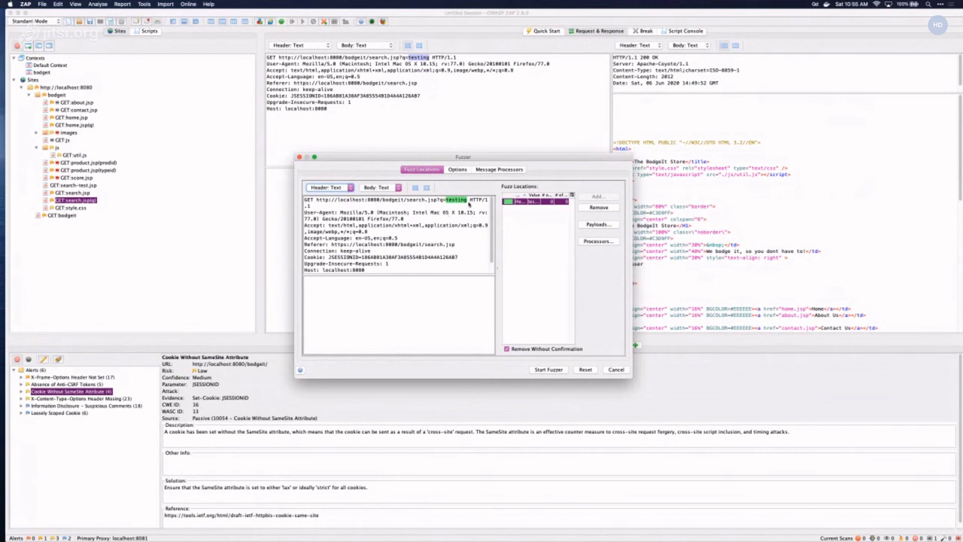
{"action": "left_click", "coordinate": [456, 170]}
{"action": "left_click", "coordinate": [481, 170]}
{"action": "left_click", "coordinate": [441, 170]}
- Add a Strings payload to the testing location, starting the list with 'test'
{"action": "left_click", "coordinate": [590, 224]}
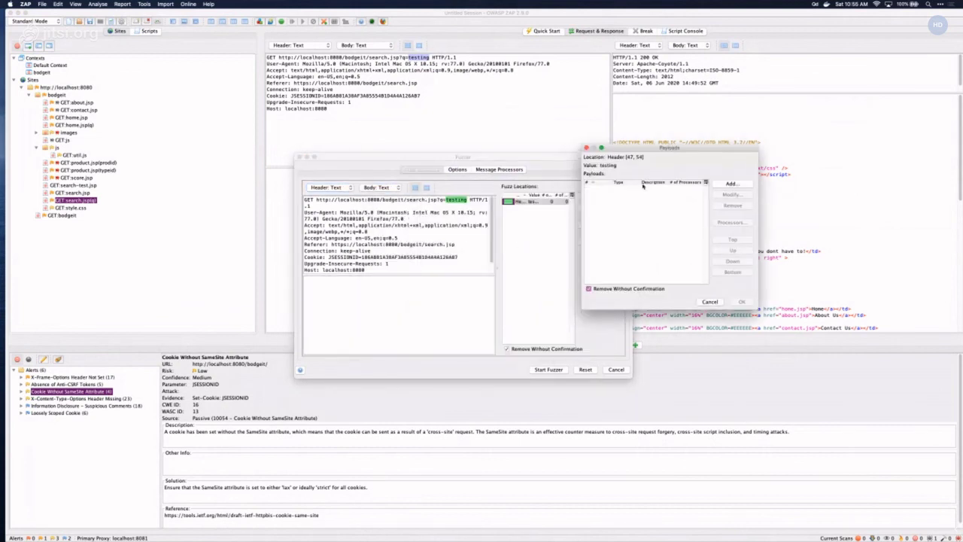
{"action": "left_click", "coordinate": [731, 184]}
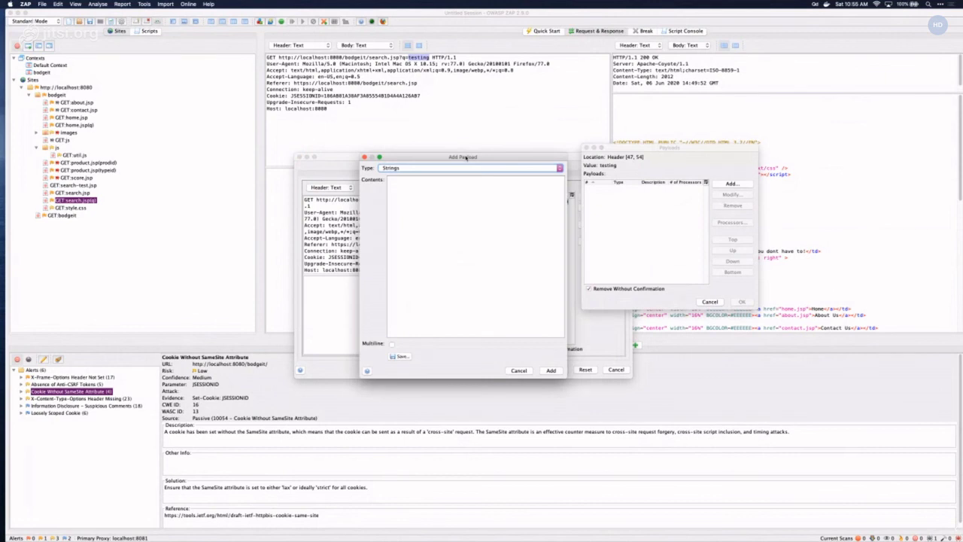
{"action": "left_click_drag", "start_coordinate": [466, 158], "coordinate": [522, 123]}
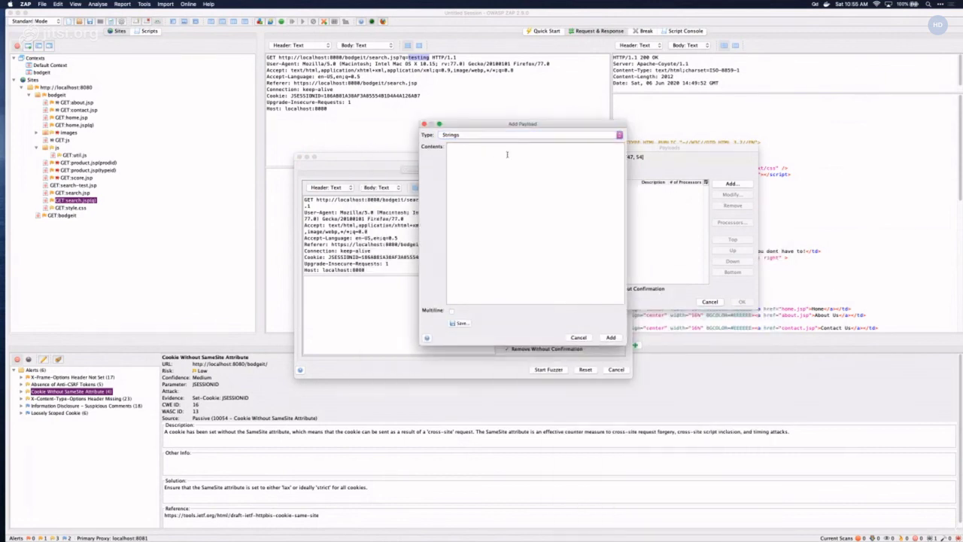
{"action": "type", "text": "test "}
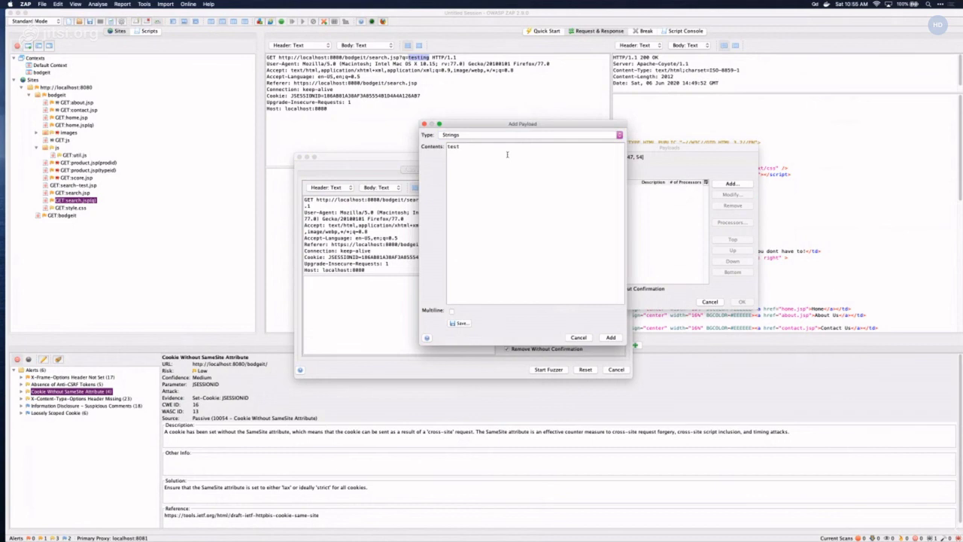
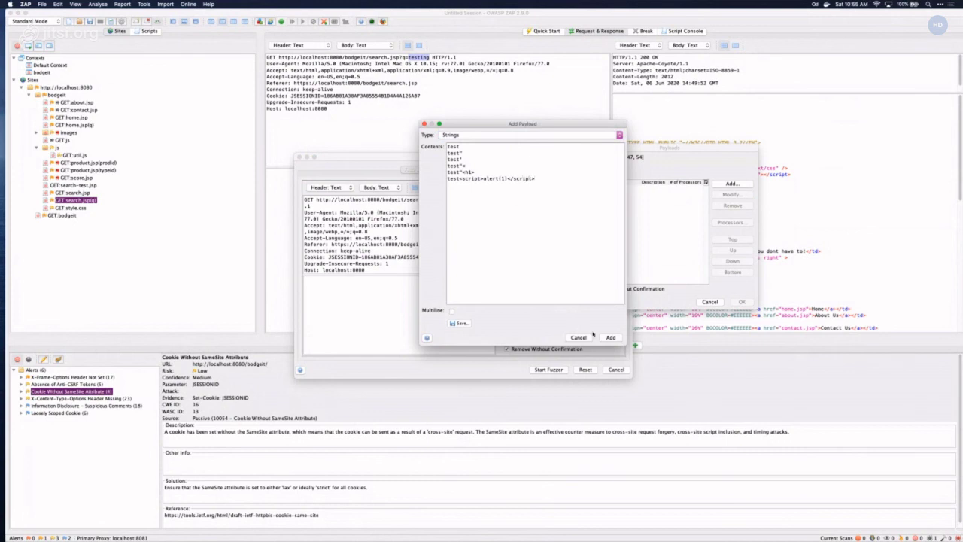
- Add the six XSS test strings as payloads for the q search parameter and start the fuzzer
{"action": "left_click", "coordinate": [610, 337]}
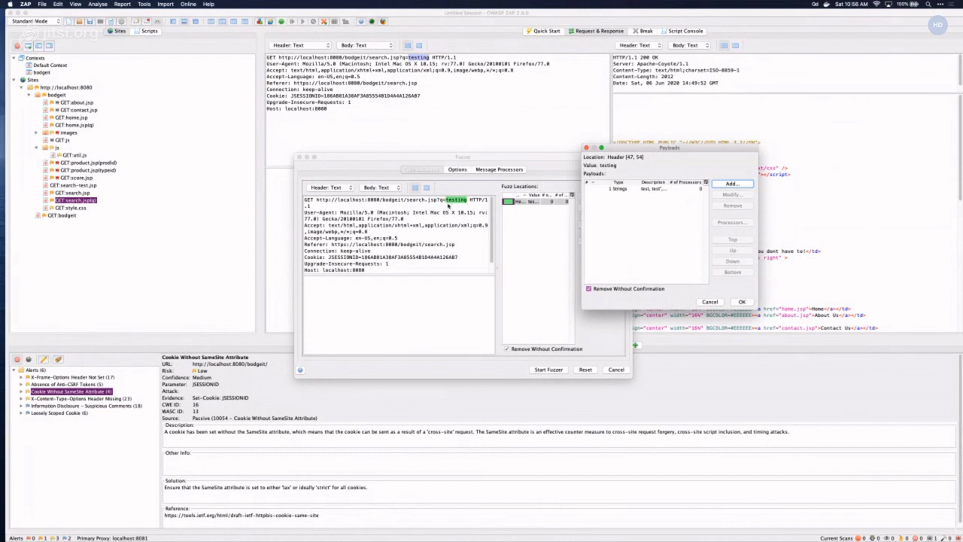
{"action": "left_click", "coordinate": [741, 302]}
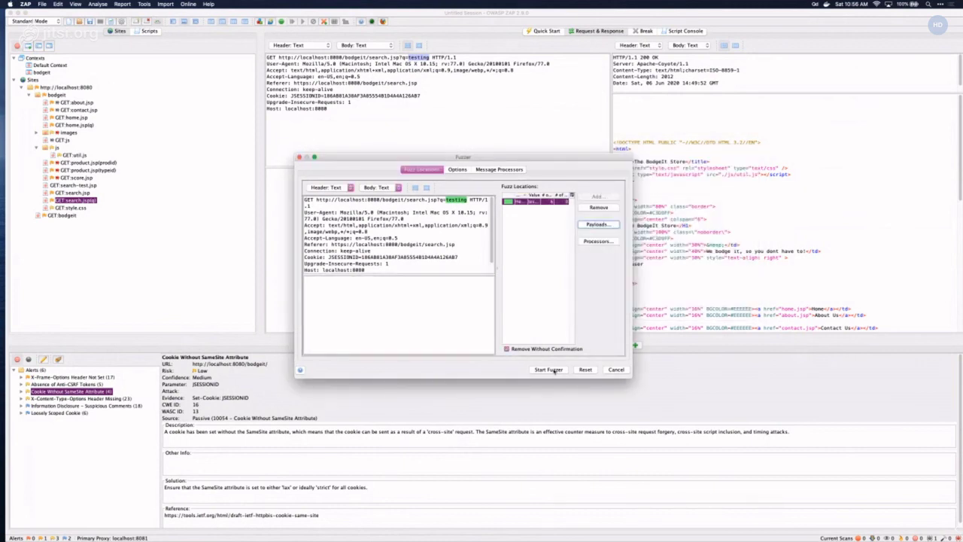
{"action": "left_click", "coordinate": [549, 370]}
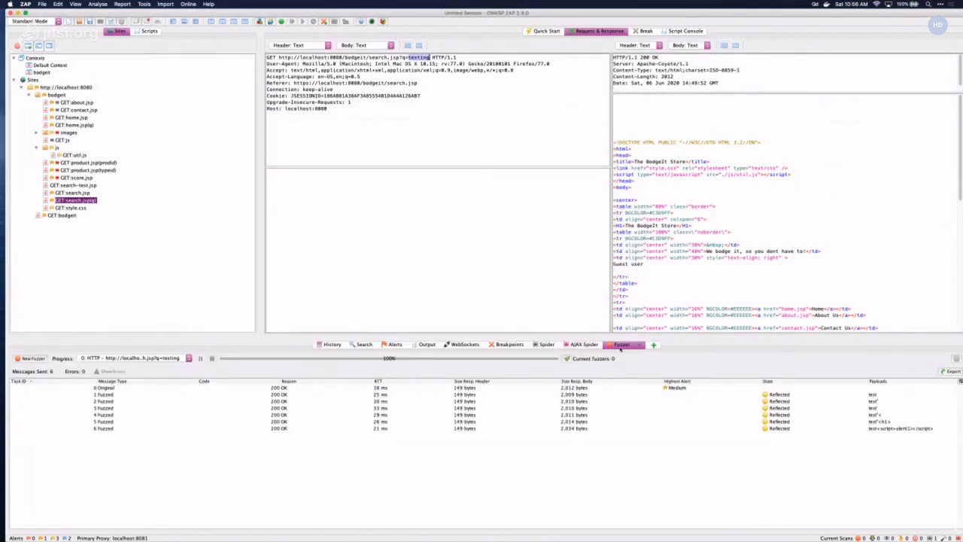
- Show the first fuzzed request, q=test, whose response echoes 'You searched for: test'
{"action": "left_click", "coordinate": [398, 395]}
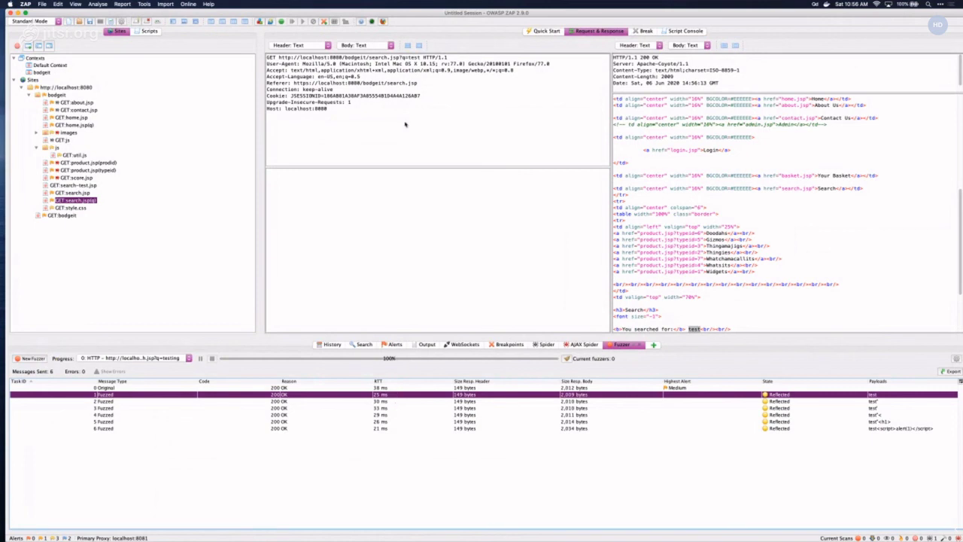
- Inspect the fuzzed search.jsp q requests and responses, from 2 Fuzzed through 5 Fuzzed, settling on 3 Fuzzed
{"action": "left_click", "coordinate": [445, 401]}
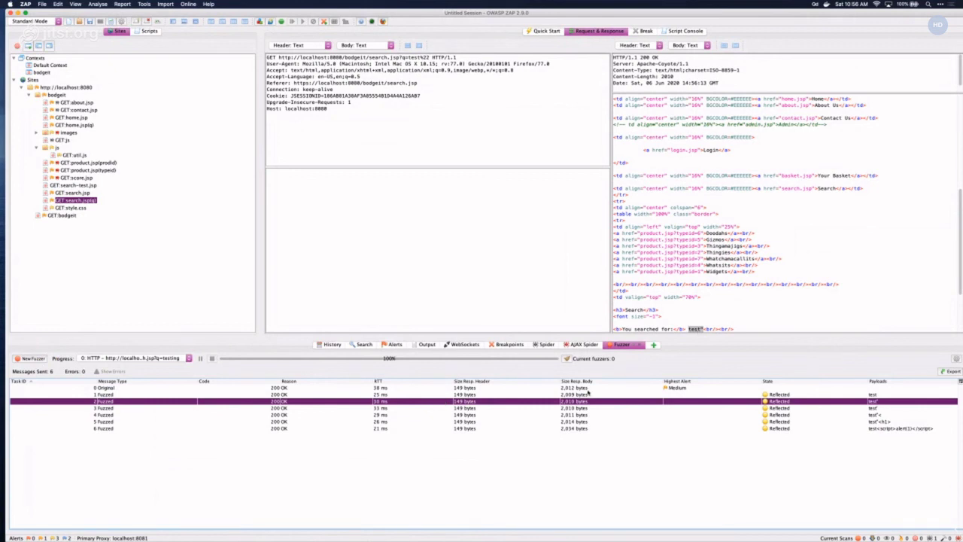
{"action": "key", "text": "Down"}
{"action": "key", "text": "Down"}
{"action": "key", "text": "Down"}
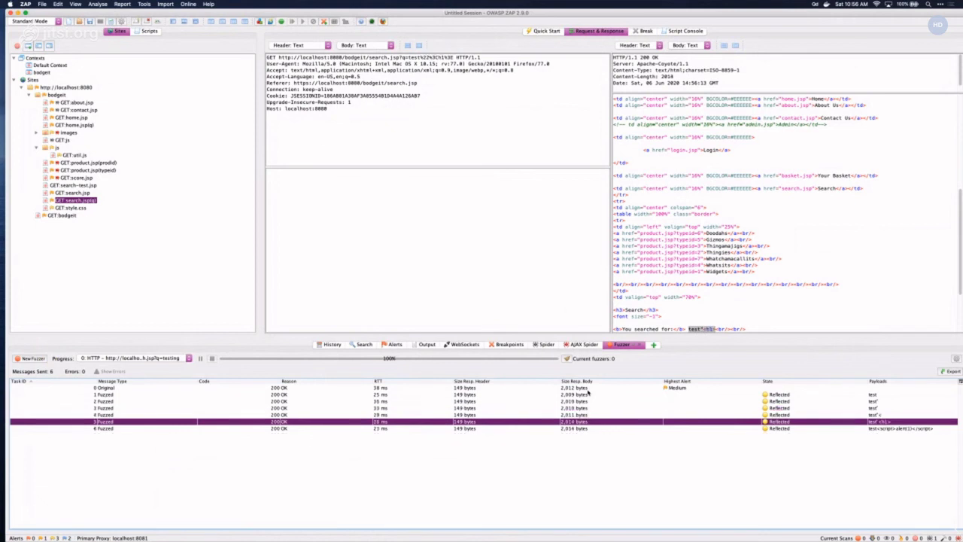
{"action": "key", "text": "Up"}
{"action": "key", "text": "Up"}
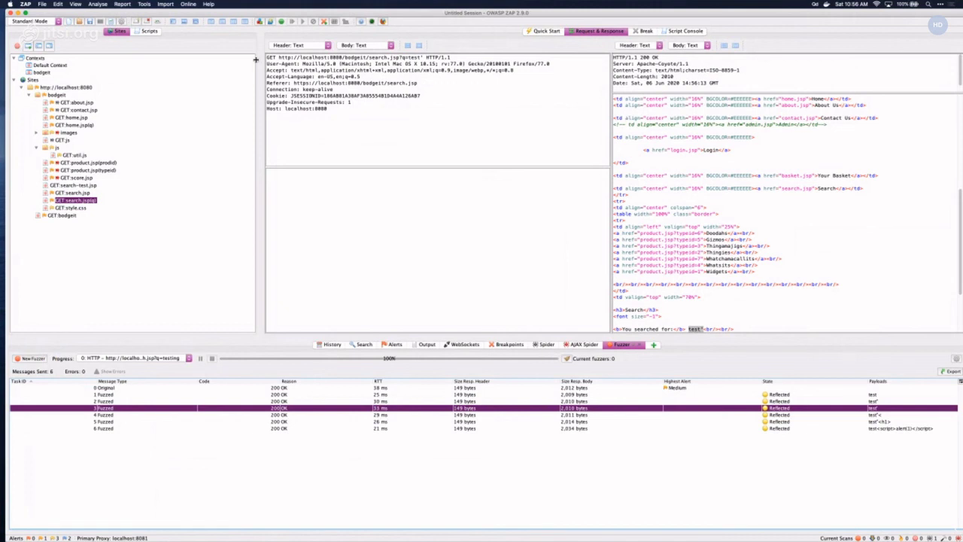
- Sort the History list by Id descending, then return to the Fuzzer results for 4 Fuzzed
{"action": "left_click", "coordinate": [332, 343]}
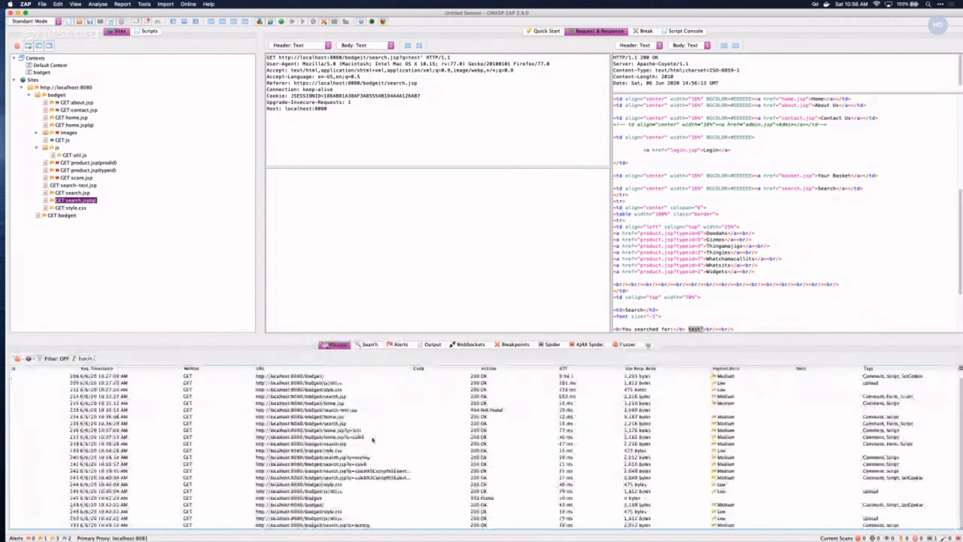
{"action": "left_click", "coordinate": [53, 369]}
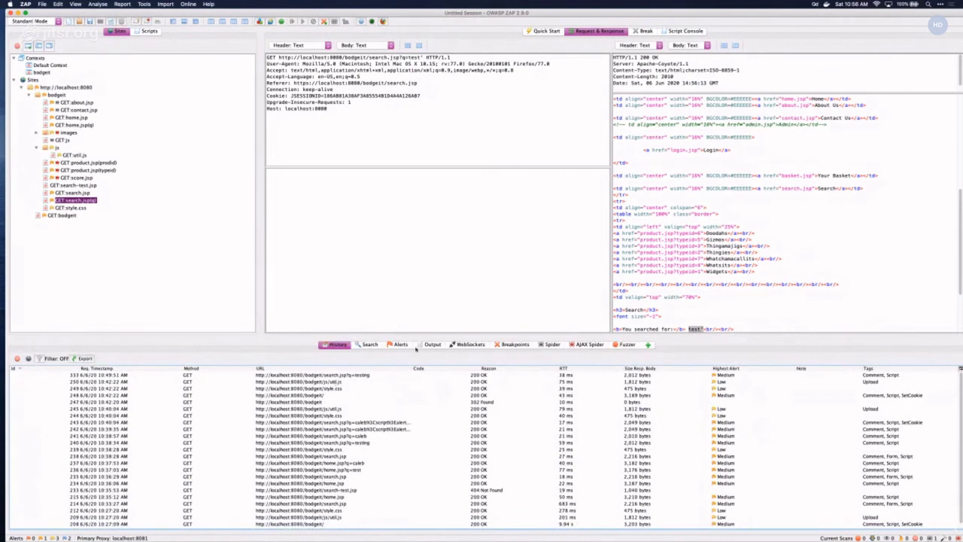
{"action": "left_click", "coordinate": [624, 345]}
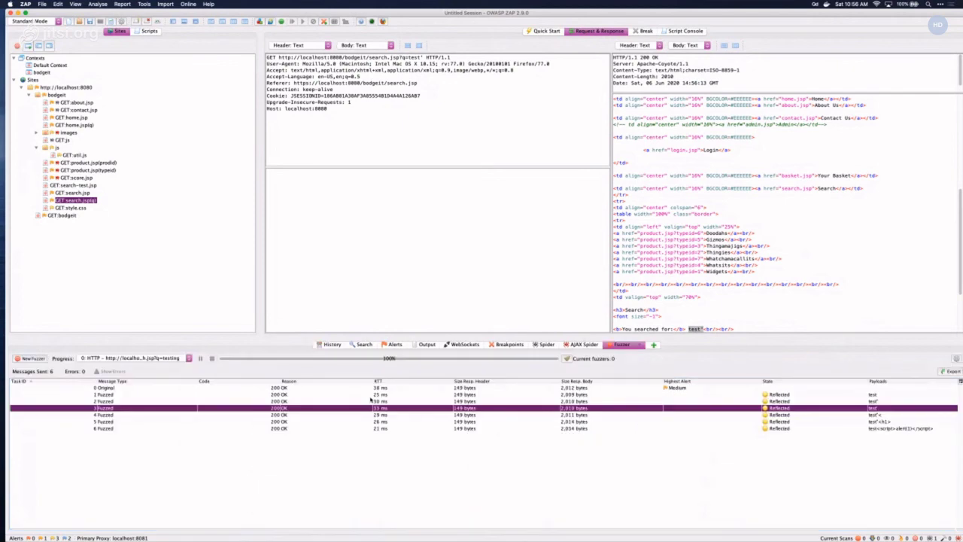
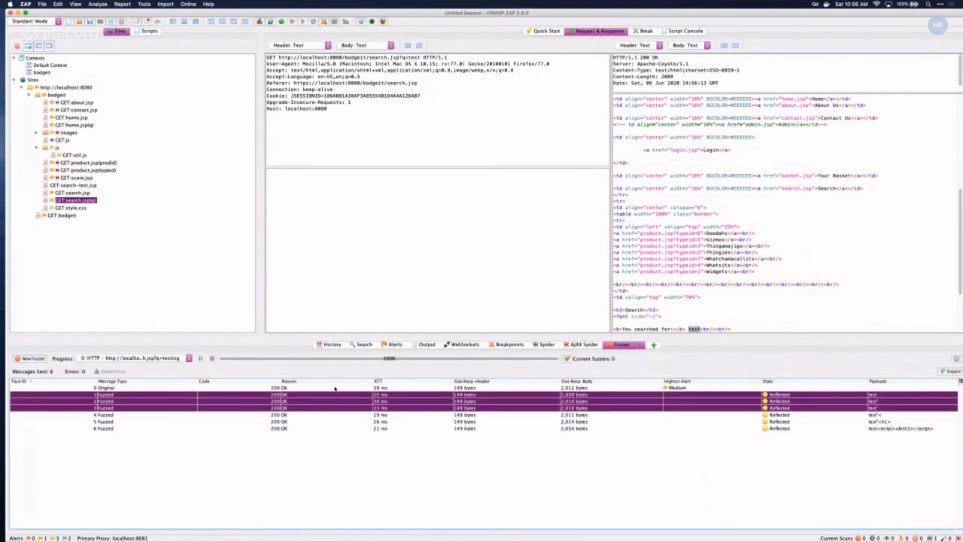
- Select fuzz results 4 and 5 and compare their requests side by side
{"action": "left_click", "coordinate": [331, 414]}
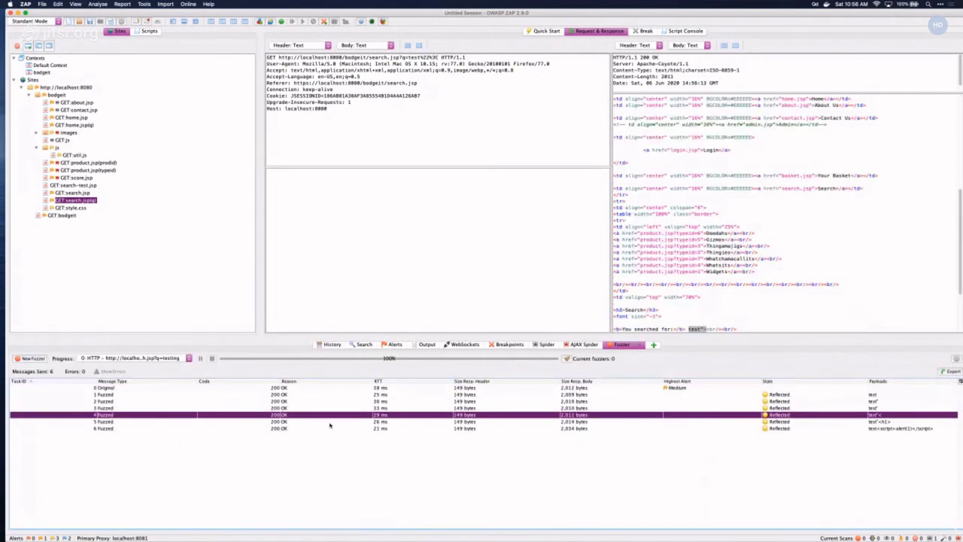
{"action": "left_click", "coordinate": [328, 423], "text": "shift"}
{"action": "right_click", "coordinate": [322, 423]}
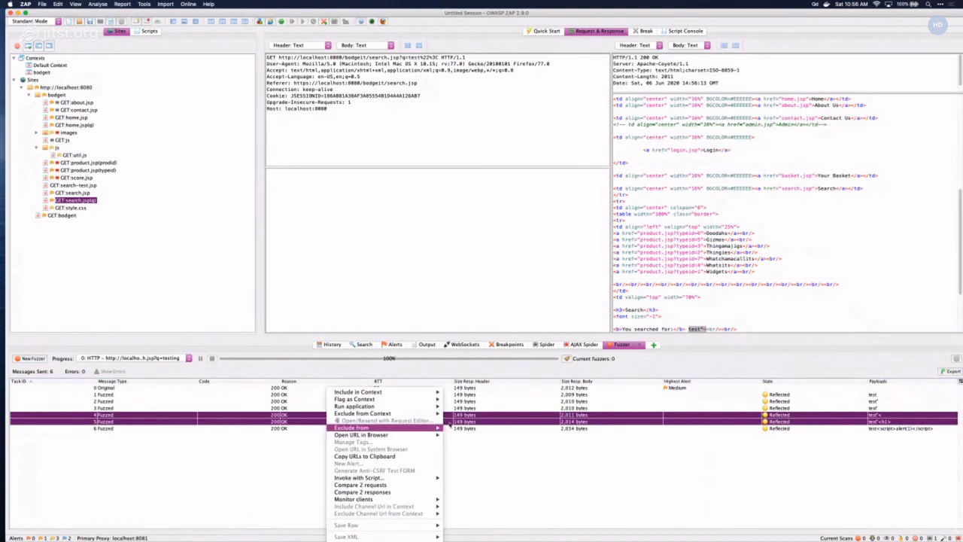
{"action": "mouse_move", "coordinate": [412, 416]}
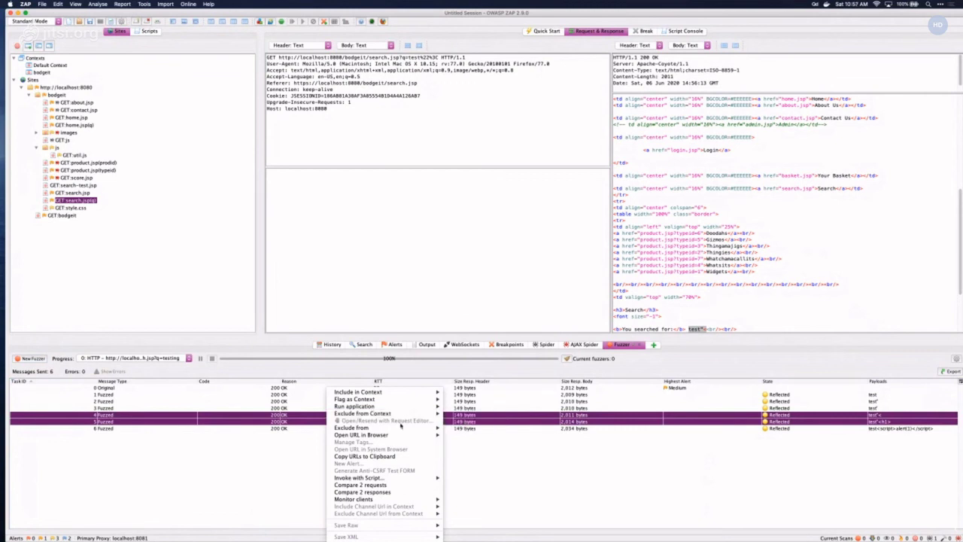
{"action": "left_click", "coordinate": [397, 487]}
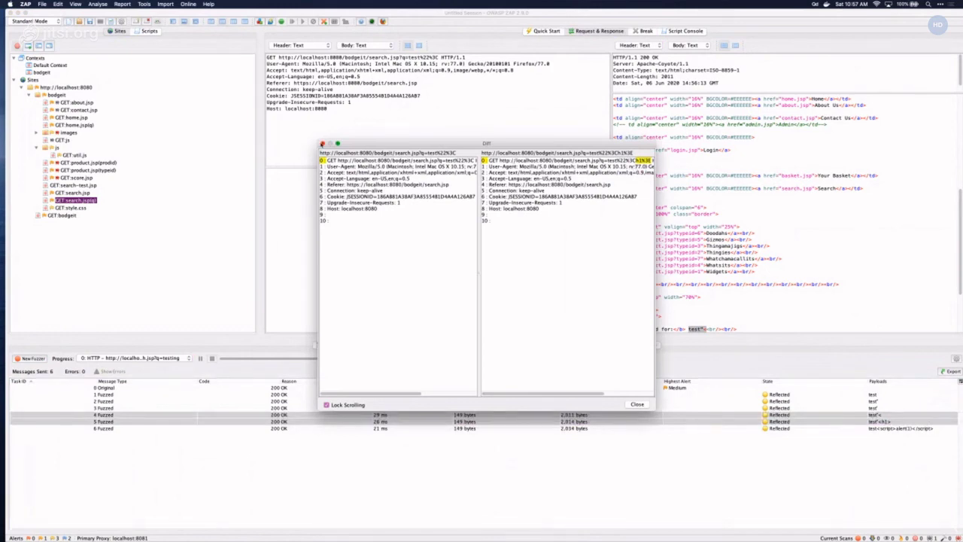
{"action": "left_click", "coordinate": [322, 143]}
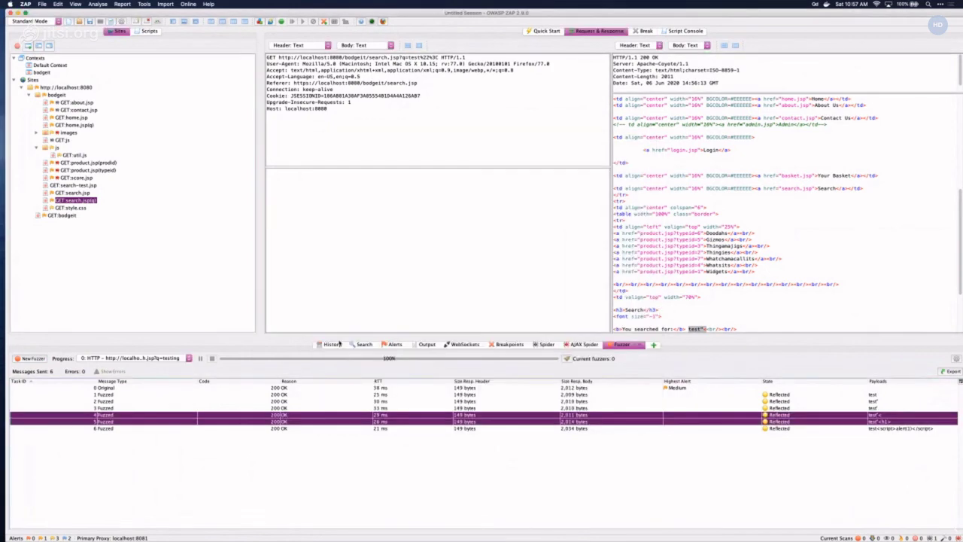
- Compare the responses of fuzz results 4 and 5, then close the comparison
{"action": "right_click", "coordinate": [334, 414]}
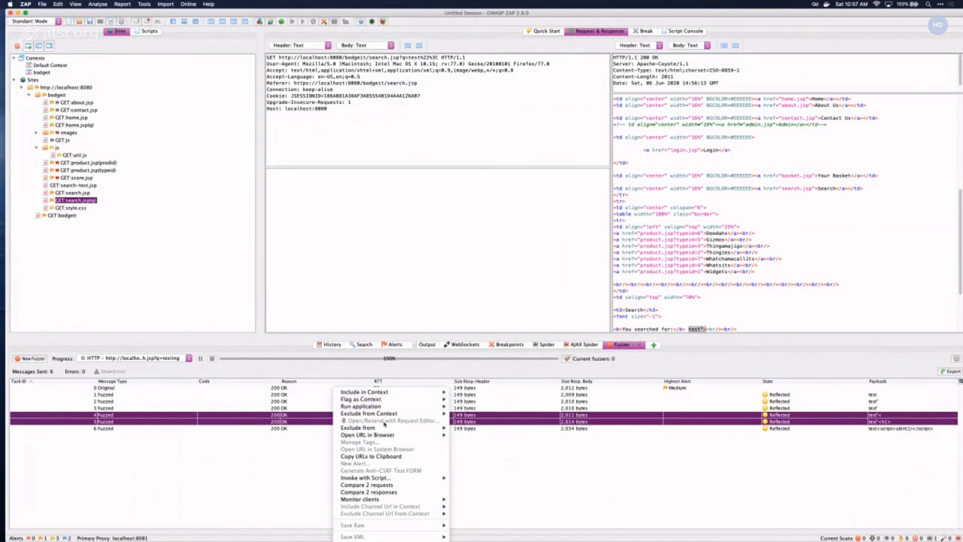
{"action": "left_click", "coordinate": [400, 492]}
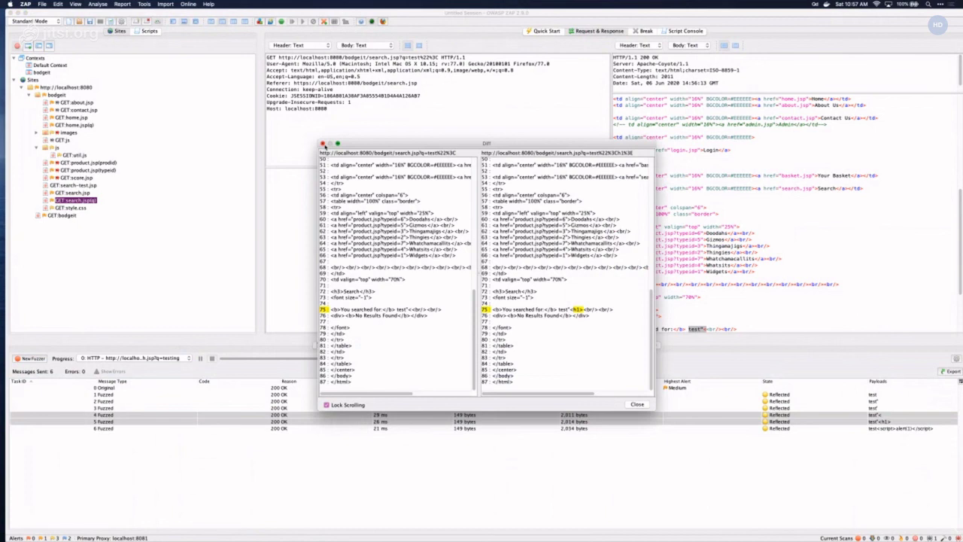
{"action": "left_click", "coordinate": [323, 143]}
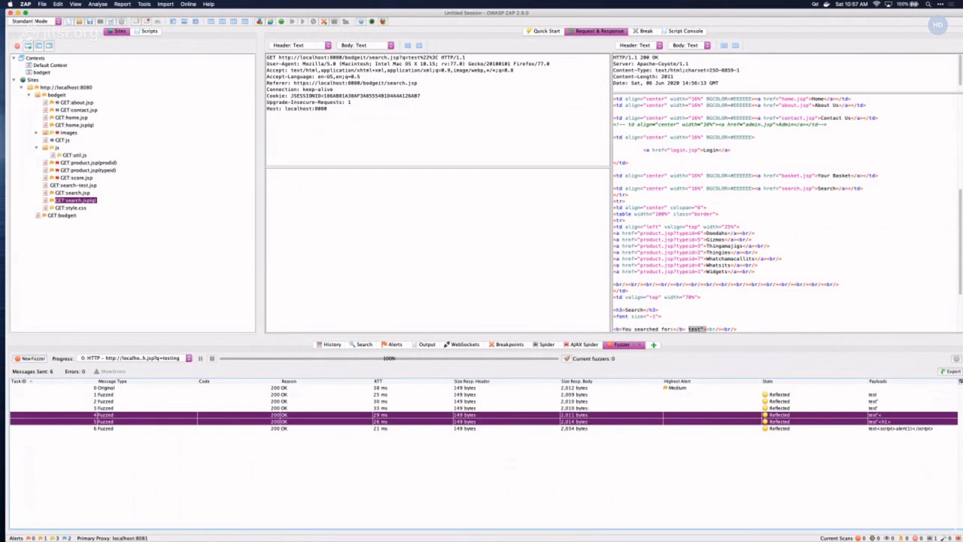
- Browse ZAP's Options to the Connection settings and close without changes
{"action": "left_click", "coordinate": [144, 4]}
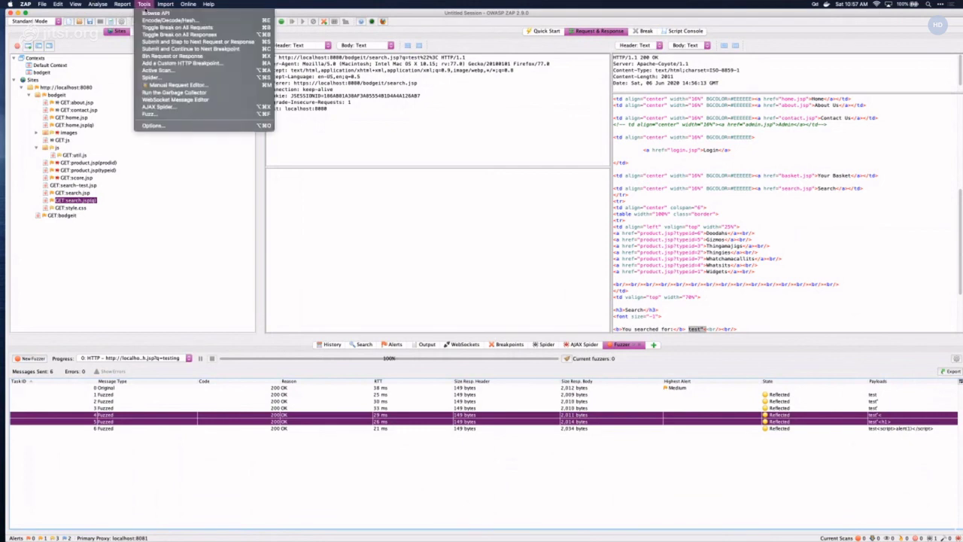
{"action": "left_click", "coordinate": [179, 125]}
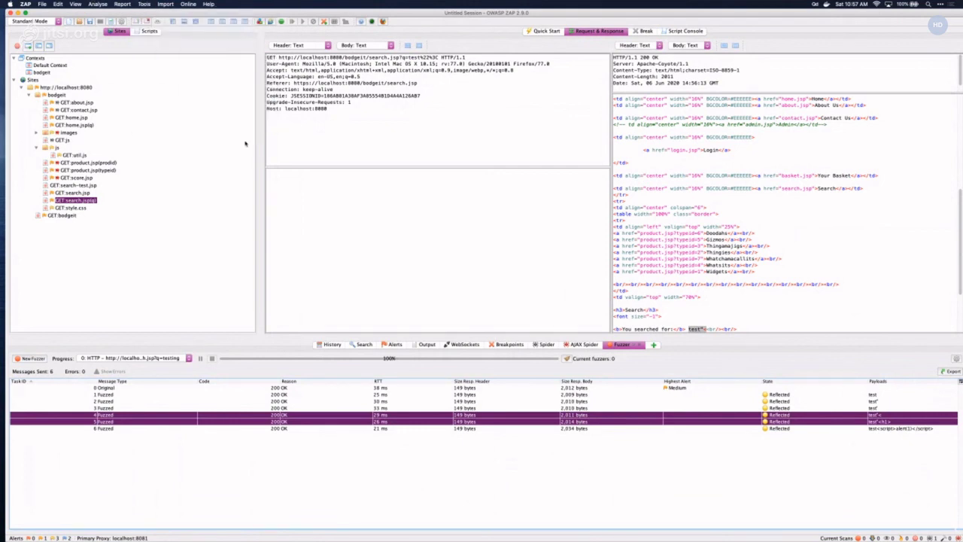
{"action": "scroll", "coordinate": [407, 218], "scroll_direction": "down", "scroll_amount": 5}
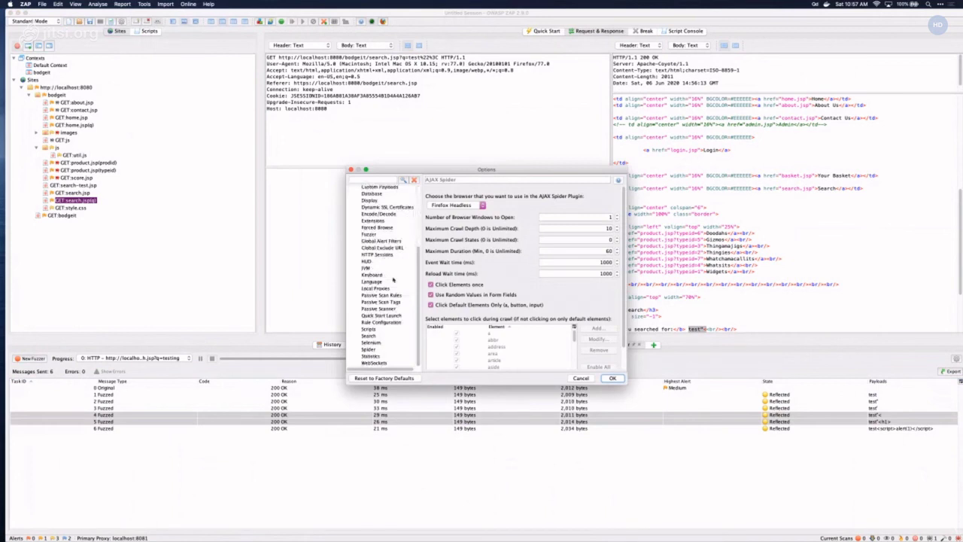
{"action": "scroll", "coordinate": [391, 281], "scroll_direction": "up", "scroll_amount": 1}
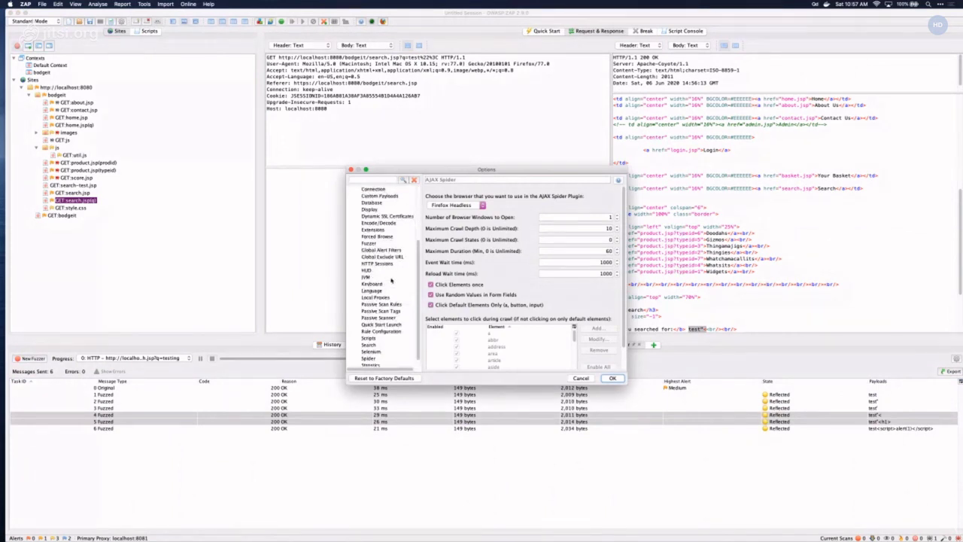
{"action": "scroll", "coordinate": [391, 279], "scroll_direction": "up", "scroll_amount": 3}
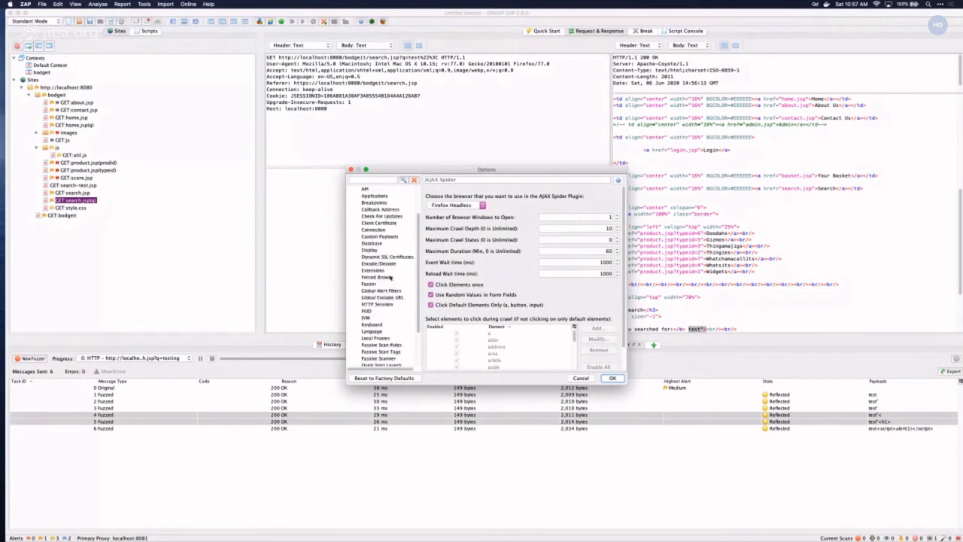
{"action": "left_click", "coordinate": [379, 229]}
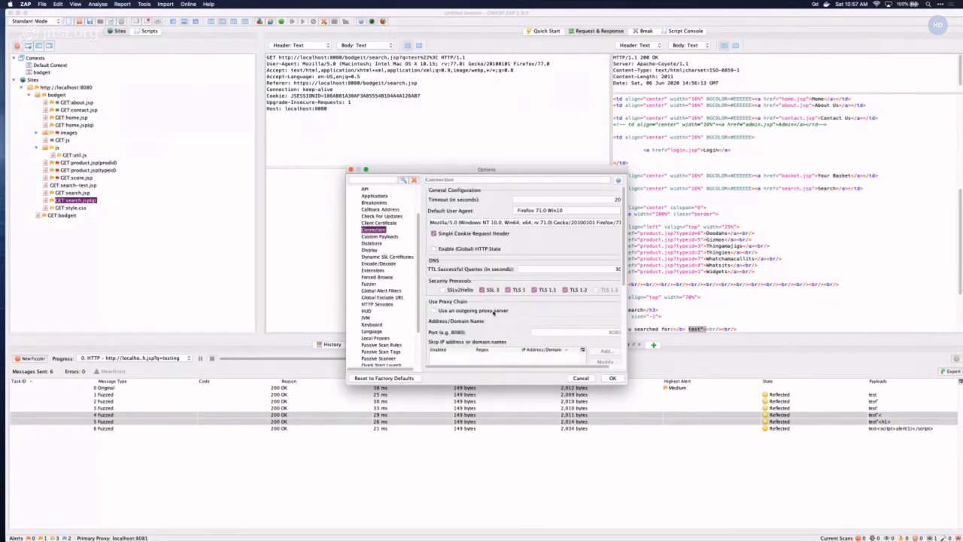
{"action": "scroll", "coordinate": [493, 313], "scroll_direction": "down", "scroll_amount": 1}
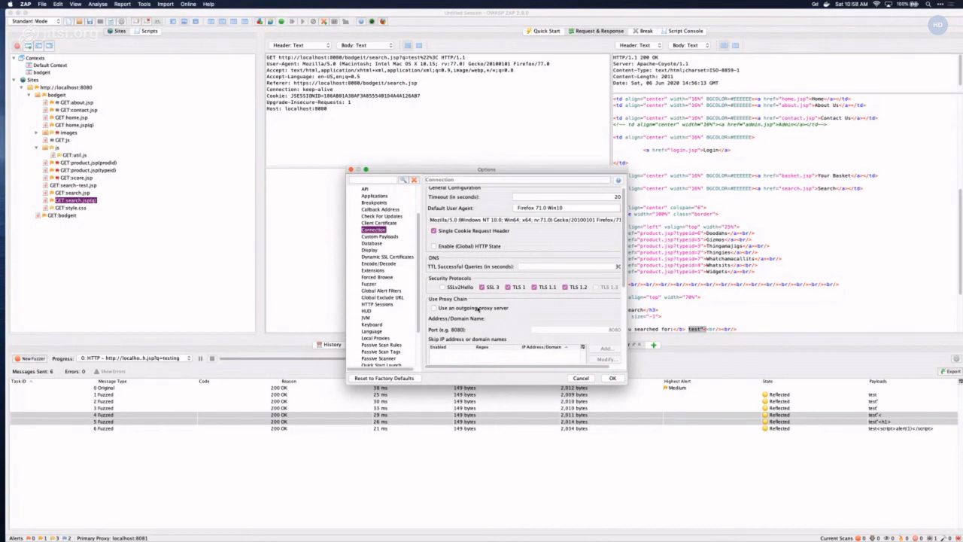
{"action": "left_click", "coordinate": [350, 170]}
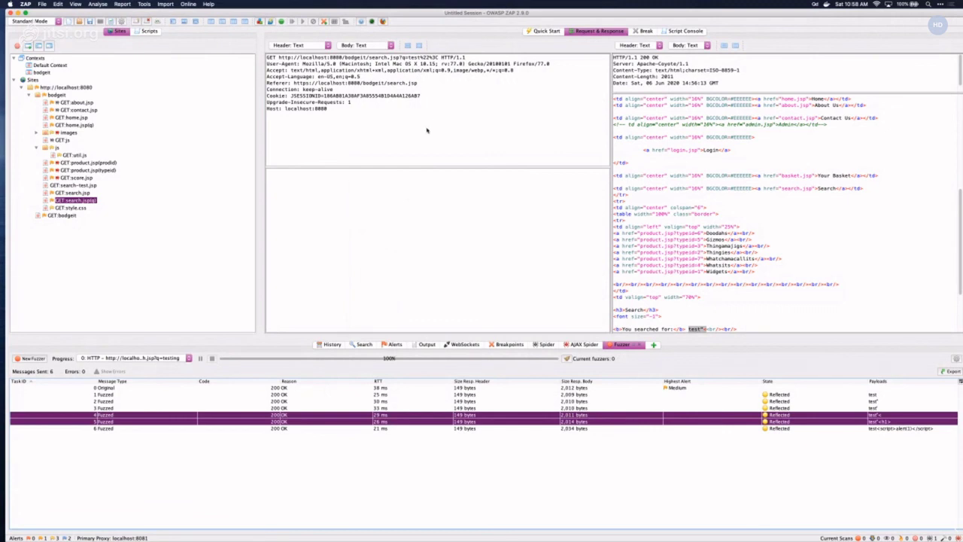
- Search ZAP's Options for 'replacer', then close the Options dialog
{"action": "left_click", "coordinate": [144, 4]}
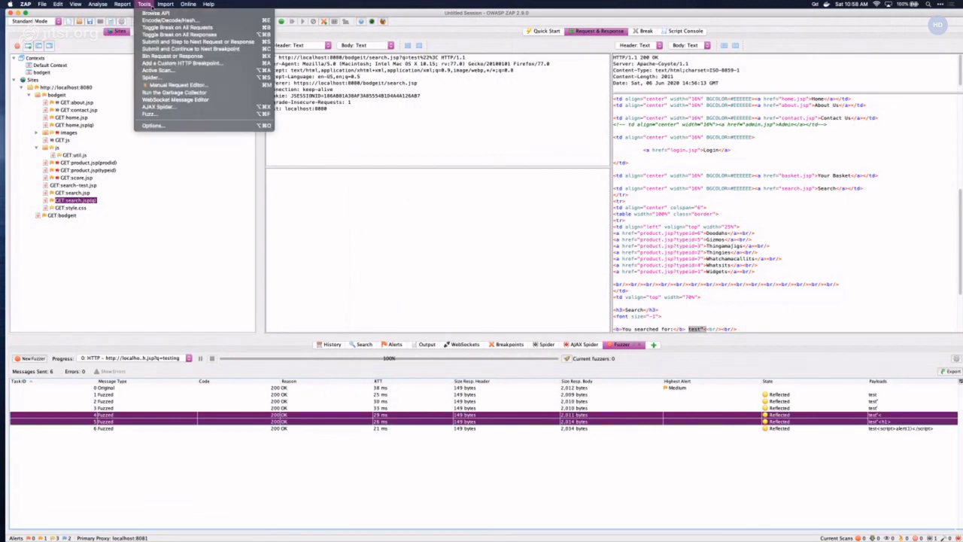
{"action": "left_click", "coordinate": [251, 126]}
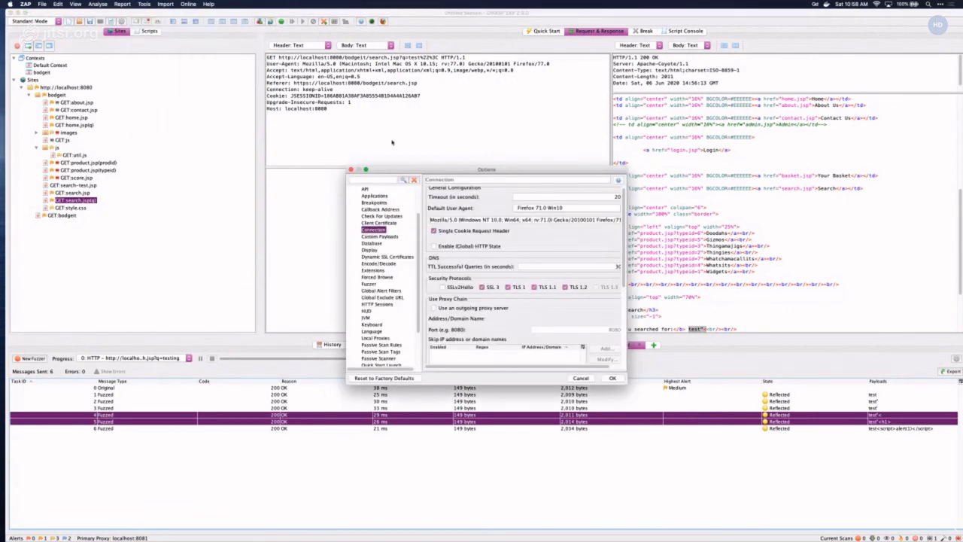
{"action": "type", "text": "replacing"}
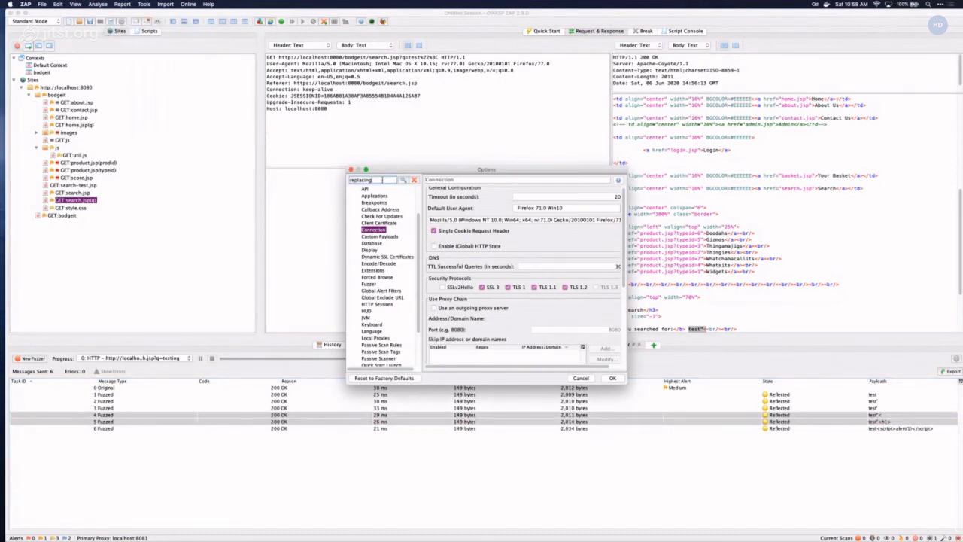
{"action": "key", "text": "BackSpace"}
{"action": "key", "text": "BackSpace"}
{"action": "key", "text": "BackSpace"}
{"action": "type", "text": "er"}
{"action": "left_click", "coordinate": [351, 170]}
{"action": "left_click", "coordinate": [144, 4]}
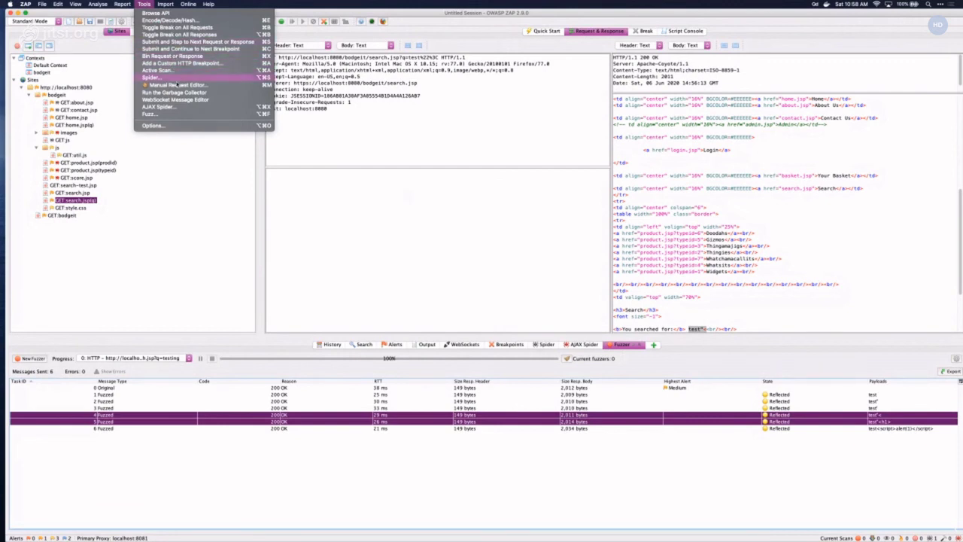
- Run the garbage collector, then search Help for 'replace' and clear the search
{"action": "left_click", "coordinate": [171, 91]}
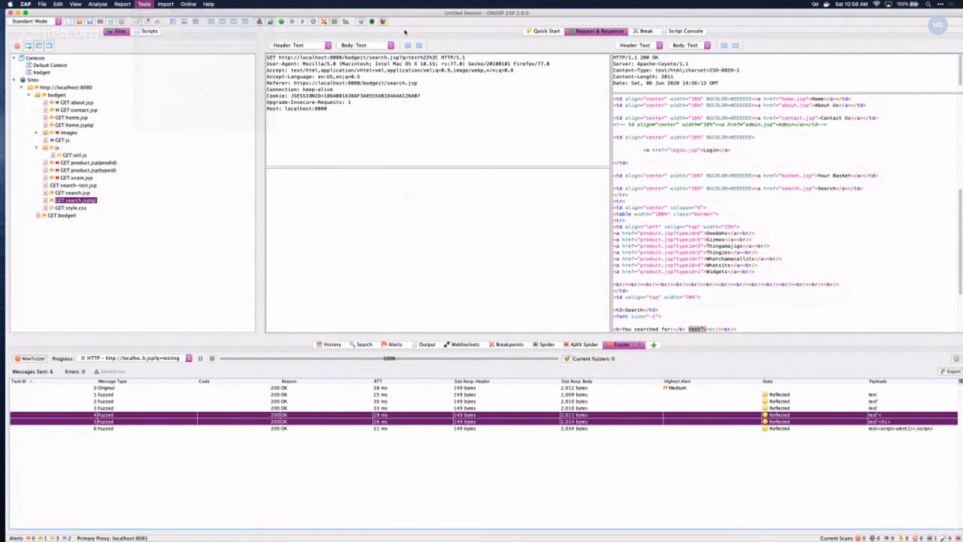
{"action": "left_click", "coordinate": [211, 5]}
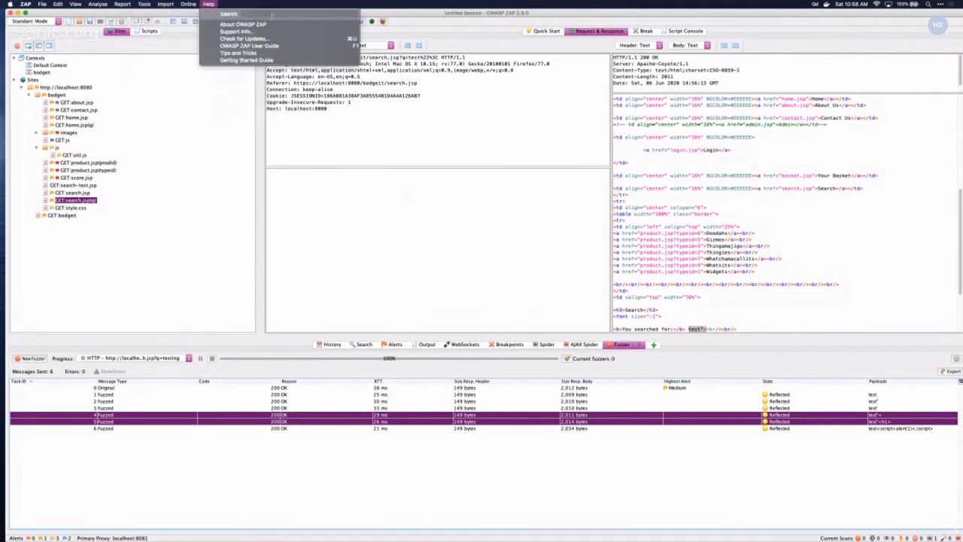
{"action": "type", "text": "repla"}
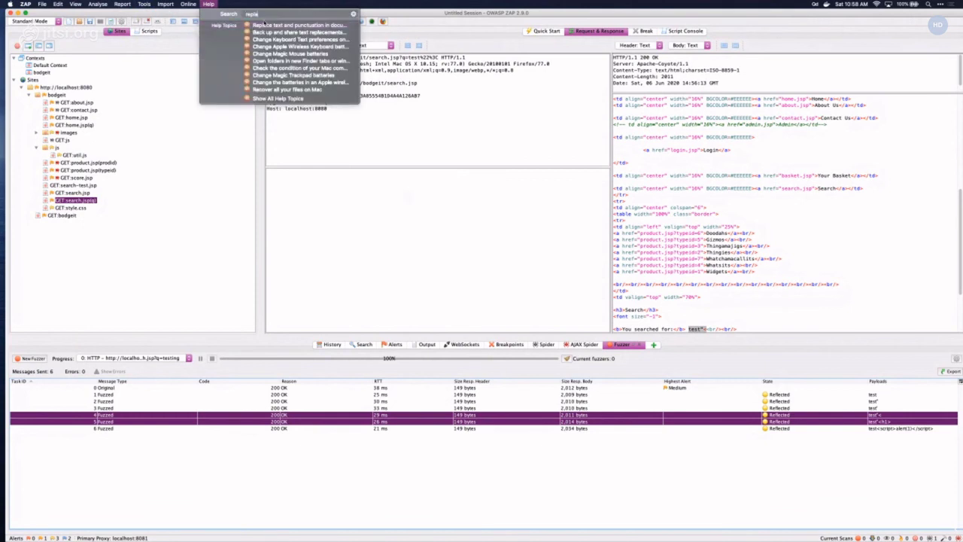
{"action": "type", "text": "ce"}
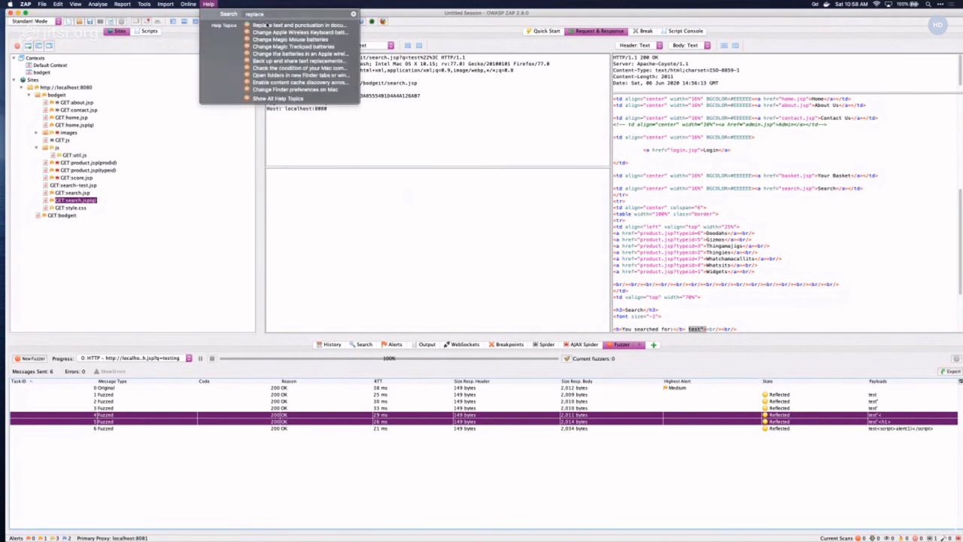
{"action": "key", "text": "BackSpace"}
{"action": "key", "text": "BackSpace"}
{"action": "key", "text": "BackSpace"}
{"action": "key", "text": "BackSpace"}
{"action": "key", "text": "BackSpace"}
{"action": "key", "text": "BackSpace"}
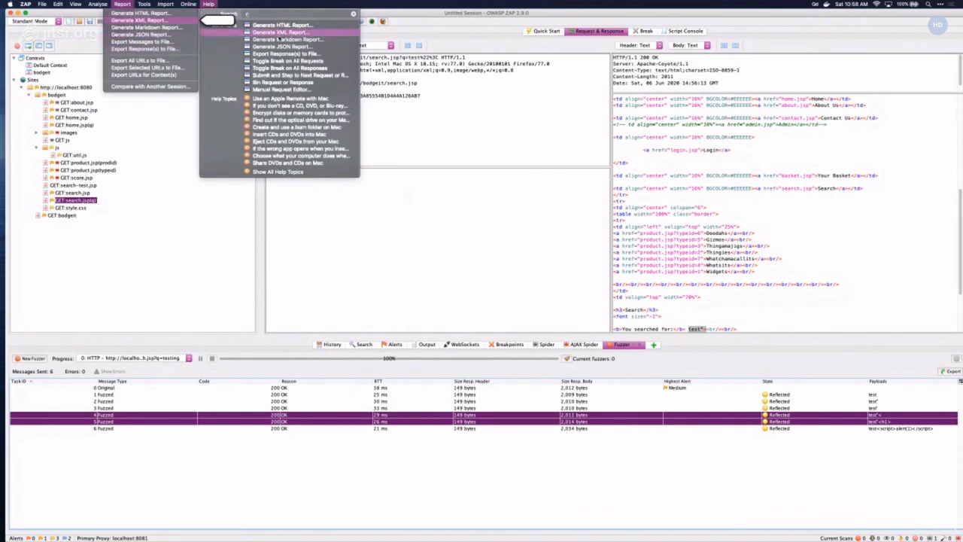
{"action": "key", "text": "BackSpace"}
- Dismiss the open ZAP menus and switch over to Firefox from the Dock
{"action": "left_click", "coordinate": [311, 120]}
{"action": "right_click", "coordinate": [310, 120]}
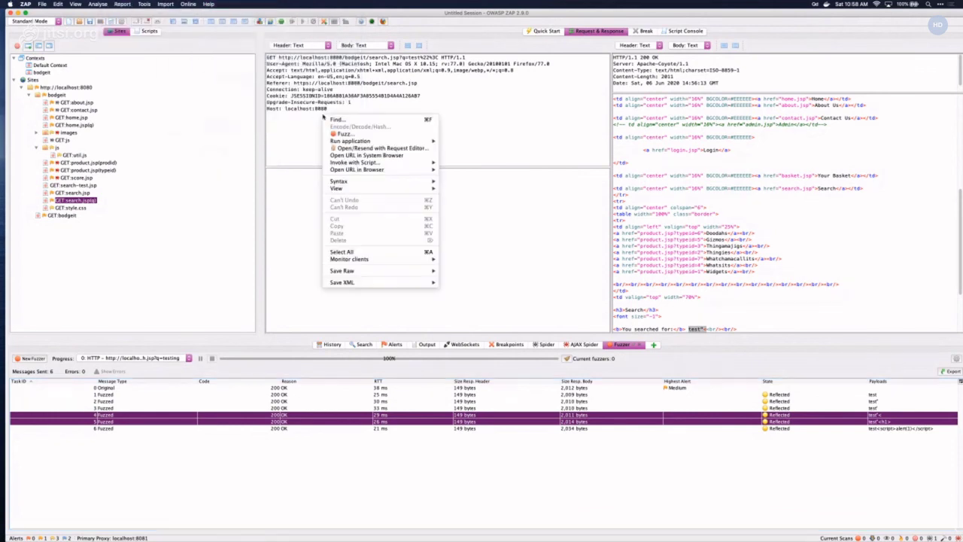
{"action": "left_click", "coordinate": [122, 4]}
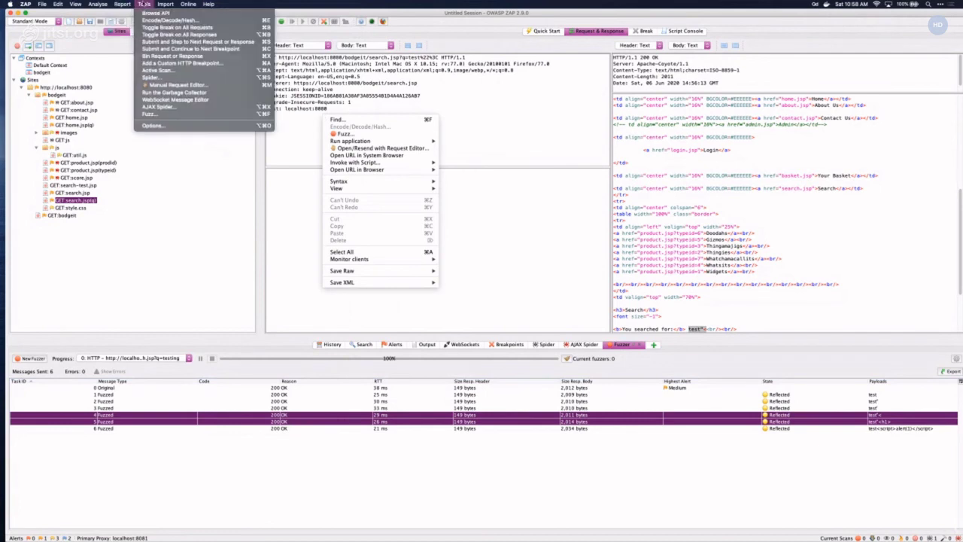
{"action": "key", "text": "Escape"}
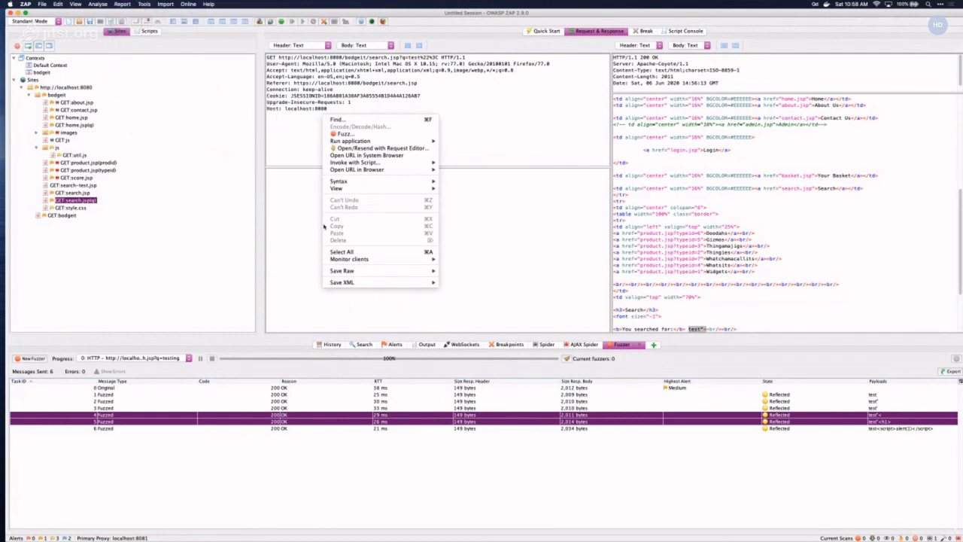
{"action": "left_click", "coordinate": [329, 293]}
{"action": "mouse_move", "coordinate": [397, 531]}
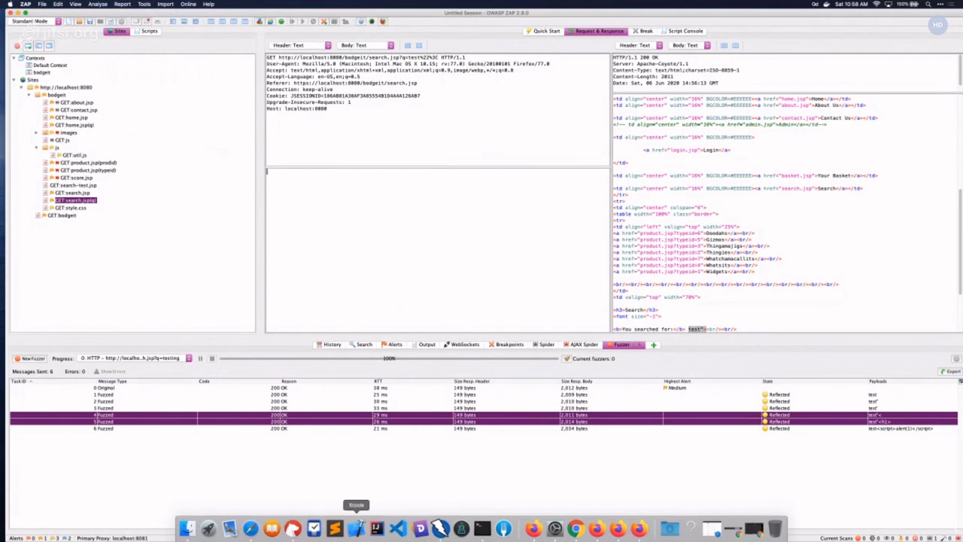
{"action": "left_click", "coordinate": [596, 529]}
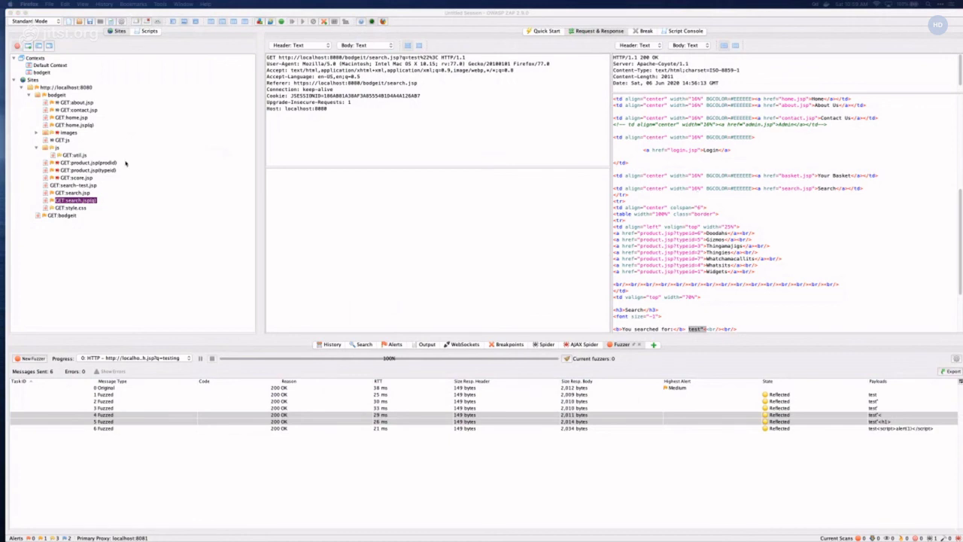
- Open the bodgeit Sites tree node in Firefox via Open URL in Browser
{"action": "double_click", "coordinate": [57, 95]}
{"action": "right_click", "coordinate": [56, 95]}
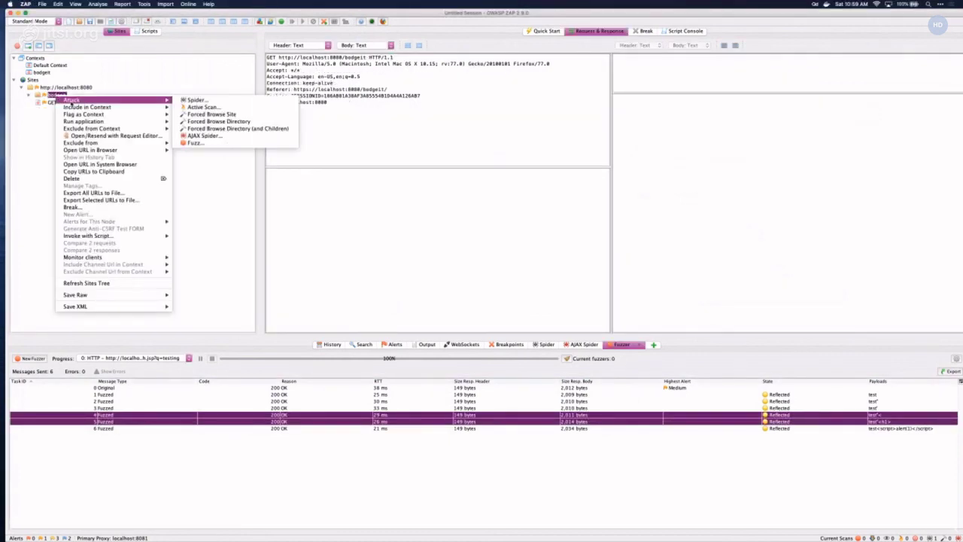
{"action": "mouse_move", "coordinate": [75, 107]}
{"action": "key", "text": "Escape"}
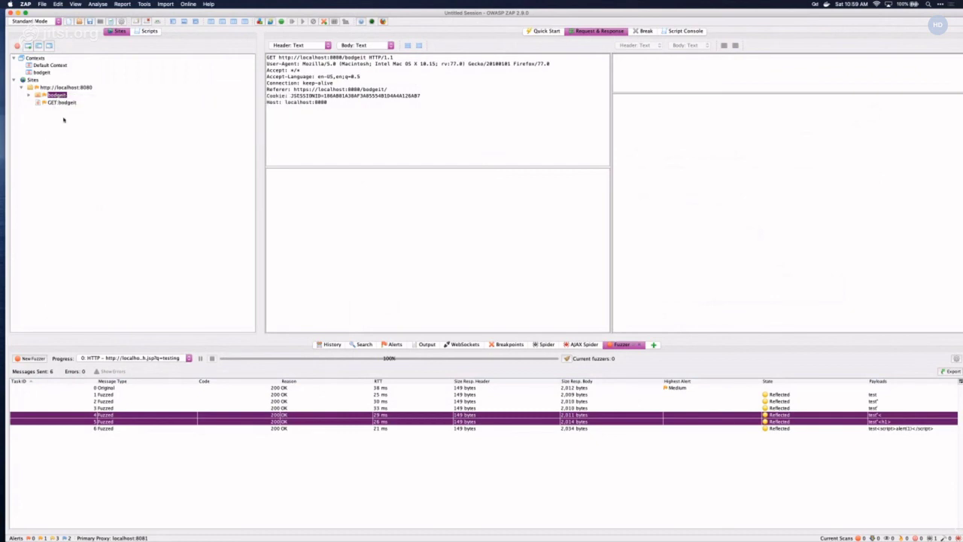
{"action": "right_click", "coordinate": [60, 96]}
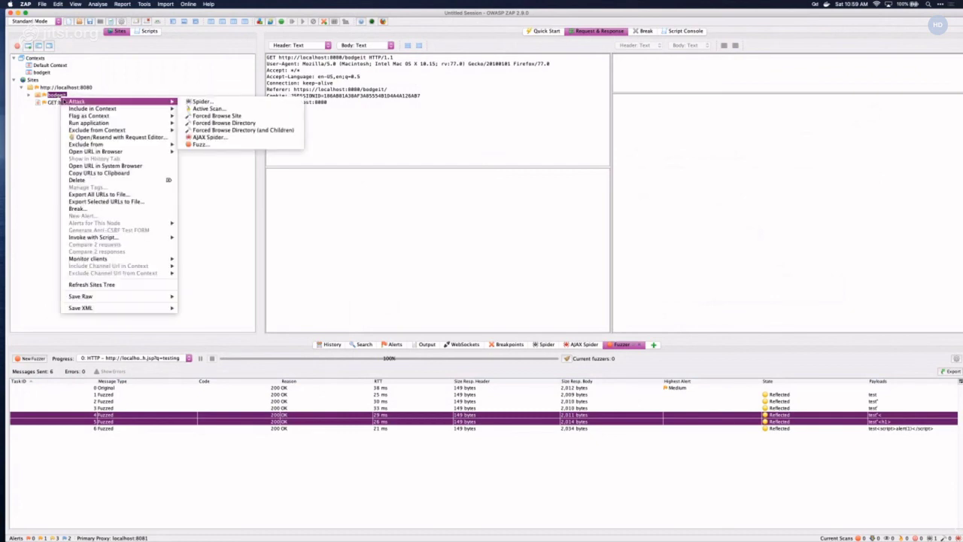
{"action": "key", "text": "Escape"}
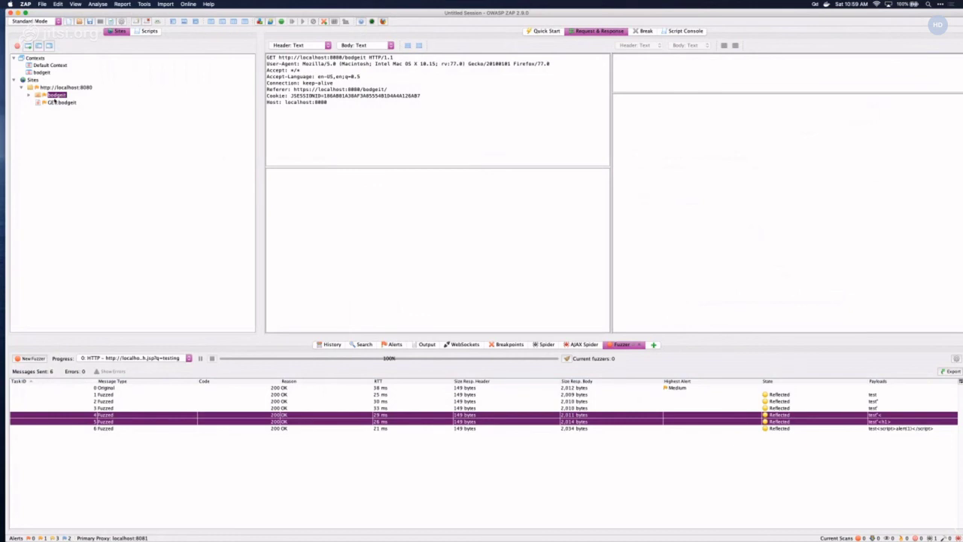
{"action": "right_click", "coordinate": [58, 96]}
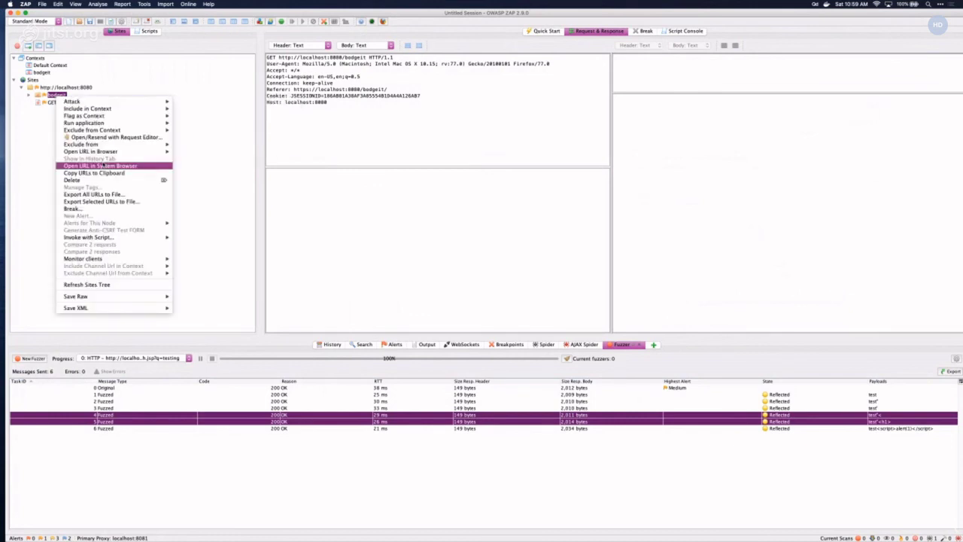
{"action": "mouse_move", "coordinate": [150, 151]}
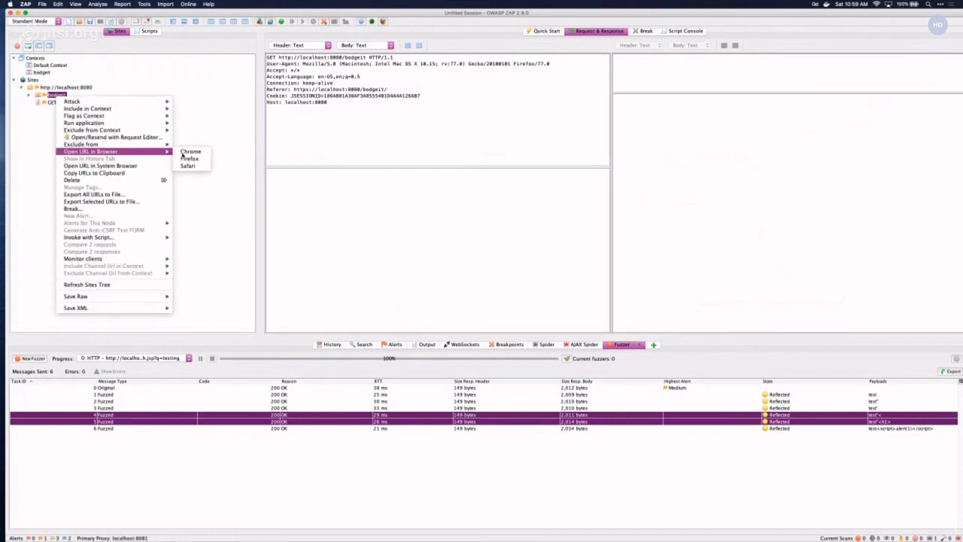
{"action": "left_click", "coordinate": [188, 159]}
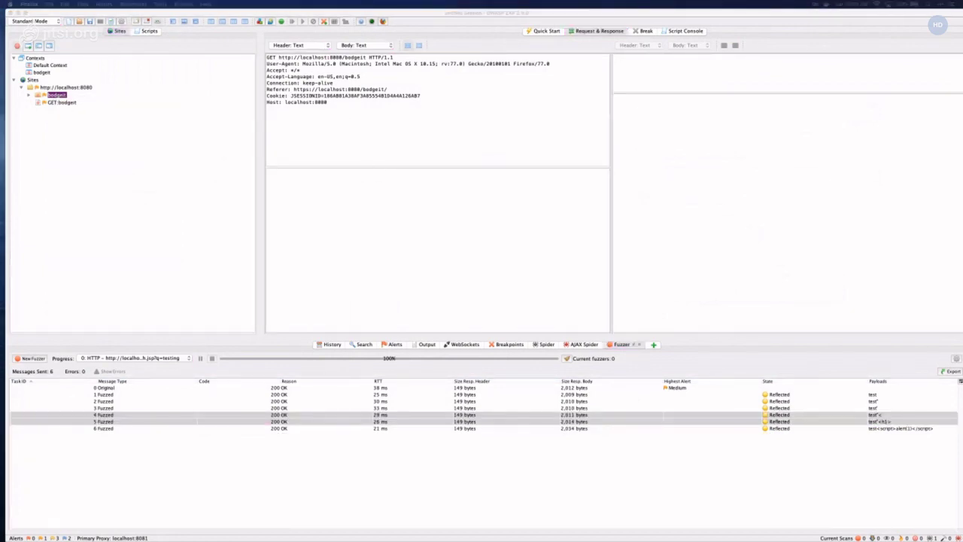
- Add the BodgeIt domain to HUD scope, enable Break On, and request the Search page
{"action": "left_click_drag", "start_coordinate": [573, 128], "coordinate": [471, 125]}
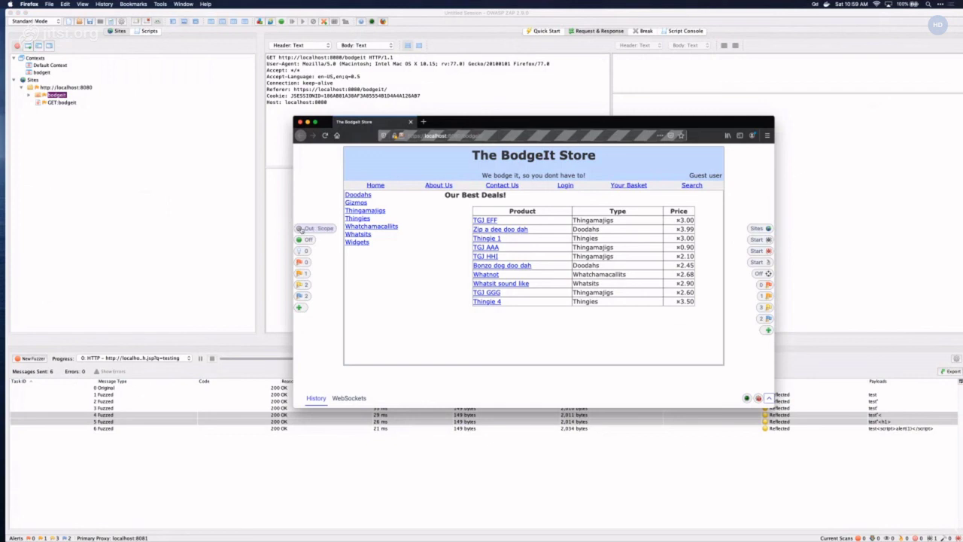
{"action": "left_click", "coordinate": [300, 229]}
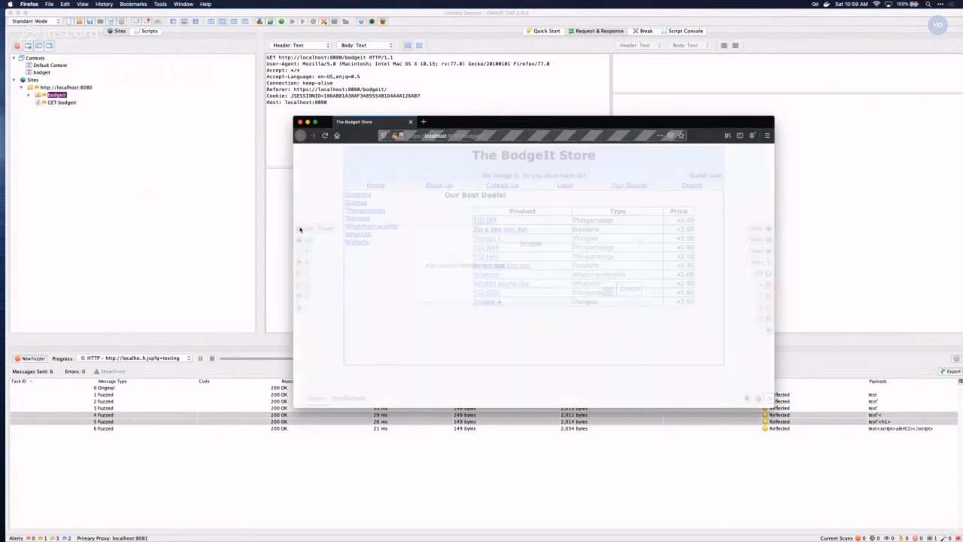
{"action": "left_click", "coordinate": [607, 298]}
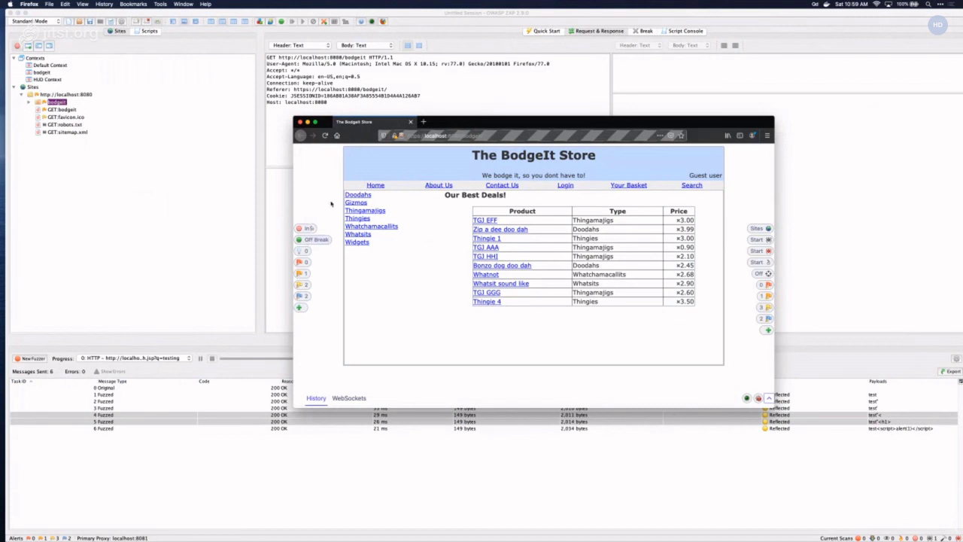
{"action": "left_click", "coordinate": [315, 240]}
{"action": "left_click", "coordinate": [691, 185]}
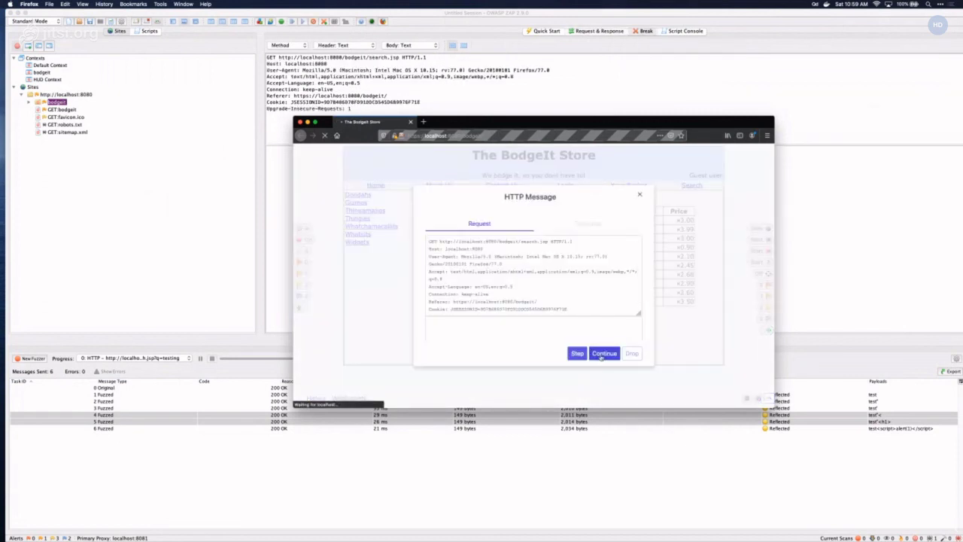
- Continue the search.jsp request and view the X-Frame-Options Header Not Set alert's message
{"action": "left_click", "coordinate": [602, 353]}
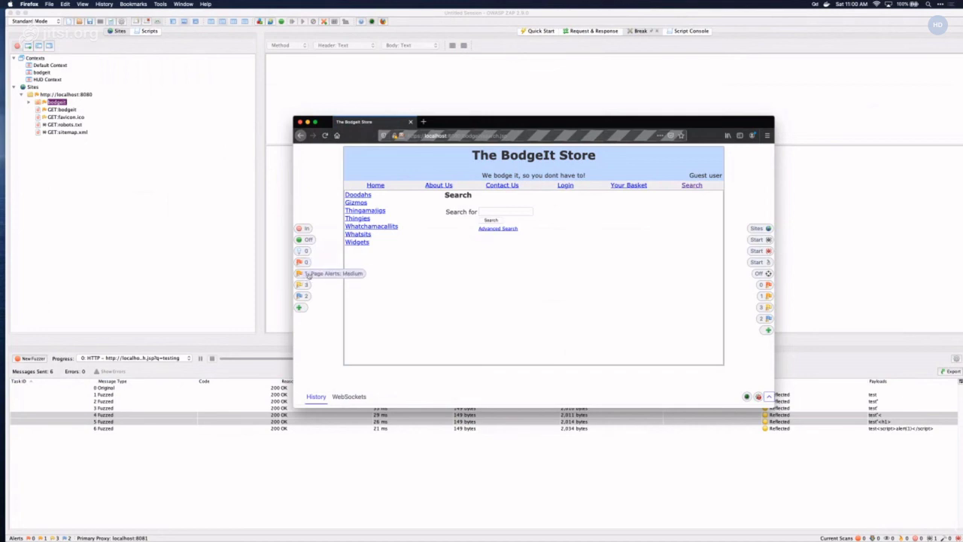
{"action": "left_click", "coordinate": [308, 275]}
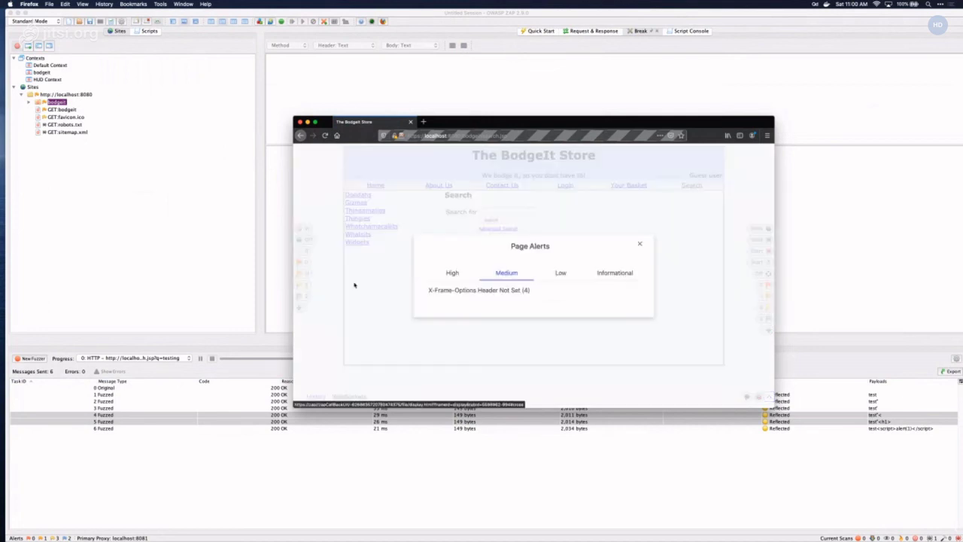
{"action": "left_click", "coordinate": [464, 291]}
{"action": "left_click", "coordinate": [497, 273]}
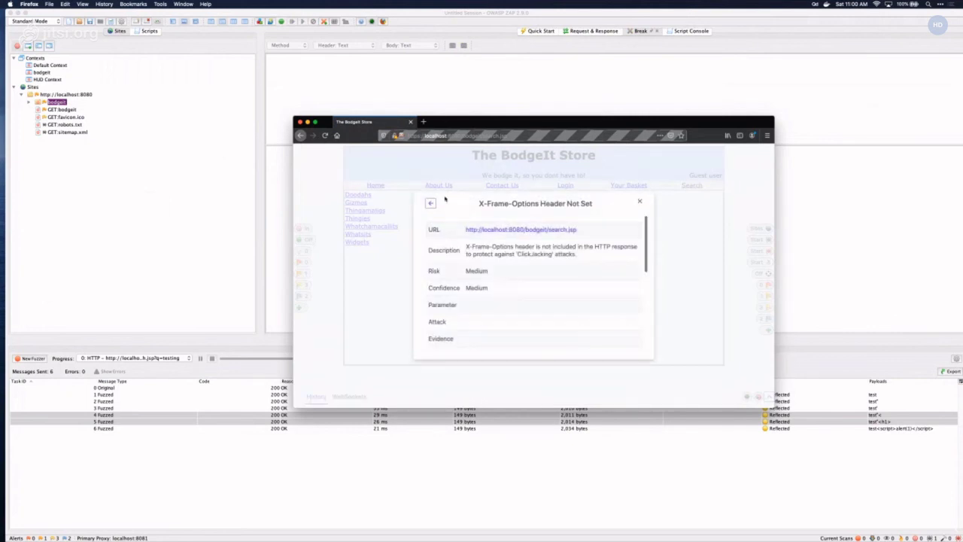
{"action": "left_click", "coordinate": [565, 228]}
{"action": "left_click", "coordinate": [641, 195]}
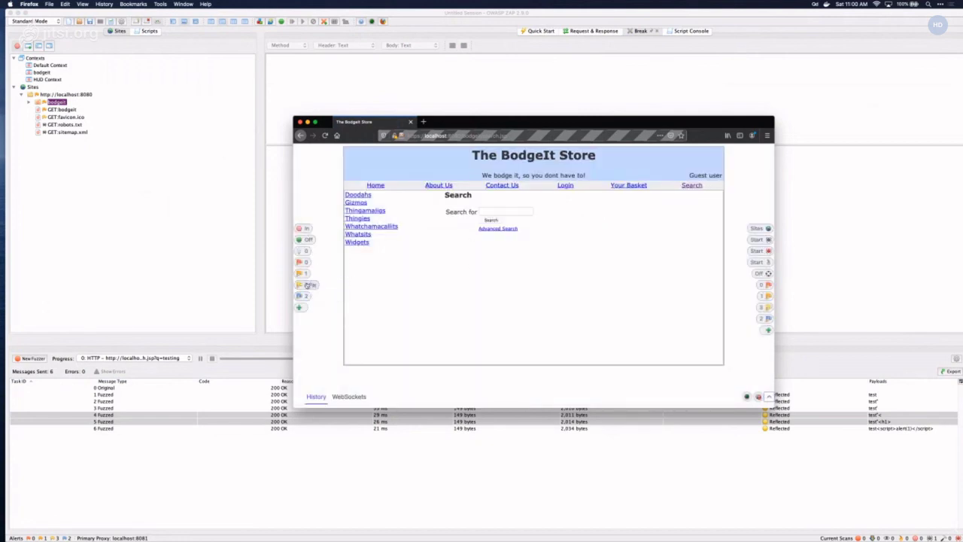
- Add the Comments tool to the HUD and go back to the store's Home page
{"action": "left_click", "coordinate": [300, 307]}
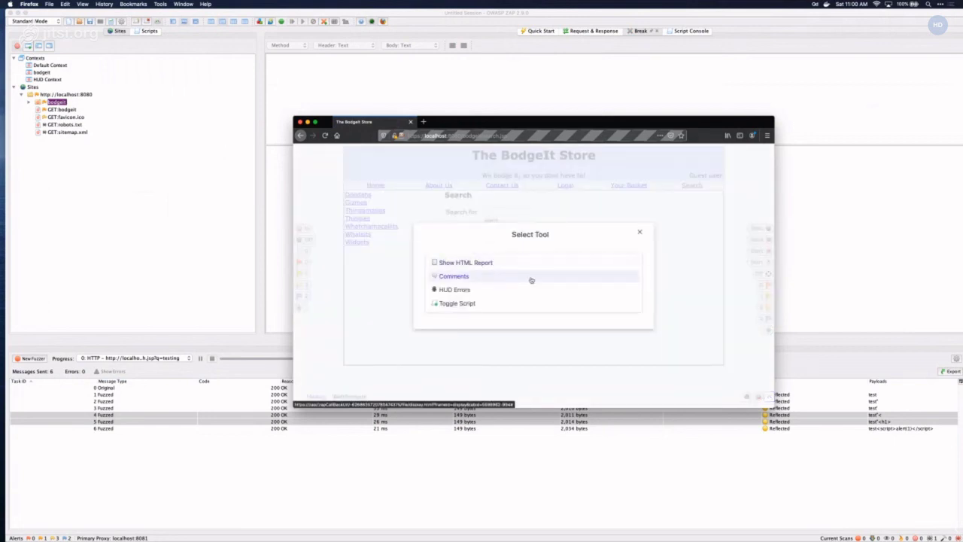
{"action": "left_click", "coordinate": [468, 276]}
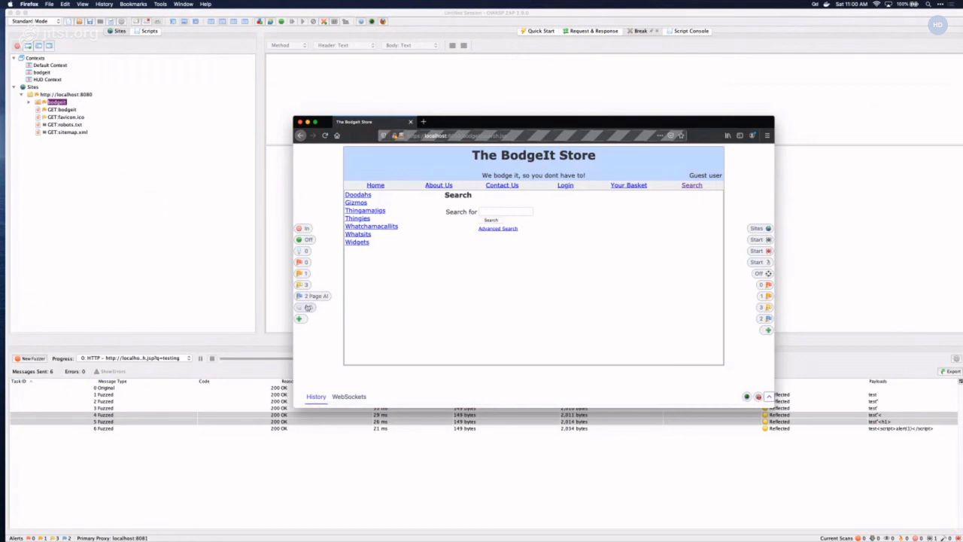
{"action": "left_click", "coordinate": [375, 185]}
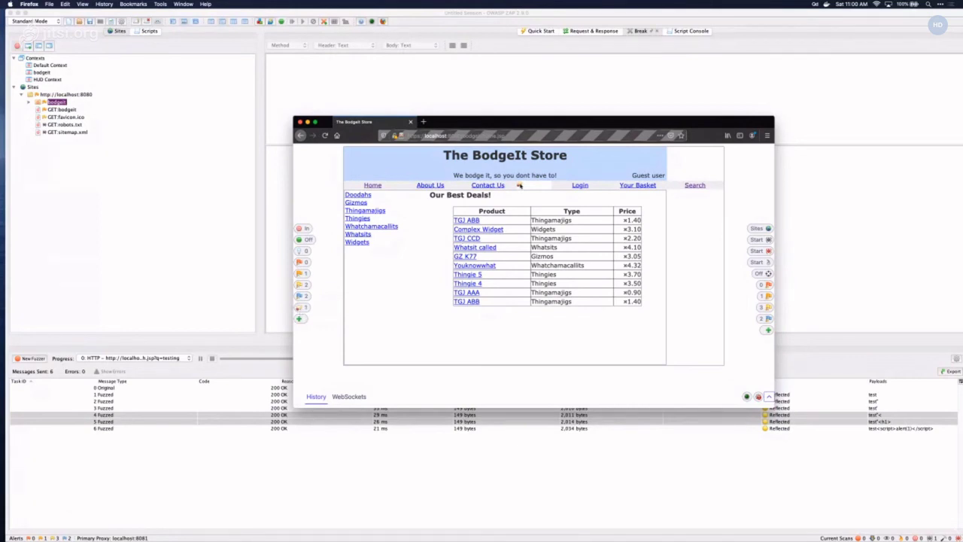
{"action": "mouse_move", "coordinate": [519, 185]}
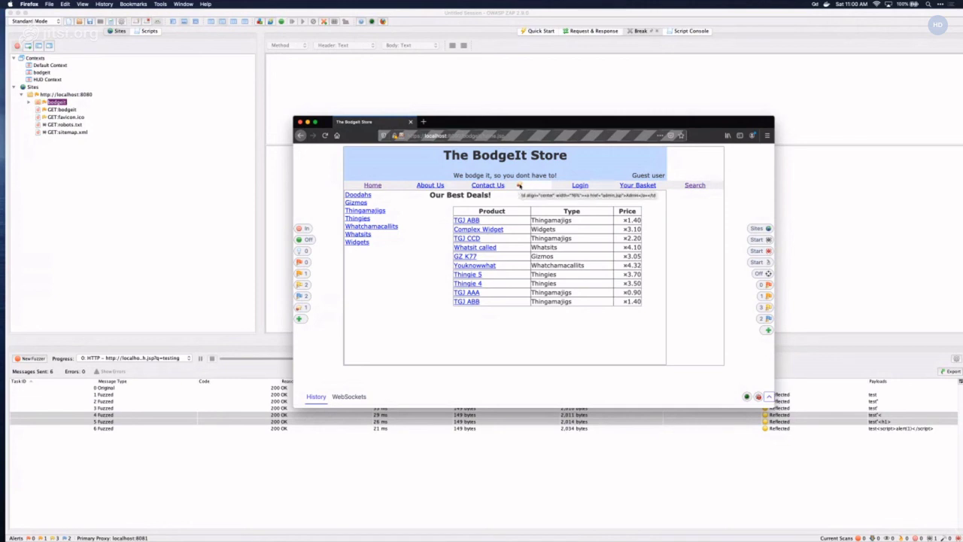
- Inspect the hidden admin.jsp link beside Contact Us and edit its markup inline
{"action": "right_click", "coordinate": [519, 185]}
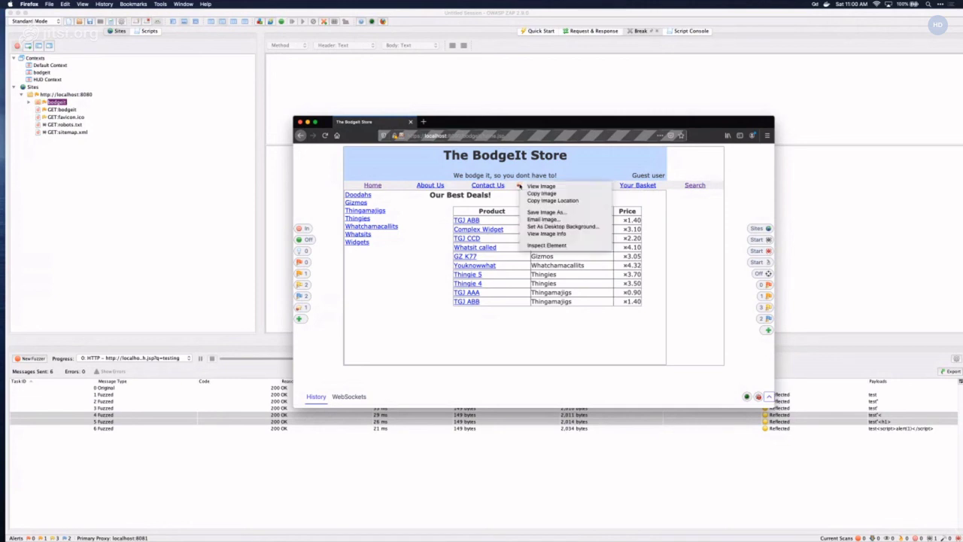
{"action": "left_click", "coordinate": [539, 245]}
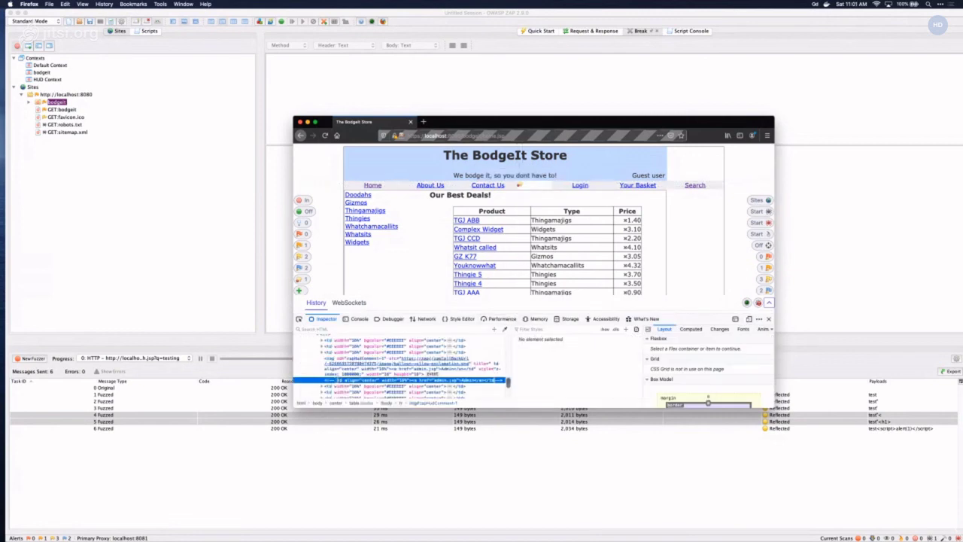
{"action": "double_click", "coordinate": [371, 381]}
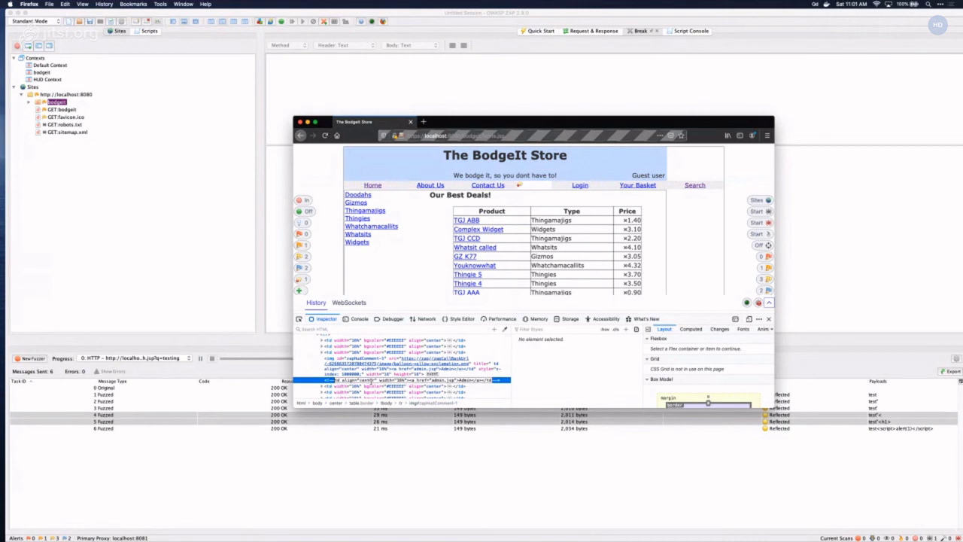
{"action": "right_click", "coordinate": [329, 381]}
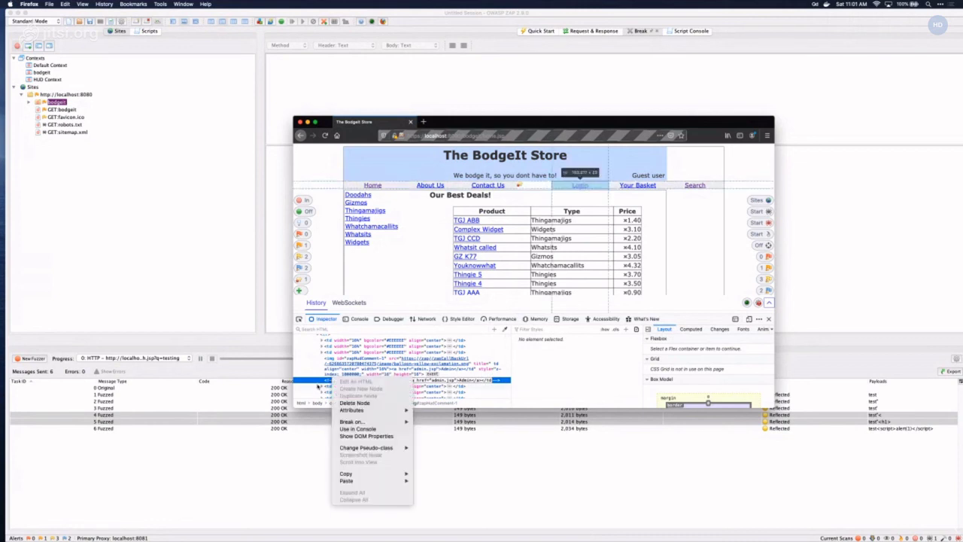
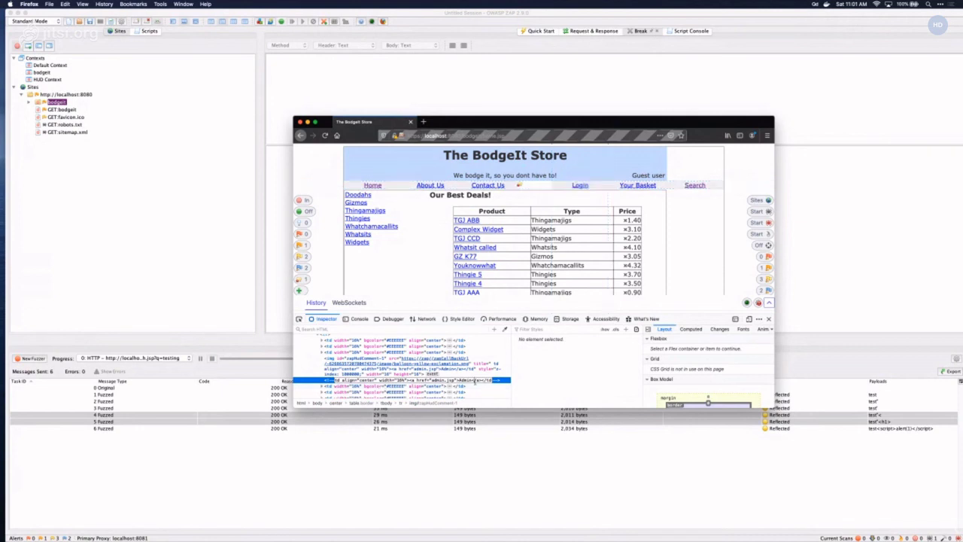
- Bring up the editing options for the Inspector's td cell holding the commented-out admin.jsp link
{"action": "right_click", "coordinate": [455, 381]}
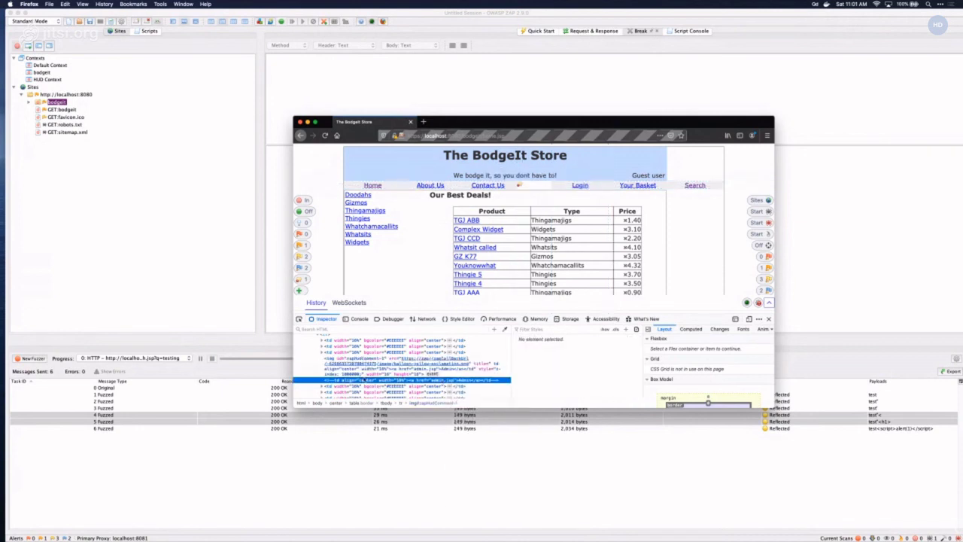
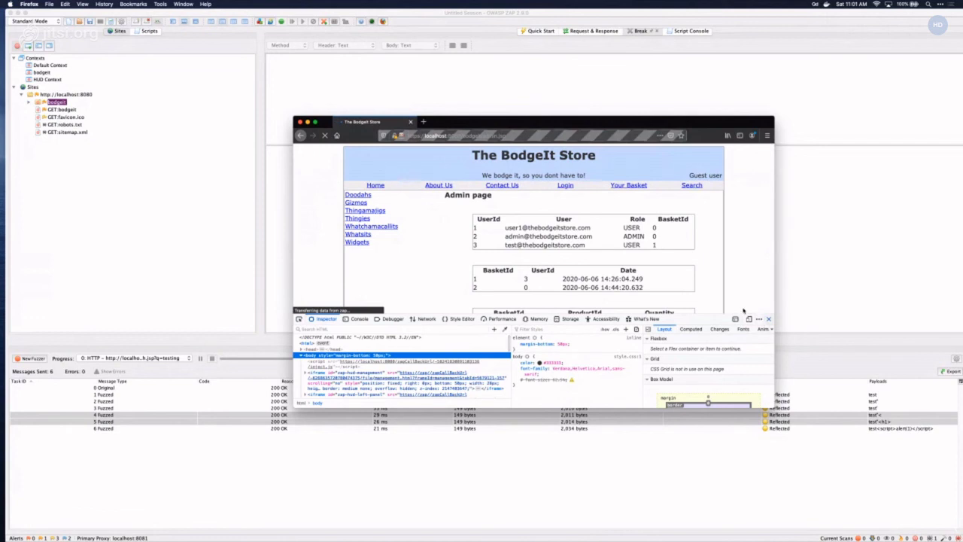
- Close the Firefox developer tools so the BodgeIt admin page reloads with the ZAP HUD panels
{"action": "left_click", "coordinate": [768, 319]}
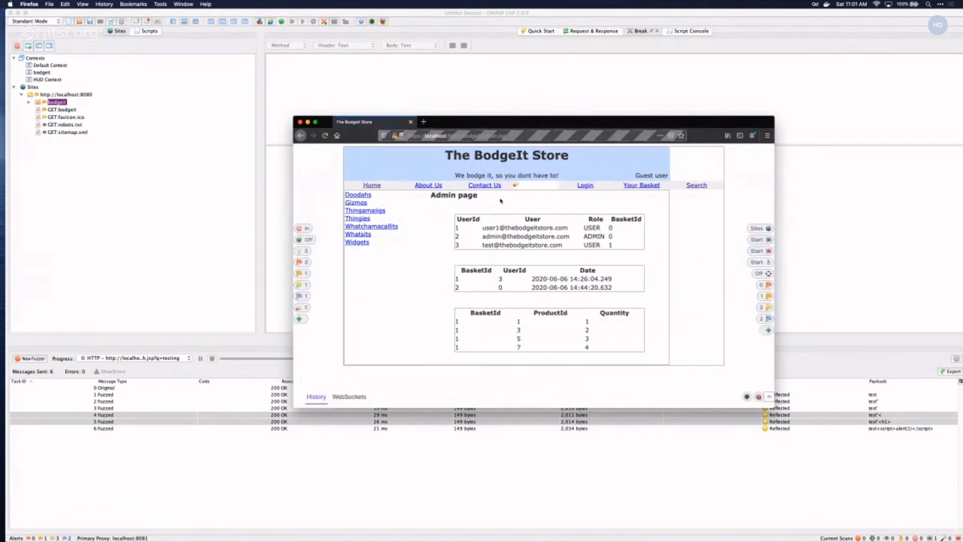
{"action": "mouse_move", "coordinate": [515, 185]}
{"action": "left_click", "coordinate": [752, 227]}
{"action": "left_click", "coordinate": [416, 282]}
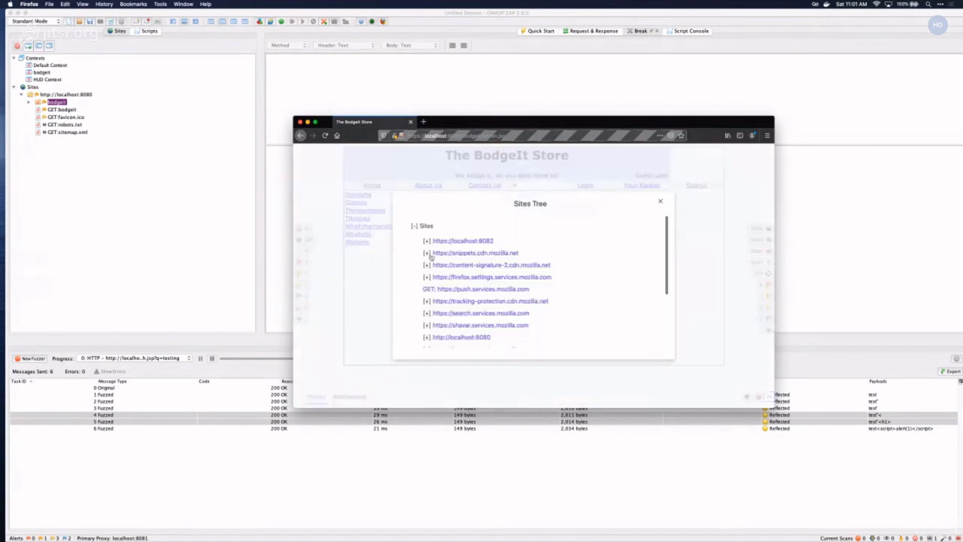
{"action": "scroll", "coordinate": [430, 260], "scroll_direction": "down", "scroll_amount": 3}
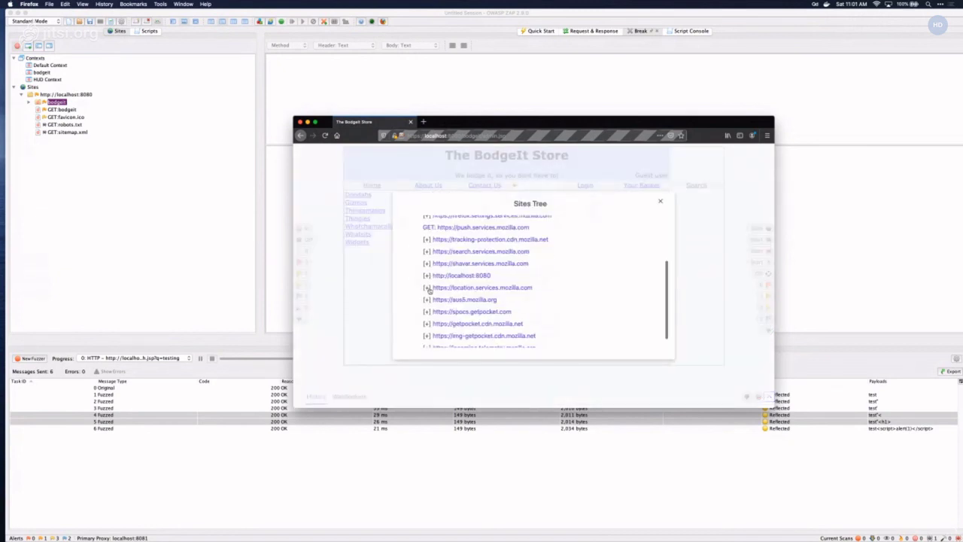
{"action": "left_click", "coordinate": [426, 276]}
{"action": "scroll", "coordinate": [452, 292], "scroll_direction": "down", "scroll_amount": 1}
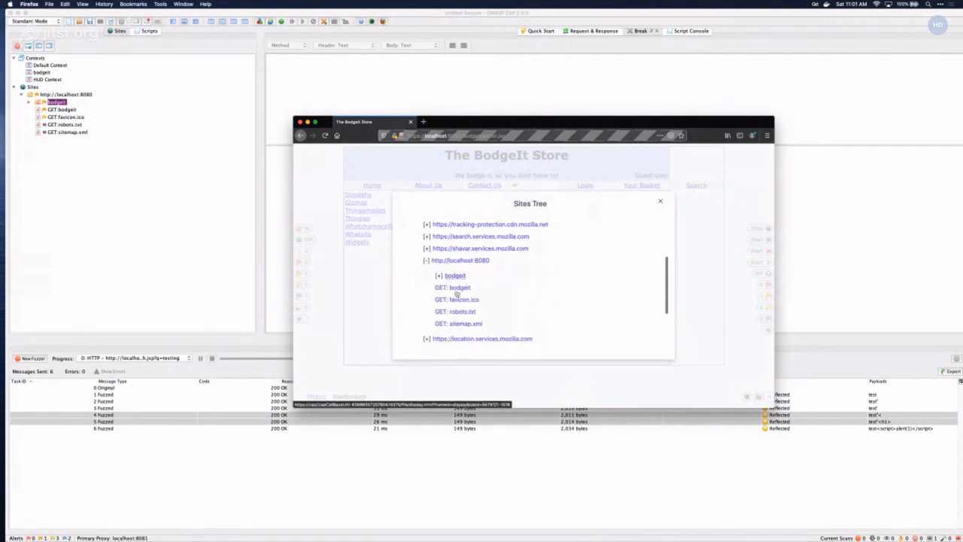
{"action": "left_click", "coordinate": [454, 275]}
{"action": "scroll", "coordinate": [479, 307], "scroll_direction": "down", "scroll_amount": 1}
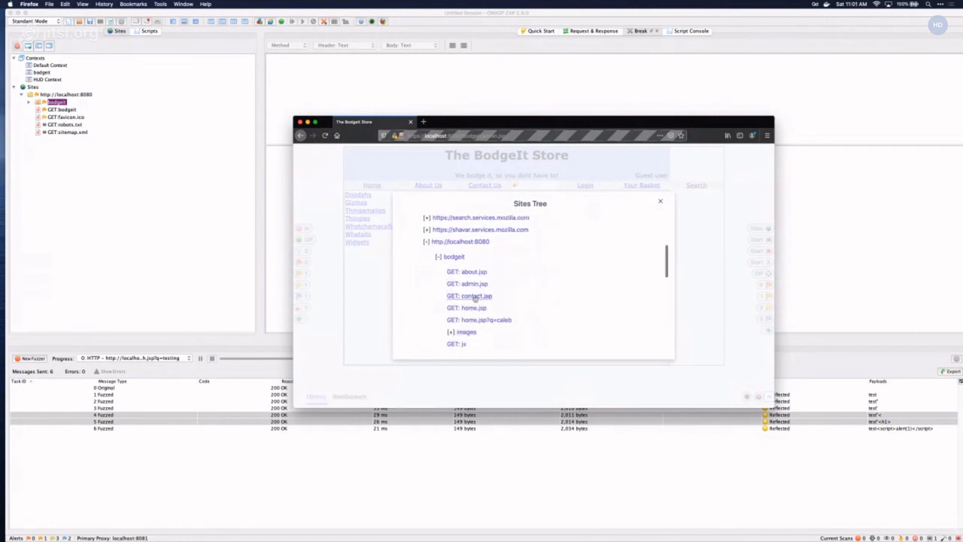
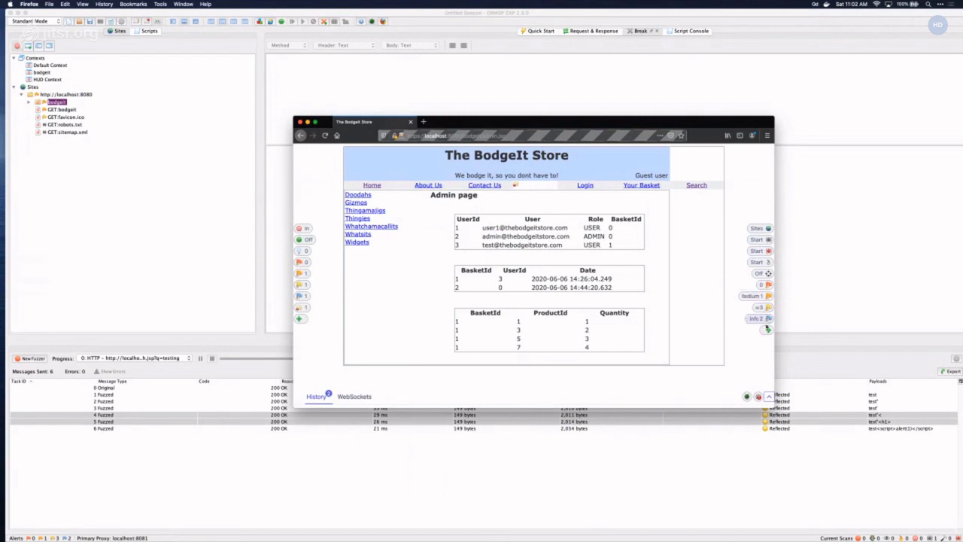
- Browse the HUD tool list and the script list without changing anything
{"action": "left_click", "coordinate": [768, 331]}
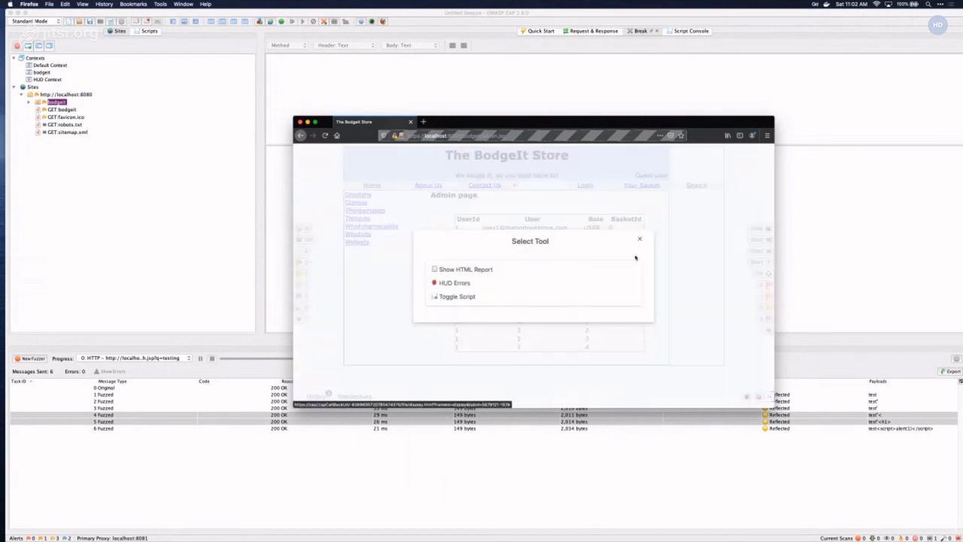
{"action": "left_click", "coordinate": [449, 285]}
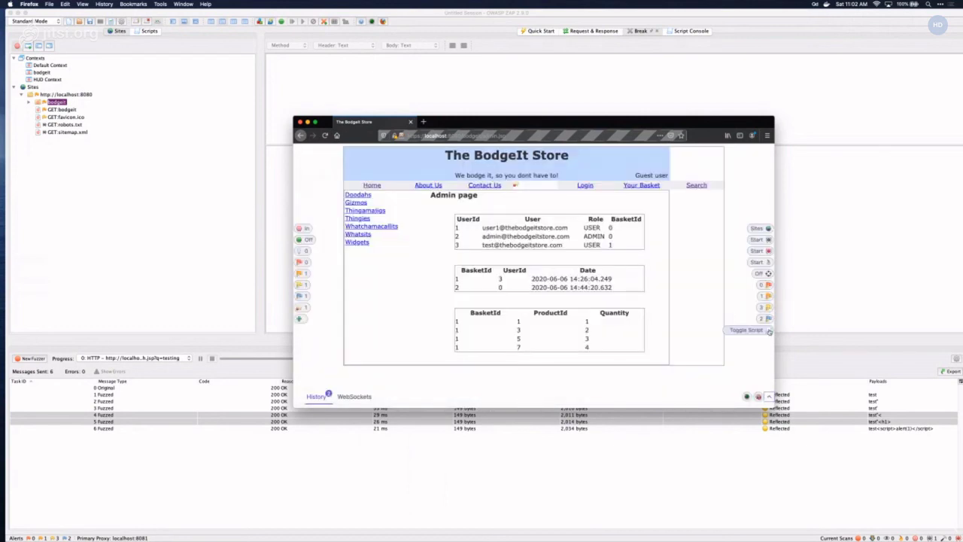
{"action": "left_click", "coordinate": [751, 331]}
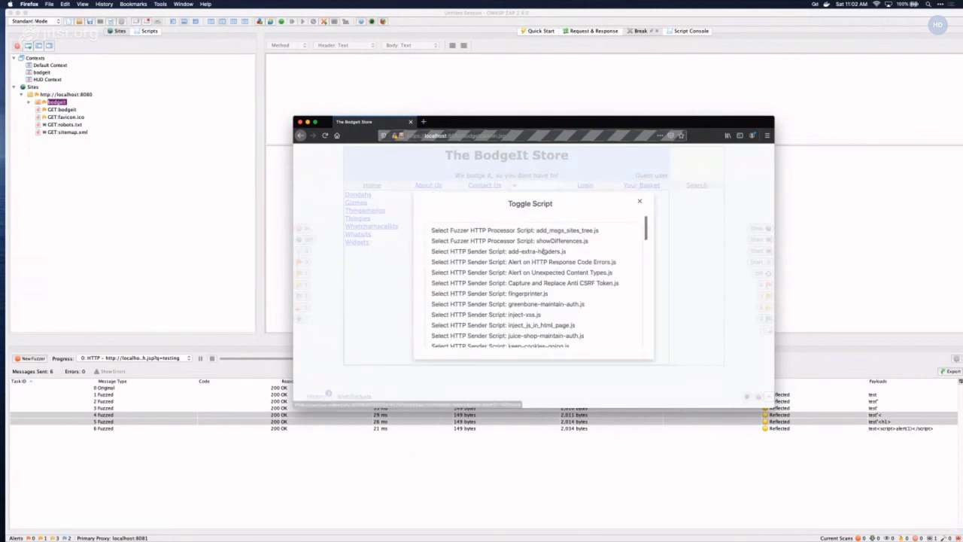
{"action": "scroll", "coordinate": [546, 255], "scroll_direction": "down", "scroll_amount": 3}
{"action": "scroll", "coordinate": [546, 256], "scroll_direction": "down", "scroll_amount": 10}
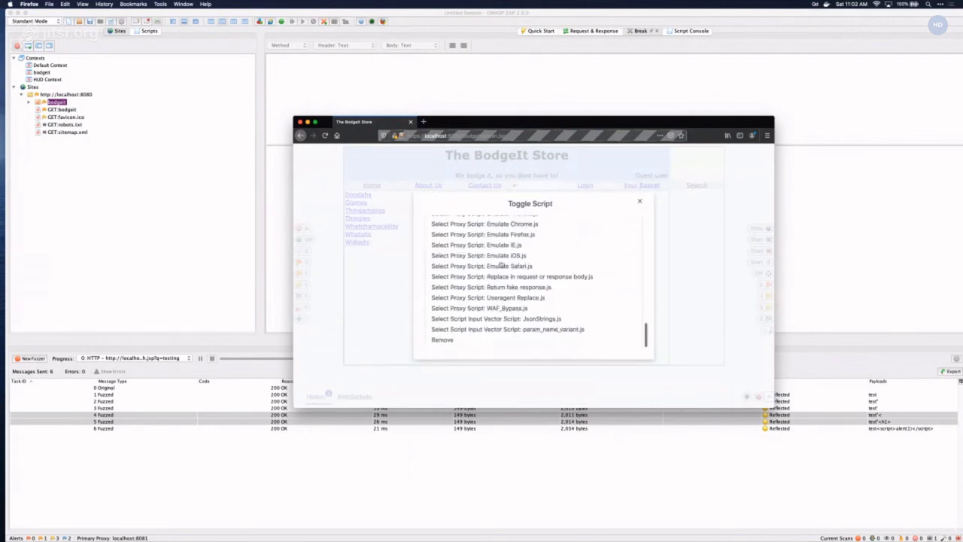
{"action": "scroll", "coordinate": [501, 264], "scroll_direction": "up", "scroll_amount": 2}
{"action": "scroll", "coordinate": [501, 263], "scroll_direction": "down", "scroll_amount": 4}
{"action": "scroll", "coordinate": [501, 267], "scroll_direction": "up", "scroll_amount": 1}
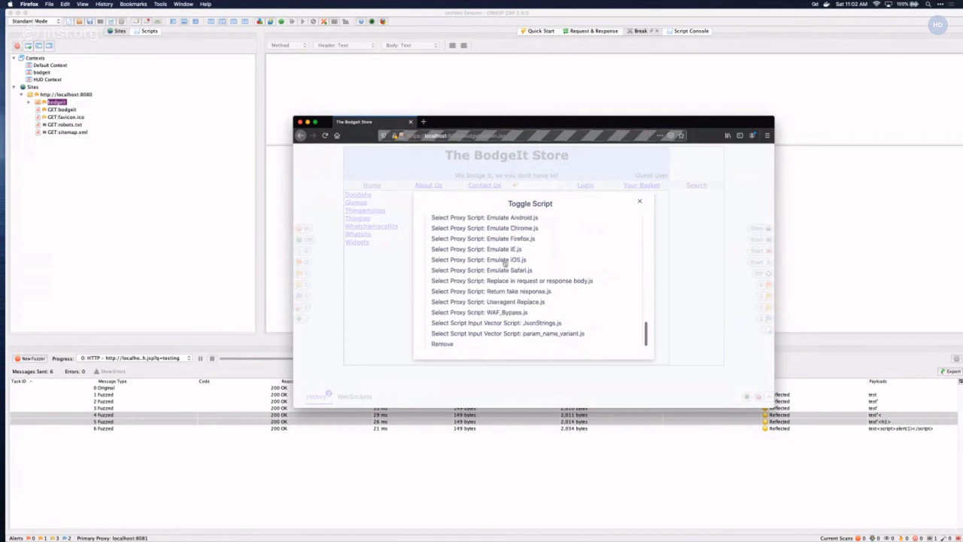
{"action": "scroll", "coordinate": [511, 260], "scroll_direction": "up", "scroll_amount": 10}
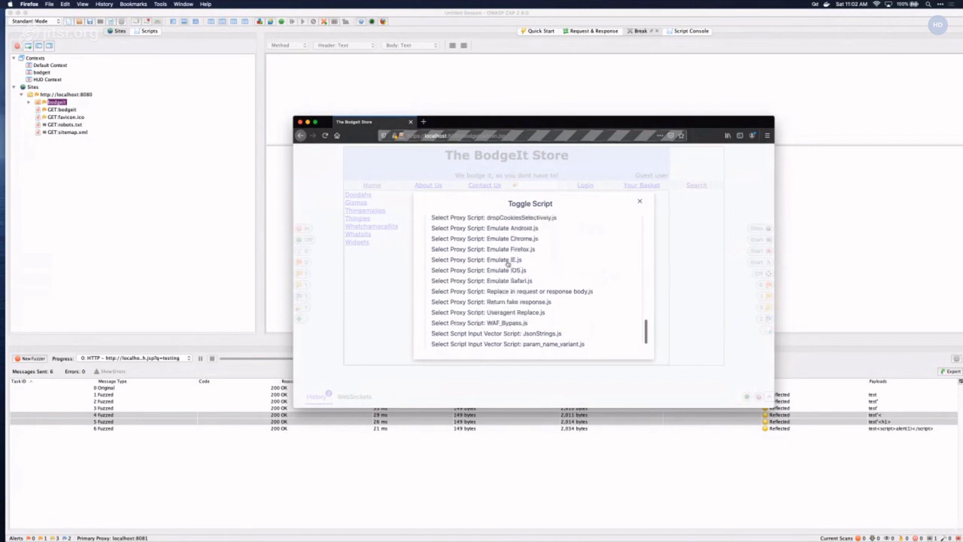
{"action": "scroll", "coordinate": [511, 271], "scroll_direction": "down", "scroll_amount": 1}
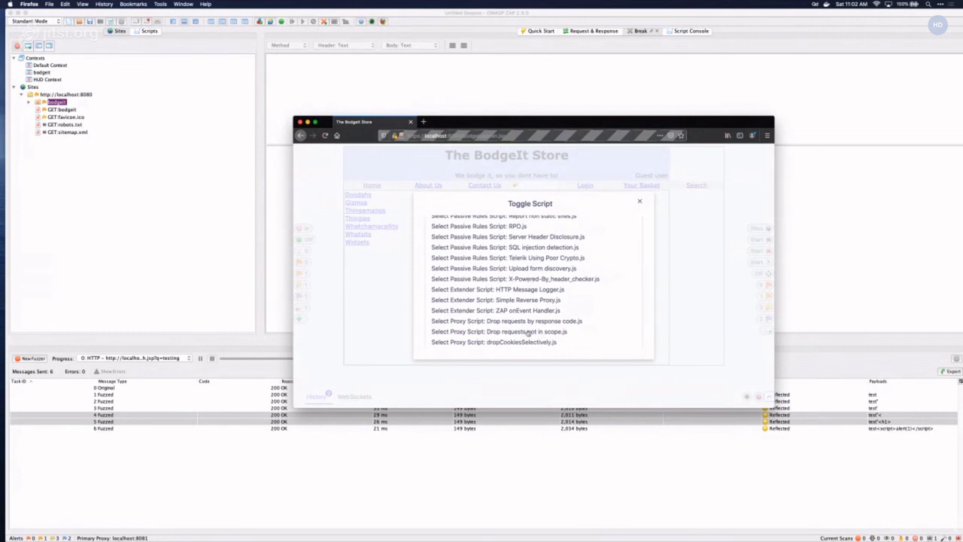
{"action": "left_click", "coordinate": [640, 201]}
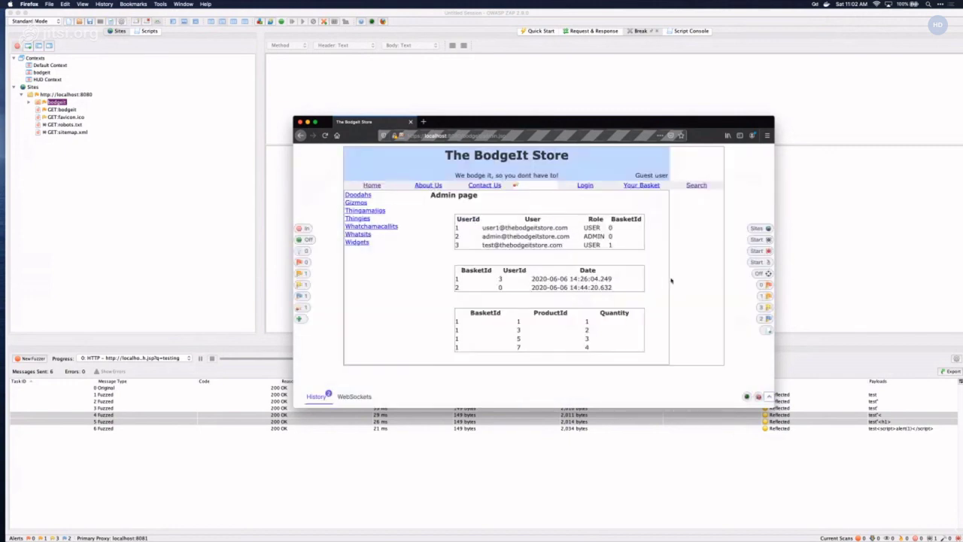
- Review the HUD request history, then close the BodgeIt Store Firefox window
{"action": "left_click", "coordinate": [317, 397]}
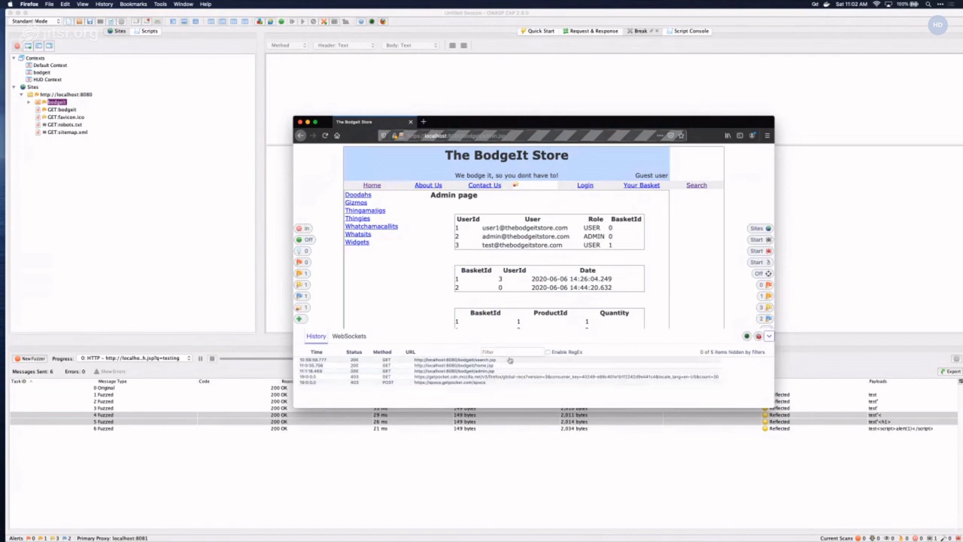
{"action": "left_click", "coordinate": [768, 336]}
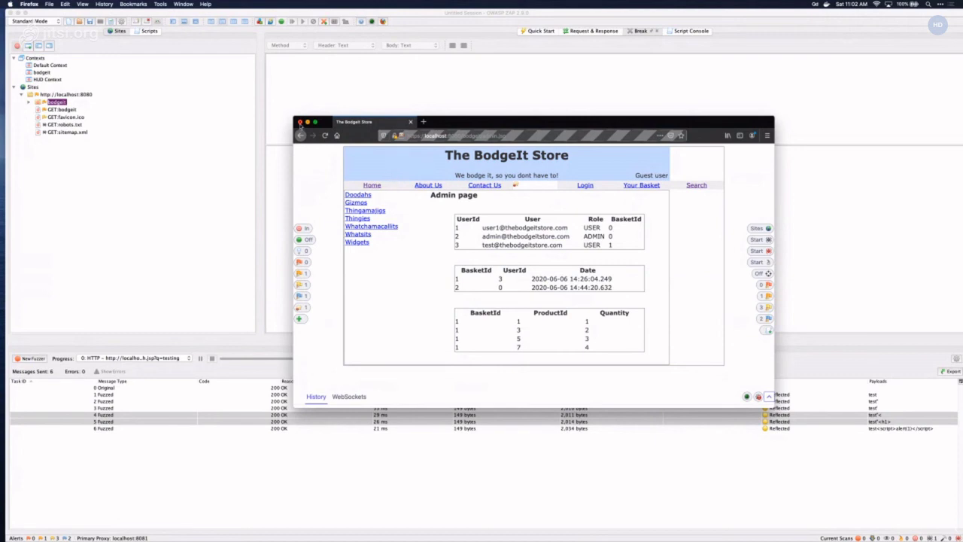
{"action": "left_click", "coordinate": [300, 122]}
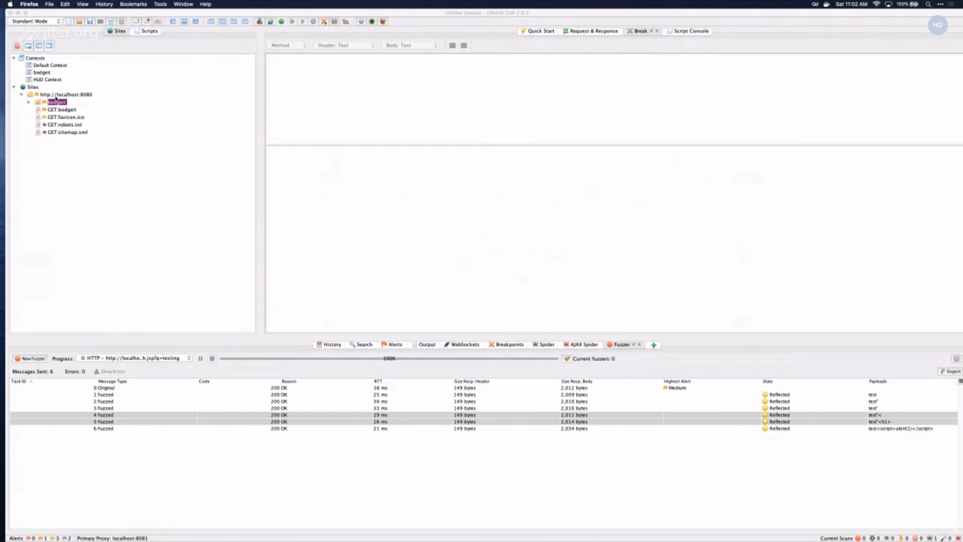
{"action": "left_click", "coordinate": [58, 95]}
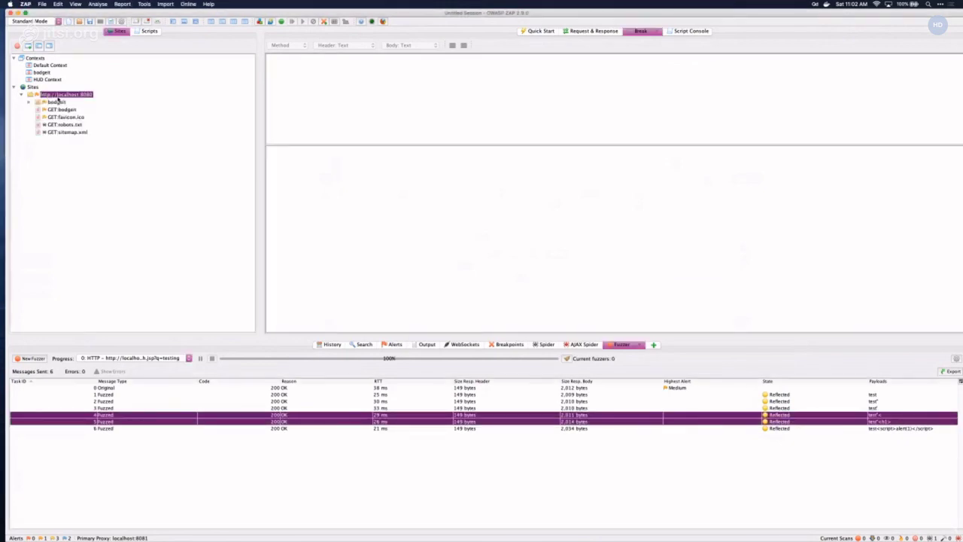
{"action": "right_click", "coordinate": [58, 98]}
{"action": "left_click", "coordinate": [58, 4]}
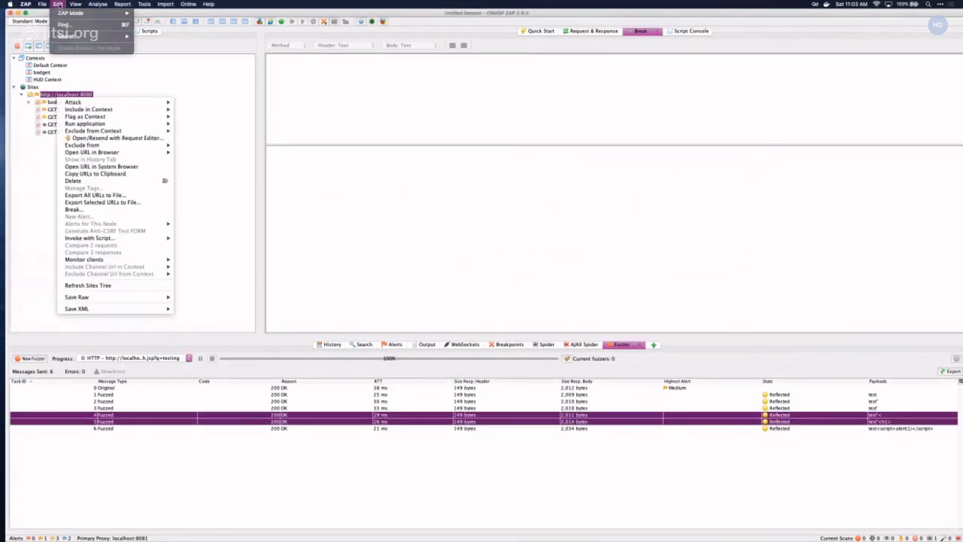
{"action": "mouse_move", "coordinate": [110, 5]}
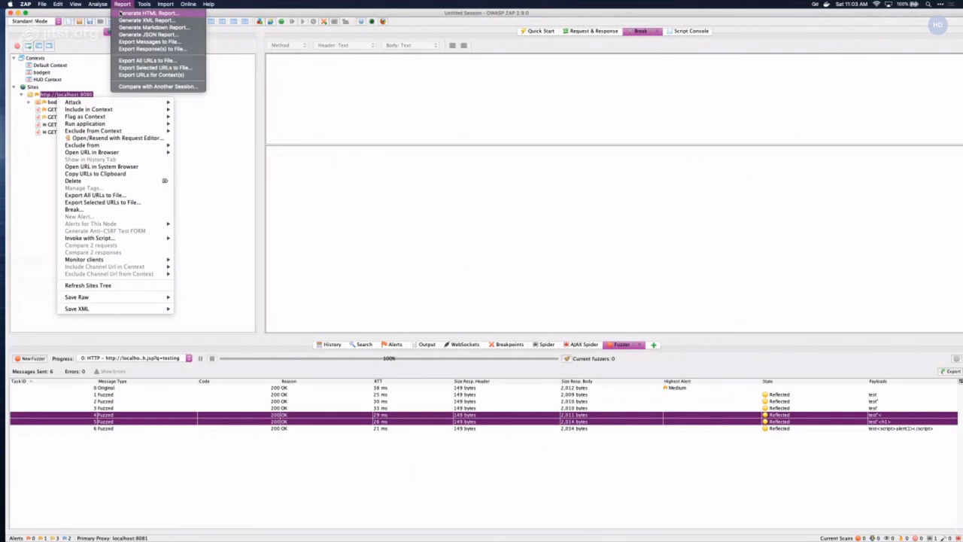
{"action": "left_click", "coordinate": [125, 13]}
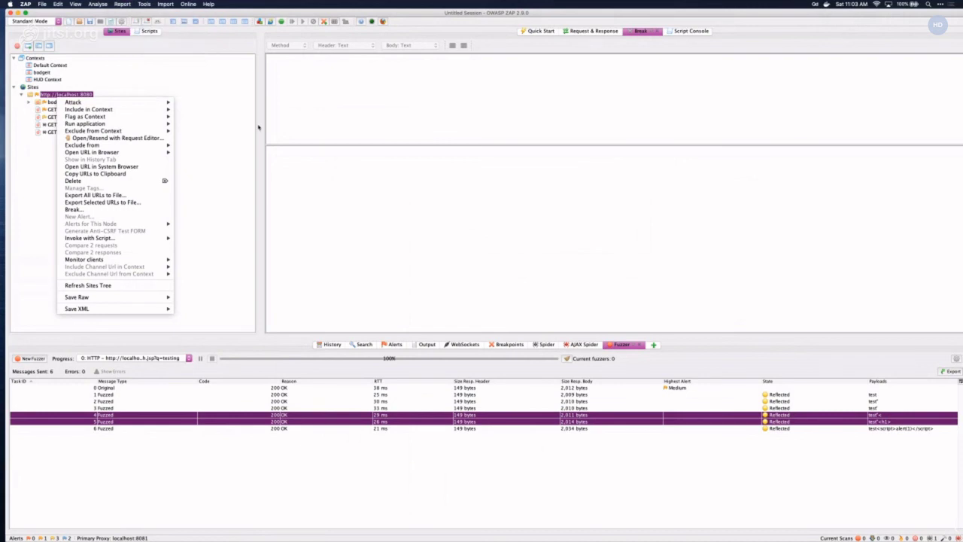
{"action": "double_click", "coordinate": [419, 276]}
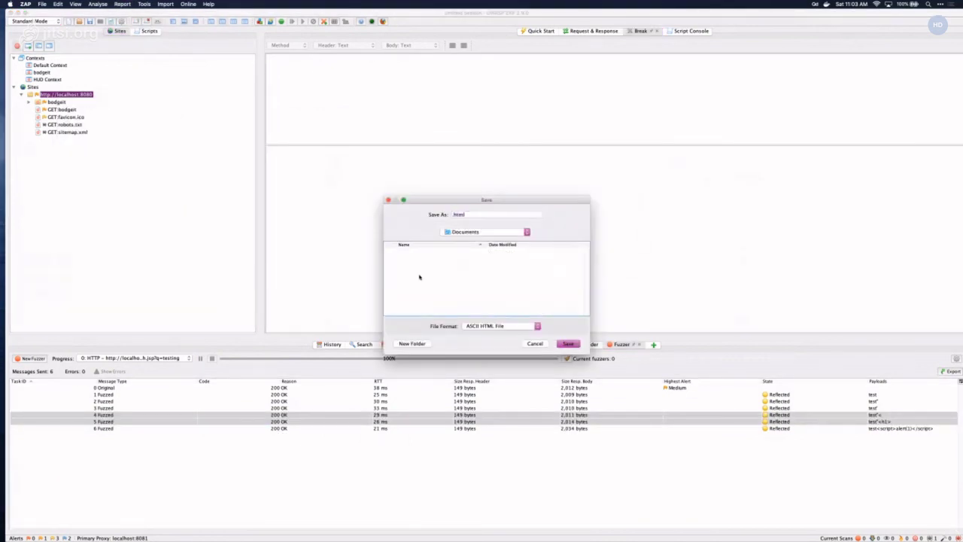
{"action": "left_click", "coordinate": [455, 233]}
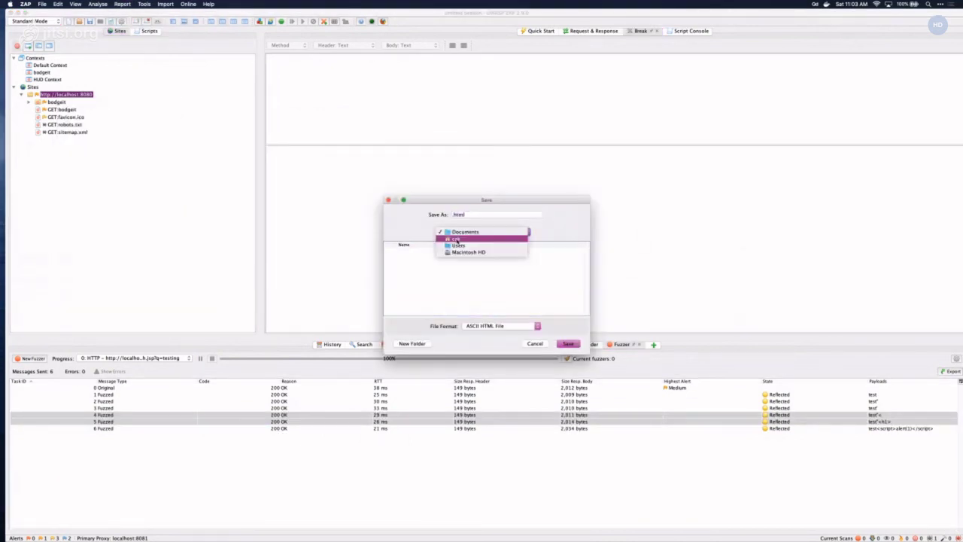
{"action": "left_click", "coordinate": [455, 239]}
{"action": "double_click", "coordinate": [411, 285]}
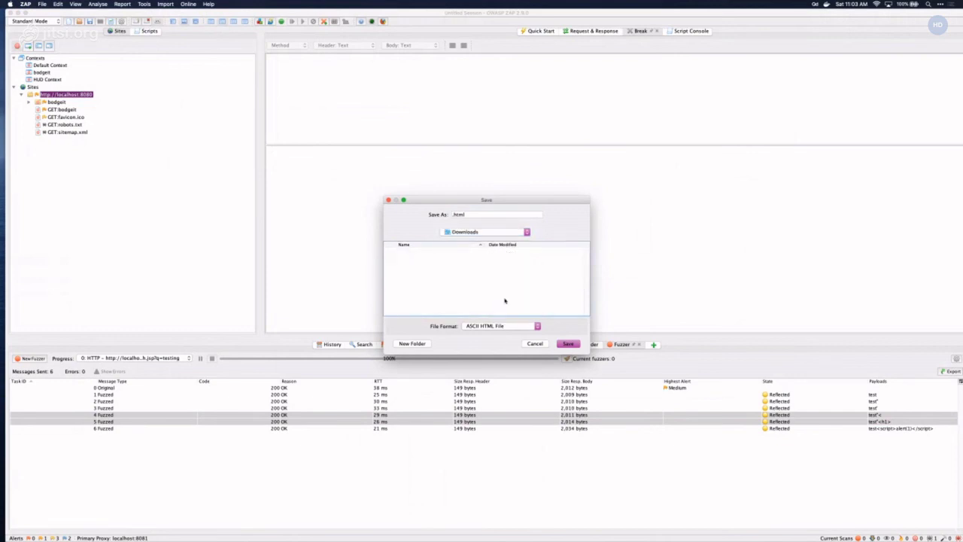
{"action": "left_click", "coordinate": [568, 343]}
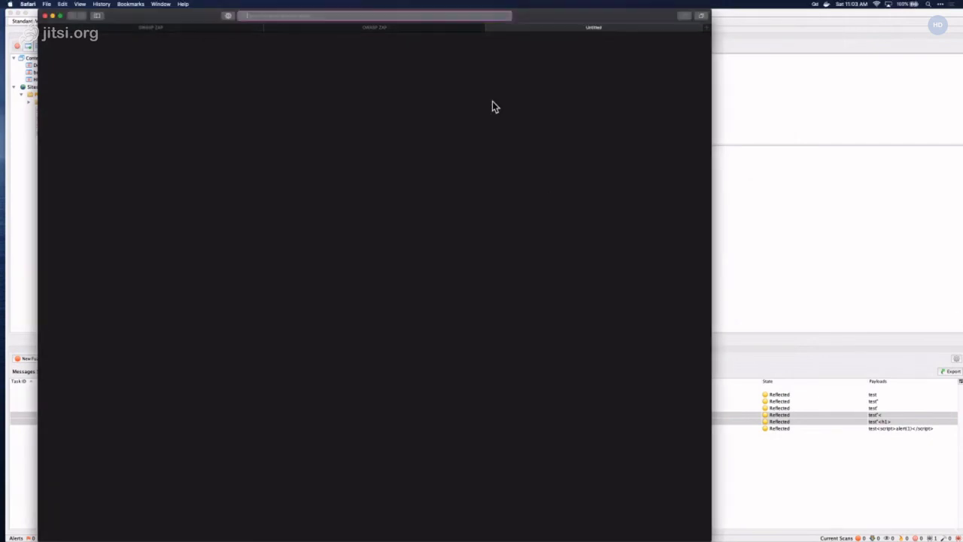
- Close the empty Safari window and bring ZAP back to the front
{"action": "left_click", "coordinate": [45, 15]}
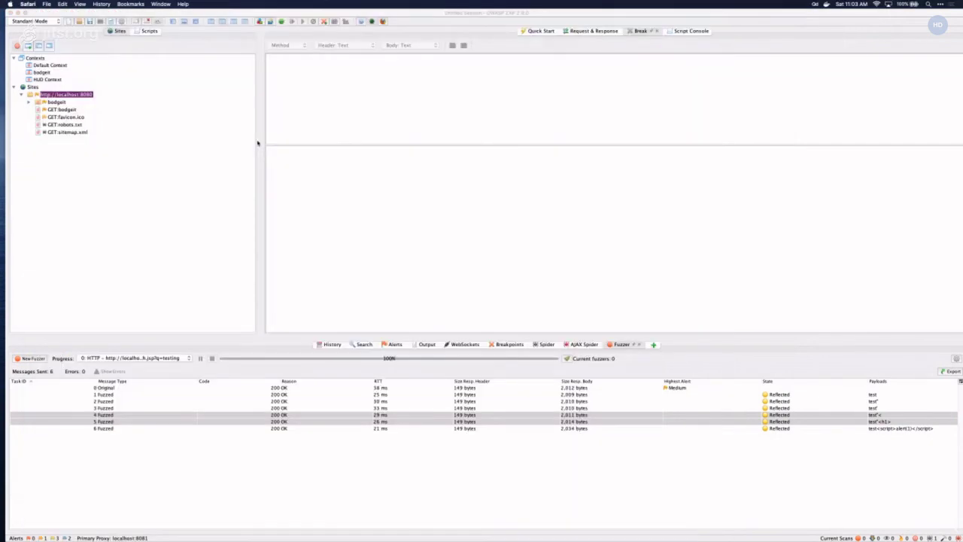
{"action": "mouse_move", "coordinate": [554, 527]}
{"action": "left_click", "coordinate": [729, 338]}
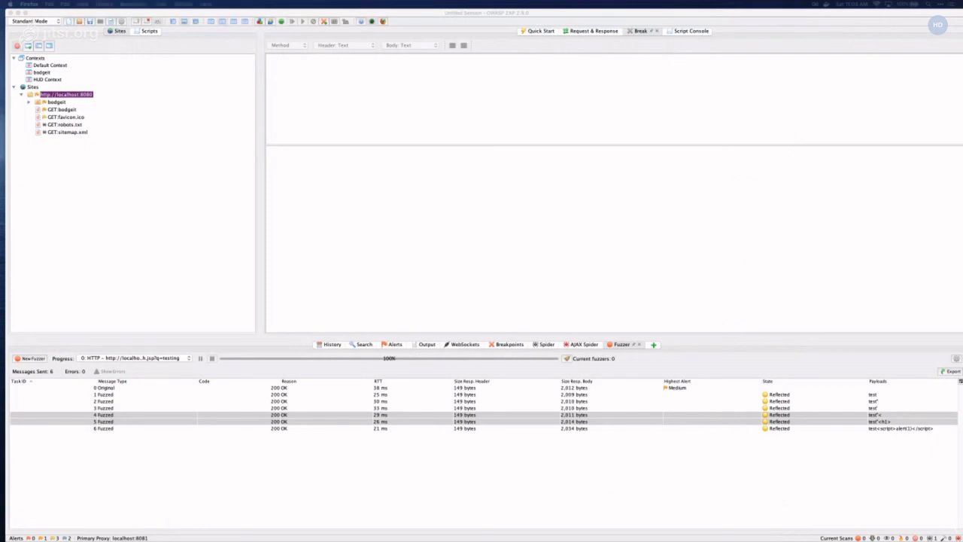
{"action": "left_click", "coordinate": [218, 61]}
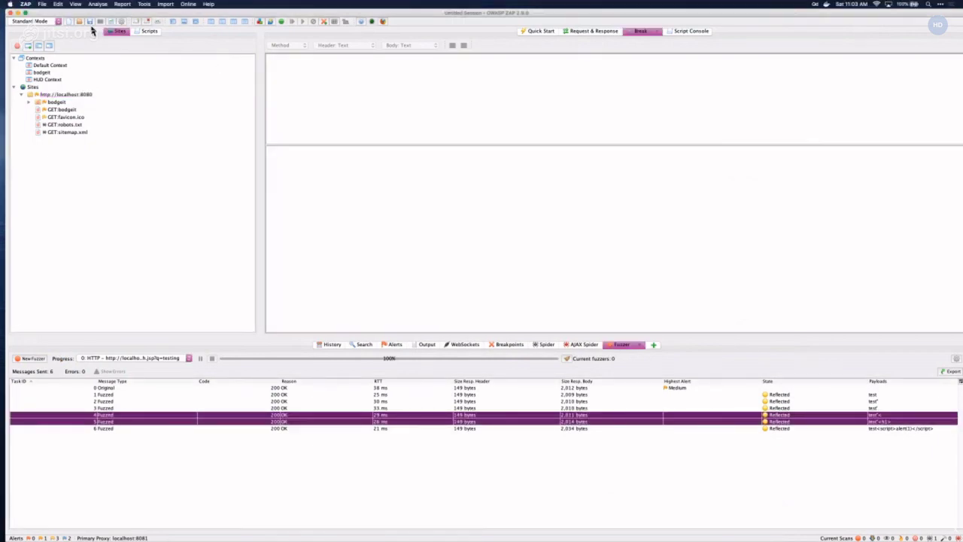
- Generate the HTML report again and save it as zap-report.html in Downloads
{"action": "left_click", "coordinate": [122, 3]}
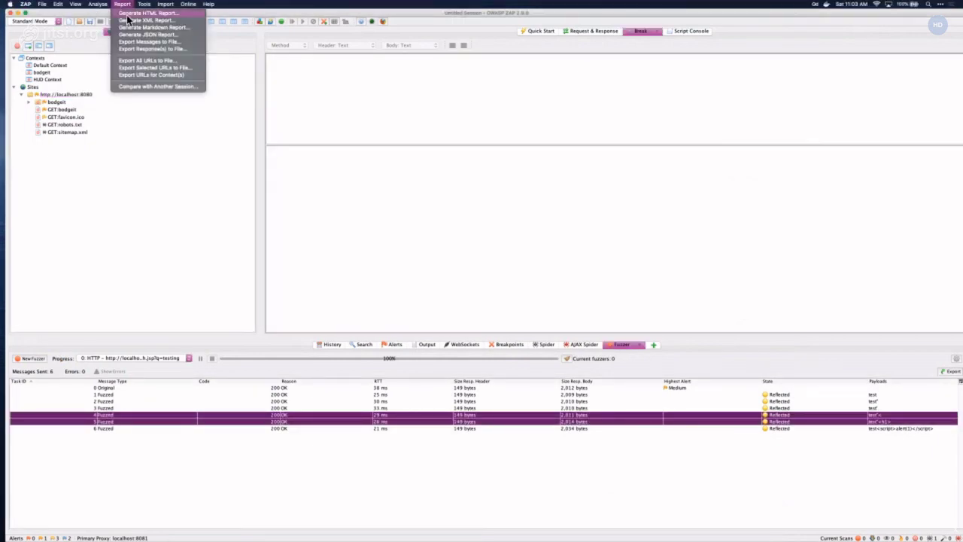
{"action": "left_click", "coordinate": [129, 14]}
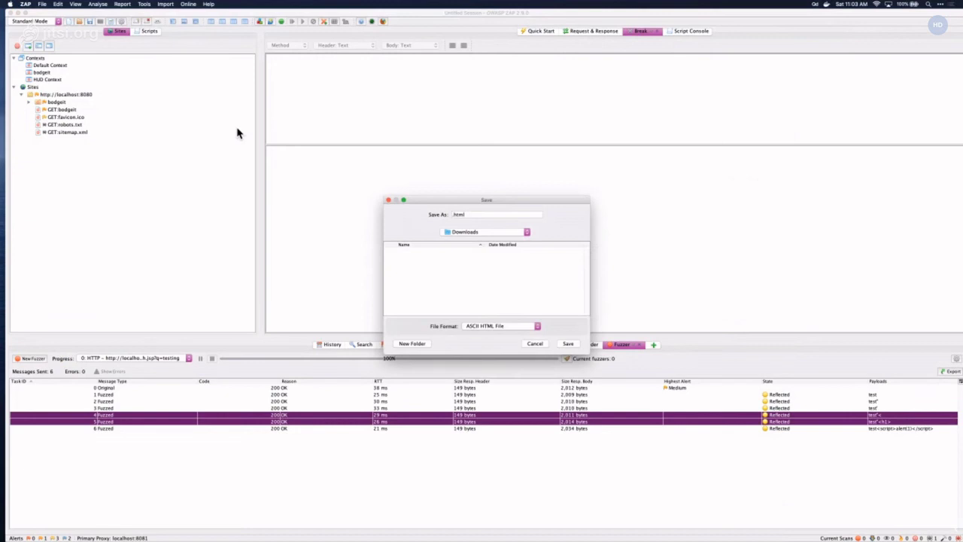
{"action": "left_click", "coordinate": [489, 232]}
{"action": "left_click", "coordinate": [489, 231]}
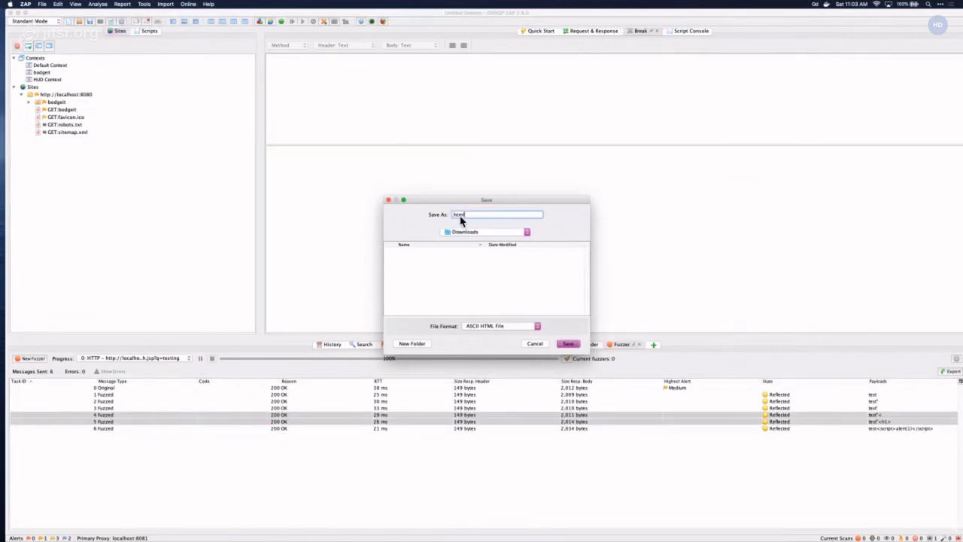
{"action": "type", "text": "zap-4"}
{"action": "left_click", "coordinate": [571, 344]}
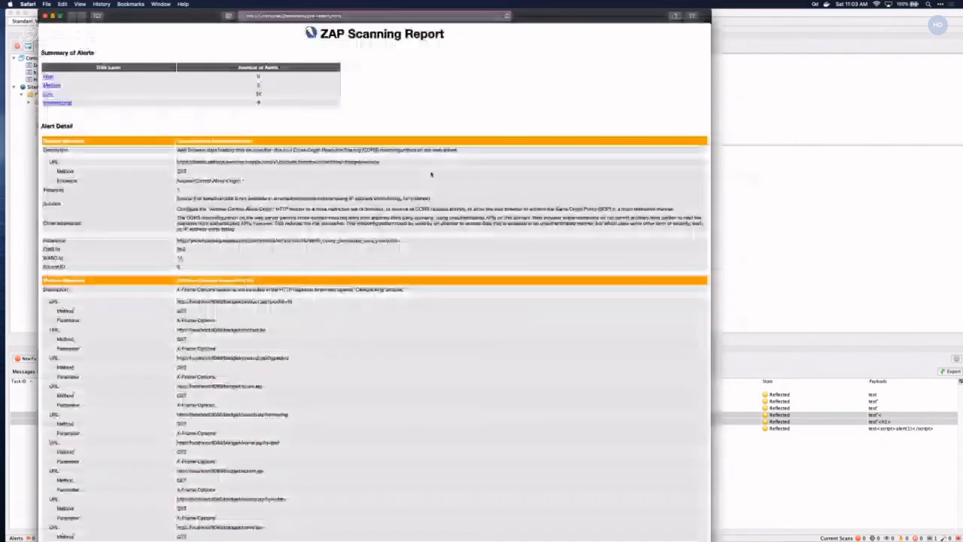
- Scroll through zap-report.html's alert summary and details, then close the Safari report window
{"action": "scroll", "coordinate": [145, 110], "scroll_direction": "down", "scroll_amount": 1}
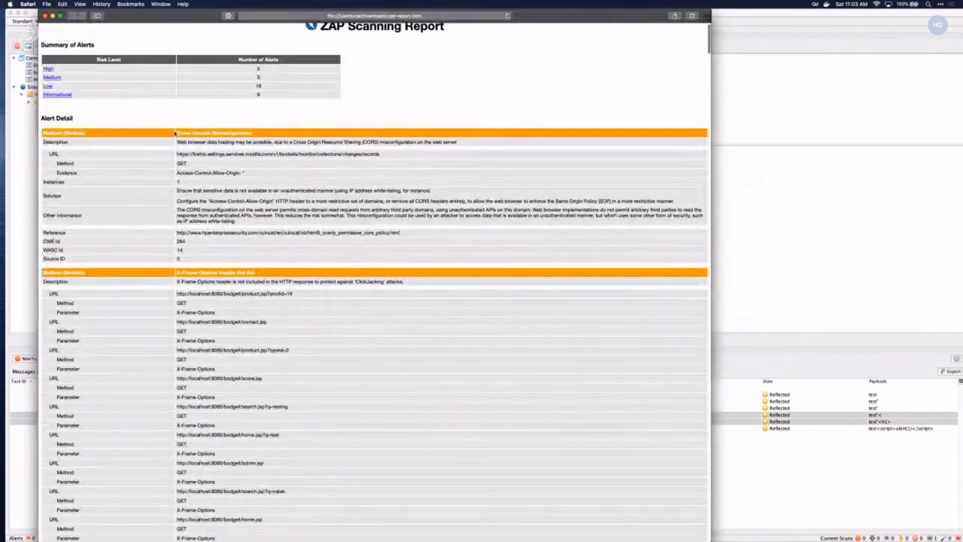
{"action": "scroll", "coordinate": [139, 111], "scroll_direction": "up", "scroll_amount": 1}
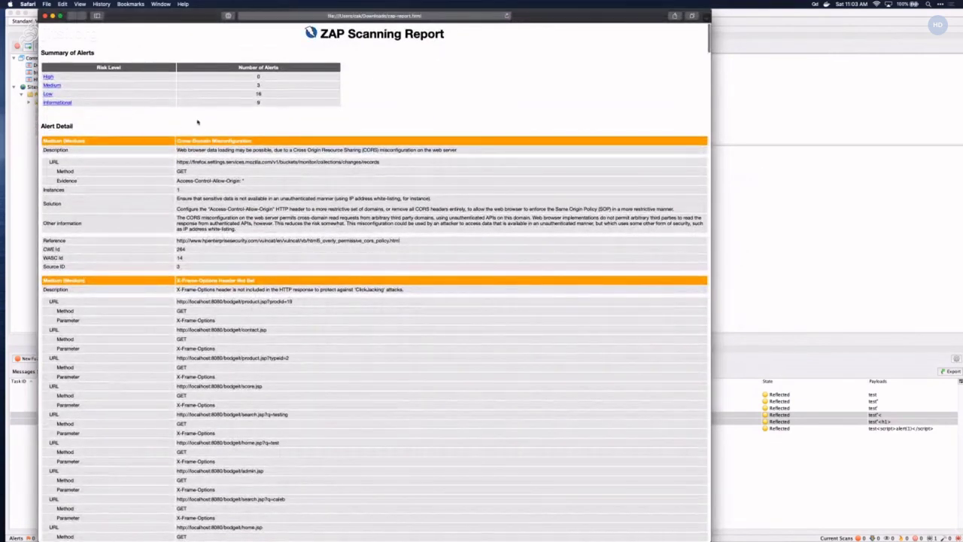
{"action": "scroll", "coordinate": [226, 114], "scroll_direction": "down", "scroll_amount": 1}
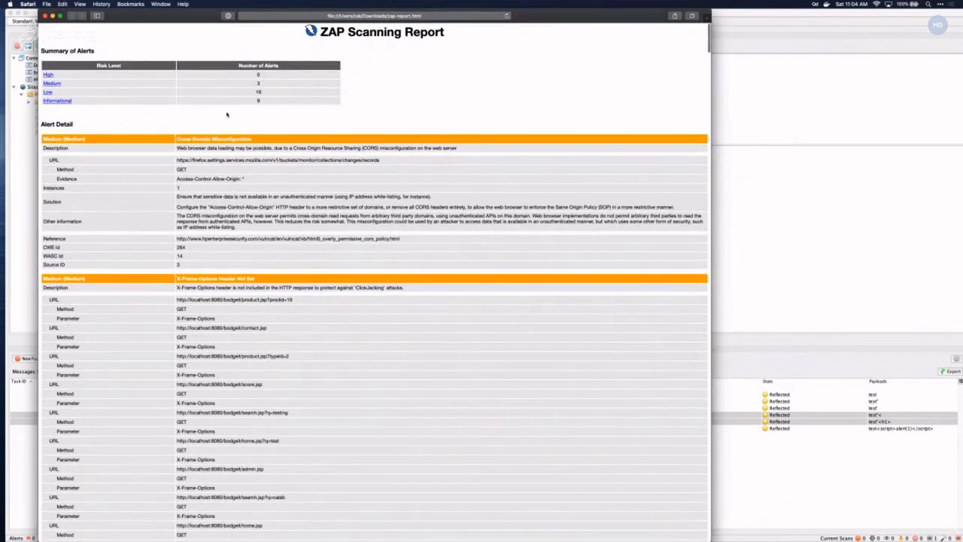
{"action": "scroll", "coordinate": [226, 115], "scroll_direction": "down", "scroll_amount": 3}
{"action": "scroll", "coordinate": [149, 168], "scroll_direction": "down", "scroll_amount": 15}
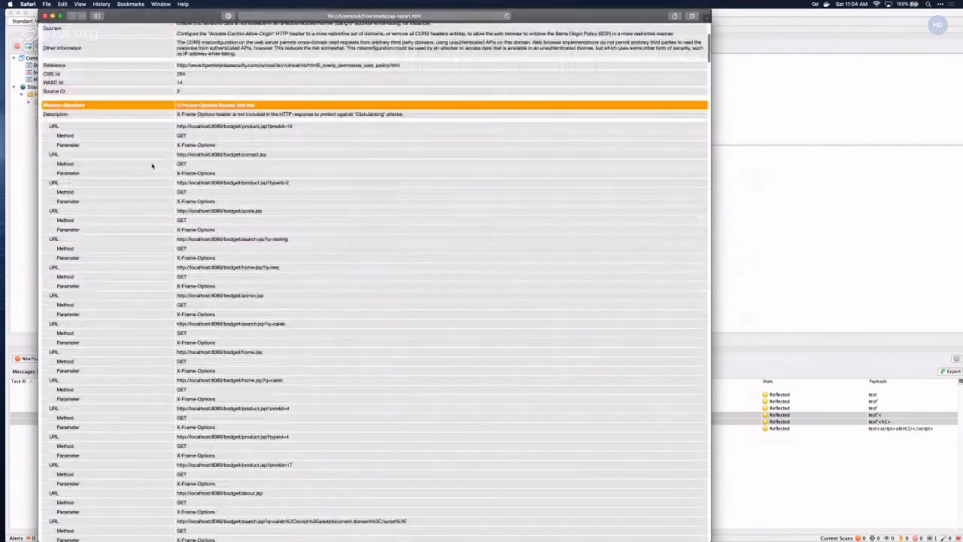
{"action": "scroll", "coordinate": [151, 165], "scroll_direction": "up", "scroll_amount": 20}
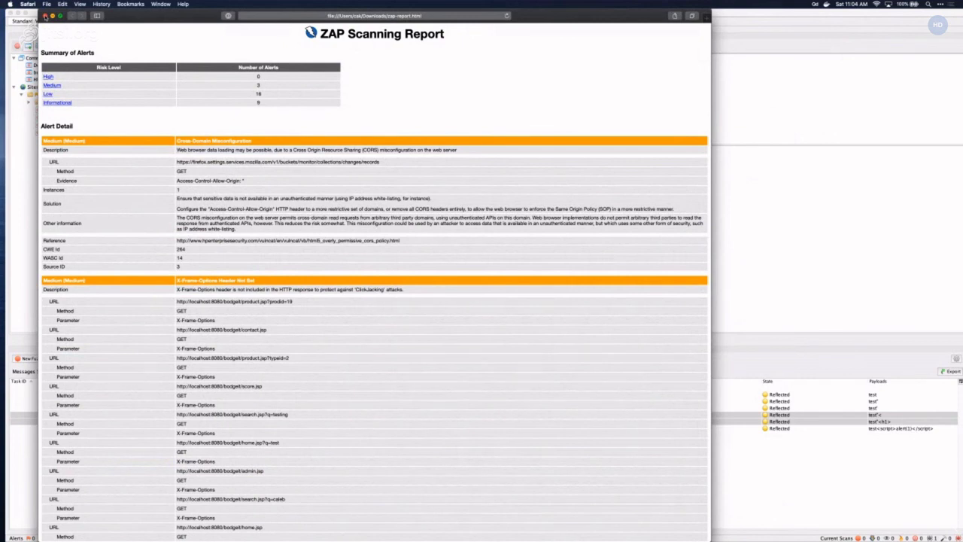
{"action": "left_click", "coordinate": [45, 16]}
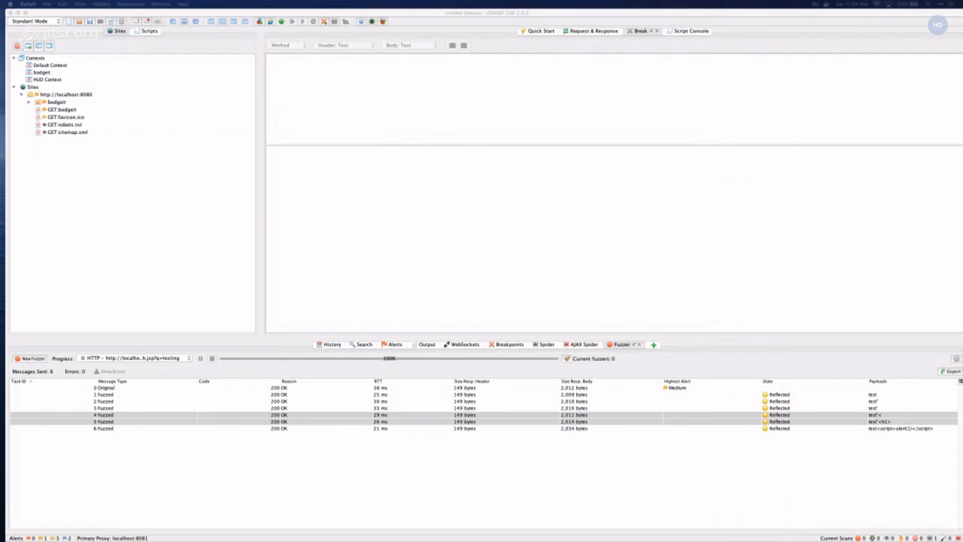
- View the first fuzzed request, then show the History tab and the Scripts tree
{"action": "left_click", "coordinate": [299, 395]}
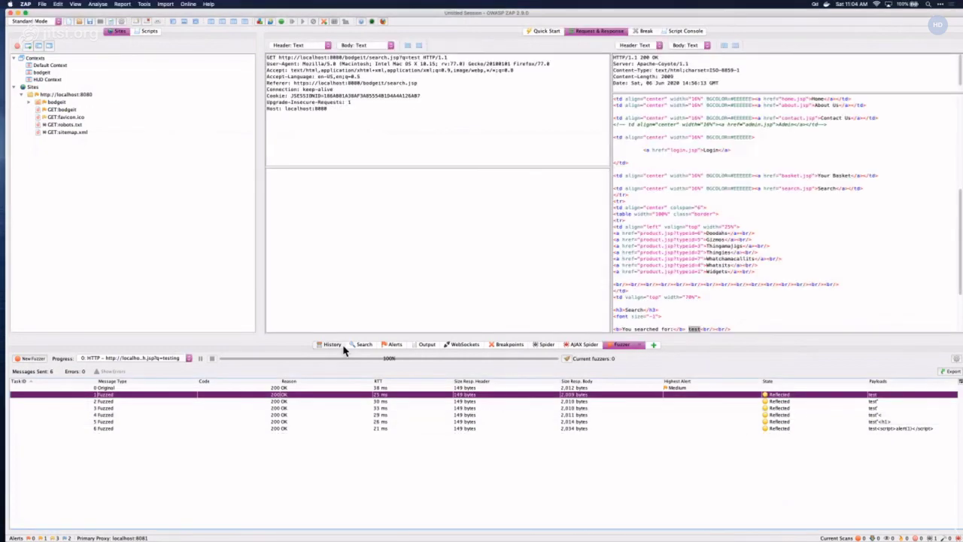
{"action": "left_click", "coordinate": [332, 344]}
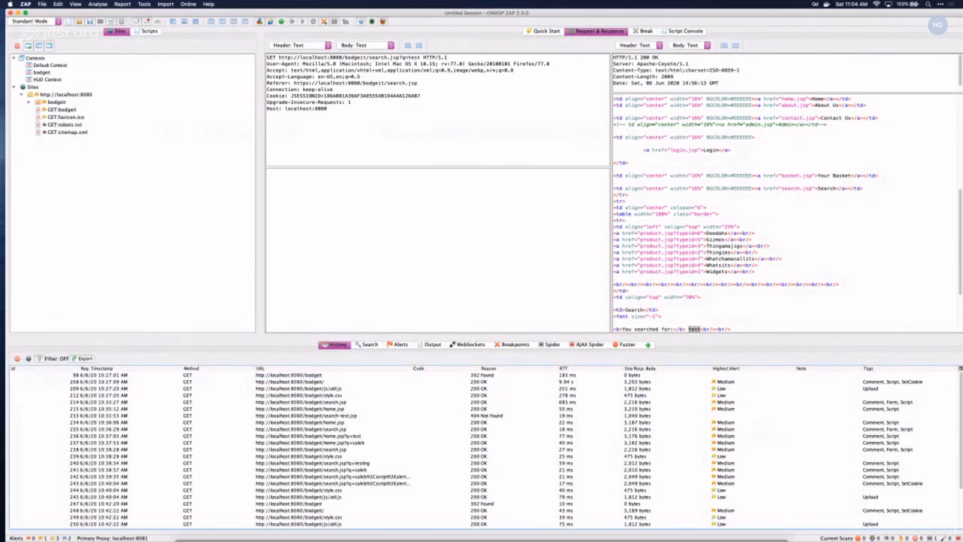
{"action": "left_click", "coordinate": [150, 32]}
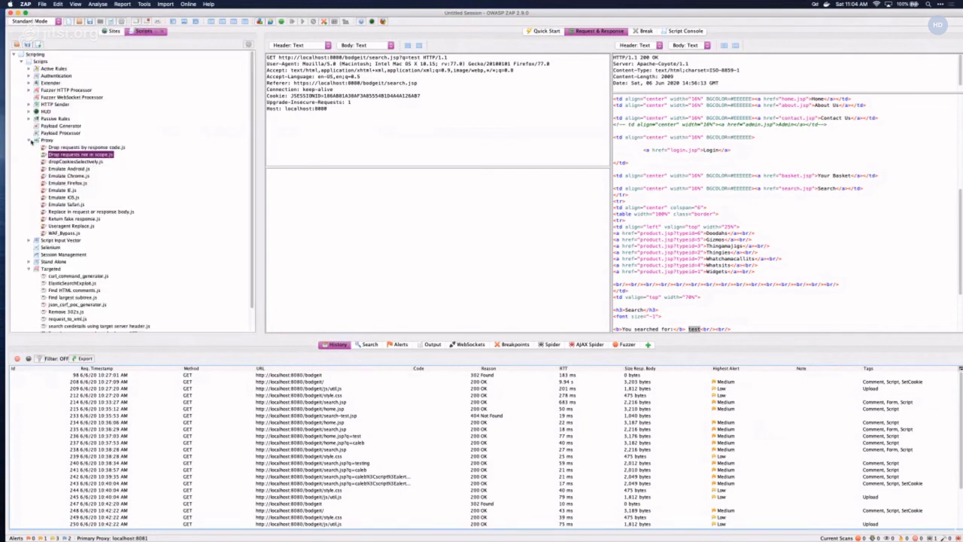
- Expand Proxy and Authentication scripts, view DjangoAuthentication.js and CasAuthentication.js, then return to Sites
{"action": "left_click", "coordinate": [31, 141]}
{"action": "left_click", "coordinate": [30, 76]}
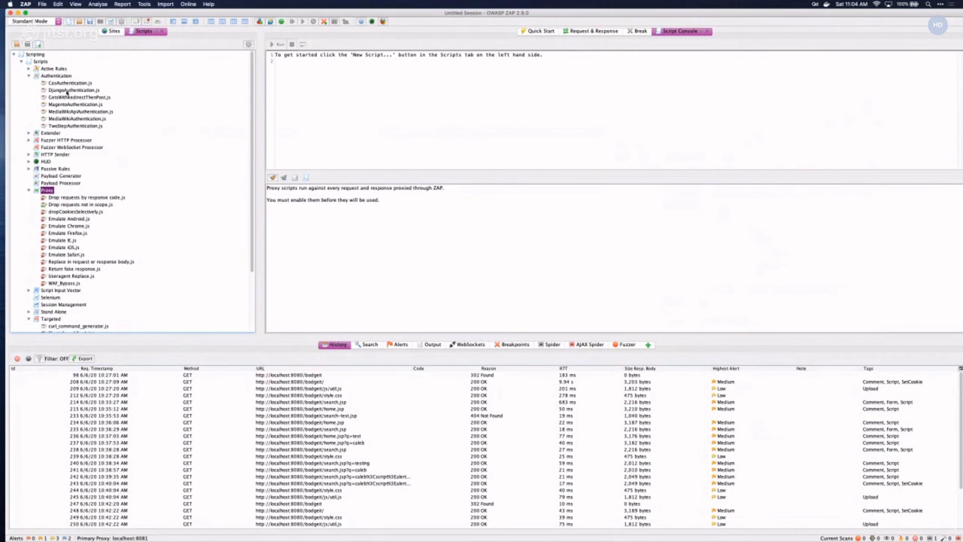
{"action": "left_click", "coordinate": [66, 91]}
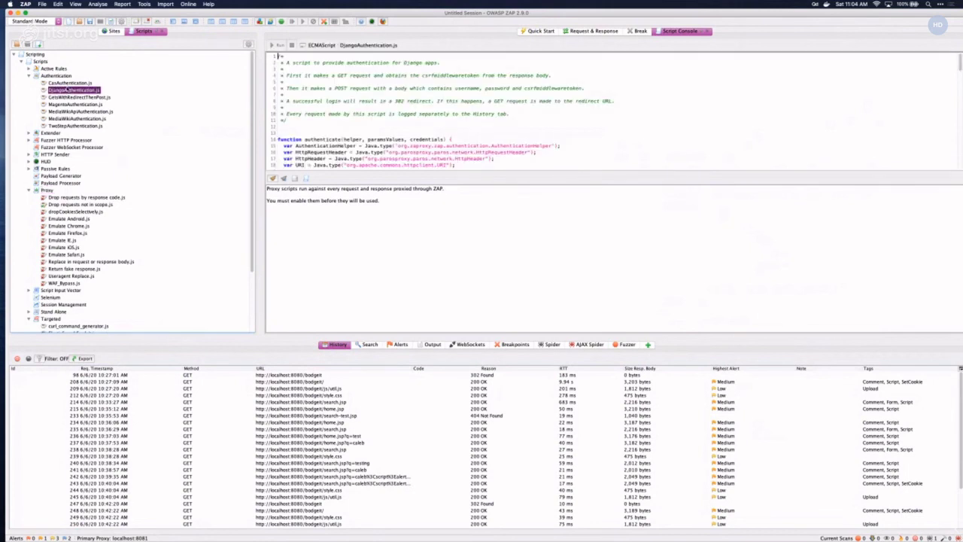
{"action": "key", "text": "Up"}
{"action": "scroll", "coordinate": [409, 137], "scroll_direction": "down", "scroll_amount": 5}
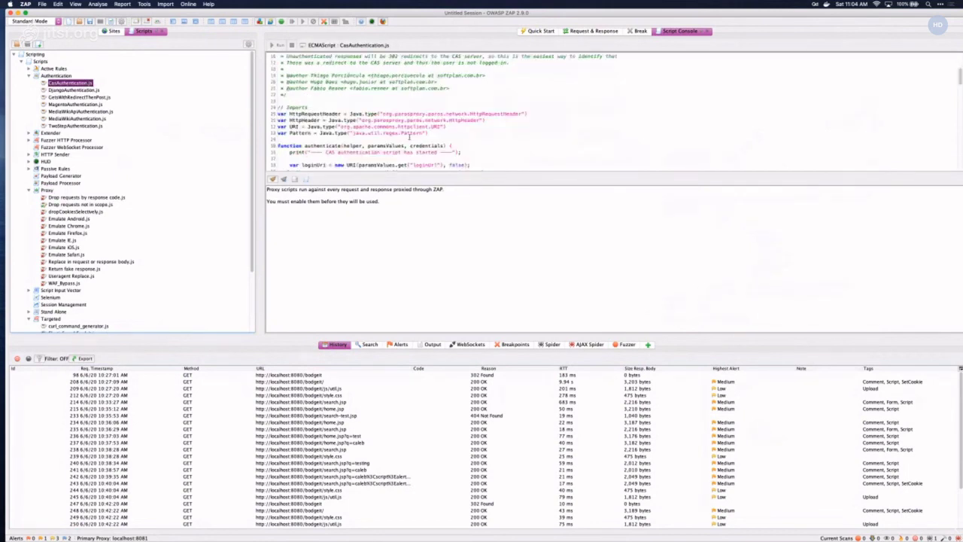
{"action": "scroll", "coordinate": [409, 136], "scroll_direction": "down", "scroll_amount": 5}
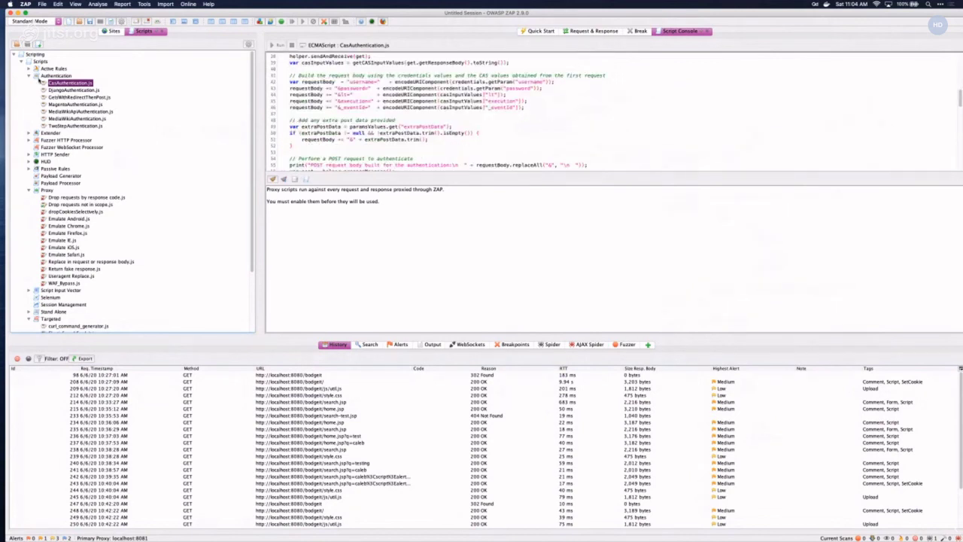
{"action": "left_click", "coordinate": [29, 76]}
{"action": "left_click", "coordinate": [29, 76]}
{"action": "left_click", "coordinate": [115, 31]}
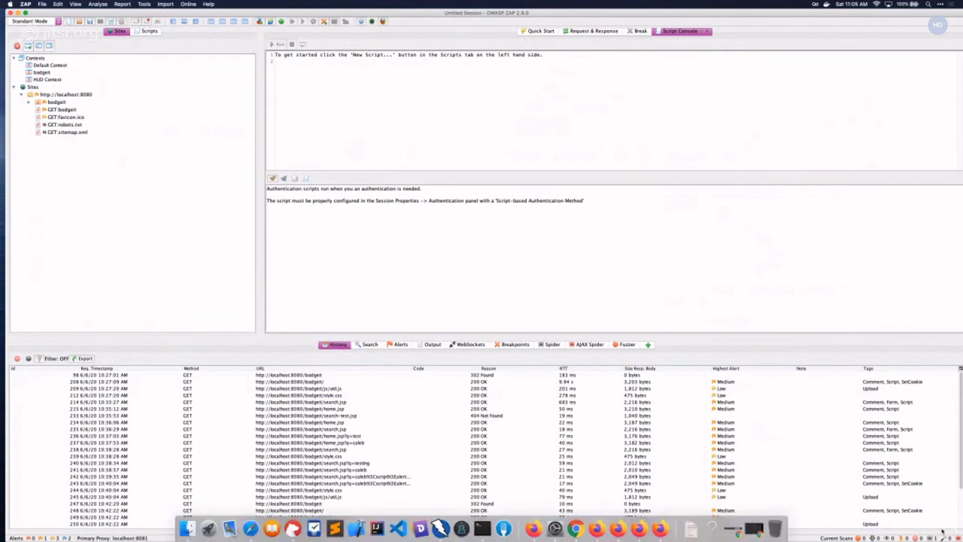
- Switch to Firefox and try logging in with a username and password, which is rejected
{"action": "mouse_move", "coordinate": [690, 533]}
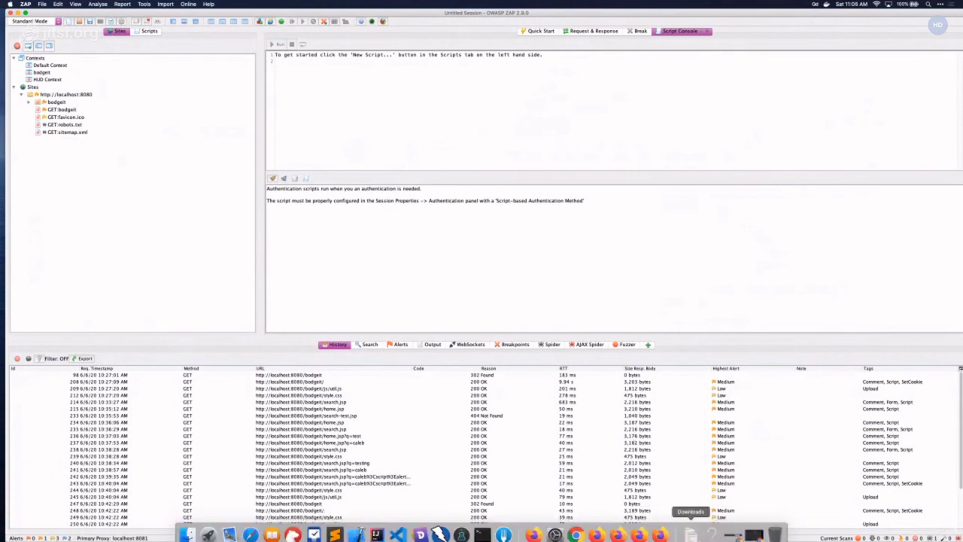
{"action": "left_click", "coordinate": [597, 530]}
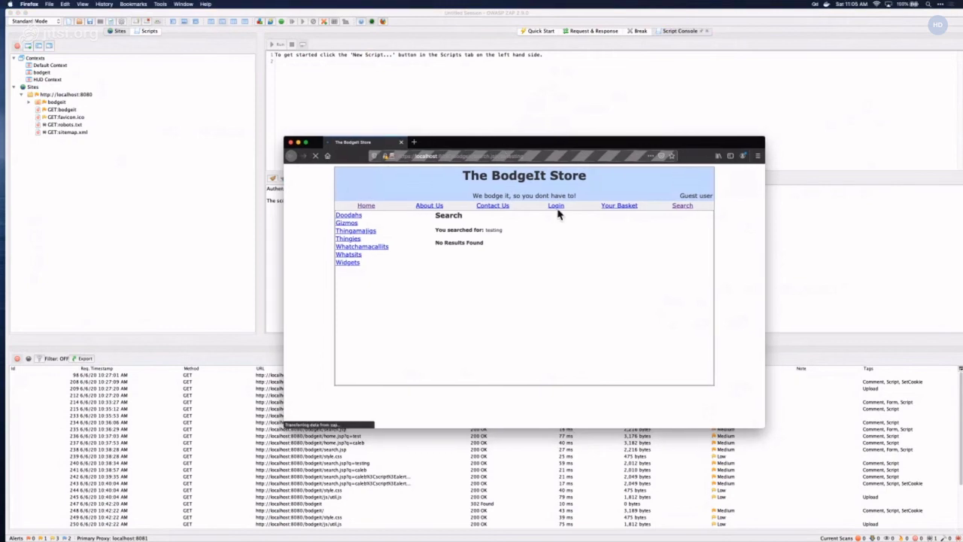
{"action": "left_click", "coordinate": [556, 206]}
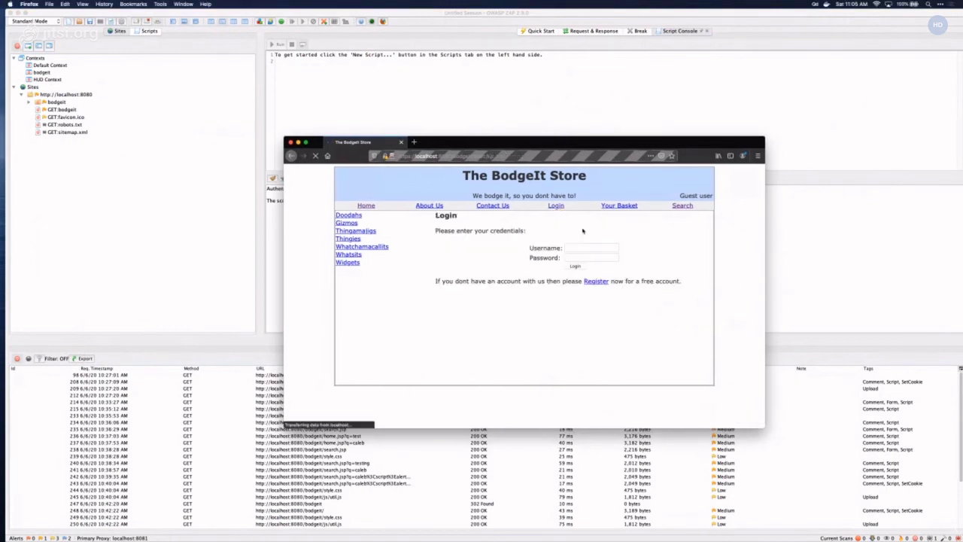
{"action": "left_click", "coordinate": [587, 248]}
{"action": "type", "text": "cal"}
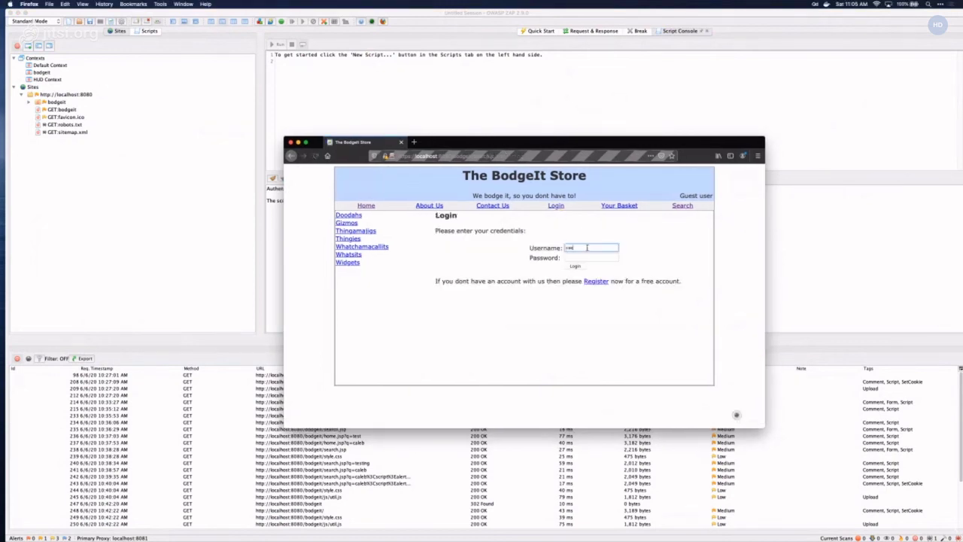
{"action": "type", "text": "@owasp"}
{"action": "key", "text": "Tab"}
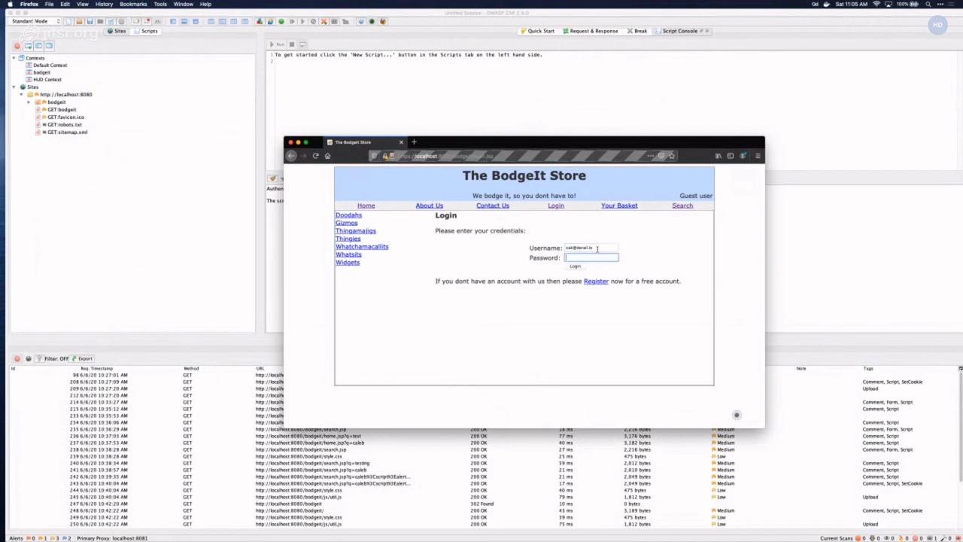
{"action": "type", "text": "pas"}
{"action": "left_click", "coordinate": [577, 267]}
- Refill the username from the saved login and go to the Register page
{"action": "left_click", "coordinate": [575, 263]}
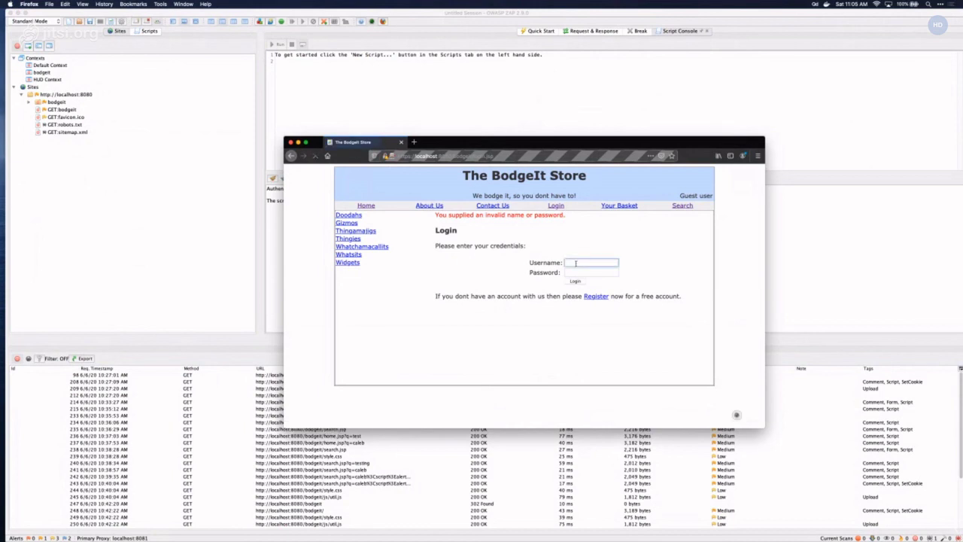
{"action": "left_click", "coordinate": [580, 269]}
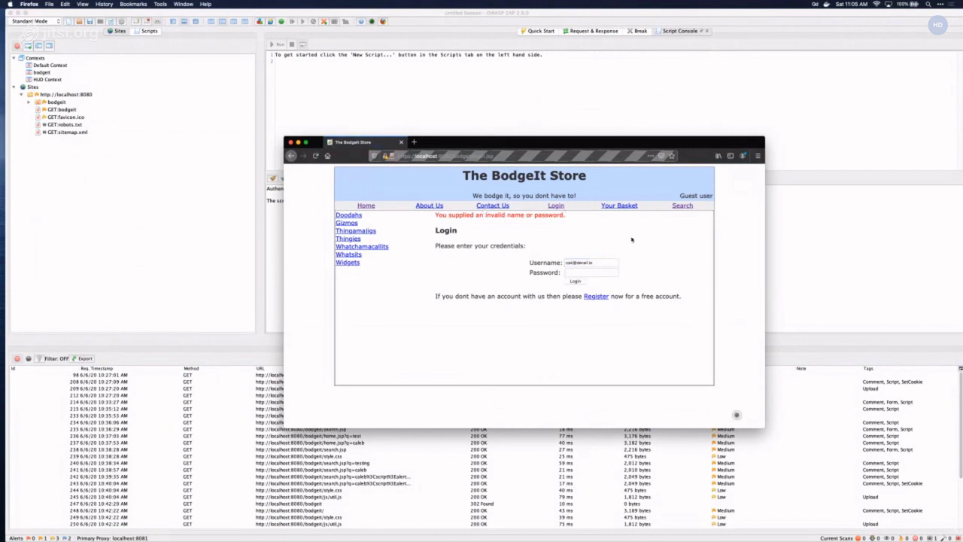
{"action": "left_click", "coordinate": [598, 297]}
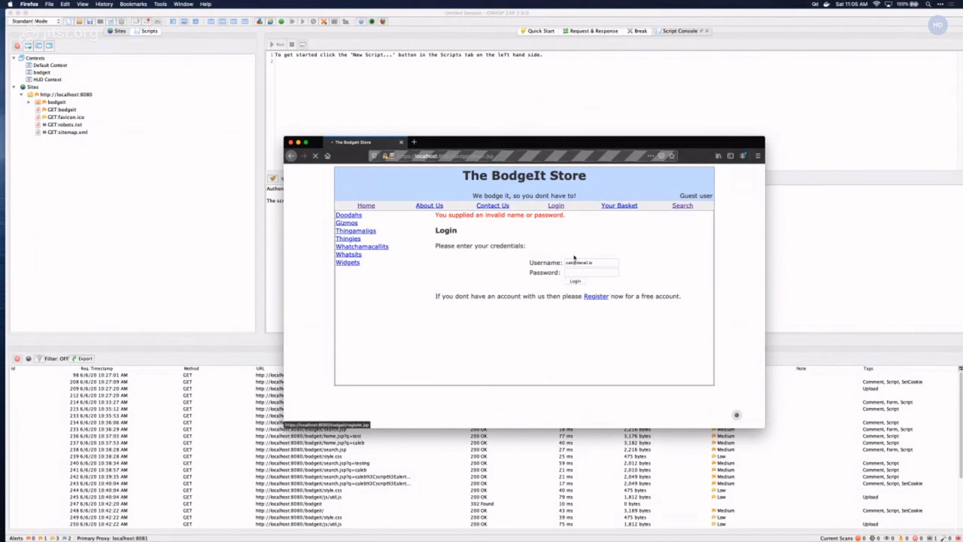
- Register a new account with an e-mail address and matching passwords
{"action": "left_click", "coordinate": [609, 247]}
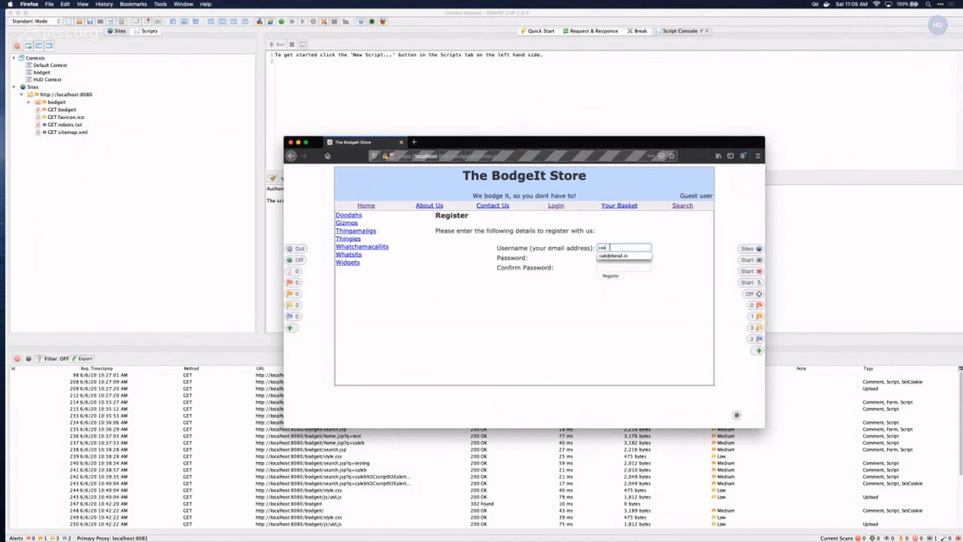
{"action": "key", "text": "Tab"}
{"action": "type", "text": "123"}
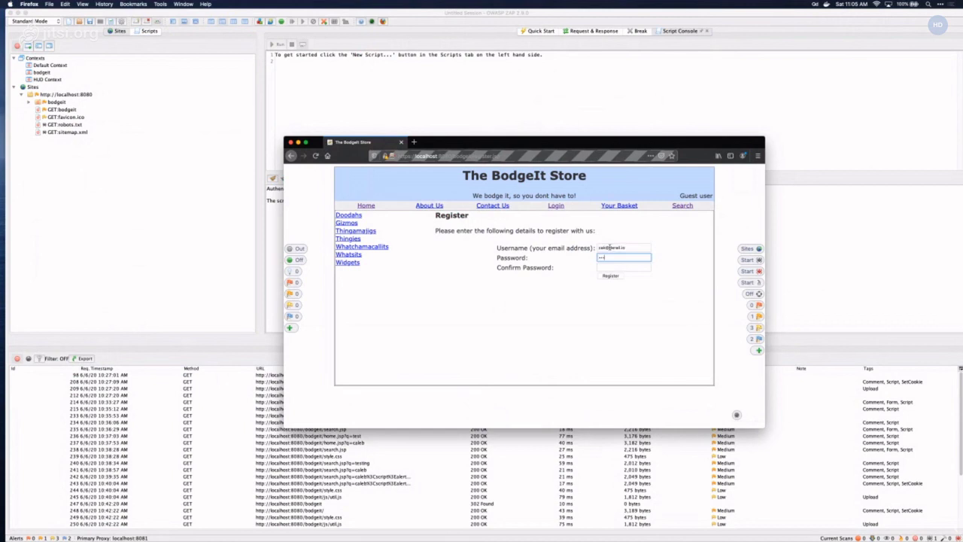
{"action": "type", "text": "456"}
{"action": "key", "text": "Tab"}
{"action": "type", "text": "123456"}
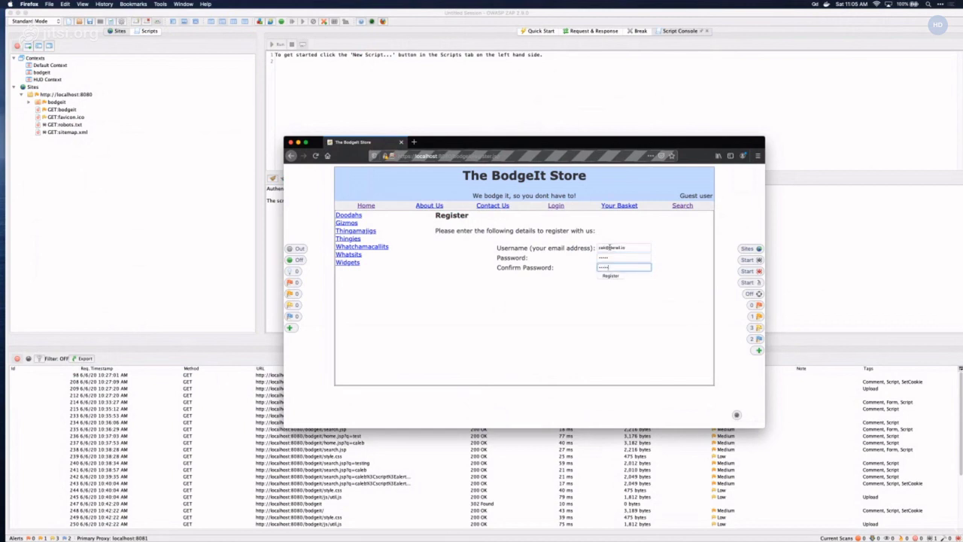
{"action": "key", "text": "Return"}
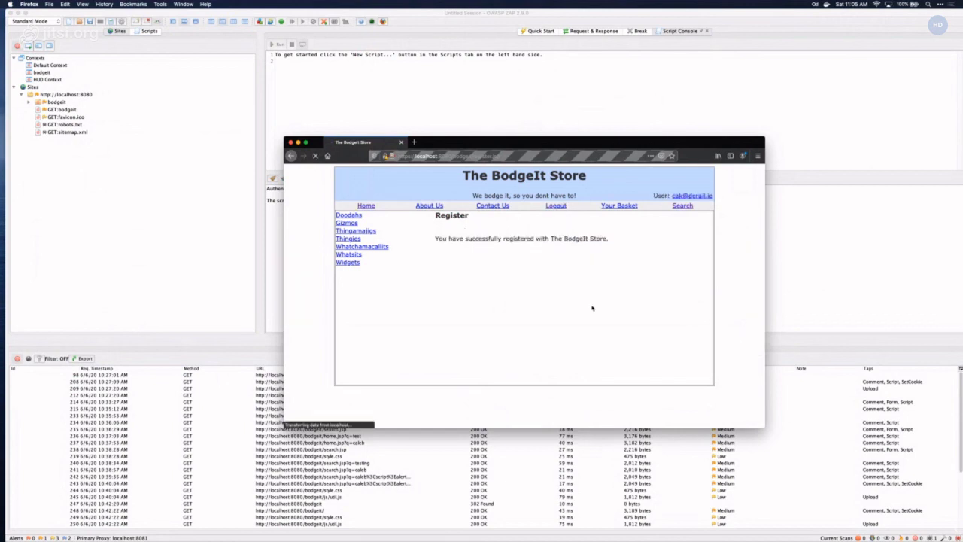
- Log out, log back in with the new account, and switch back to ZAP
{"action": "left_click", "coordinate": [559, 207]}
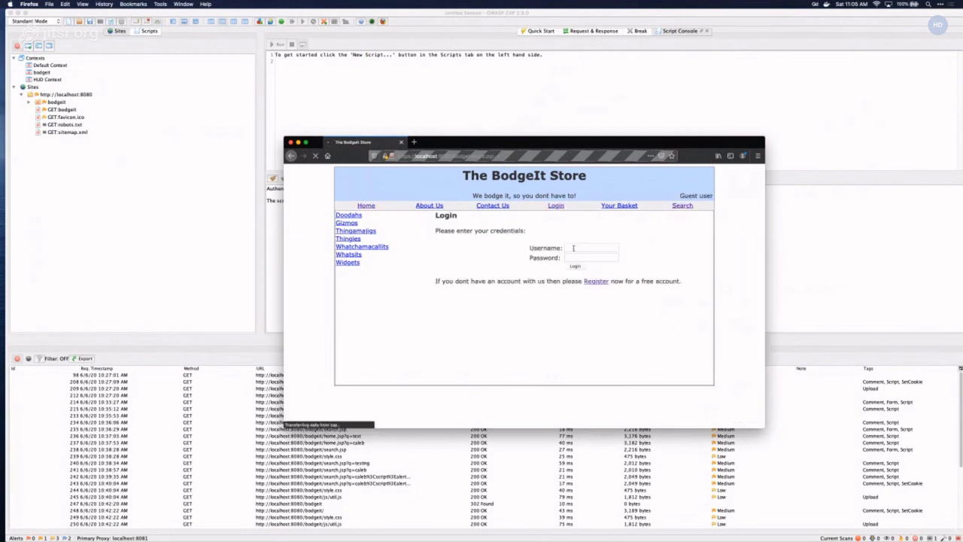
{"action": "left_click", "coordinate": [573, 248]}
{"action": "type", "text": "cal"}
{"action": "key", "text": "Down"}
{"action": "key", "text": "Tab"}
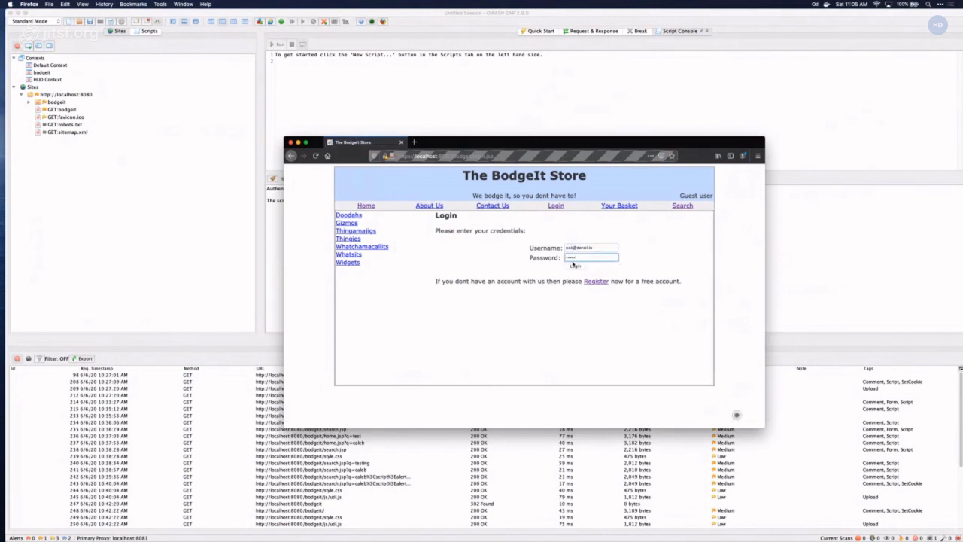
{"action": "left_click", "coordinate": [573, 265]}
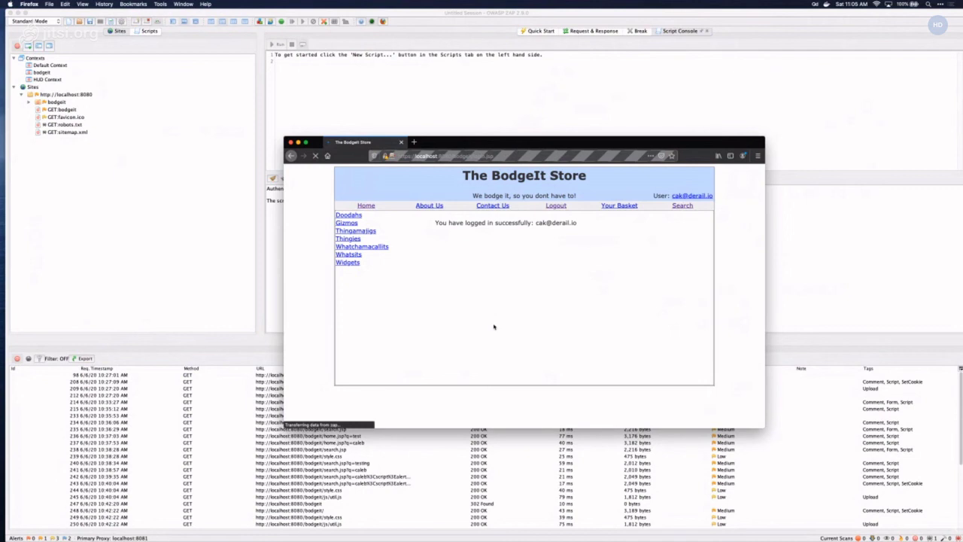
{"action": "left_click", "coordinate": [54, 367]}
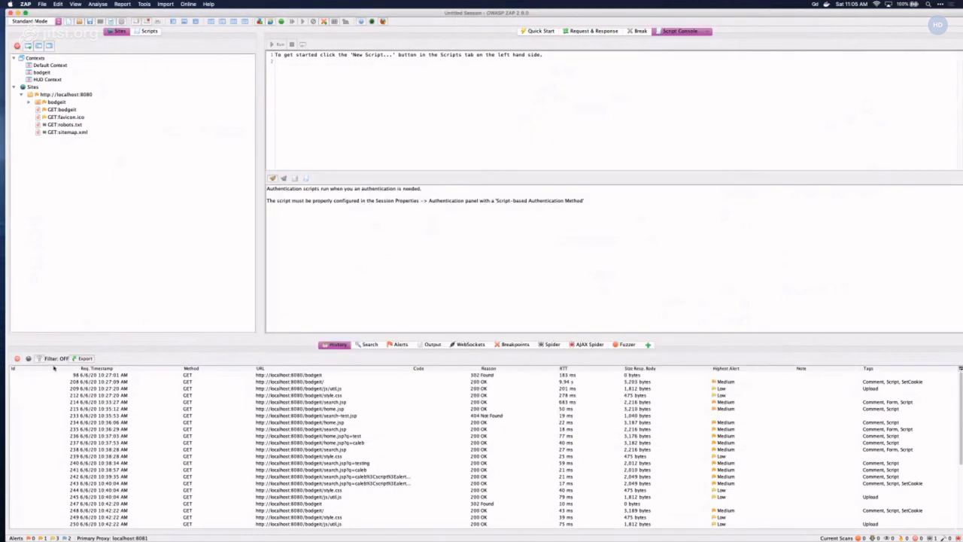
- Sort History newest first, show the POST login.jsp request and response, and reach Flag as Context
{"action": "left_click", "coordinate": [63, 368]}
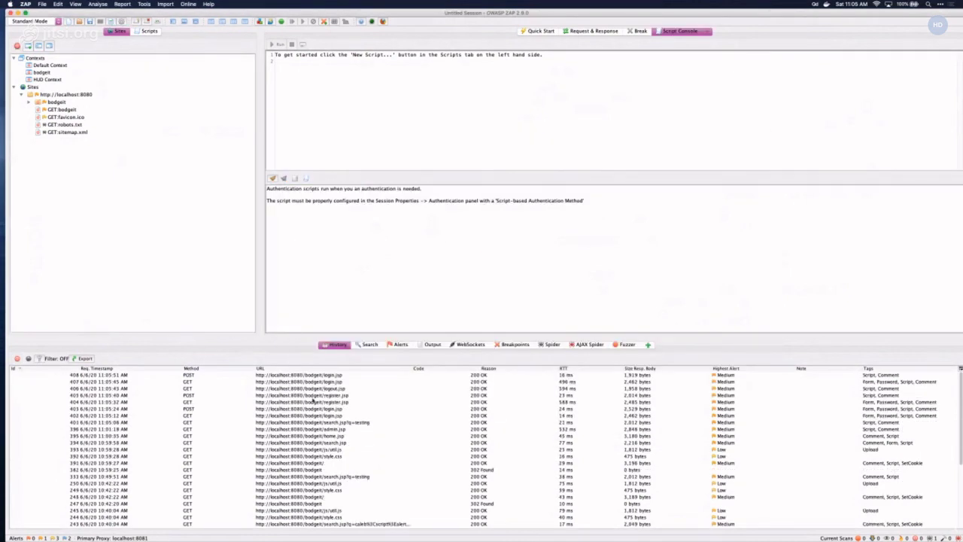
{"action": "left_click", "coordinate": [313, 376]}
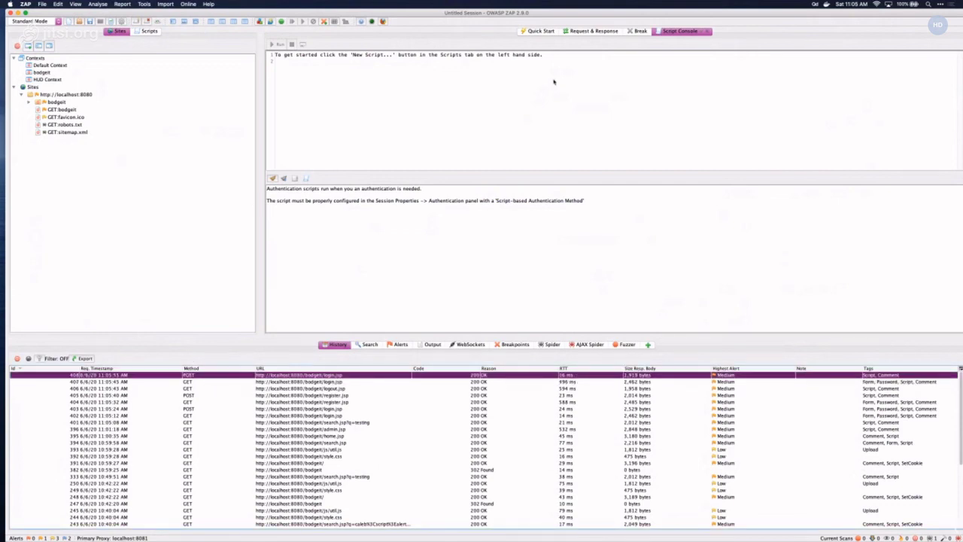
{"action": "left_click", "coordinate": [571, 30]}
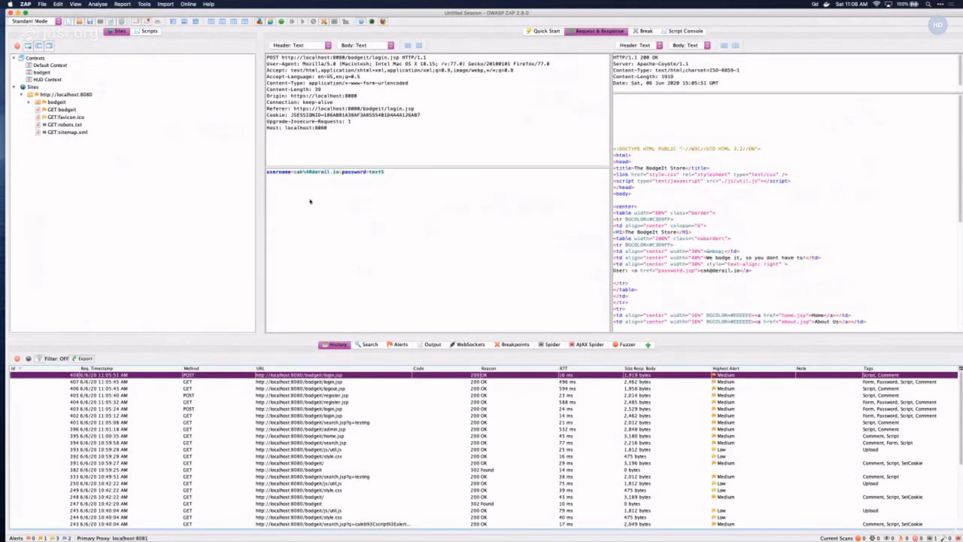
{"action": "right_click", "coordinate": [382, 132]}
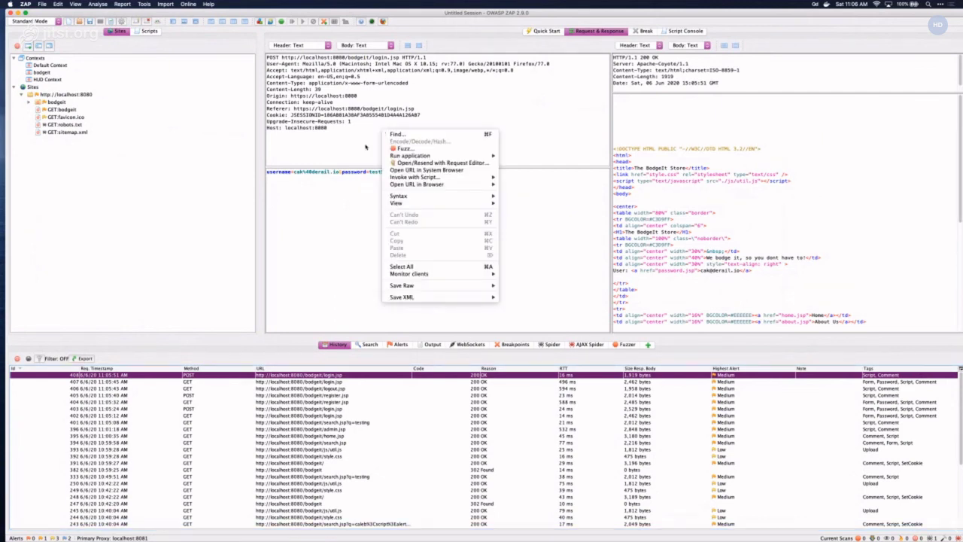
{"action": "right_click", "coordinate": [320, 378]}
{"action": "mouse_move", "coordinate": [325, 377]}
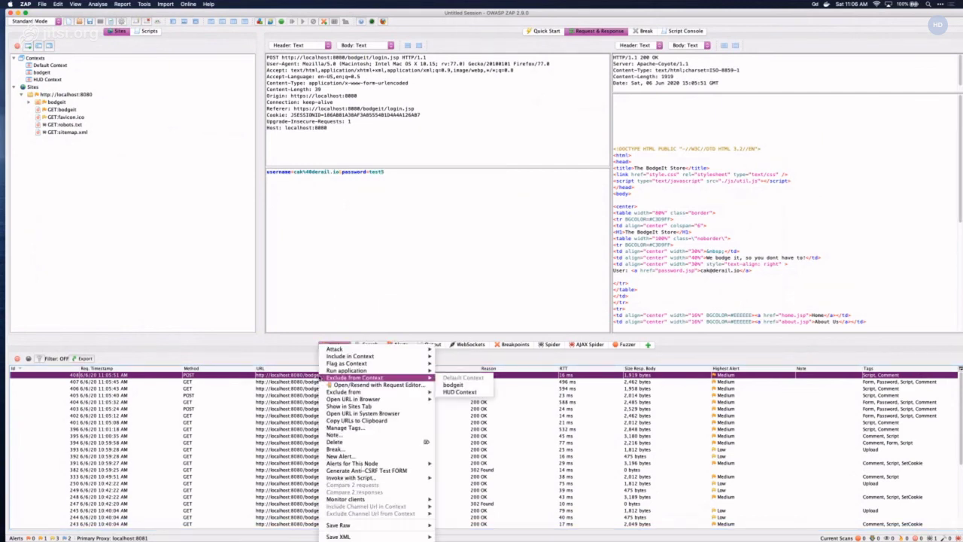
{"action": "mouse_move", "coordinate": [344, 364]}
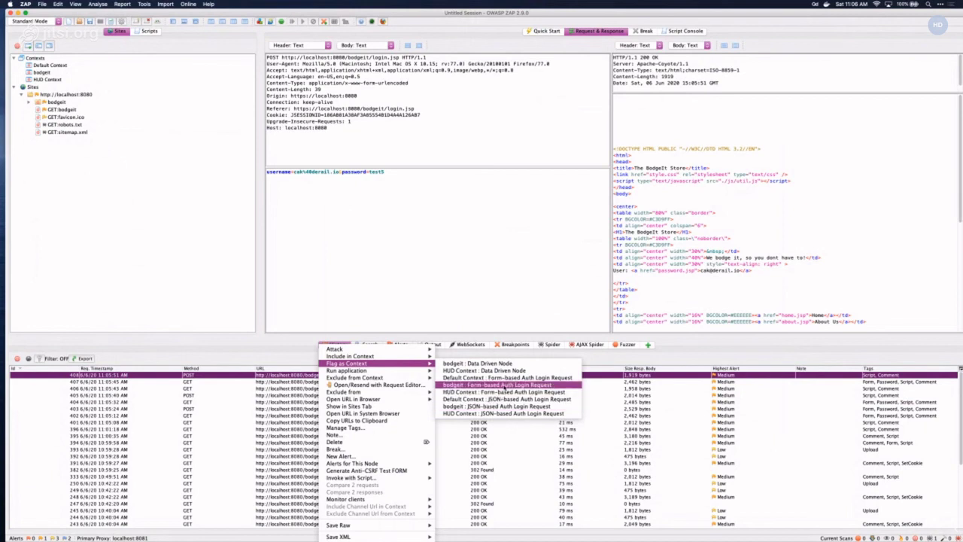
- Flag login.jsp as bodgeit's Form-based Auth Login Request with username as the username parameter
{"action": "left_click", "coordinate": [500, 385]}
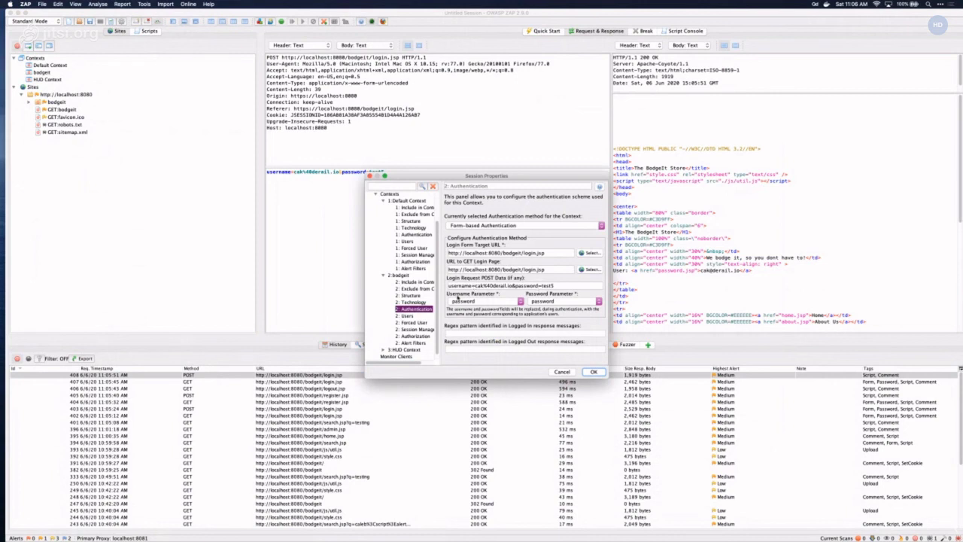
{"action": "left_click", "coordinate": [489, 301]}
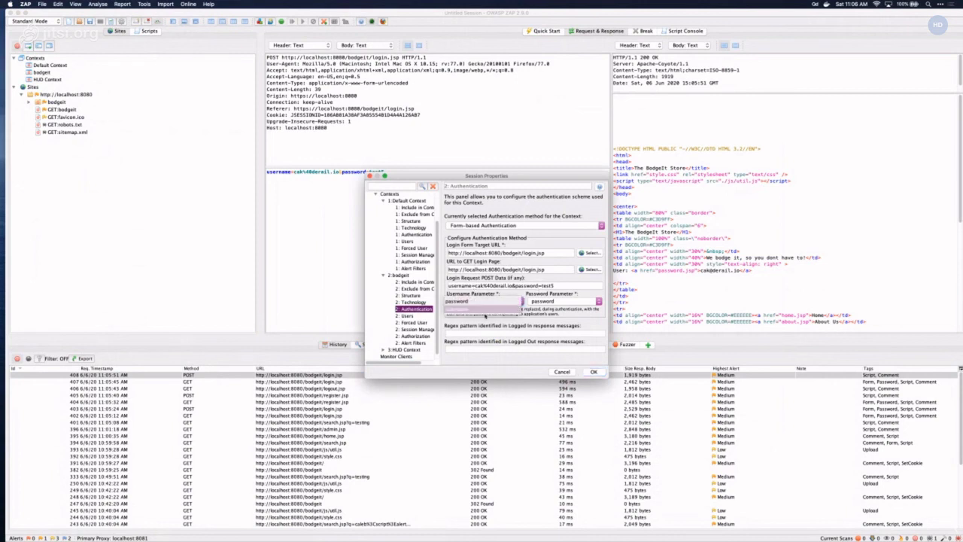
{"action": "left_click", "coordinate": [487, 309]}
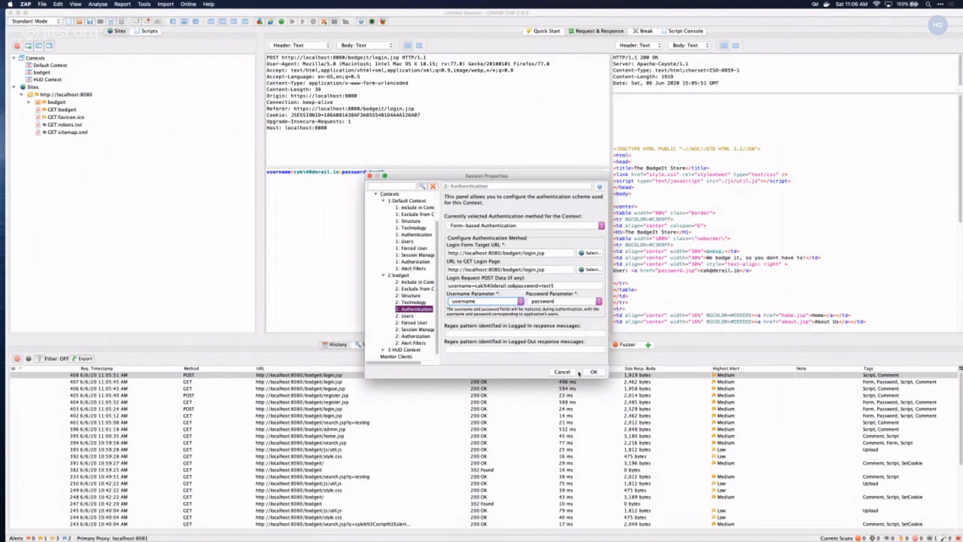
{"action": "left_click", "coordinate": [593, 372]}
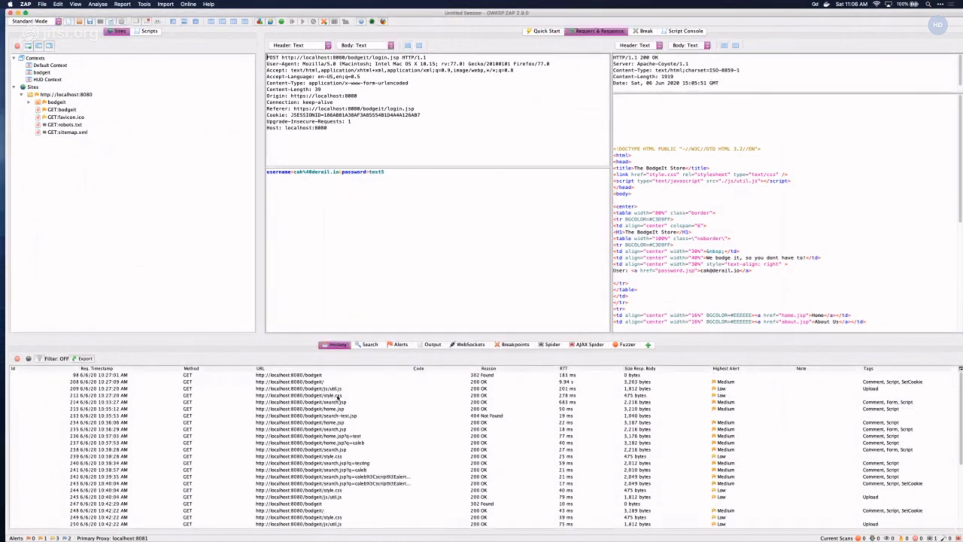
- Inspect the GET home.jsp and GET /bodgeit/ history entries and check the BodgeIt Store in Firefox
{"action": "left_click", "coordinate": [336, 423]}
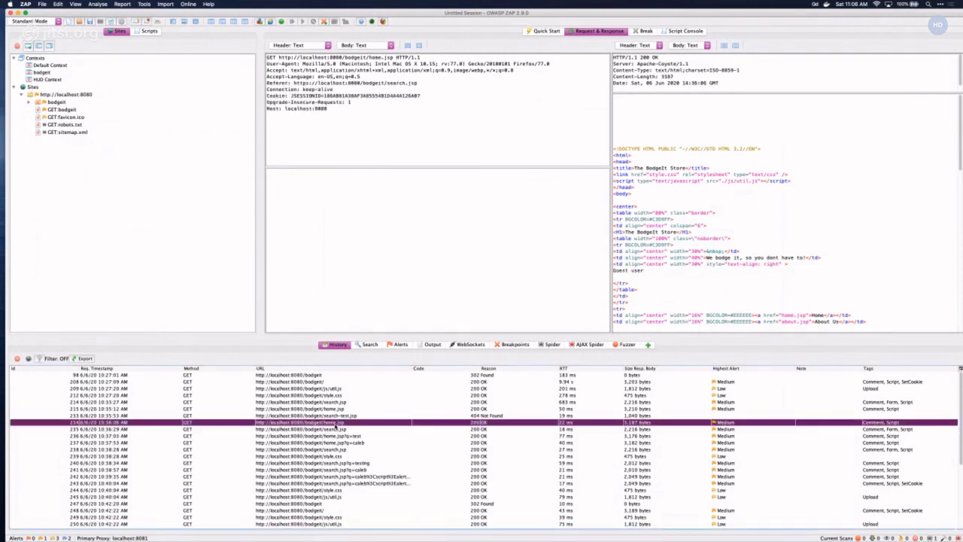
{"action": "left_click", "coordinate": [326, 382]}
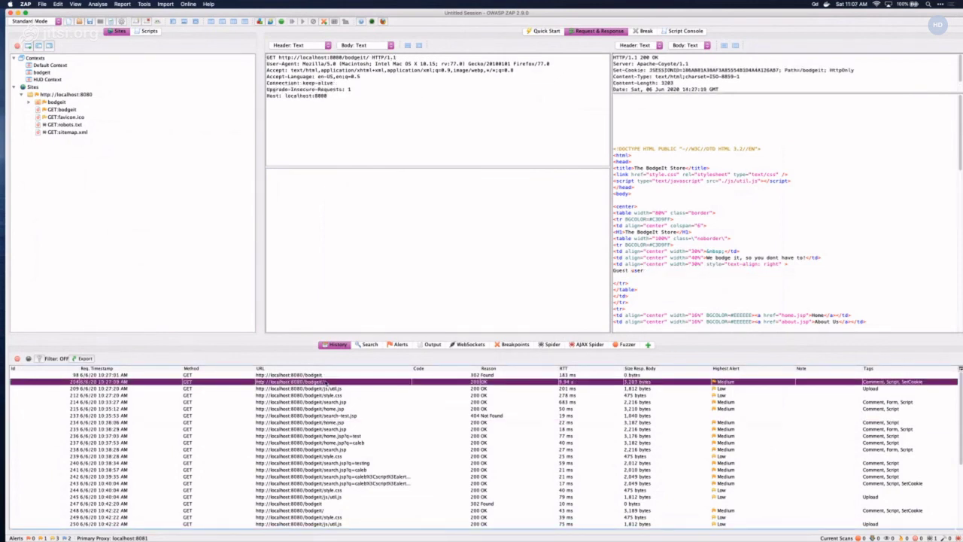
{"action": "scroll", "coordinate": [687, 276], "scroll_direction": "down", "scroll_amount": 3}
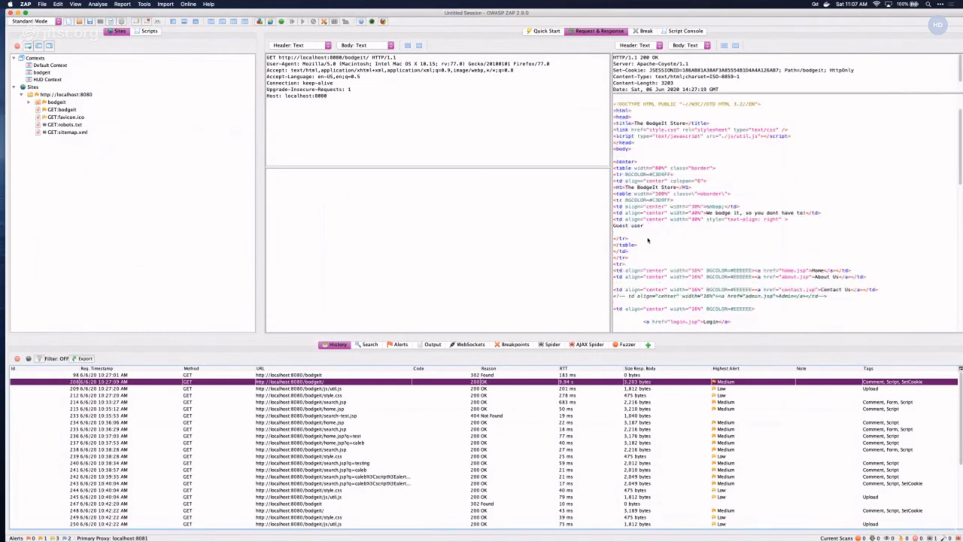
{"action": "mouse_move", "coordinate": [336, 529]}
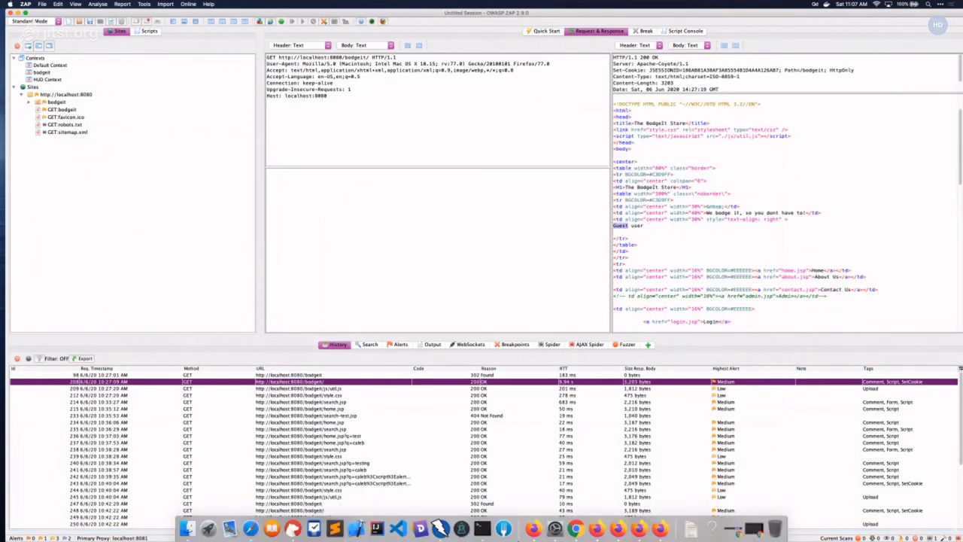
{"action": "left_click", "coordinate": [596, 528]}
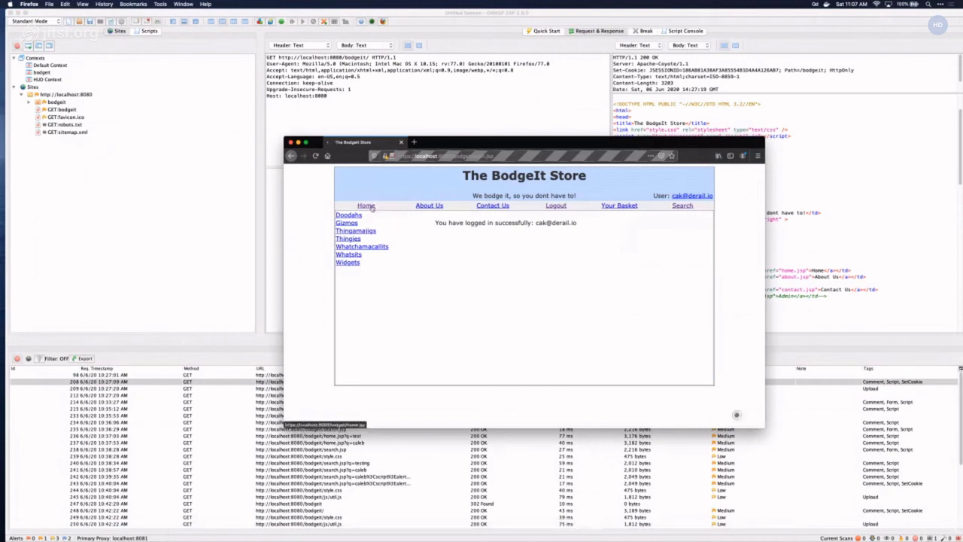
{"action": "key", "text": "super+Tab"}
- Sort History by Id descending and copy the user's e-mail from the latest home.jsp response (row 412)
{"action": "left_click", "coordinate": [340, 376]}
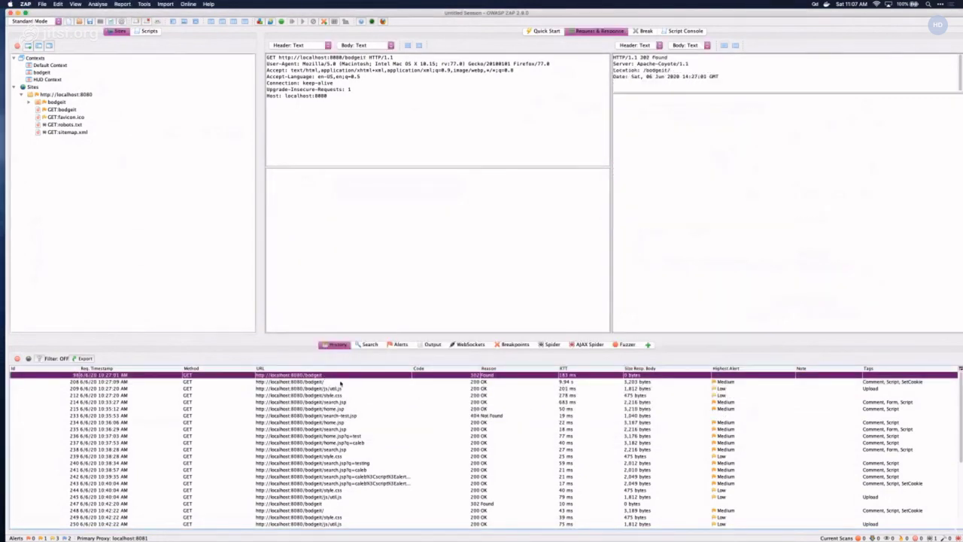
{"action": "left_click", "coordinate": [68, 369]}
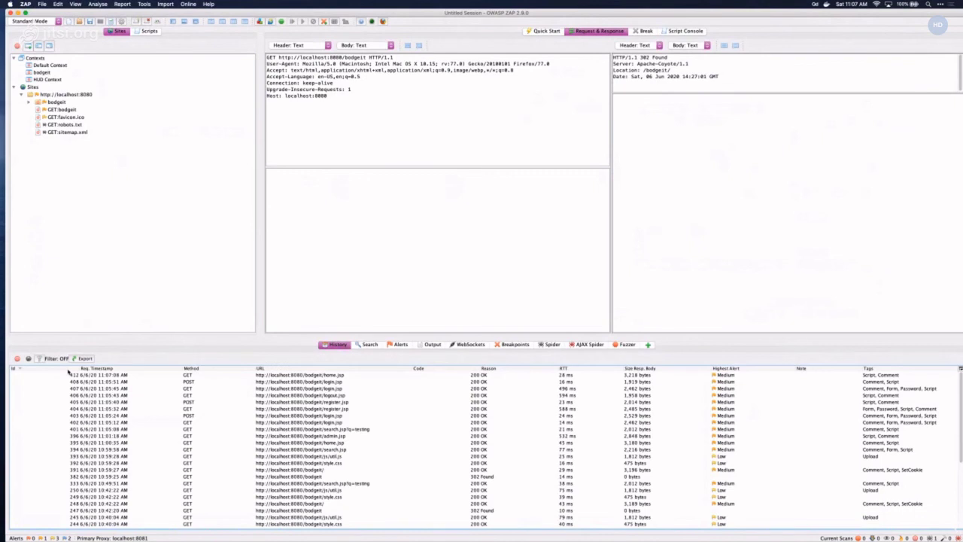
{"action": "left_click", "coordinate": [327, 375]}
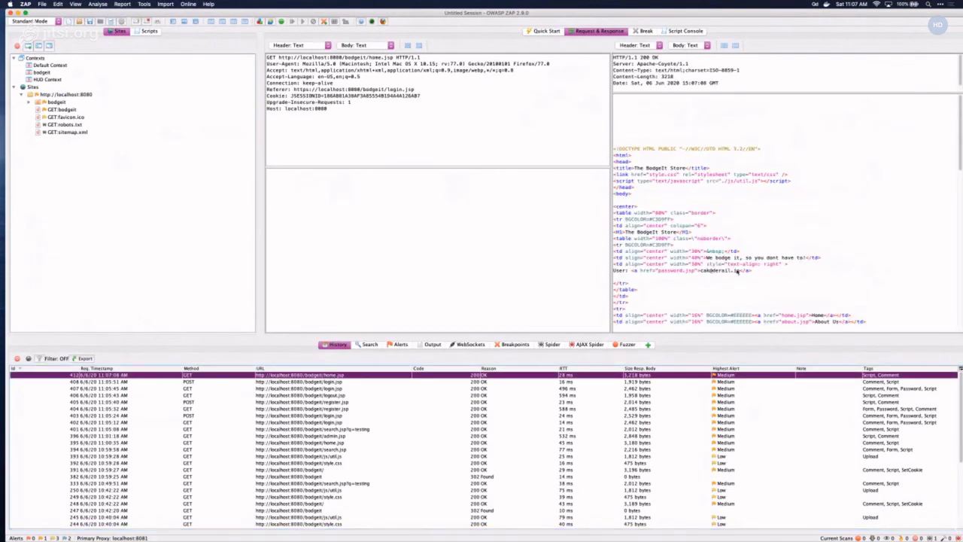
{"action": "left_click_drag", "start_coordinate": [737, 271], "coordinate": [703, 274]}
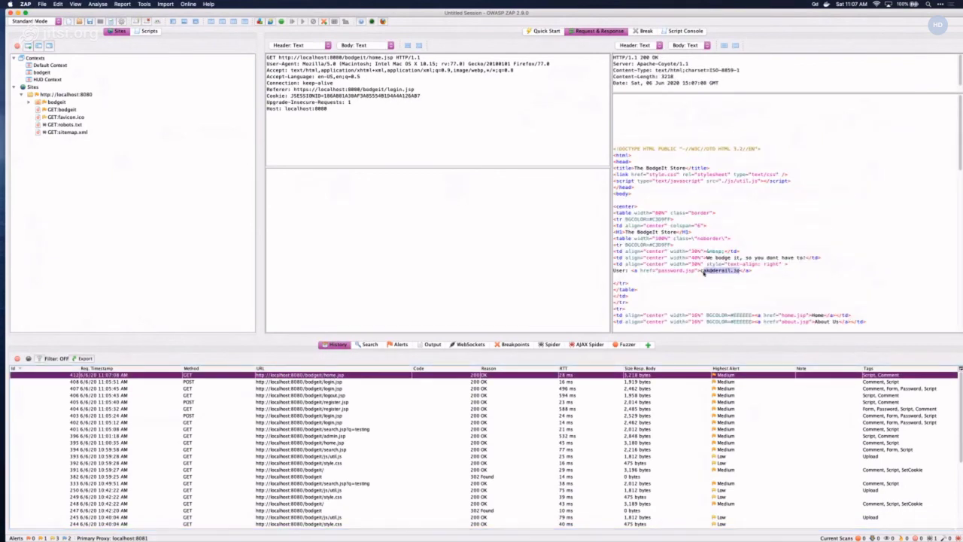
{"action": "left_click", "coordinate": [704, 274]}
{"action": "left_click_drag", "start_coordinate": [738, 272], "coordinate": [702, 273]}
{"action": "key", "text": "super+e"}
{"action": "left_click", "coordinate": [41, 71]}
- Open the bodgeit context's properties and review its existing user without changing it
{"action": "double_click", "coordinate": [42, 71]}
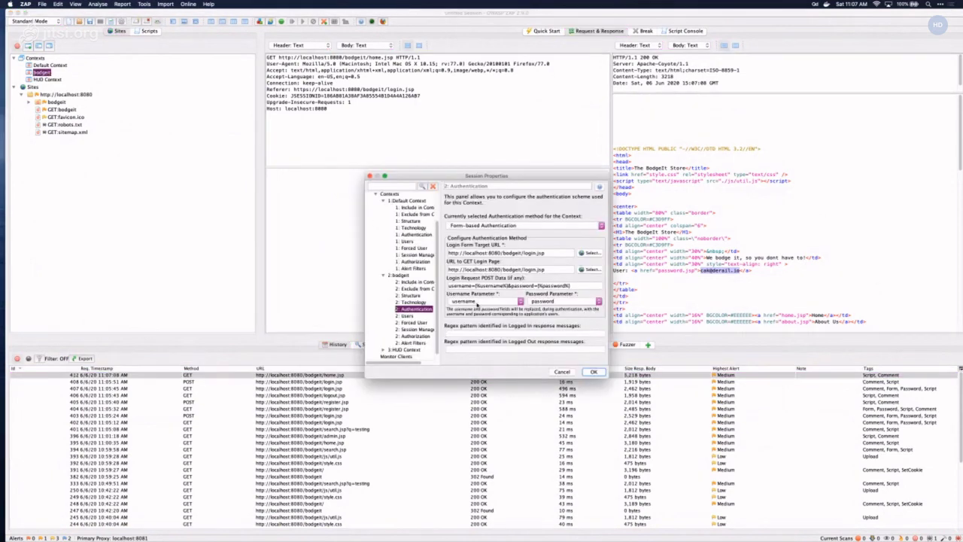
{"action": "left_click", "coordinate": [490, 334]}
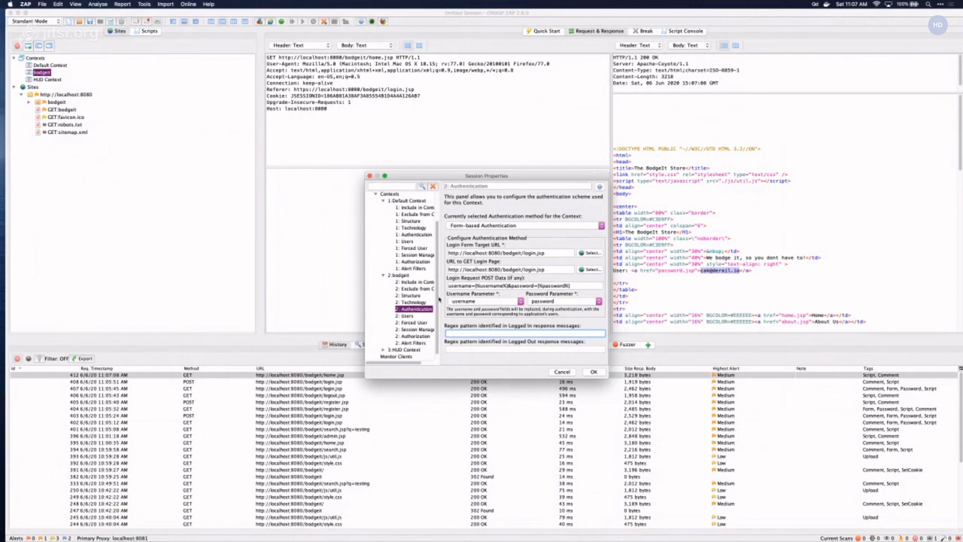
{"action": "left_click", "coordinate": [406, 315]}
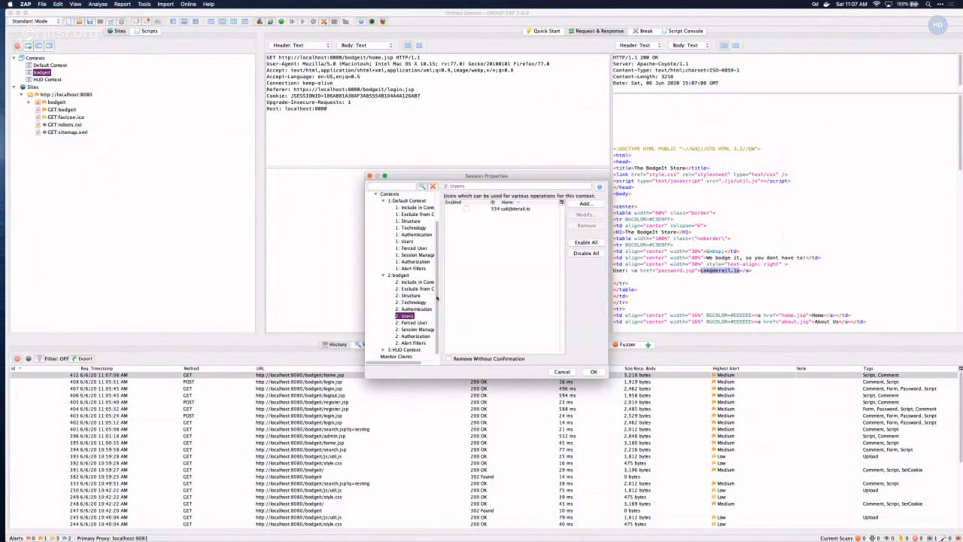
{"action": "left_click", "coordinate": [519, 210]}
{"action": "left_click", "coordinate": [584, 215]}
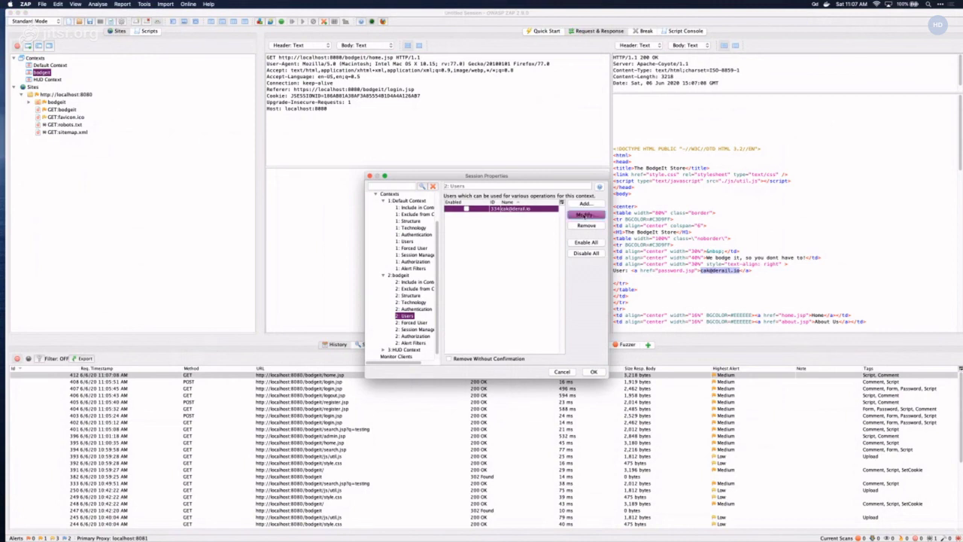
{"action": "double_click", "coordinate": [540, 211]}
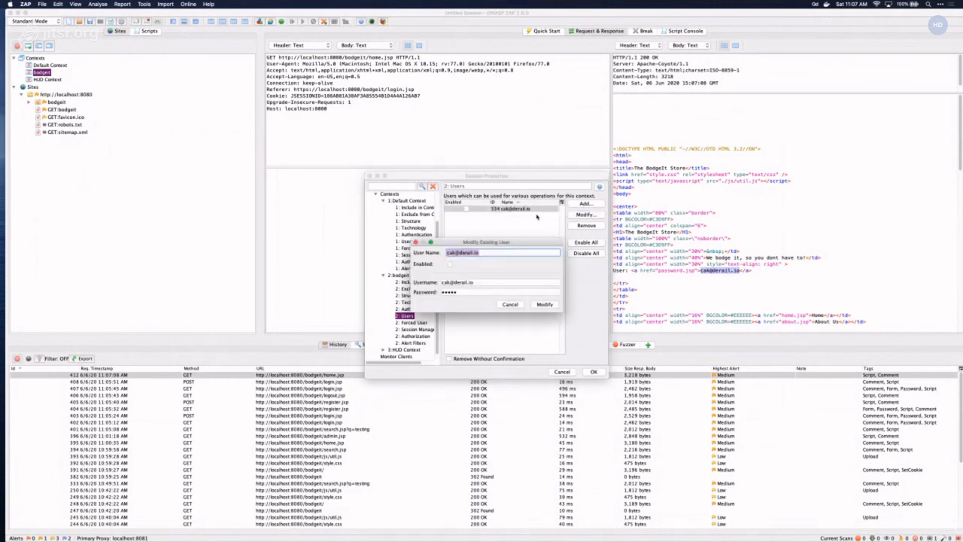
{"action": "left_click", "coordinate": [512, 291]}
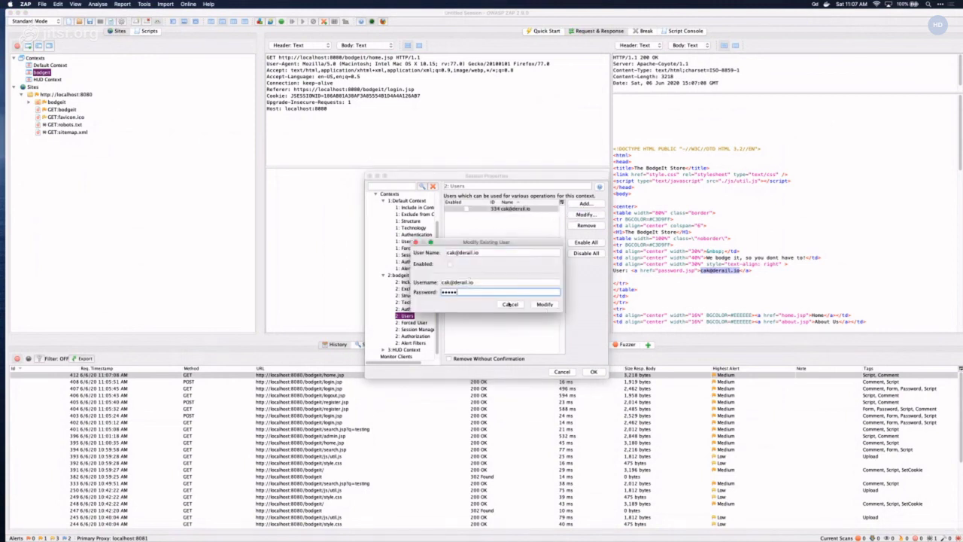
{"action": "left_click", "coordinate": [509, 304]}
- Check the bodgeit context's Forced User setting and its user list
{"action": "left_click", "coordinate": [413, 322]}
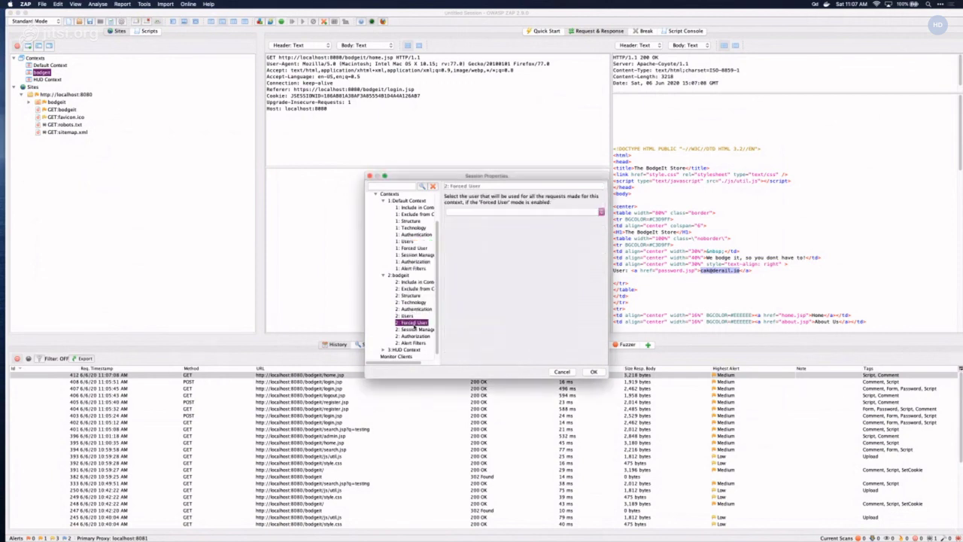
{"action": "left_click", "coordinate": [472, 213]}
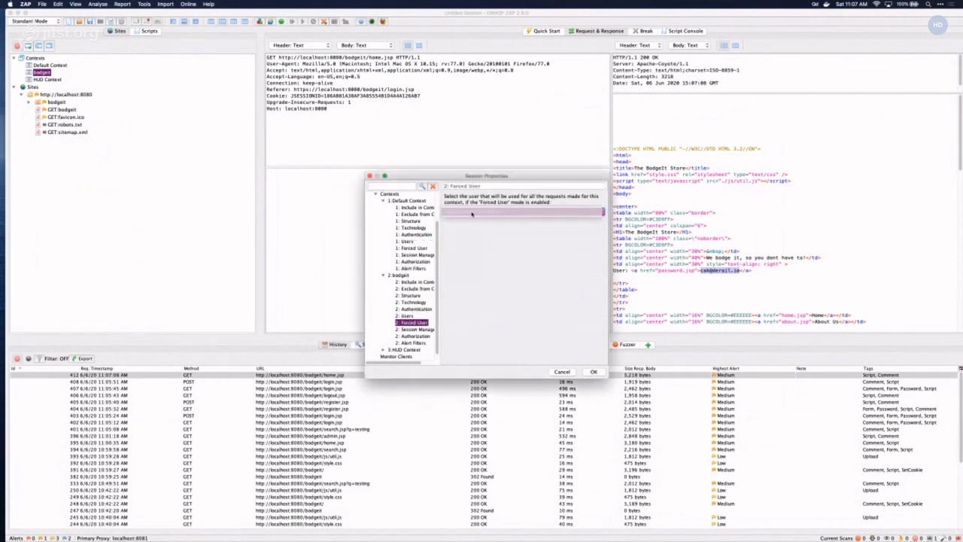
{"action": "left_click", "coordinate": [406, 315]}
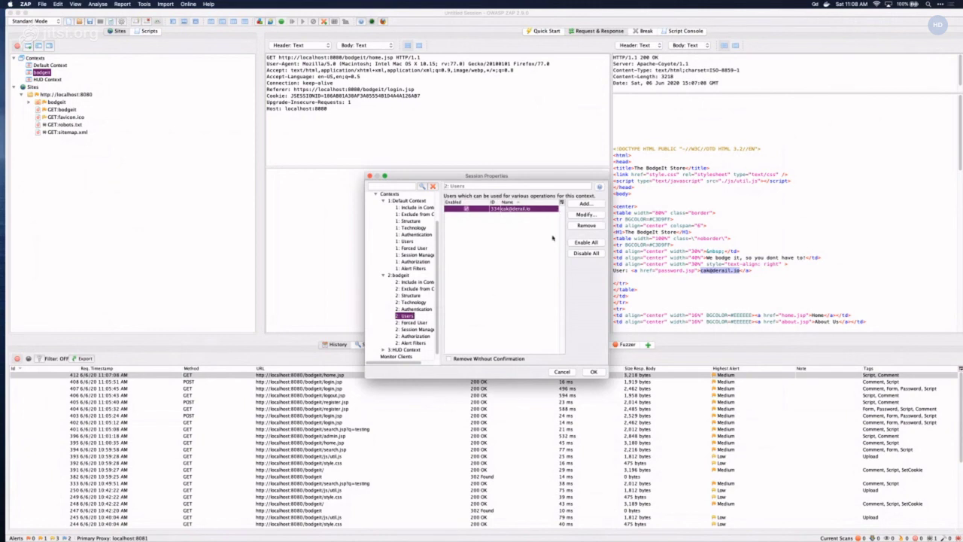
{"action": "left_click", "coordinate": [413, 322]}
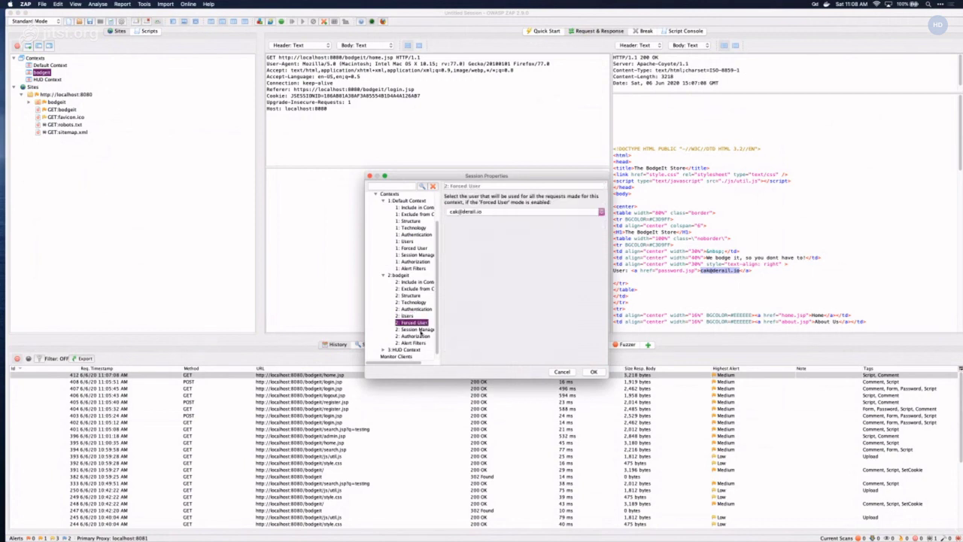
- Keep Cookie-based session management, review the Authorization settings, and save with OK
{"action": "left_click", "coordinate": [420, 329]}
{"action": "left_click", "coordinate": [489, 226]}
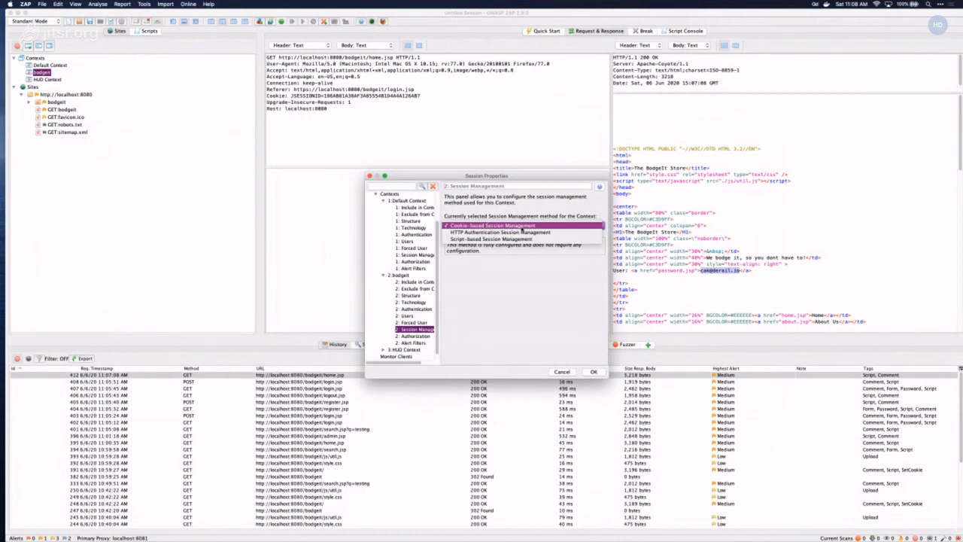
{"action": "left_click", "coordinate": [493, 225]}
{"action": "left_click", "coordinate": [422, 336]}
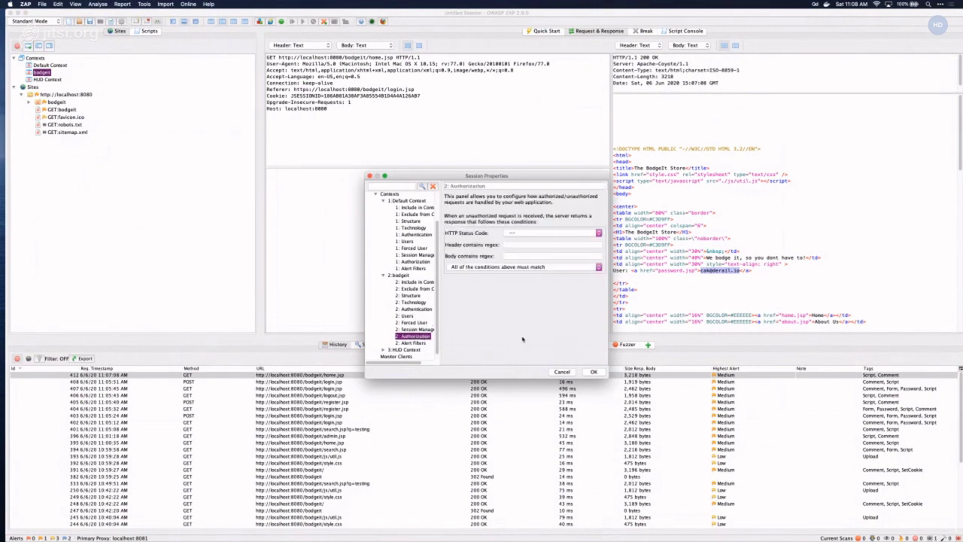
{"action": "left_click", "coordinate": [593, 372]}
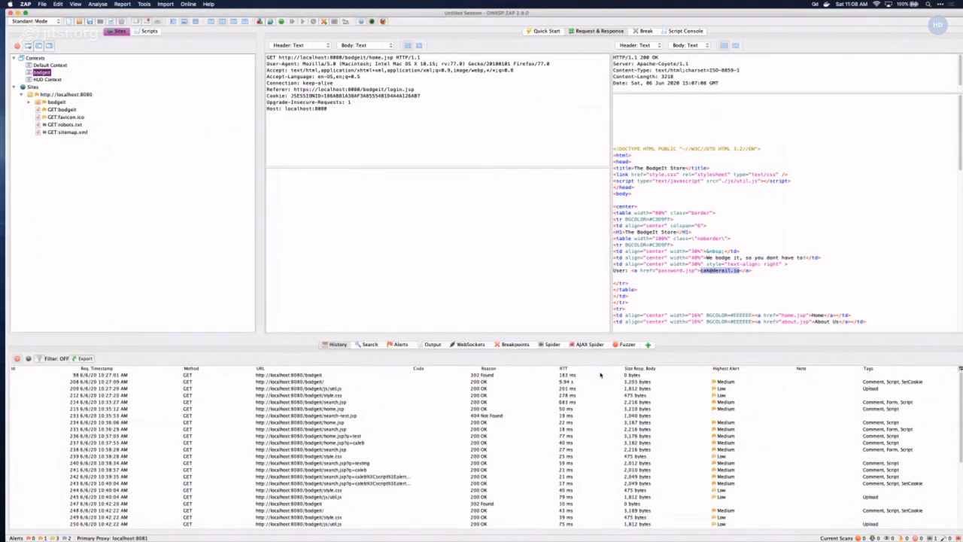
- Expand the bodgeit site and open it in Firefox via Open URL in Browser
{"action": "double_click", "coordinate": [59, 102]}
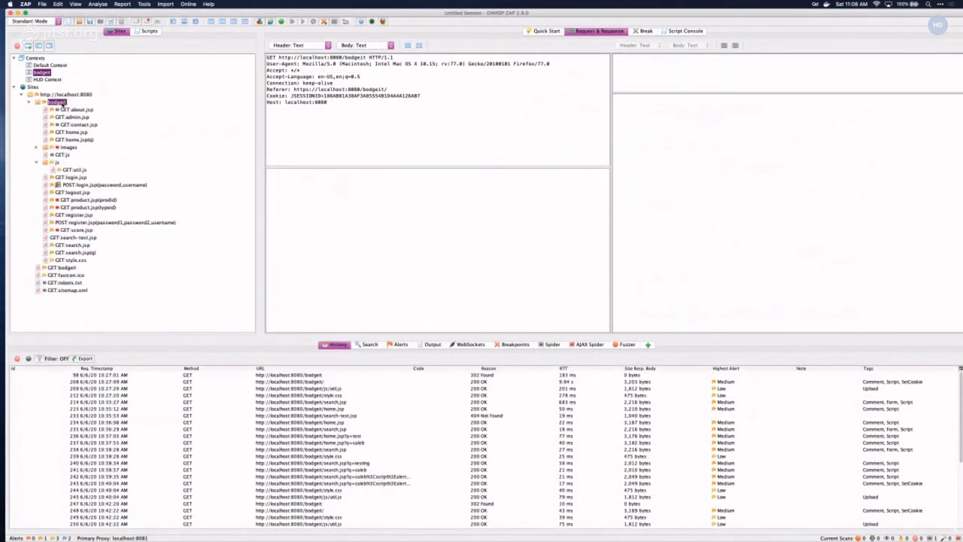
{"action": "right_click", "coordinate": [60, 104]}
{"action": "mouse_move", "coordinate": [95, 136]}
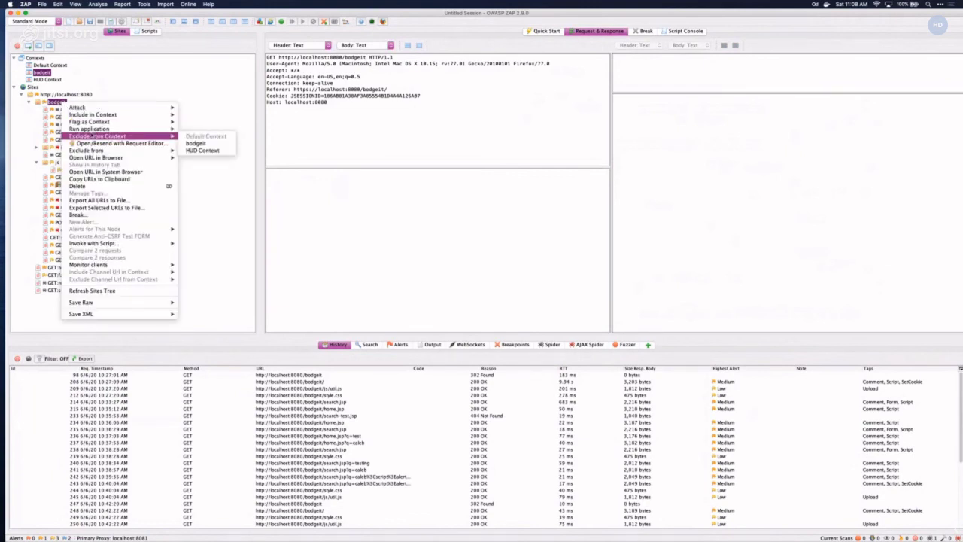
{"action": "mouse_move", "coordinate": [162, 159]}
{"action": "left_click", "coordinate": [192, 165]}
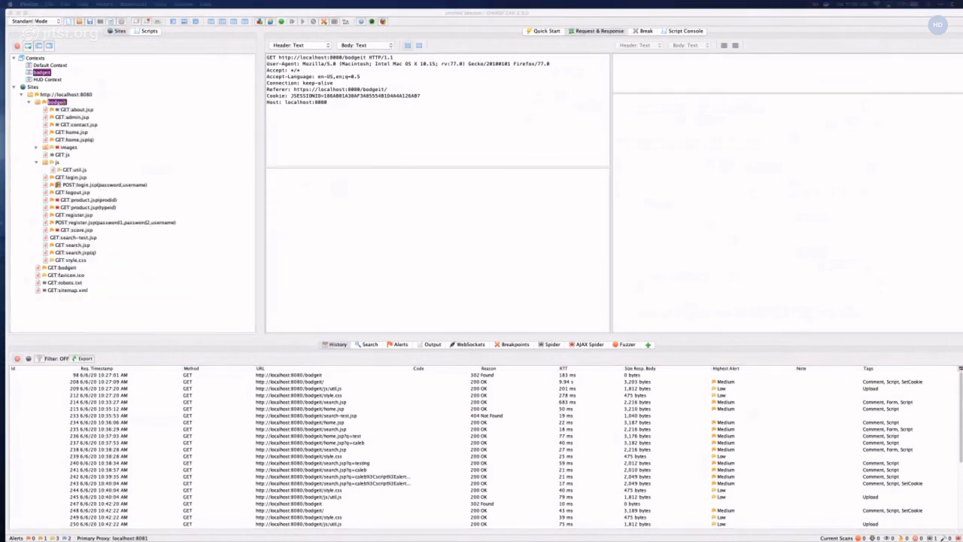
- Close the guest Firefox store window and reopen the bodgeit site's context menu in ZAP
{"action": "left_click_drag", "start_coordinate": [584, 141], "coordinate": [463, 126]}
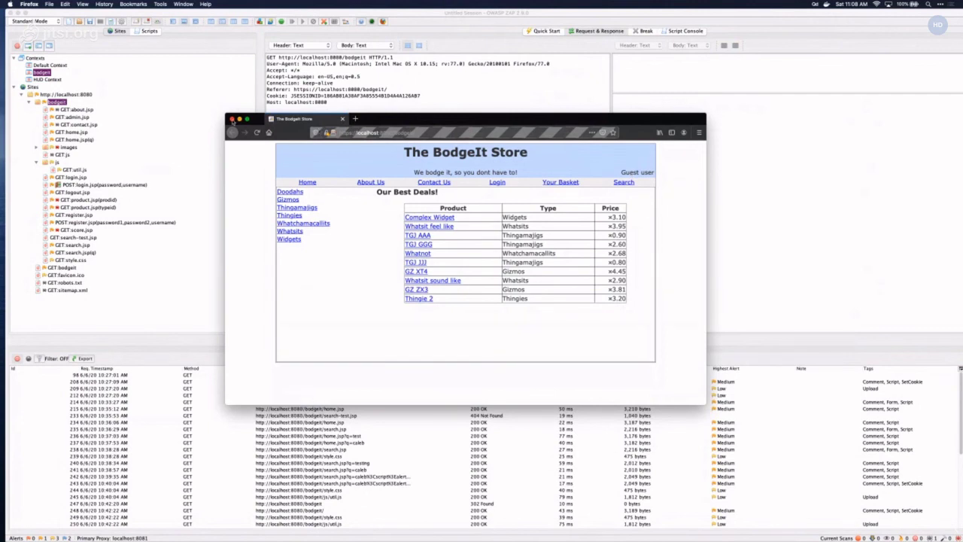
{"action": "left_click", "coordinate": [233, 120]}
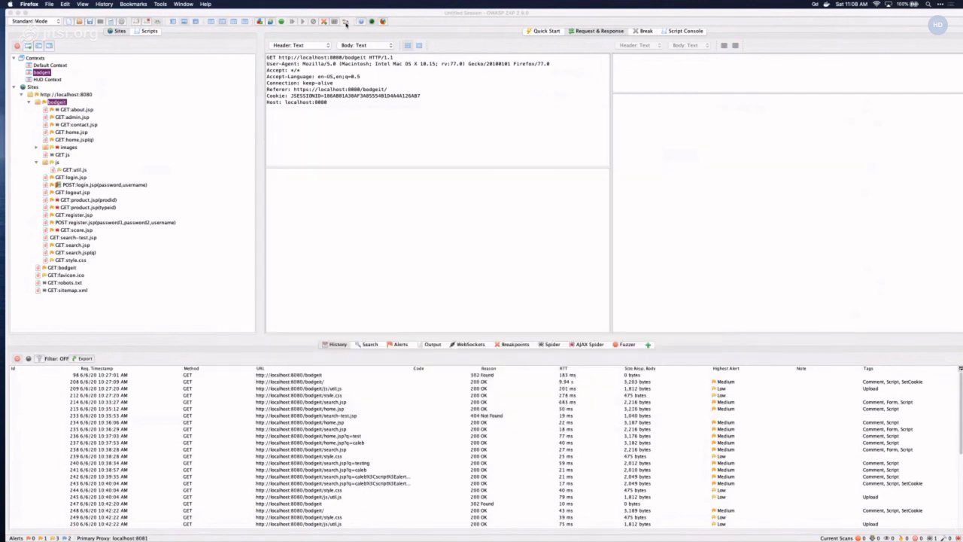
{"action": "left_click", "coordinate": [345, 23]}
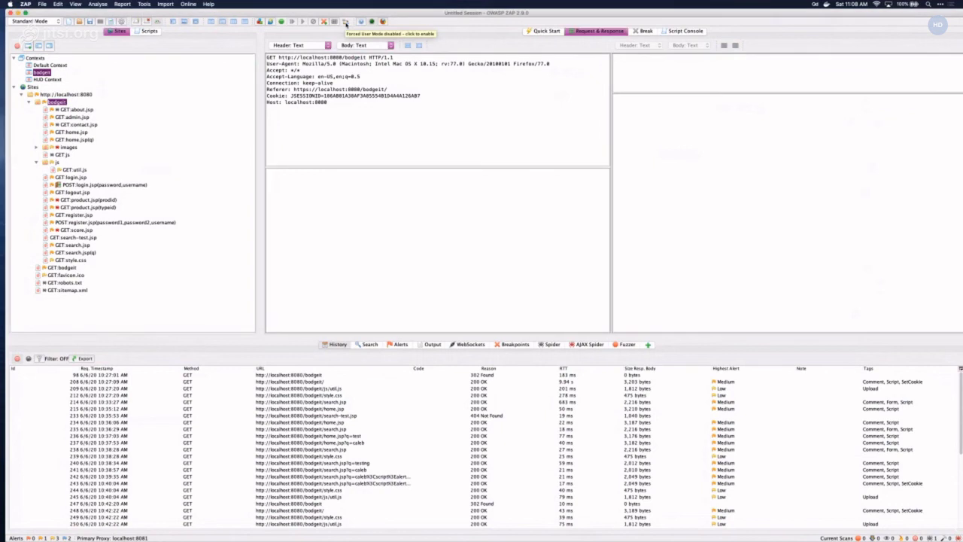
{"action": "right_click", "coordinate": [55, 105]}
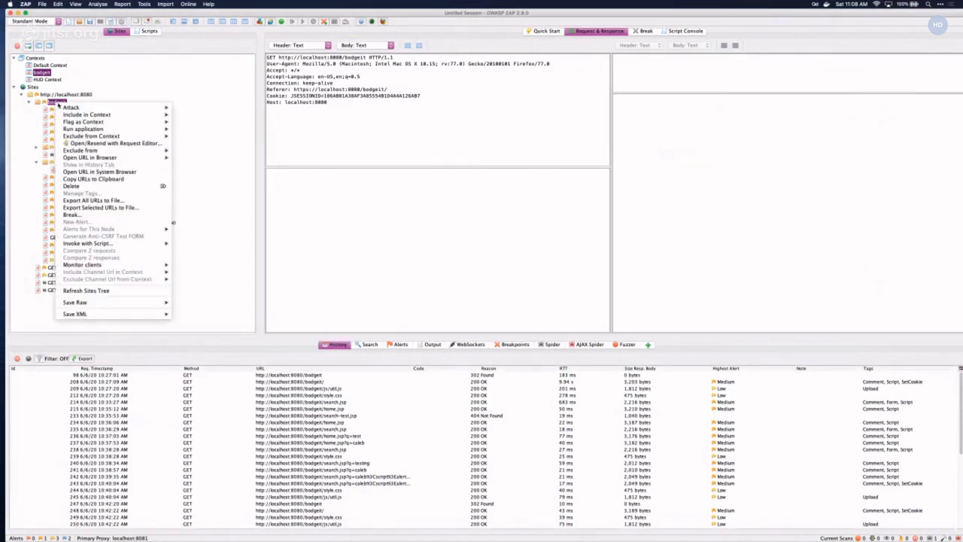
{"action": "key", "text": "Escape"}
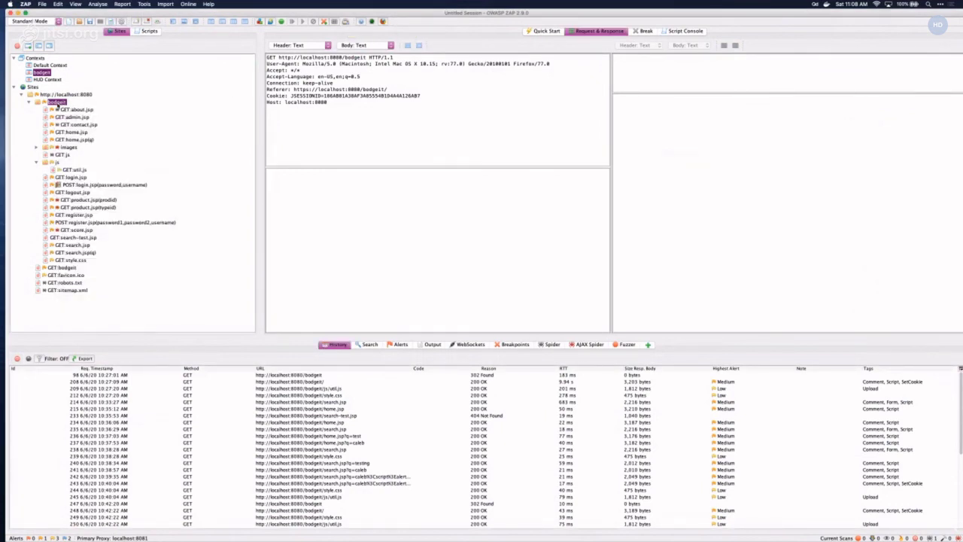
{"action": "right_click", "coordinate": [56, 107]}
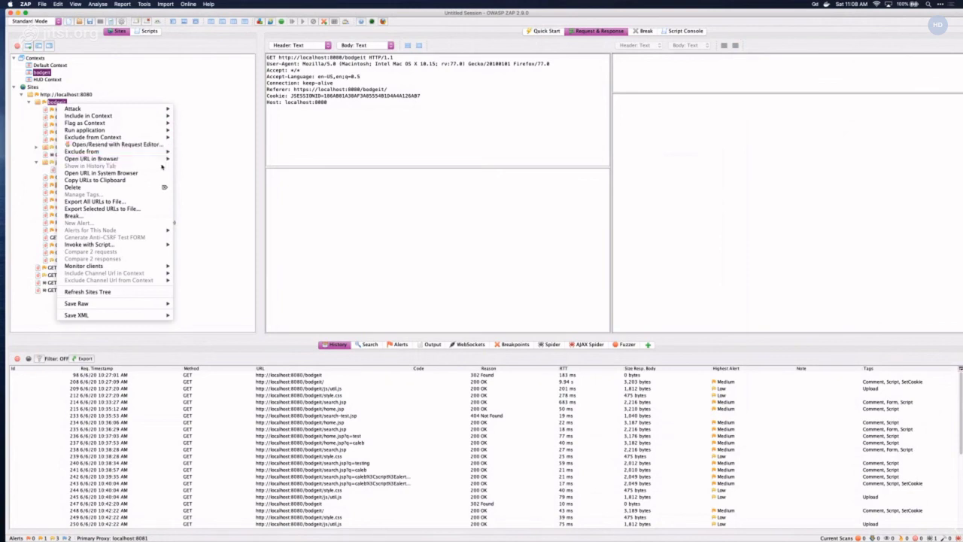
- Open bodgeit in Firefox, confirm the store shows the logged-in user, then close the window
{"action": "mouse_move", "coordinate": [161, 159]}
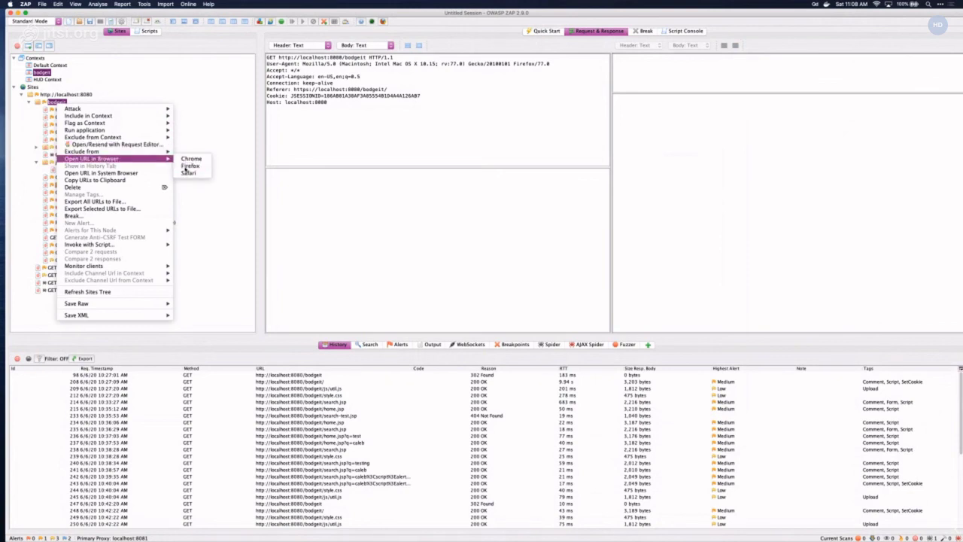
{"action": "left_click", "coordinate": [189, 165]}
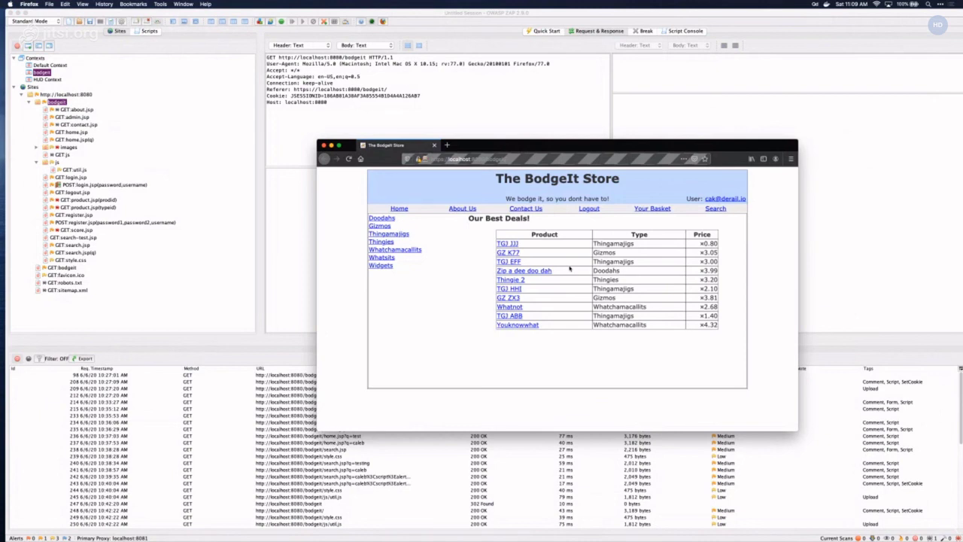
{"action": "left_click", "coordinate": [323, 145]}
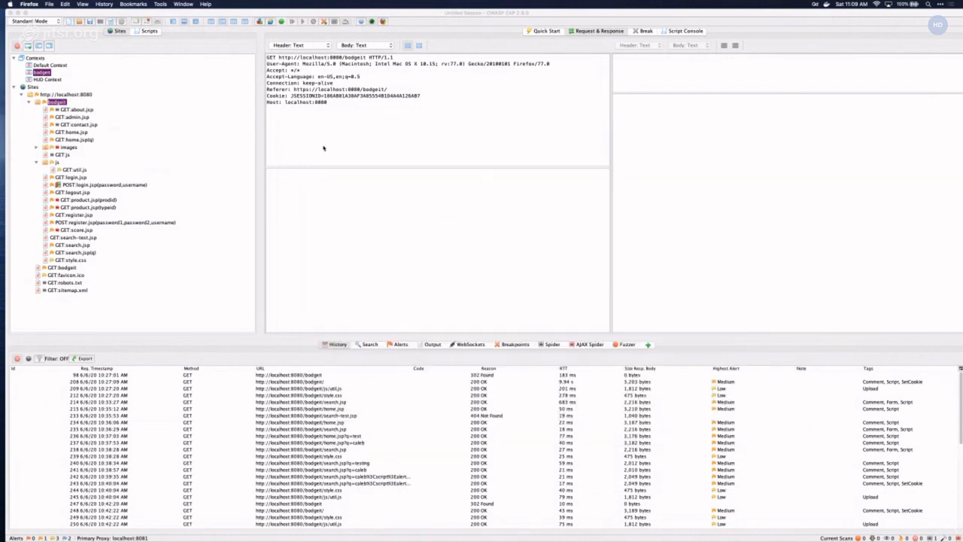
- Configure an Active Scan of bodgeit as the registered store user with Show Advanced Options ticked
{"action": "right_click", "coordinate": [55, 102]}
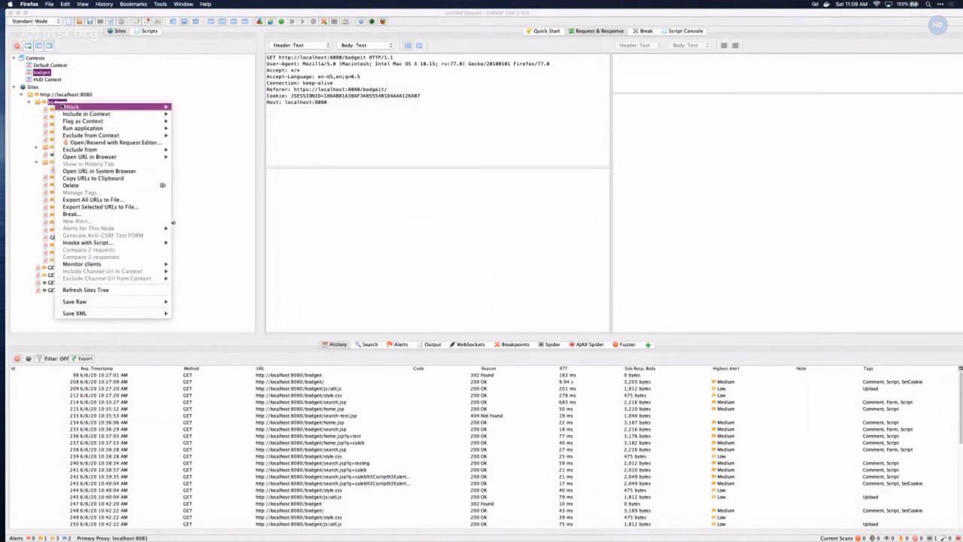
{"action": "mouse_move", "coordinate": [165, 109]}
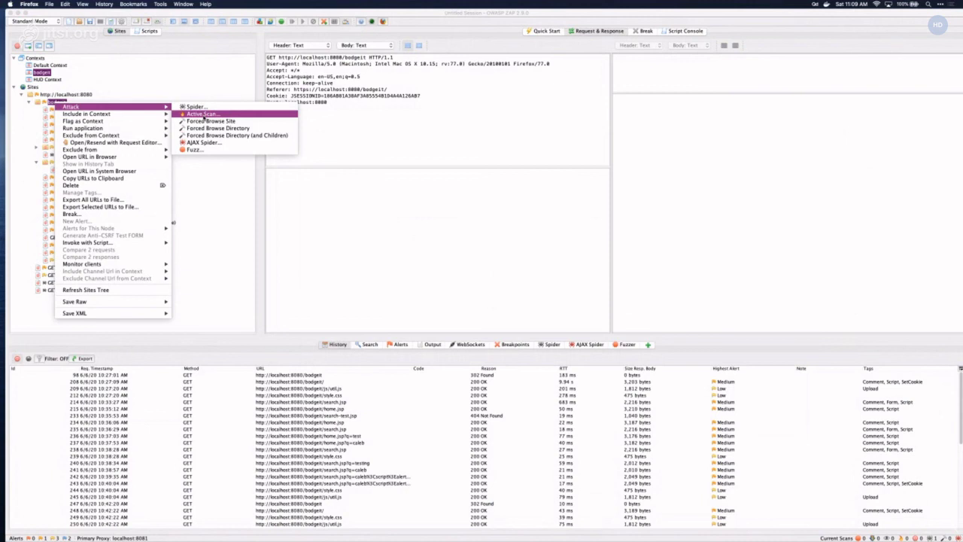
{"action": "left_click", "coordinate": [204, 114]}
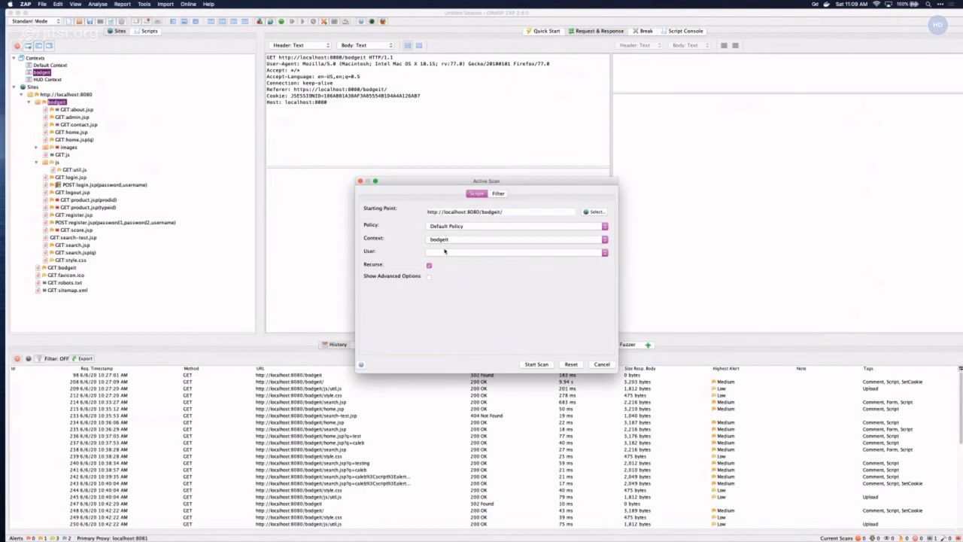
{"action": "left_click", "coordinate": [445, 252]}
{"action": "left_click", "coordinate": [465, 263]}
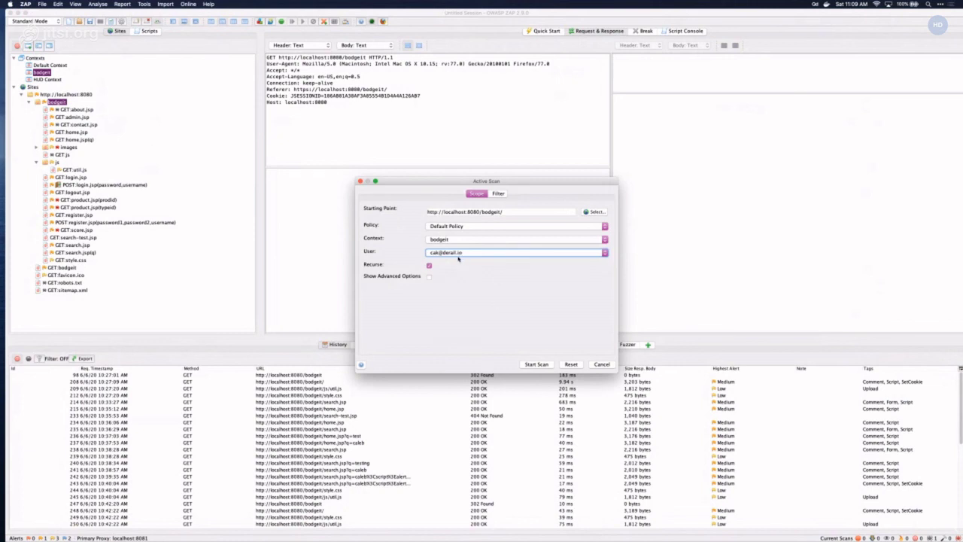
{"action": "left_click", "coordinate": [429, 277]}
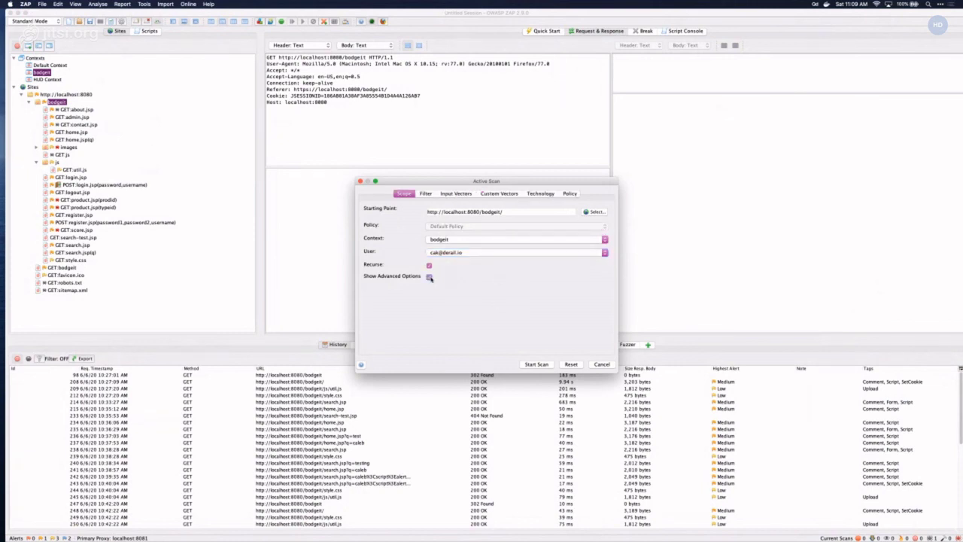
- Review the scan's filter, input vector, custom vector and technology settings
{"action": "left_click", "coordinate": [426, 194]}
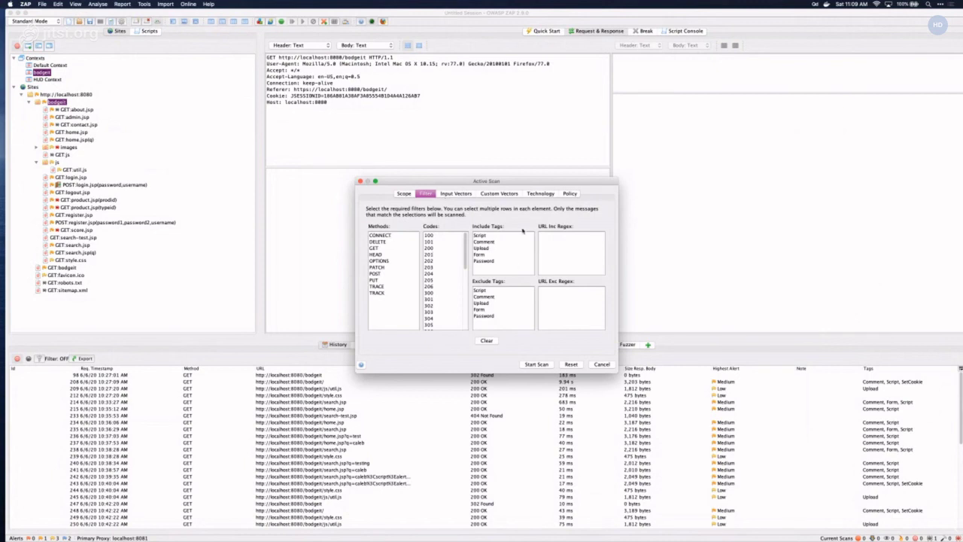
{"action": "left_click", "coordinate": [452, 194]}
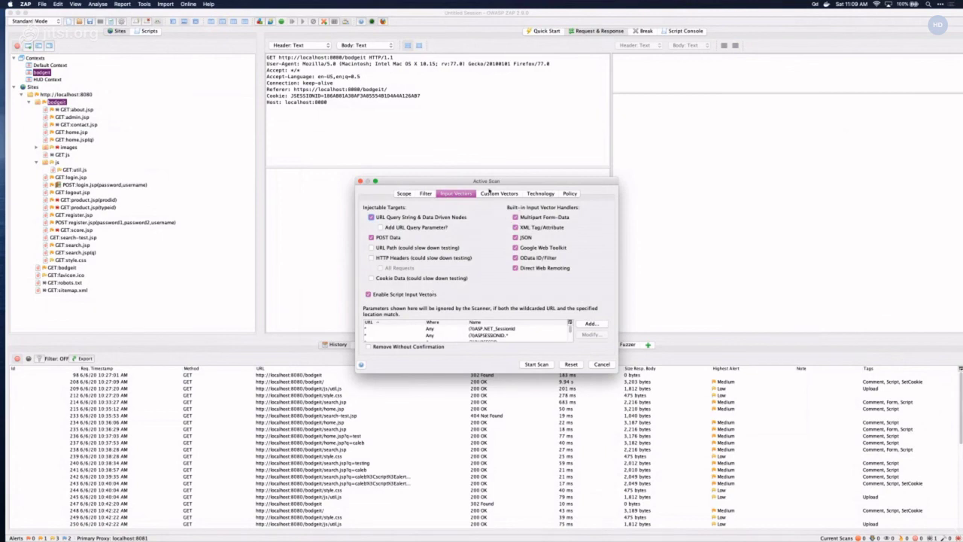
{"action": "left_click", "coordinate": [500, 194]}
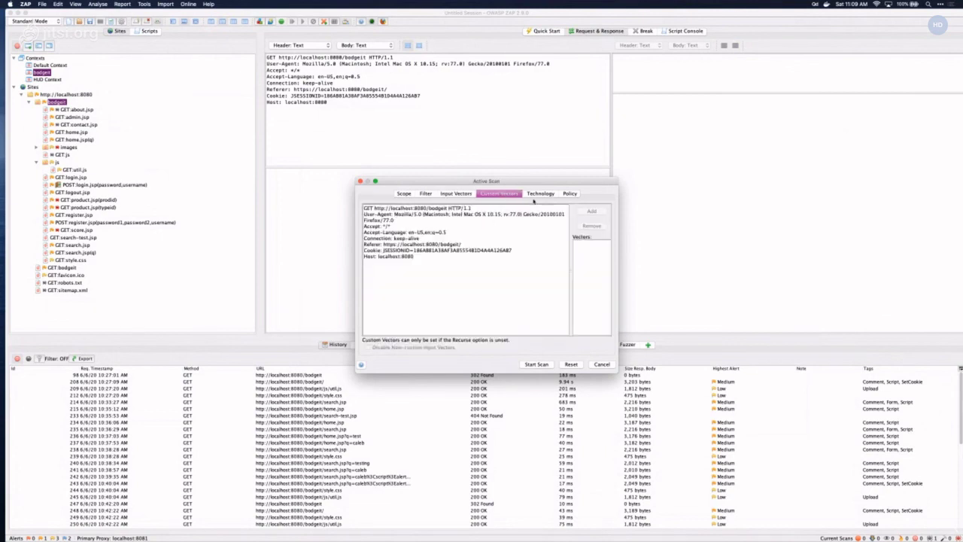
{"action": "left_click", "coordinate": [536, 195]}
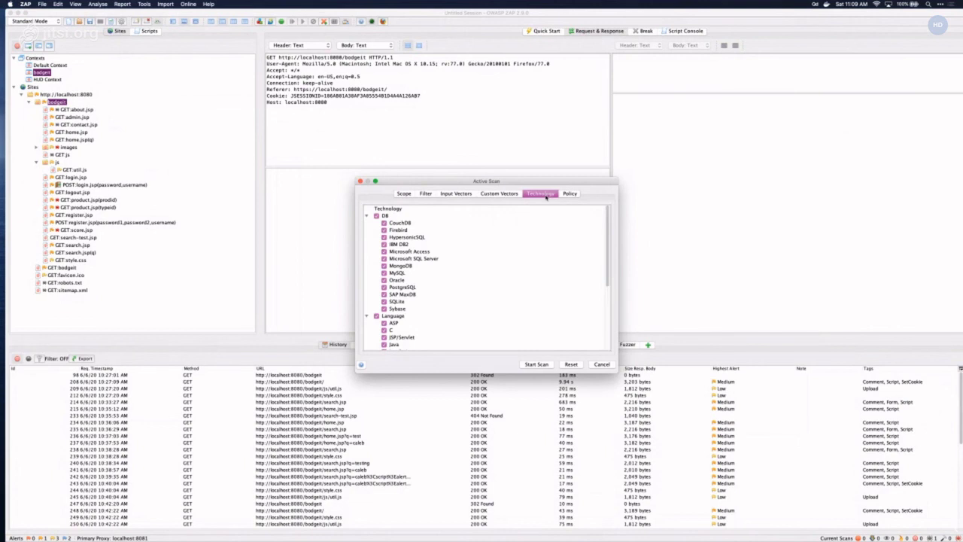
{"action": "left_click", "coordinate": [483, 195]}
{"action": "left_click", "coordinate": [528, 194]}
{"action": "scroll", "coordinate": [426, 226], "scroll_direction": "down", "scroll_amount": 5}
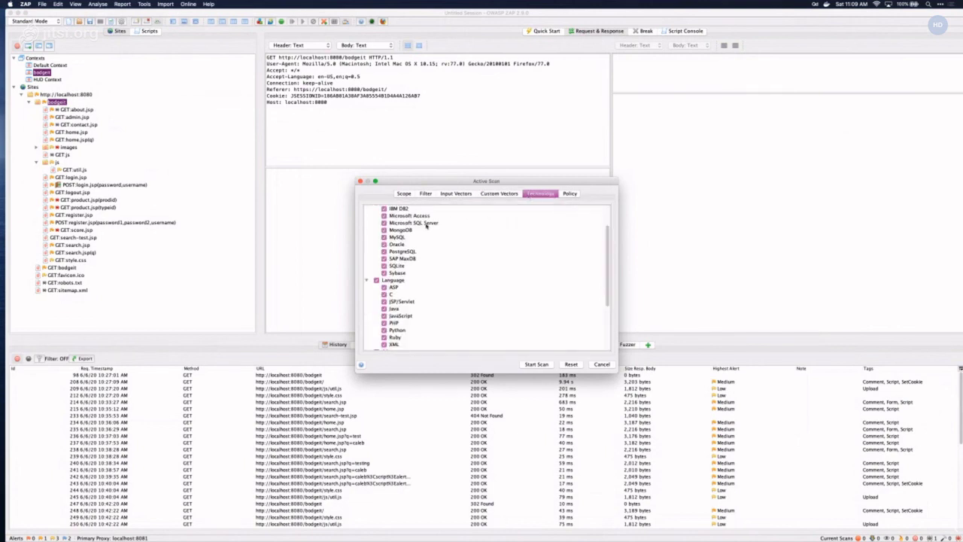
{"action": "scroll", "coordinate": [425, 226], "scroll_direction": "up", "scroll_amount": 5}
{"action": "scroll", "coordinate": [426, 227], "scroll_direction": "down", "scroll_amount": 10}
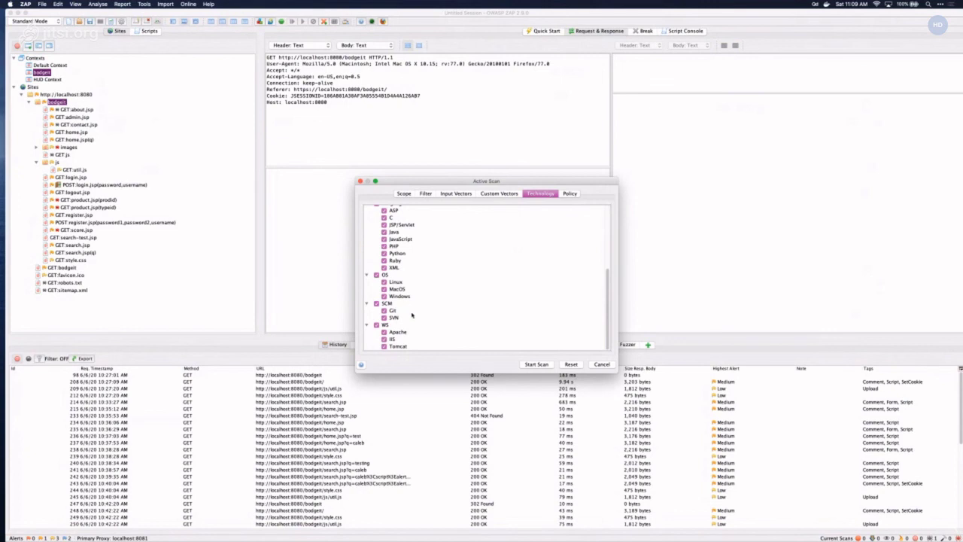
{"action": "scroll", "coordinate": [411, 316], "scroll_direction": "up", "scroll_amount": 5}
{"action": "scroll", "coordinate": [415, 286], "scroll_direction": "down", "scroll_amount": 2}
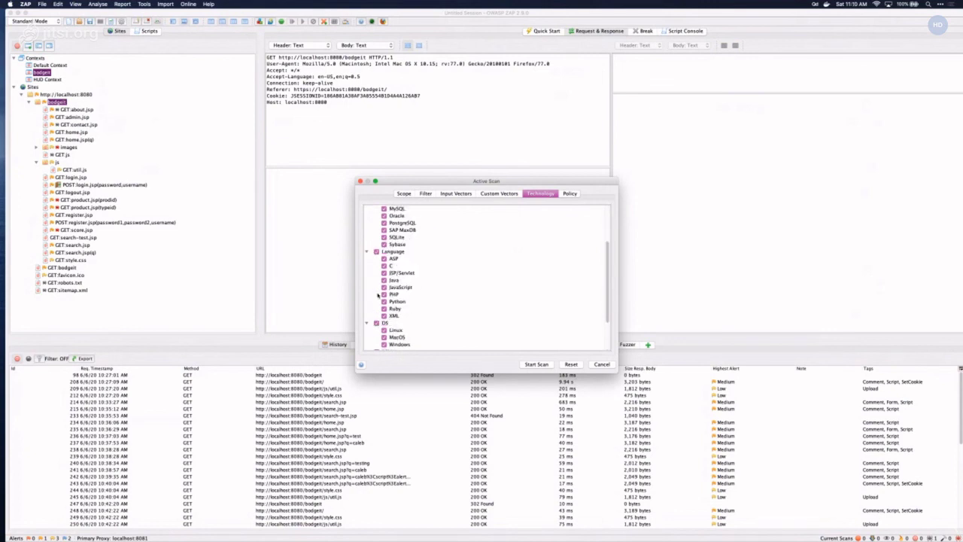
- Check the Policy tab's Client Browser and Information Gathering rules, then return to Scope
{"action": "left_click", "coordinate": [570, 195]}
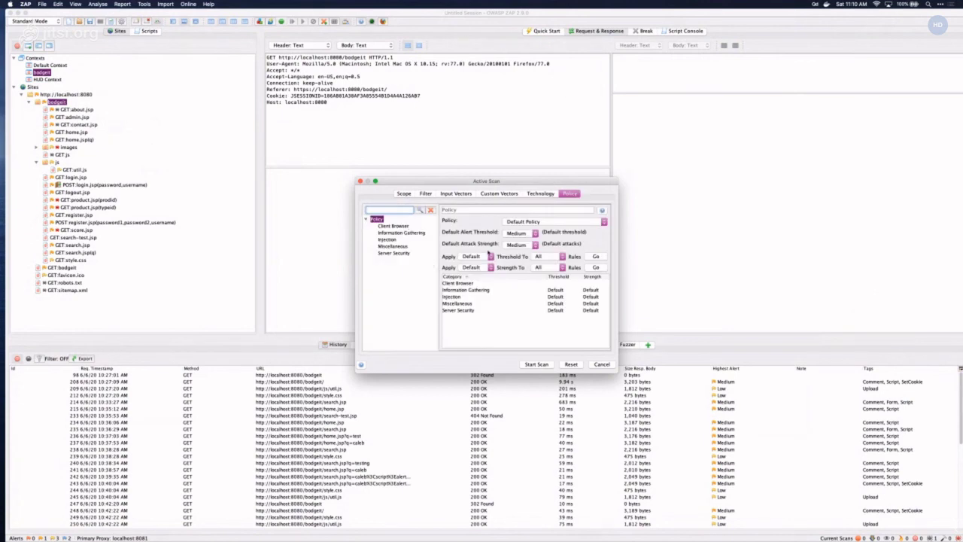
{"action": "left_click", "coordinate": [394, 226]}
{"action": "left_click", "coordinate": [398, 232]}
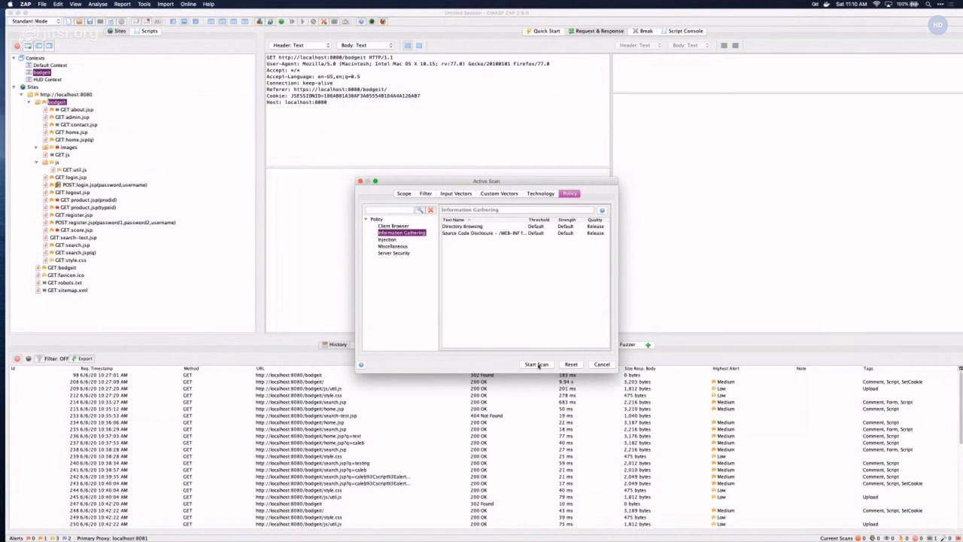
{"action": "left_click", "coordinate": [405, 194]}
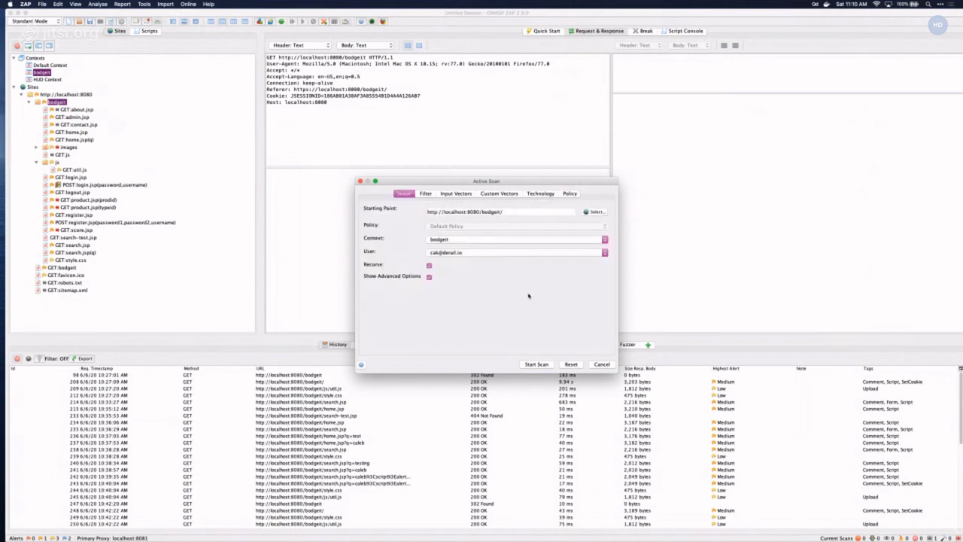
- Launch the authenticated bodgeit scan, check the Alerts tab, and stop the scan at 44%
{"action": "left_click", "coordinate": [536, 365]}
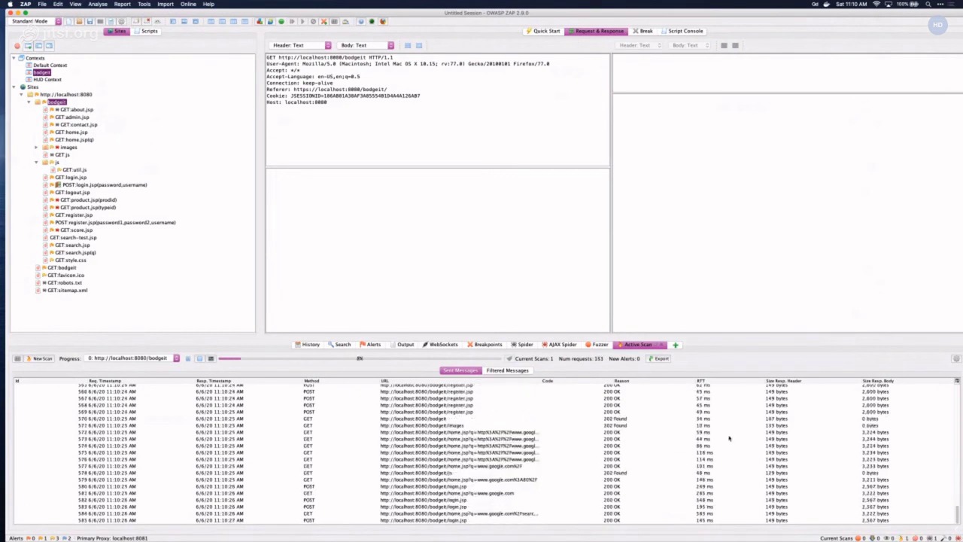
{"action": "left_click", "coordinate": [376, 344]}
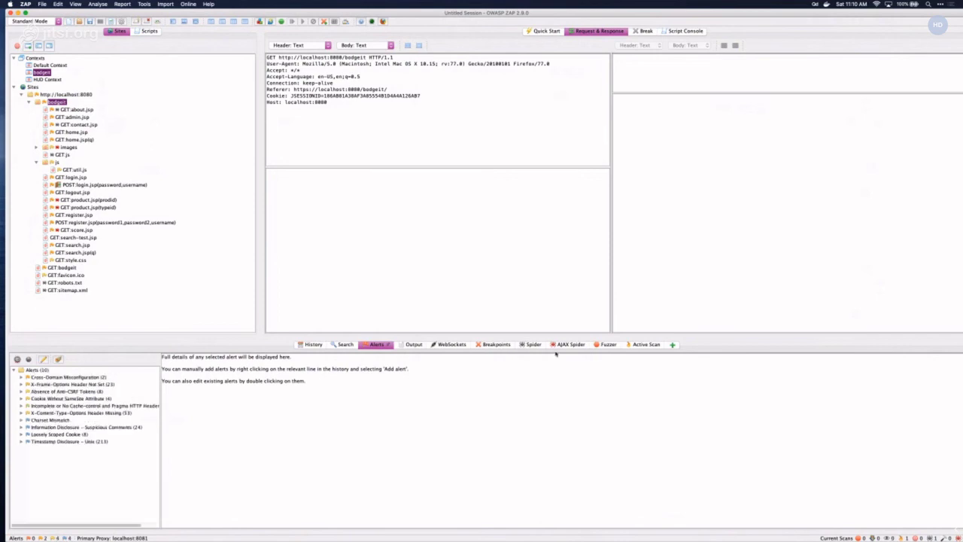
{"action": "left_click", "coordinate": [644, 345]}
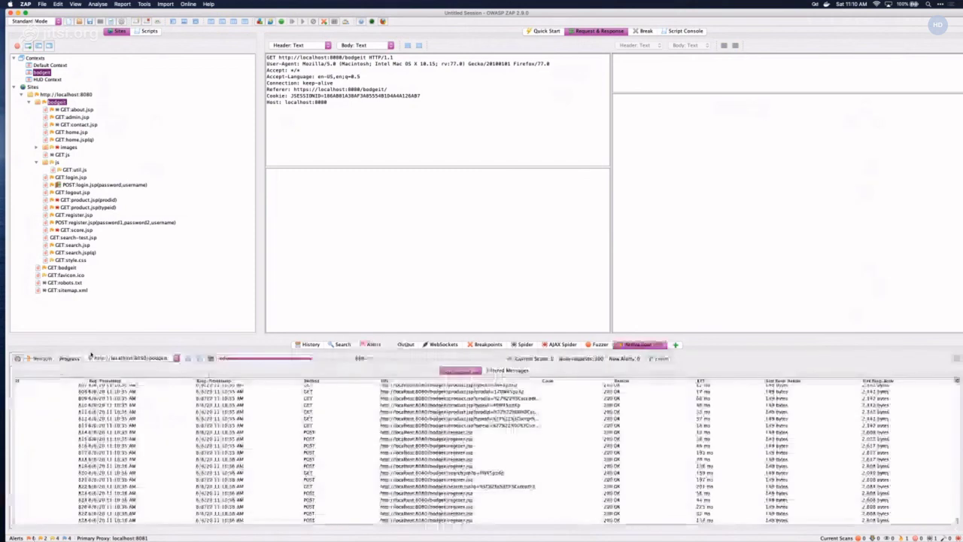
{"action": "left_click", "coordinate": [199, 359]}
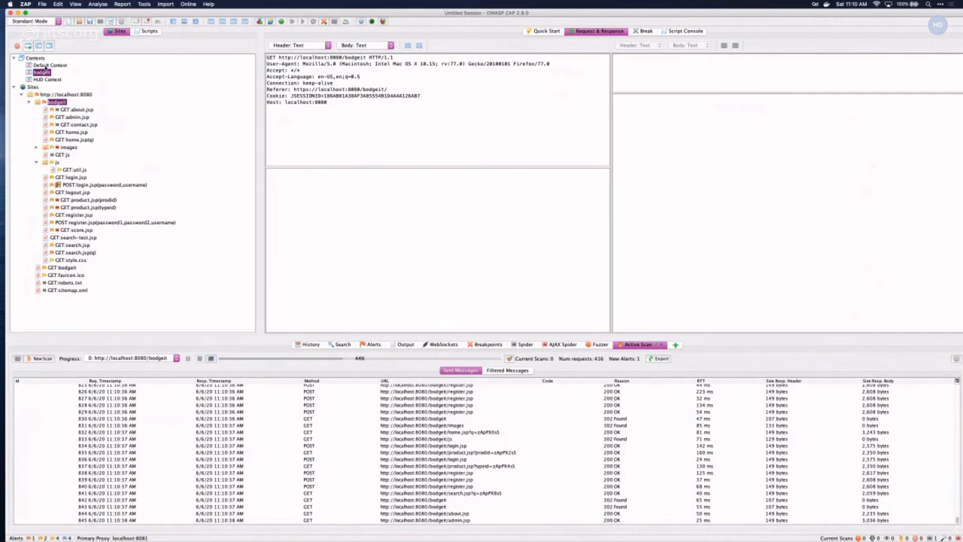
{"action": "double_click", "coordinate": [45, 65]}
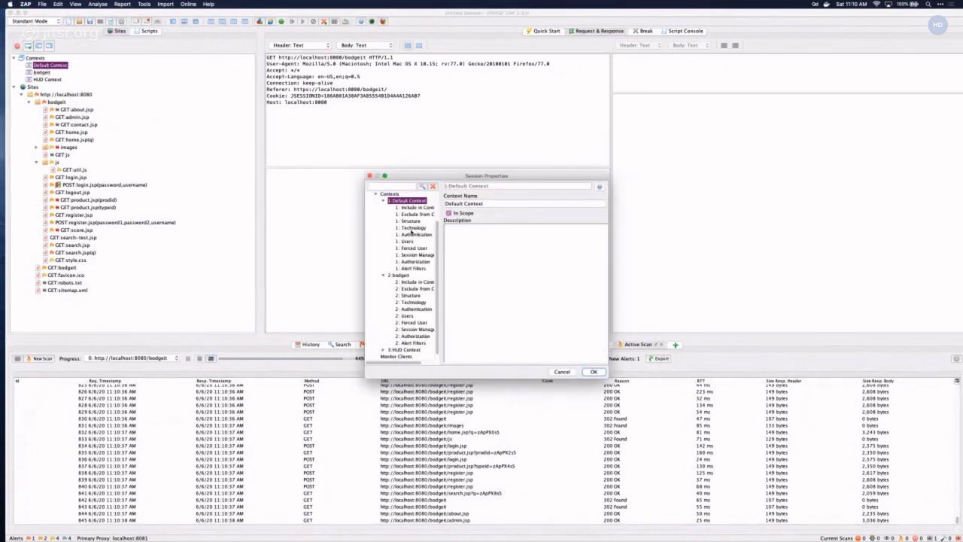
- Pick HTTP/NTLM Authentication for the Default Context, then Cancel so the change is discarded
{"action": "left_click", "coordinate": [413, 234]}
{"action": "left_click", "coordinate": [504, 224]}
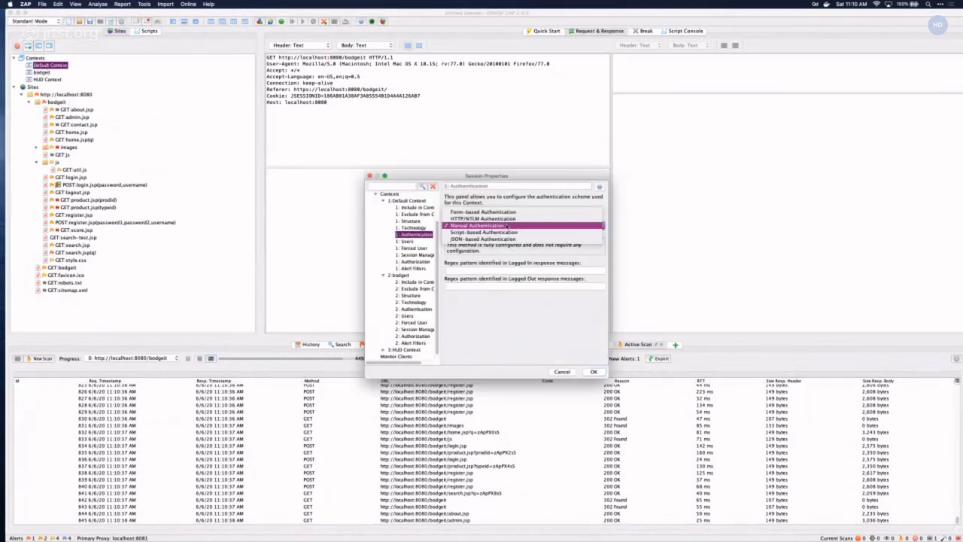
{"action": "left_click", "coordinate": [501, 226]}
{"action": "left_click", "coordinate": [499, 225]}
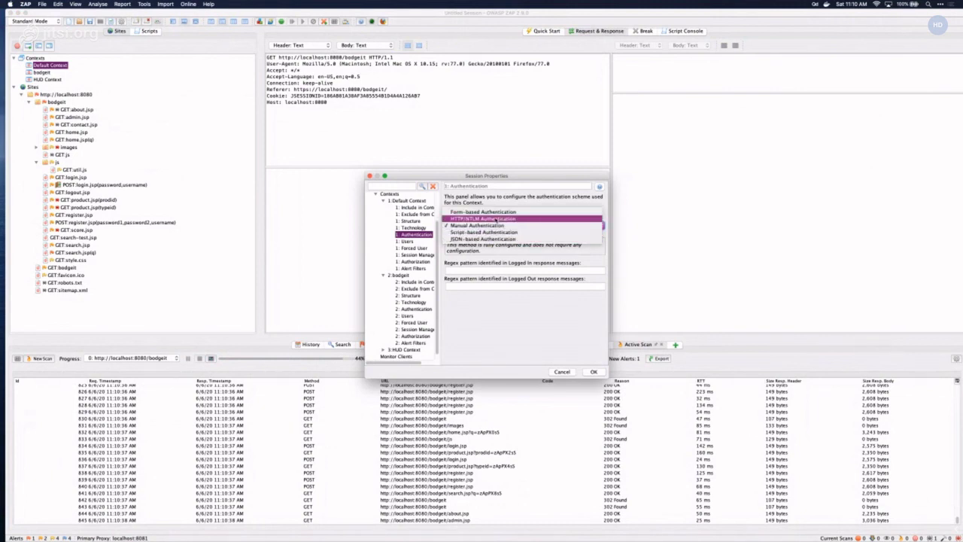
{"action": "left_click", "coordinate": [496, 220]}
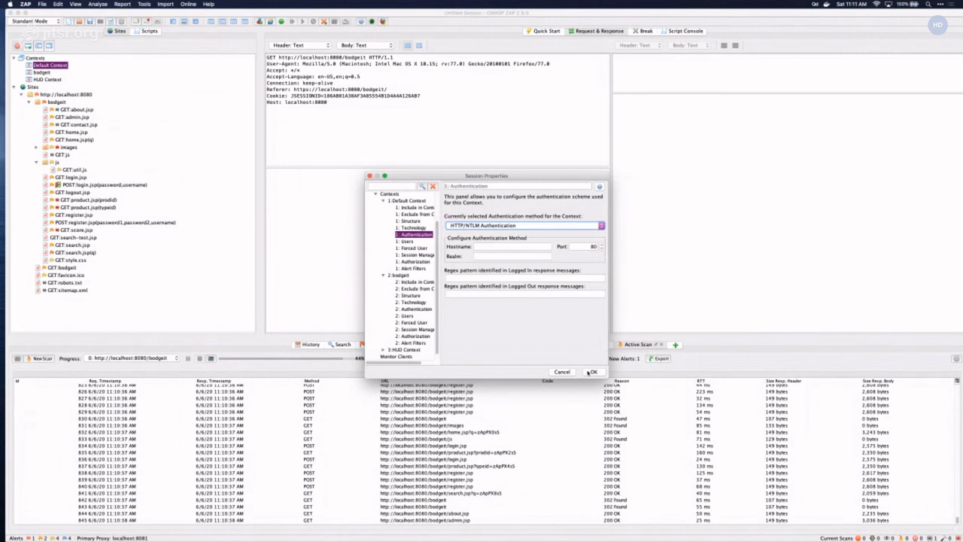
{"action": "left_click", "coordinate": [561, 371]}
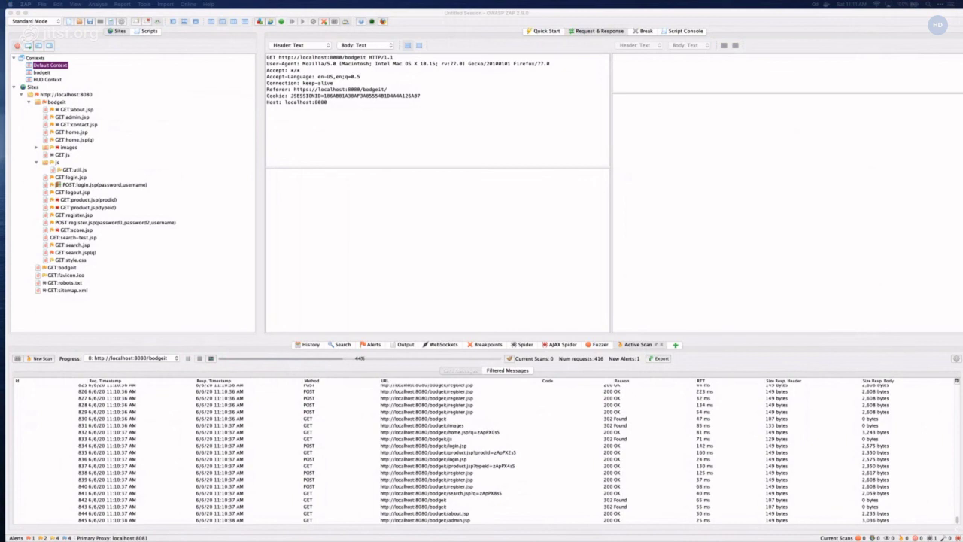
{"action": "left_click", "coordinate": [208, 5]}
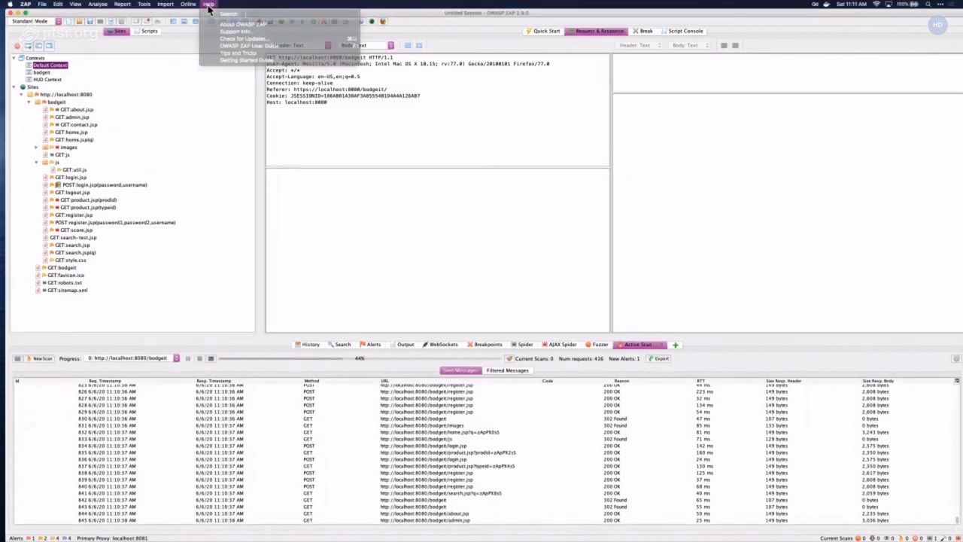
{"action": "left_click", "coordinate": [244, 47]}
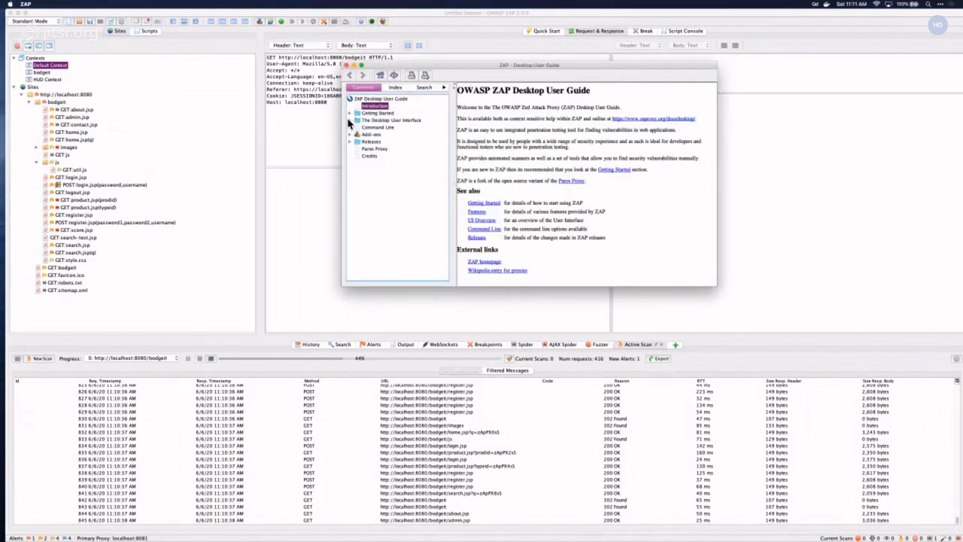
{"action": "left_click", "coordinate": [349, 120]}
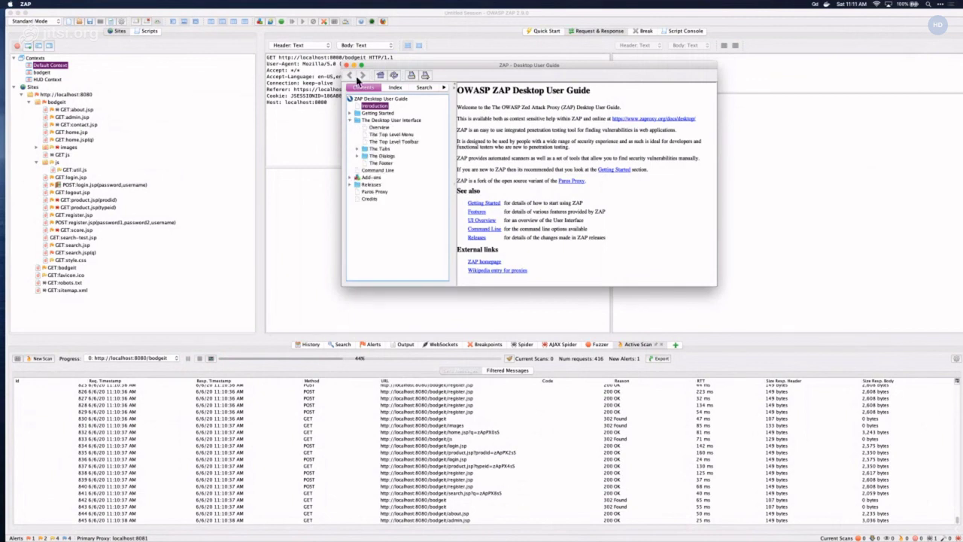
{"action": "left_click", "coordinate": [342, 65]}
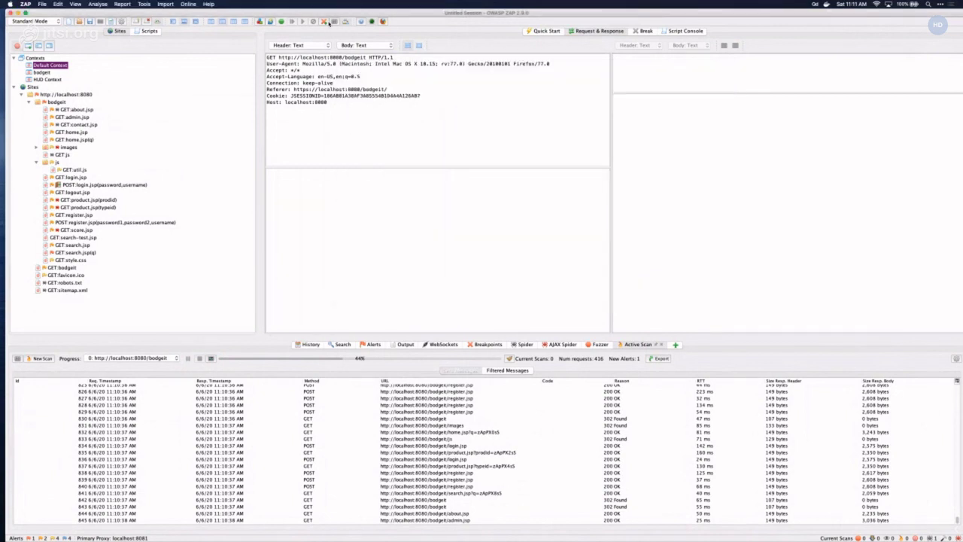
{"action": "left_click", "coordinate": [275, 21]}
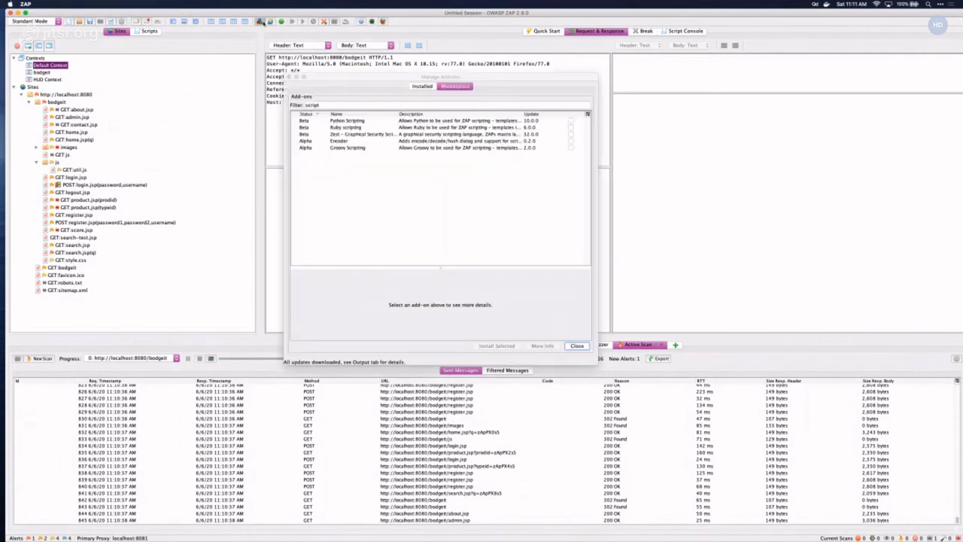
{"action": "left_click", "coordinate": [427, 87]}
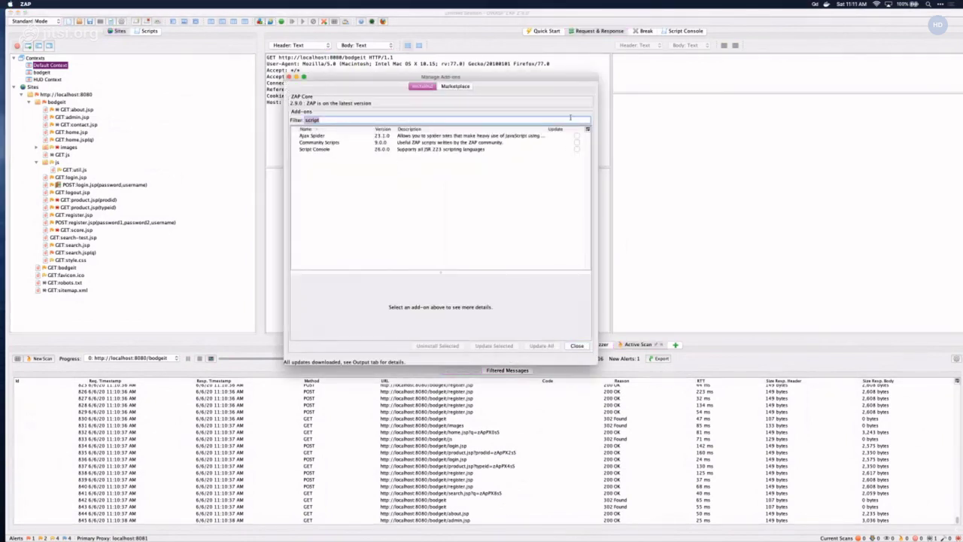
{"action": "key", "text": "BackSpace"}
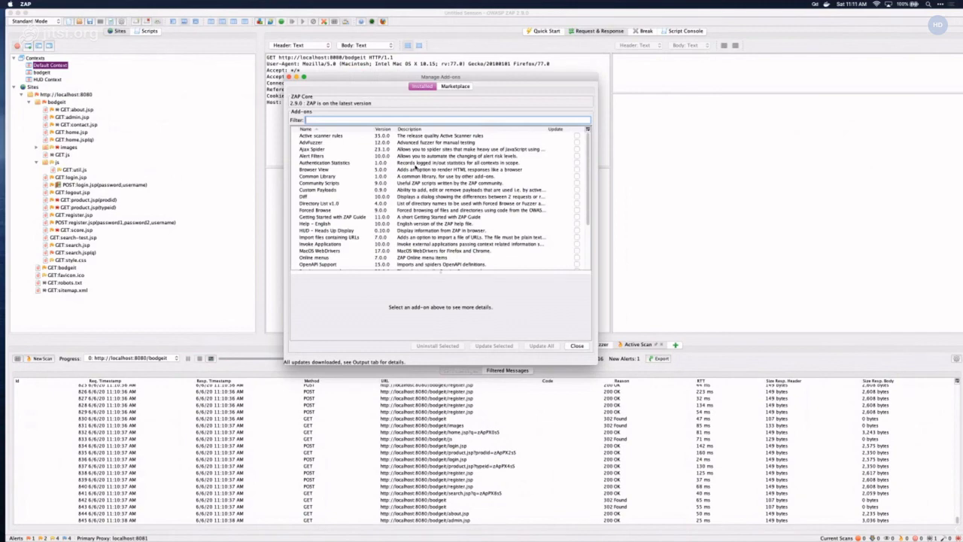
{"action": "scroll", "coordinate": [445, 179], "scroll_direction": "down", "scroll_amount": 4}
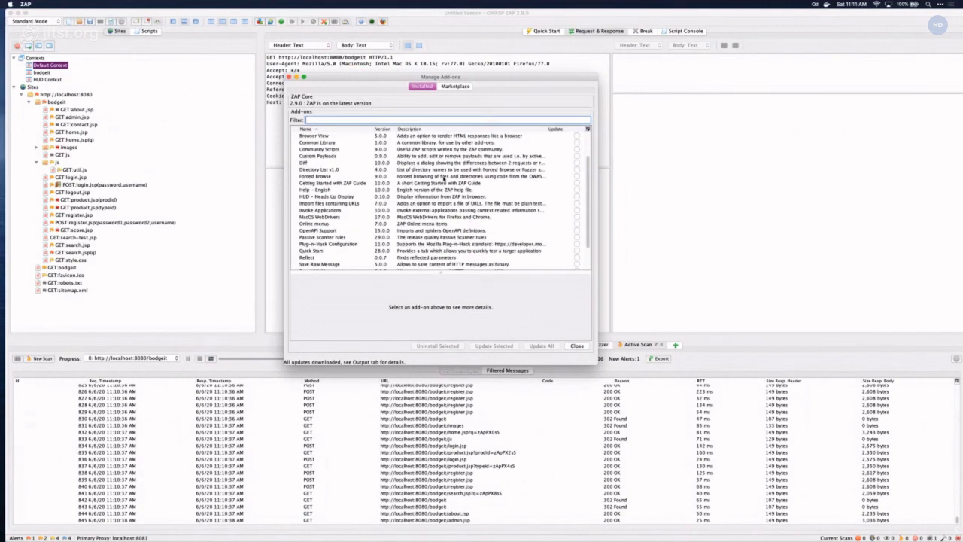
{"action": "scroll", "coordinate": [445, 178], "scroll_direction": "up", "scroll_amount": 2}
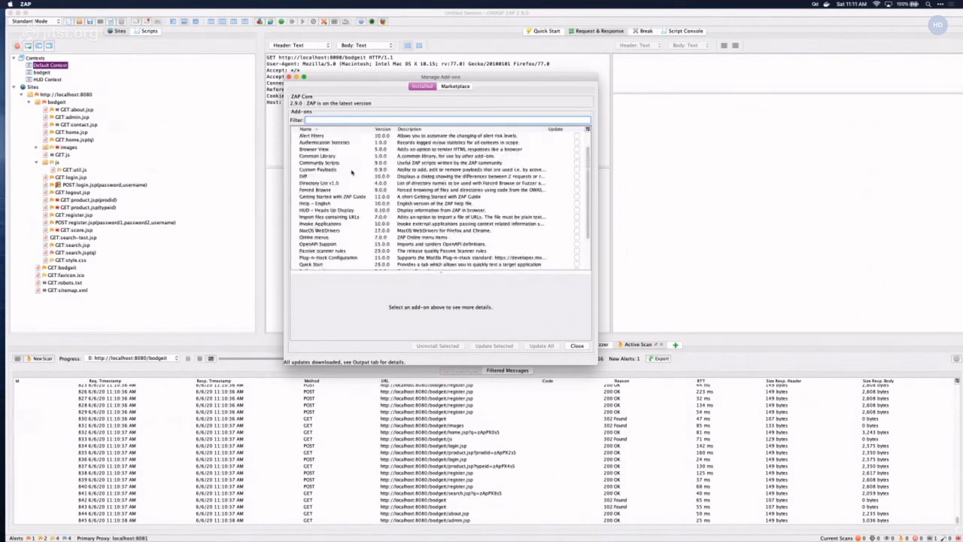
{"action": "scroll", "coordinate": [351, 172], "scroll_direction": "down", "scroll_amount": 1}
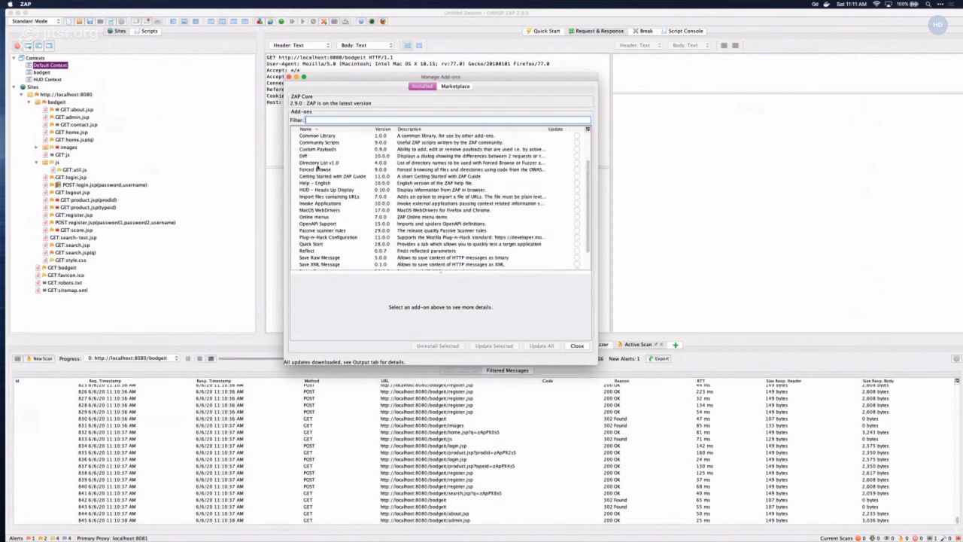
{"action": "scroll", "coordinate": [324, 189], "scroll_direction": "down", "scroll_amount": 2}
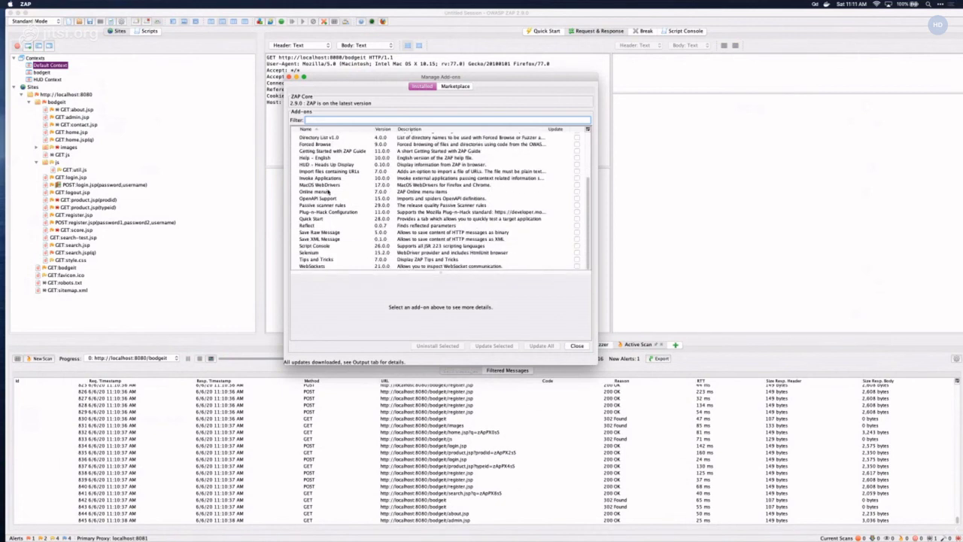
{"action": "scroll", "coordinate": [328, 191], "scroll_direction": "up", "scroll_amount": 3}
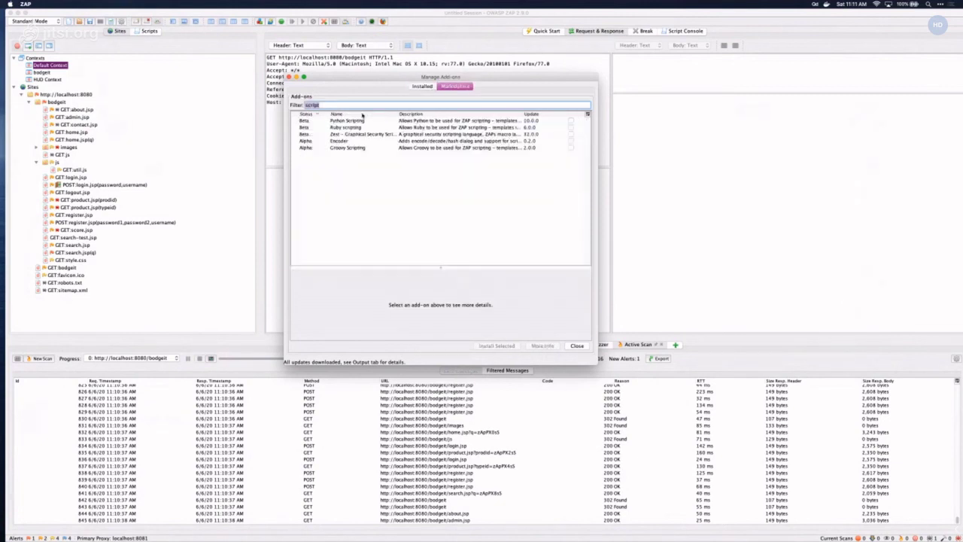
{"action": "type", "text": "scan"}
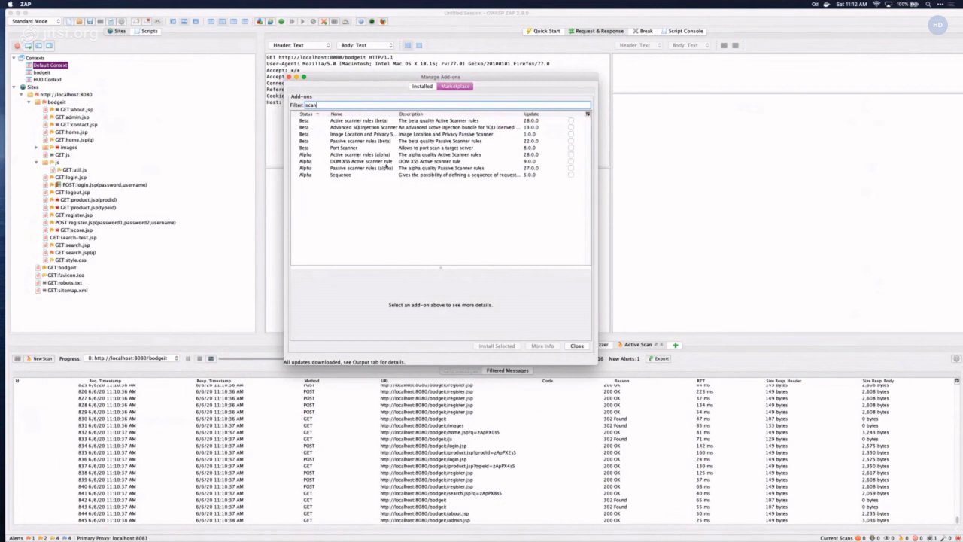
{"action": "left_click", "coordinate": [418, 86]}
{"action": "scroll", "coordinate": [331, 191], "scroll_direction": "down", "scroll_amount": 3}
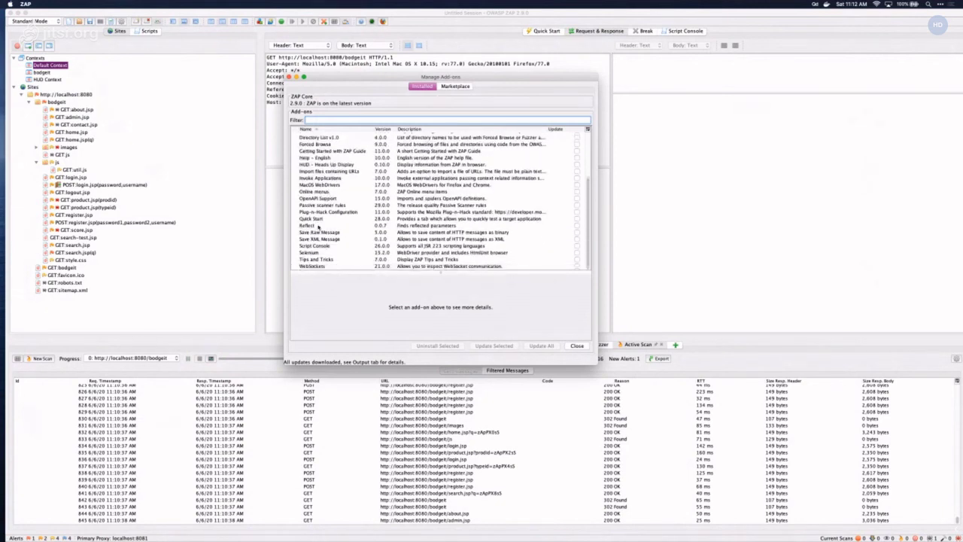
{"action": "left_click", "coordinate": [319, 225]}
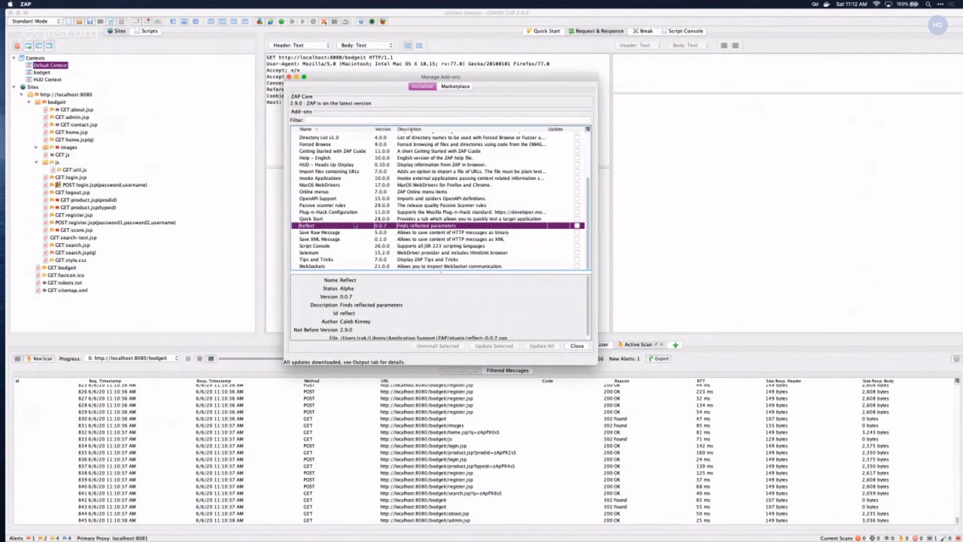
{"action": "left_click", "coordinate": [576, 226]}
{"action": "left_click", "coordinate": [577, 345]}
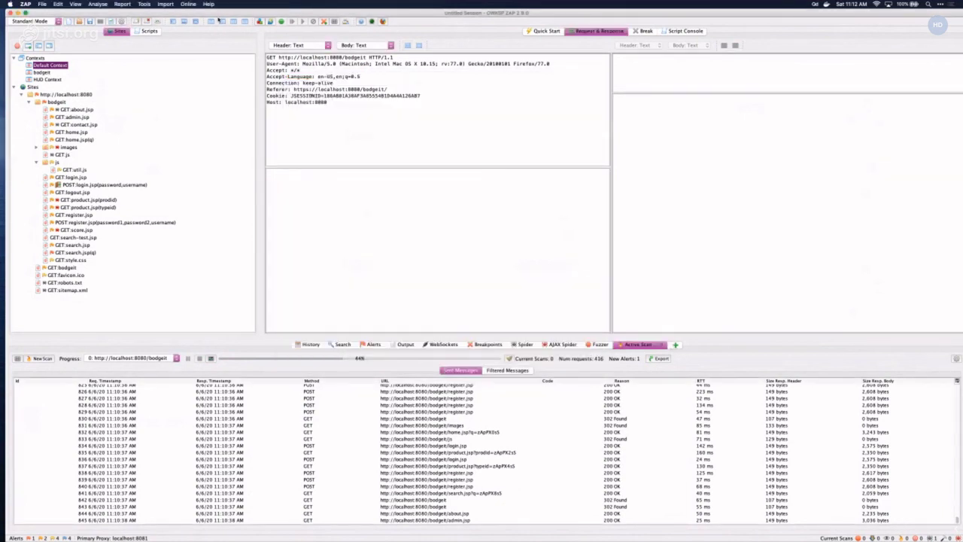
- Browse the menu bar options and dismiss the menu
{"action": "left_click", "coordinate": [144, 4]}
{"action": "mouse_move", "coordinate": [122, 4]}
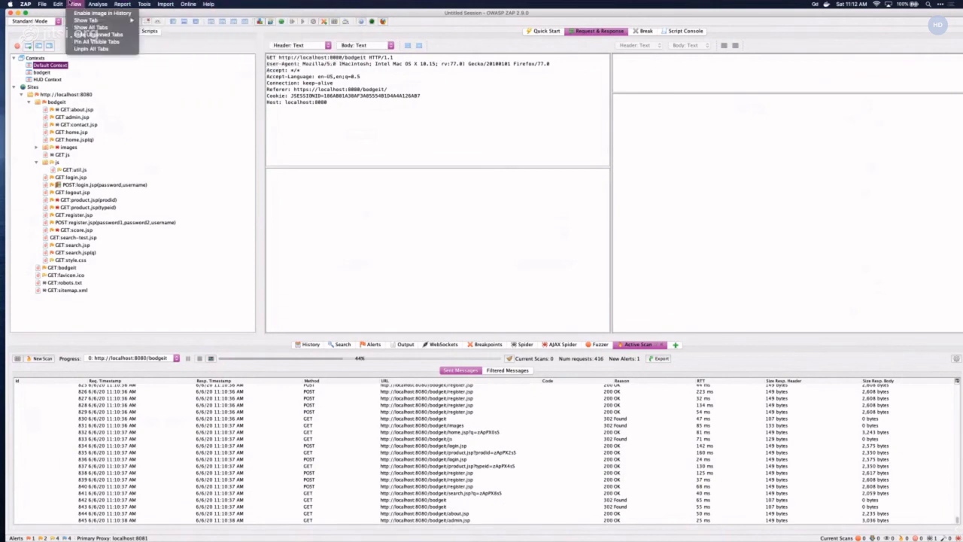
{"action": "mouse_move", "coordinate": [43, 4]}
{"action": "left_click", "coordinate": [657, 329]}
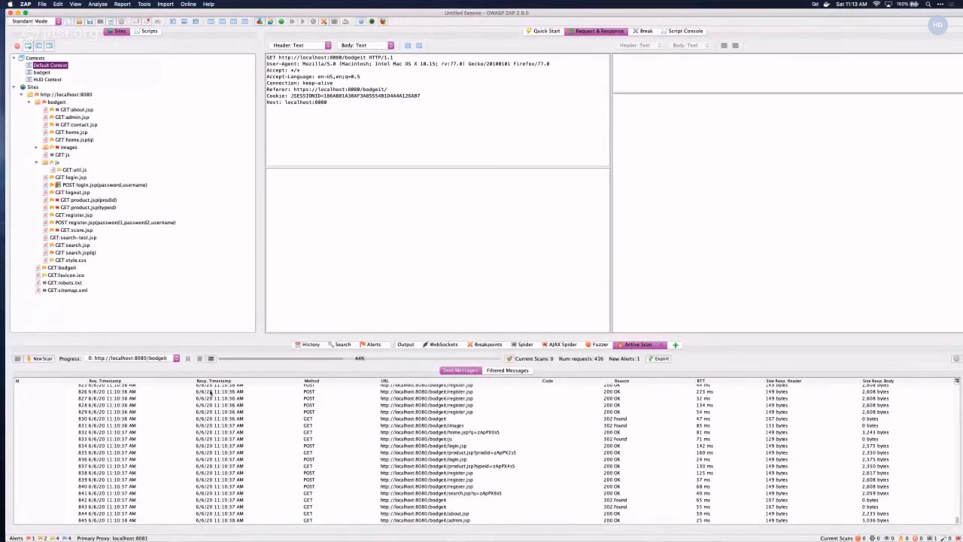
{"action": "left_click", "coordinate": [129, 359]}
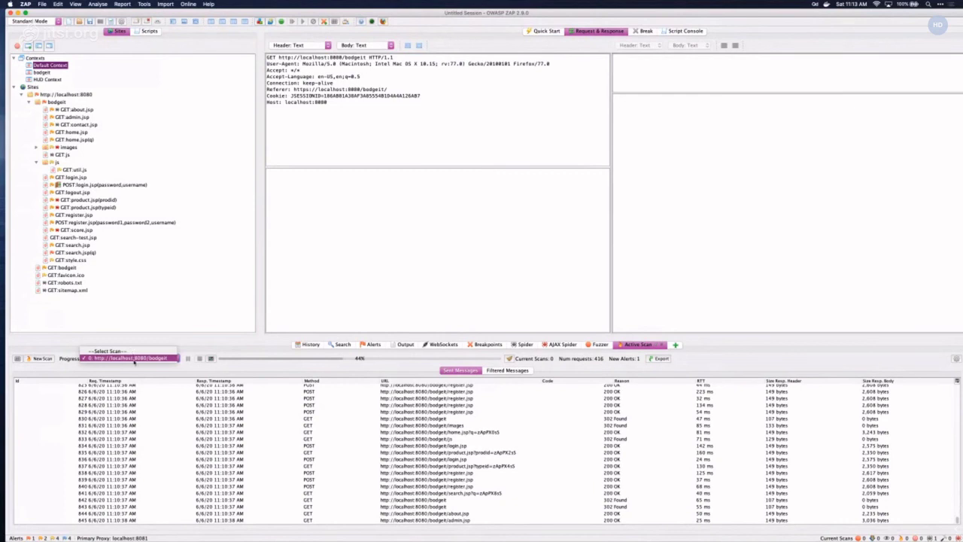
{"action": "left_click", "coordinate": [264, 306]}
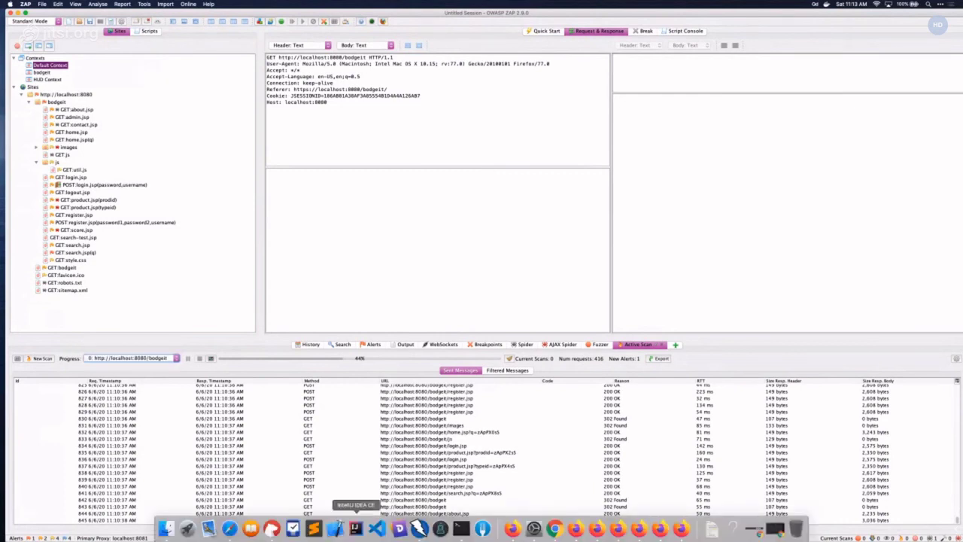
{"action": "left_click", "coordinate": [515, 531]}
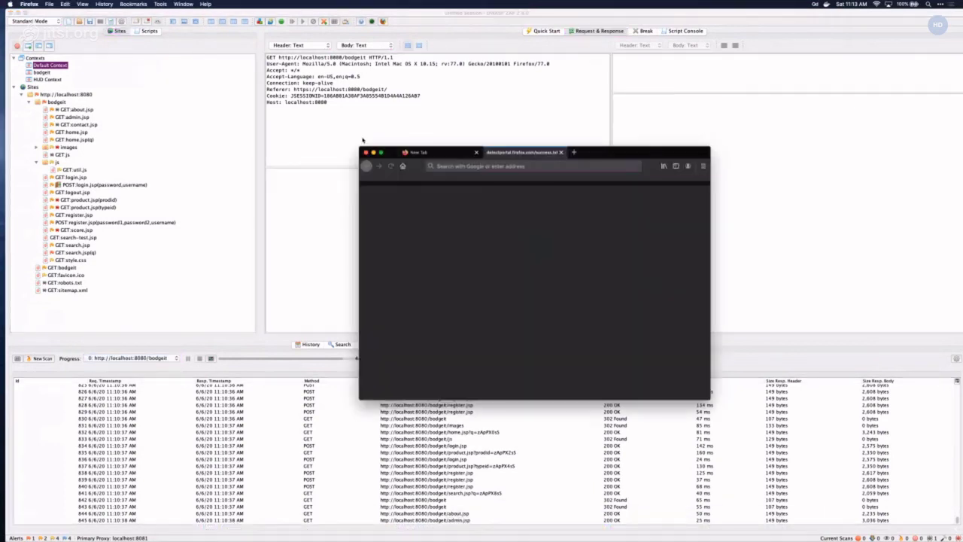
{"action": "left_click", "coordinate": [457, 166]}
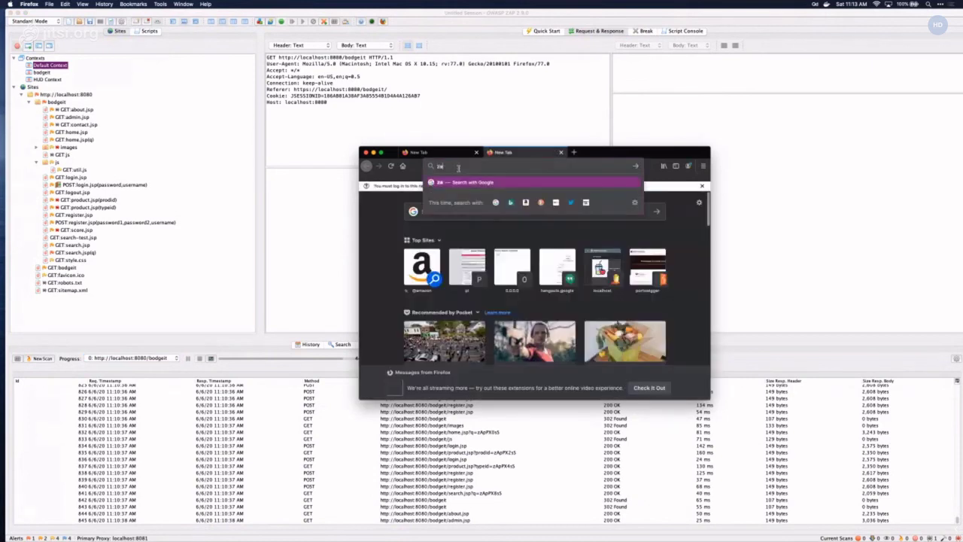
{"action": "type", "text": "http://zap/"}
{"action": "key", "text": "Return"}
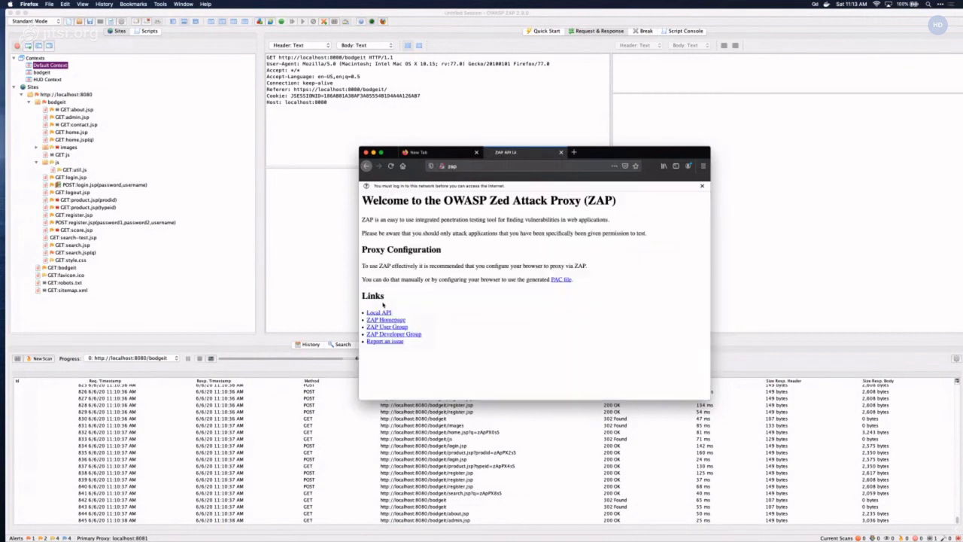
{"action": "left_click", "coordinate": [379, 311]}
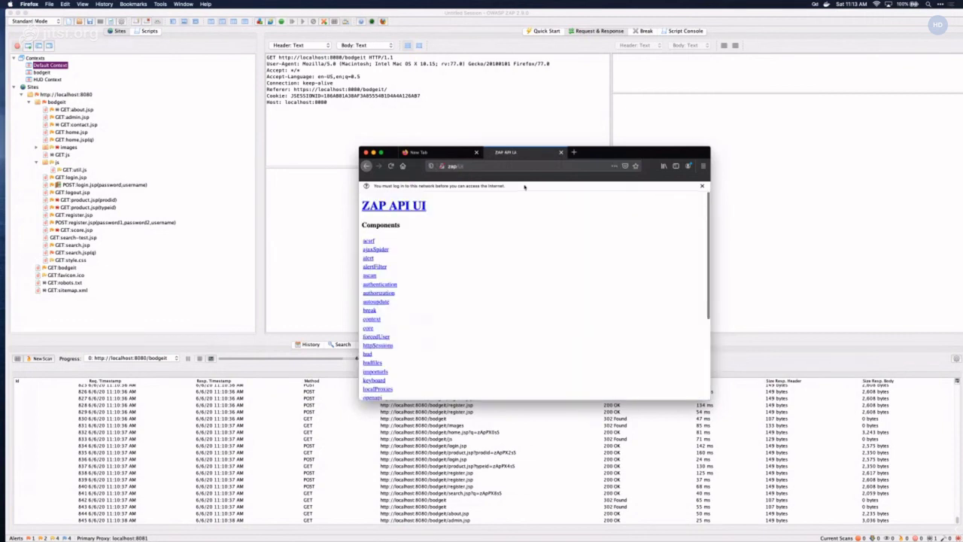
{"action": "key", "text": "super+alt+f"}
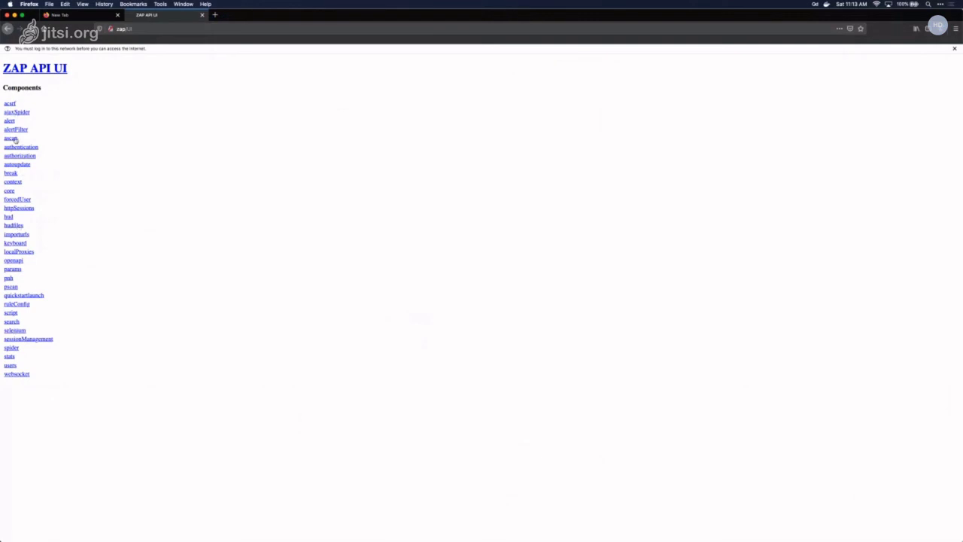
{"action": "left_click", "coordinate": [14, 140]}
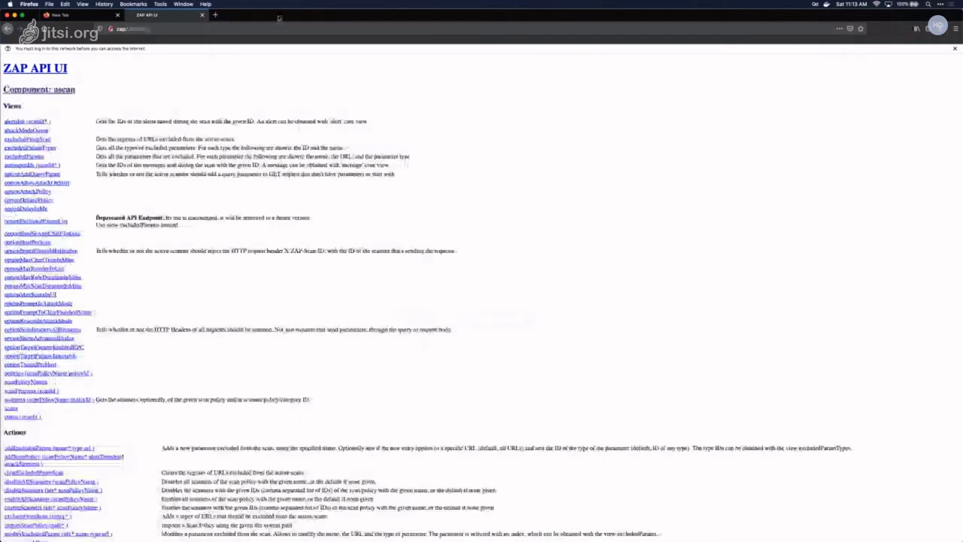
{"action": "double_click", "coordinate": [279, 18]}
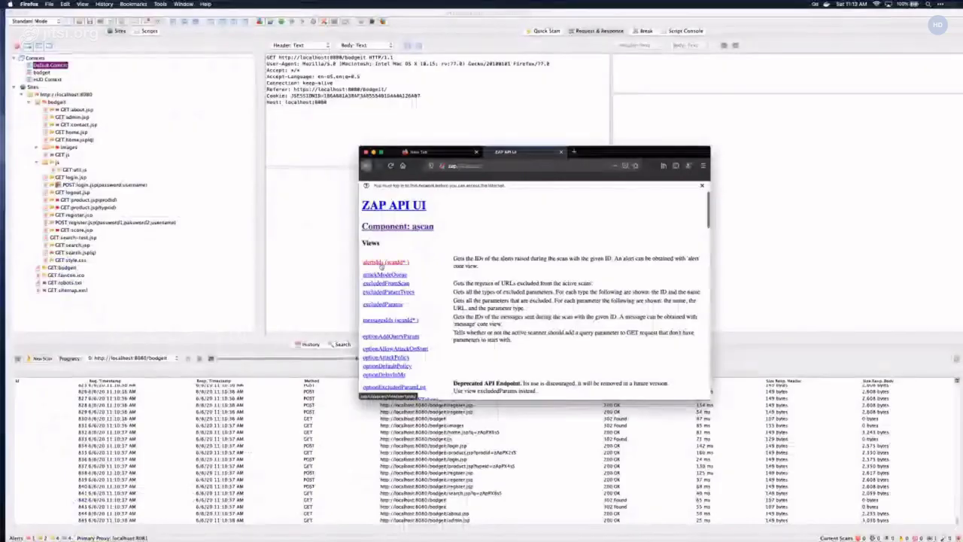
{"action": "left_click", "coordinate": [381, 263]}
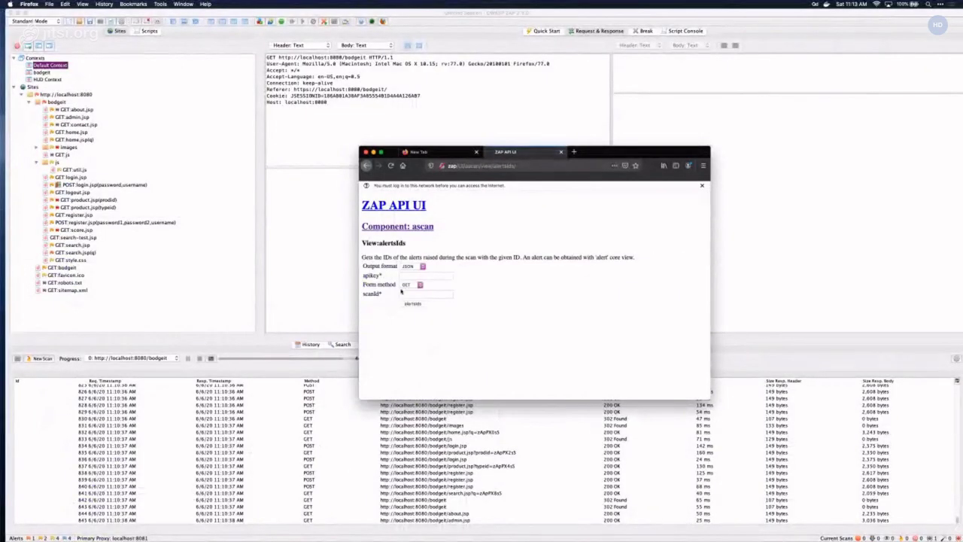
{"action": "left_click", "coordinate": [426, 276]}
- Show the API panel in ZAP's Options and select the full API key value
{"action": "left_click", "coordinate": [191, 49]}
{"action": "left_click", "coordinate": [144, 3]}
{"action": "left_click", "coordinate": [161, 123]}
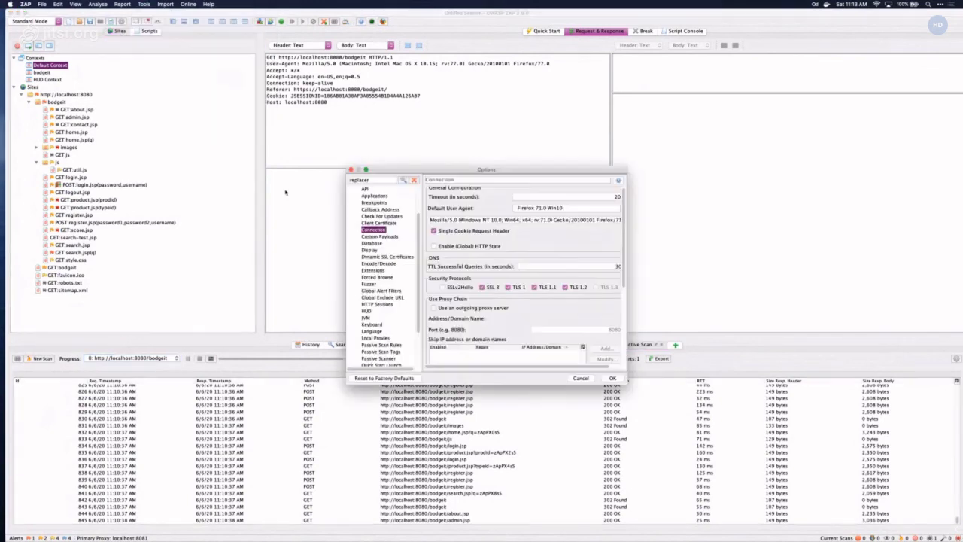
{"action": "double_click", "coordinate": [359, 180]}
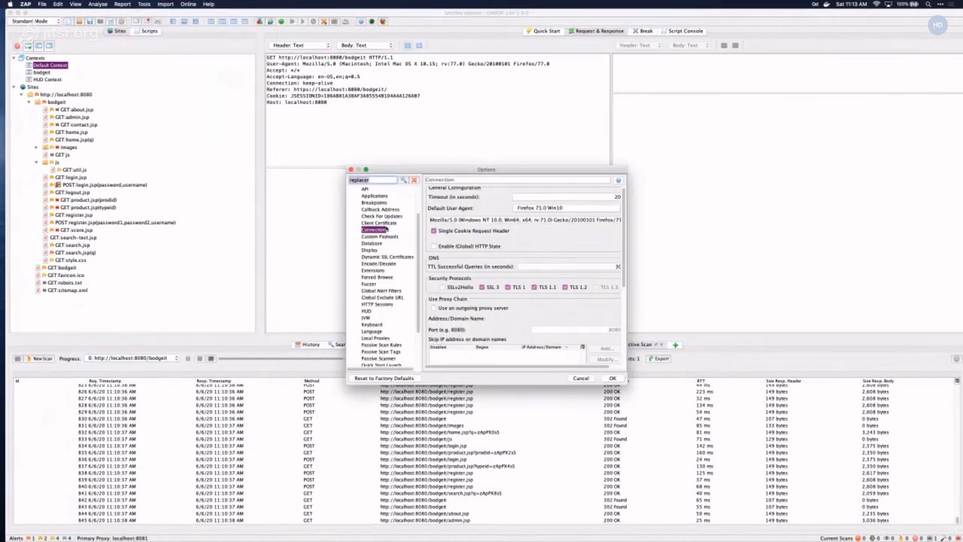
{"action": "left_click", "coordinate": [365, 189]}
{"action": "left_click", "coordinate": [574, 216]}
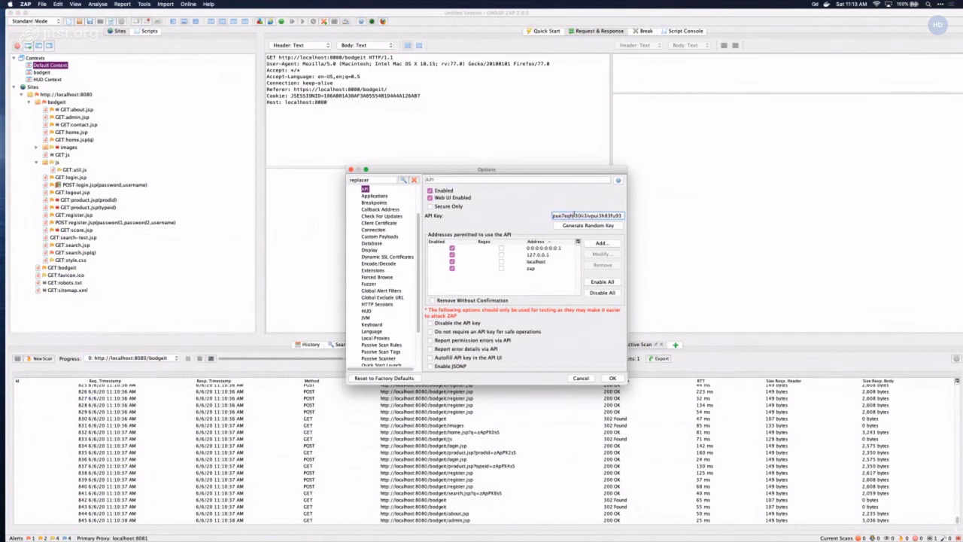
{"action": "double_click", "coordinate": [574, 216]}
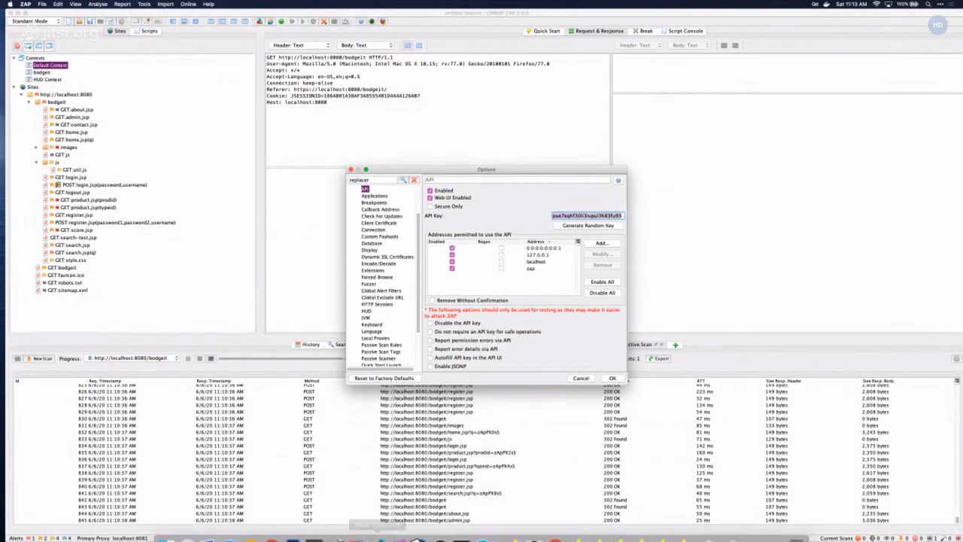
- Switch back to the BodgeIt Store window in Firefox
{"action": "left_click", "coordinate": [575, 528]}
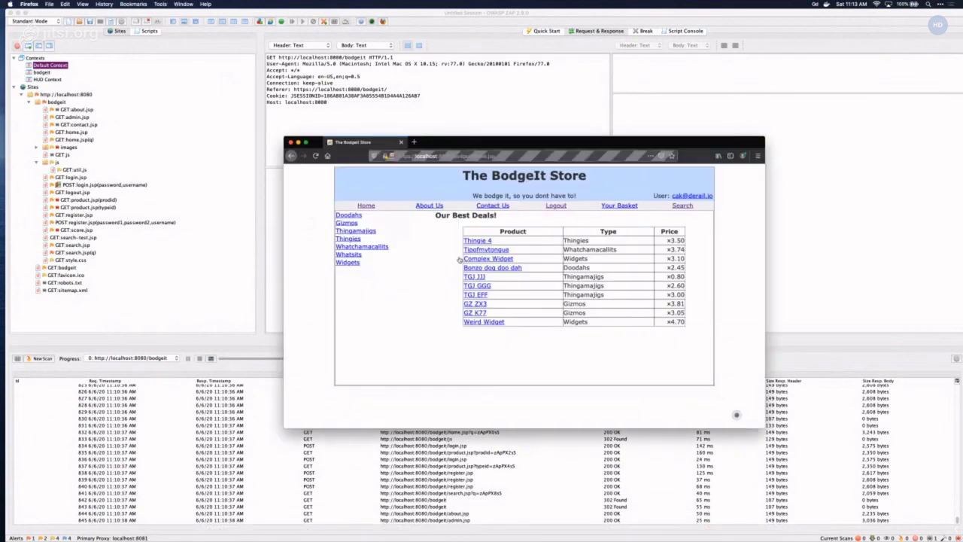
{"action": "left_click", "coordinate": [507, 536]}
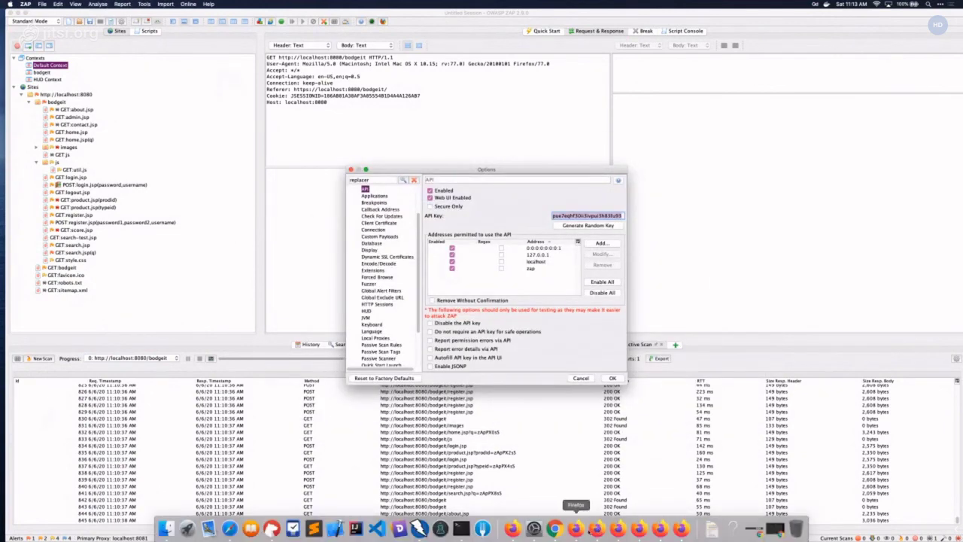
{"action": "left_click", "coordinate": [596, 528]}
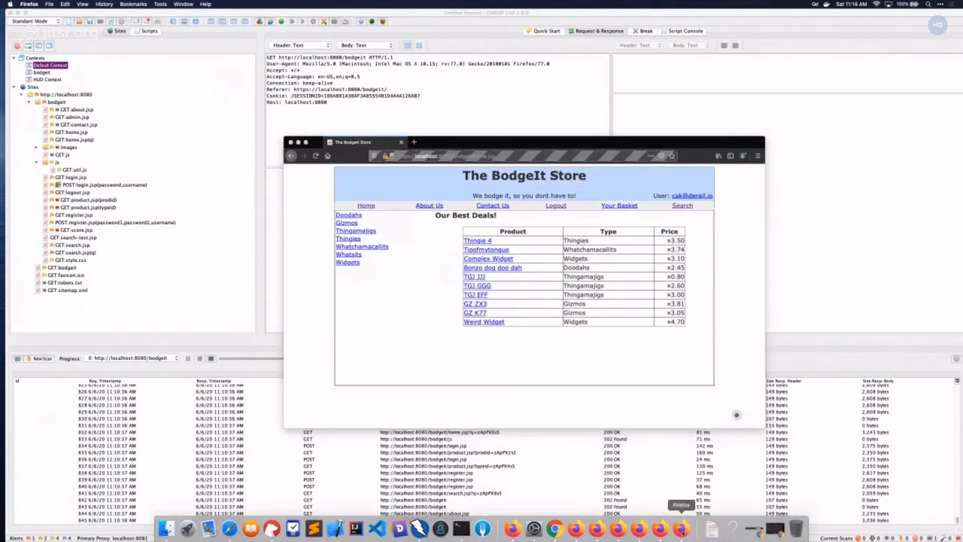
{"action": "left_click", "coordinate": [418, 156]}
{"action": "type", "text": "h"}
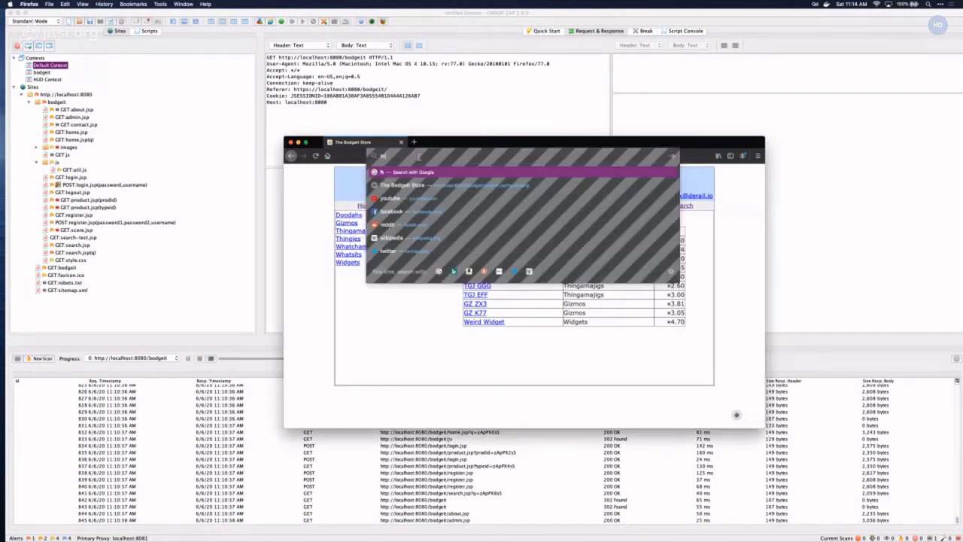
{"action": "type", "text": "ttp://zap"}
{"action": "key", "text": "Return"}
{"action": "left_click", "coordinate": [303, 281]}
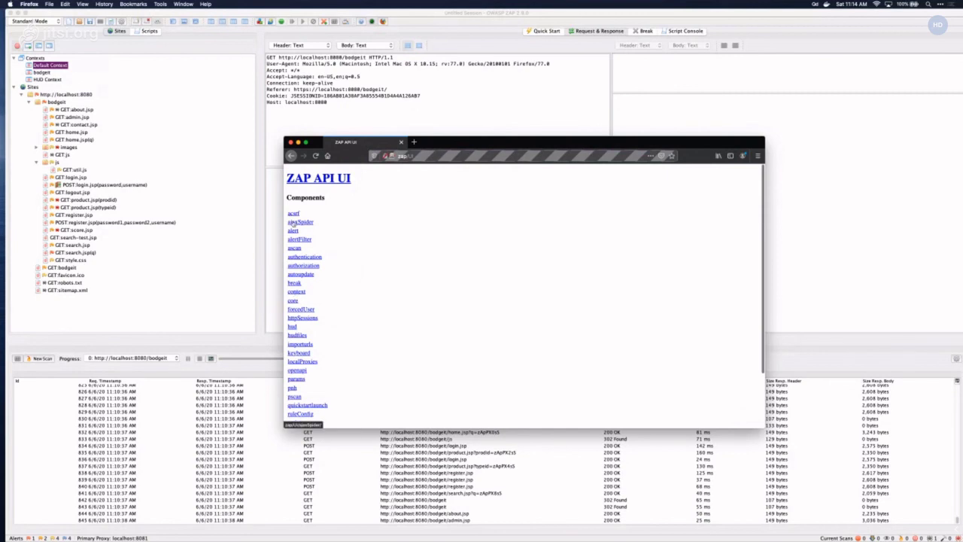
- Request alert IDs through the ascan alertsIds view, then return to the ascan component page
{"action": "left_click", "coordinate": [294, 248]}
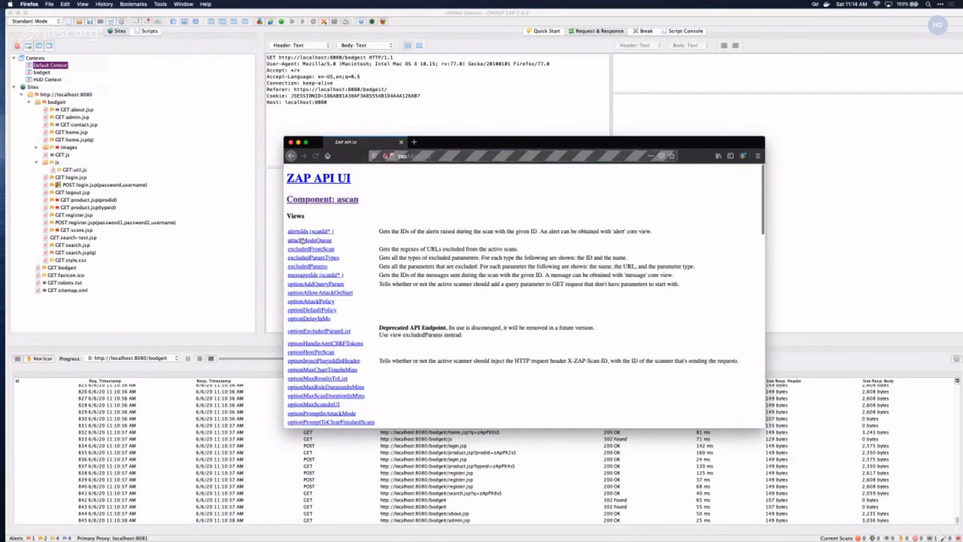
{"action": "left_click", "coordinate": [304, 232]}
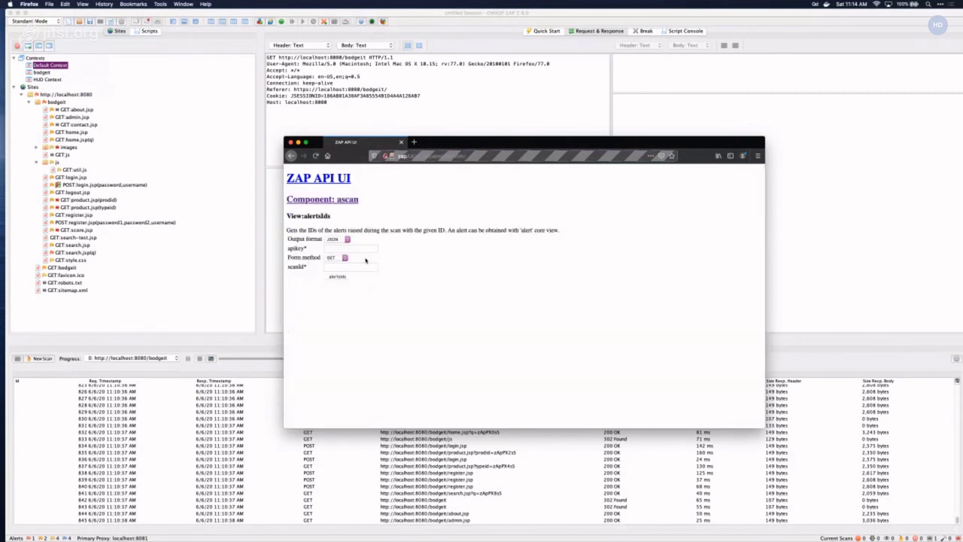
{"action": "left_click", "coordinate": [341, 267]}
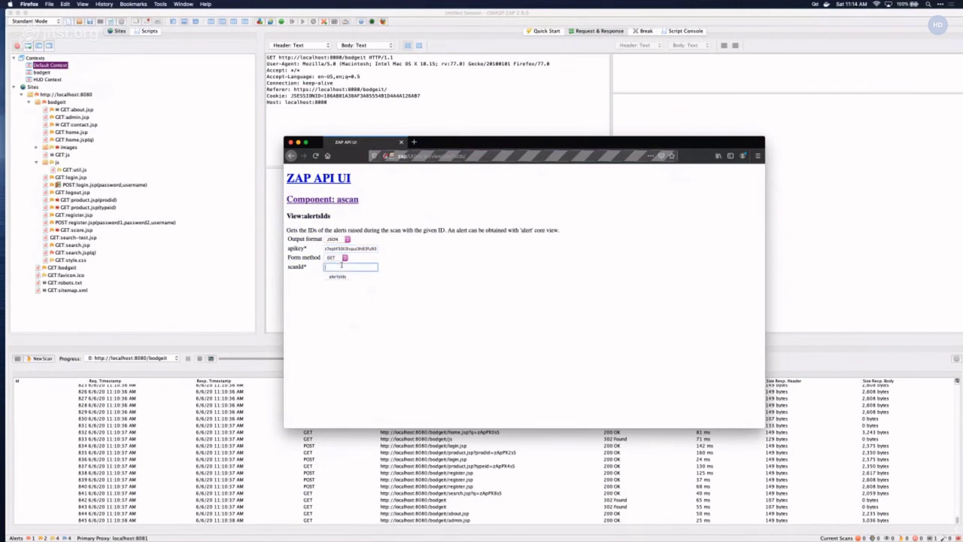
{"action": "left_click", "coordinate": [338, 276]}
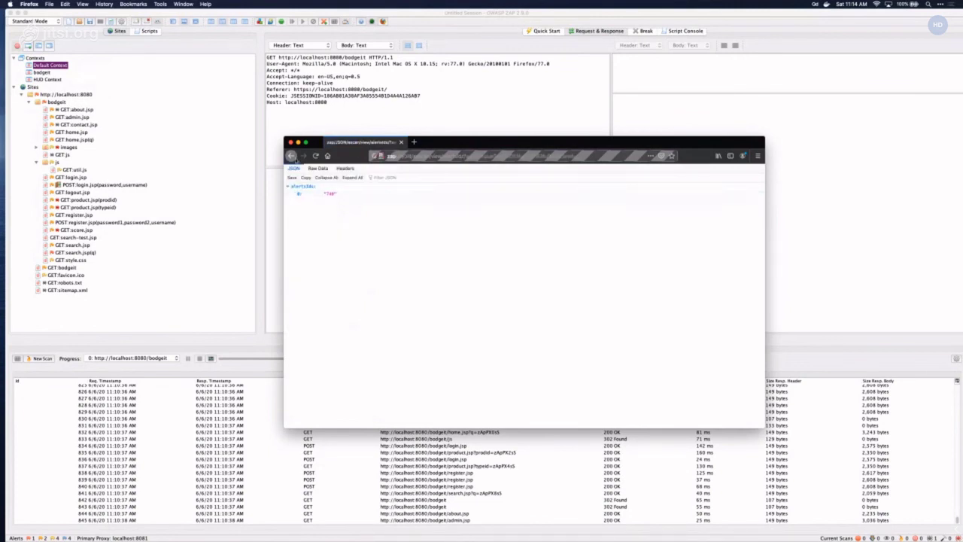
{"action": "left_click", "coordinate": [292, 156]}
{"action": "left_click", "coordinate": [292, 156]}
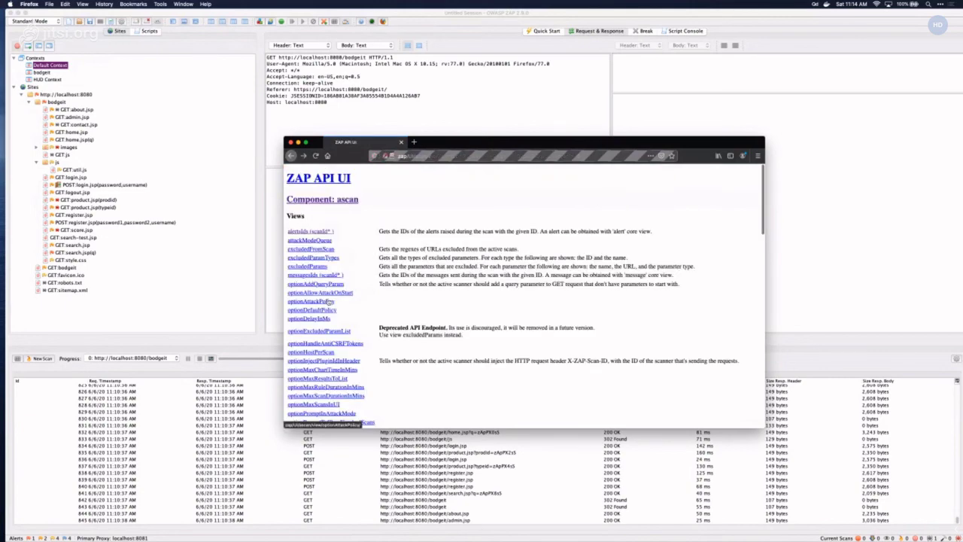
- Query ascan View:status with the pasted API key and scanId 0, getting status 100
{"action": "scroll", "coordinate": [329, 300], "scroll_direction": "down", "scroll_amount": 2}
{"action": "scroll", "coordinate": [329, 301], "scroll_direction": "down", "scroll_amount": 2}
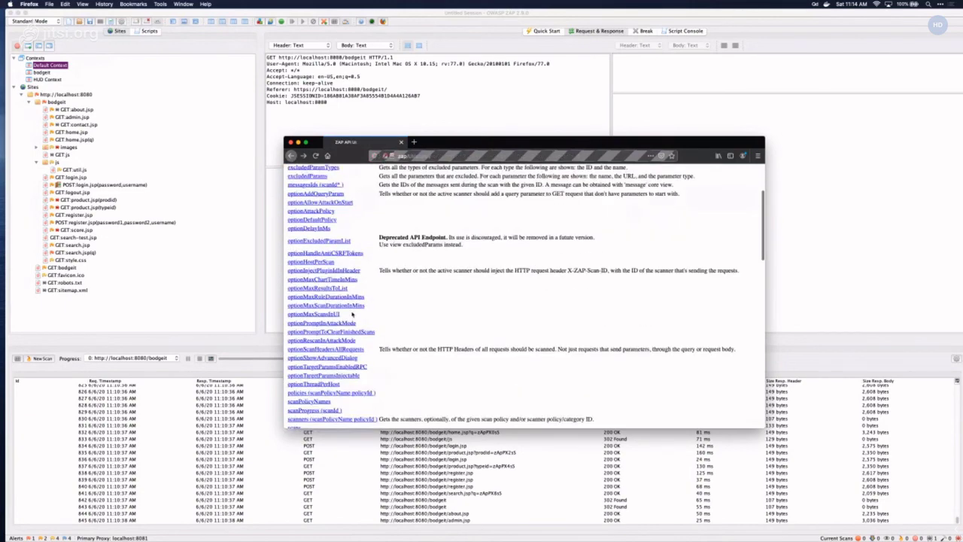
{"action": "scroll", "coordinate": [352, 315], "scroll_direction": "down", "scroll_amount": 4}
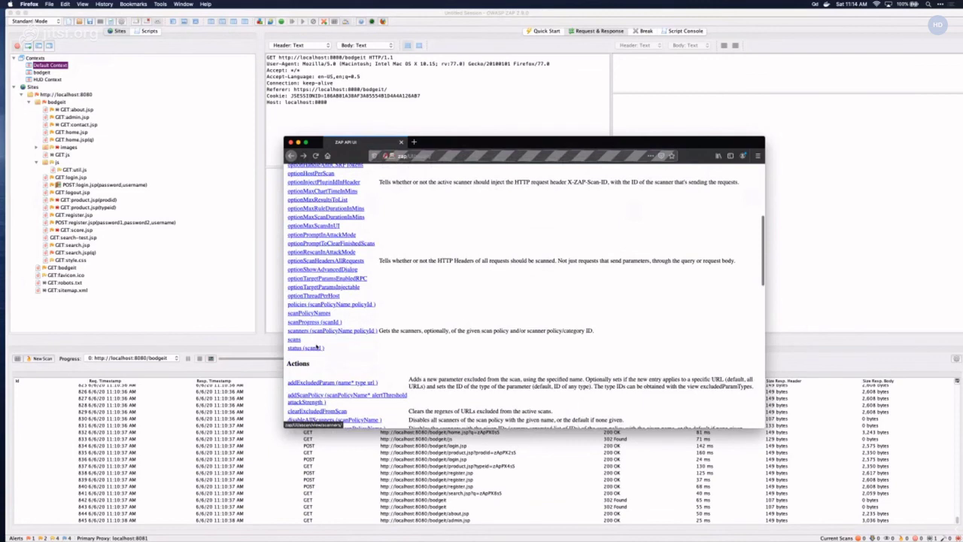
{"action": "left_click", "coordinate": [315, 348]}
{"action": "left_click", "coordinate": [339, 239]}
{"action": "key", "text": "super+v"}
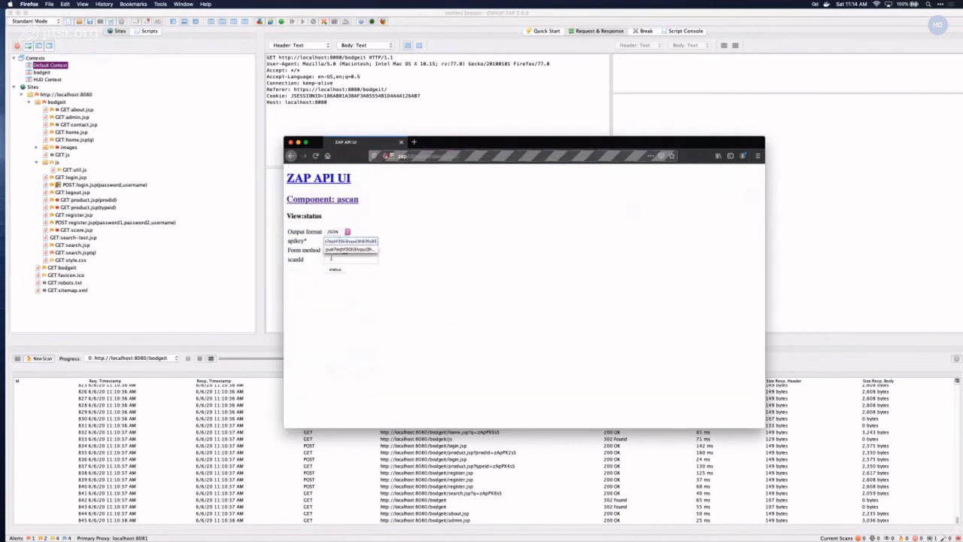
{"action": "left_click", "coordinate": [339, 258]}
{"action": "type", "text": "0"}
{"action": "left_click", "coordinate": [435, 255]}
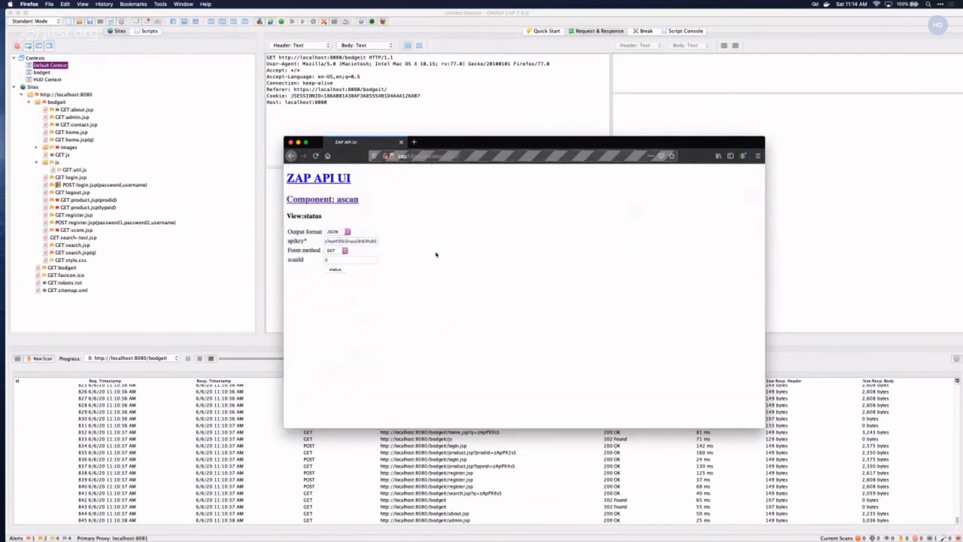
{"action": "left_click", "coordinate": [335, 269]}
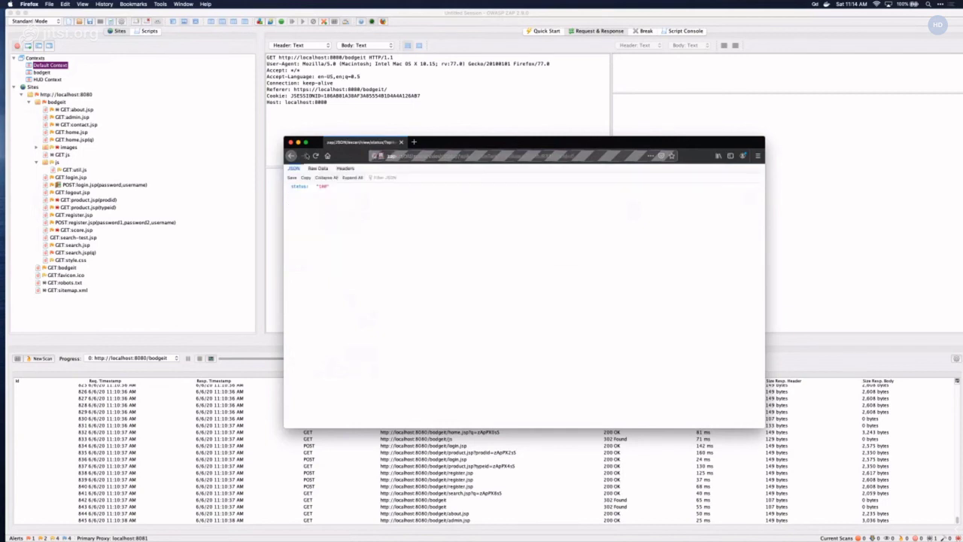
- Navigate back to the ZAP API UI's top-level Components list
{"action": "left_click", "coordinate": [292, 156]}
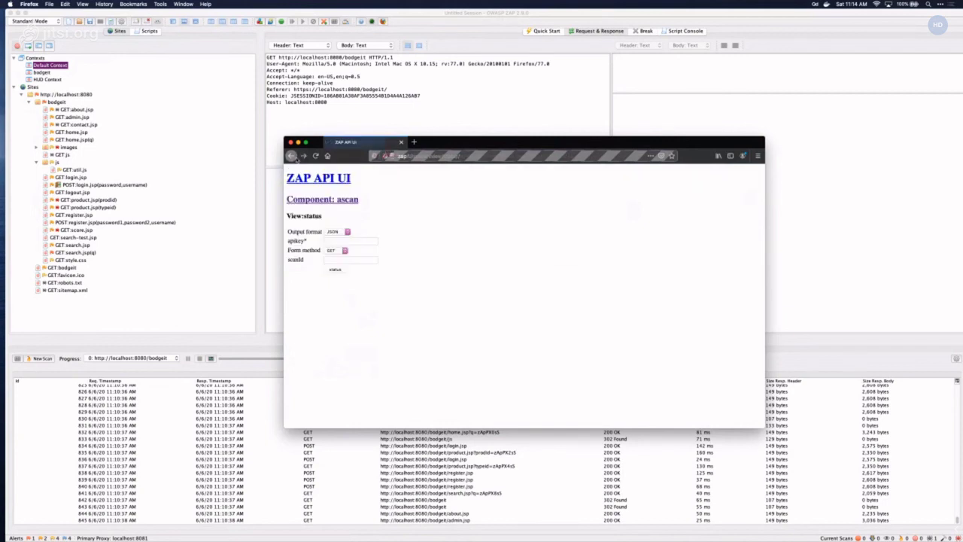
{"action": "left_click", "coordinate": [293, 155]}
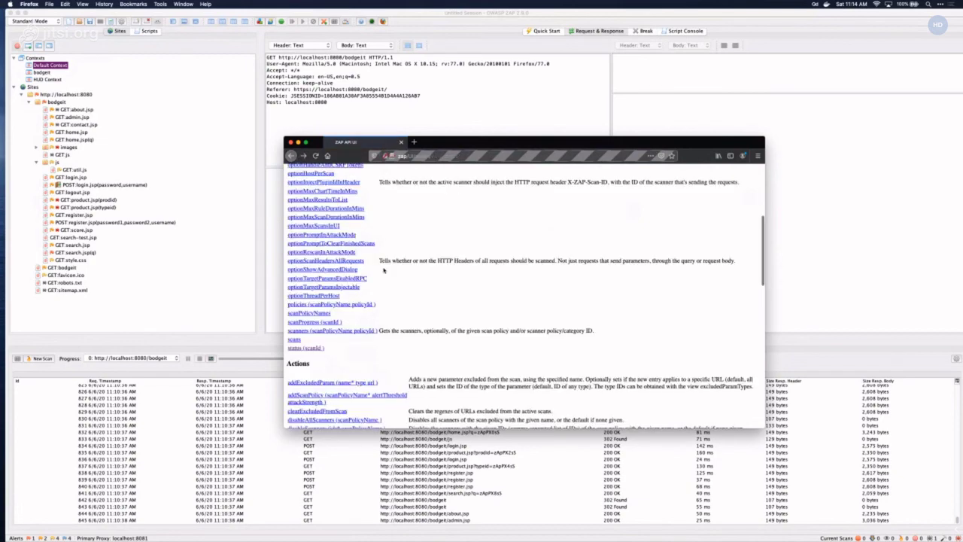
{"action": "scroll", "coordinate": [384, 270], "scroll_direction": "down", "scroll_amount": 5}
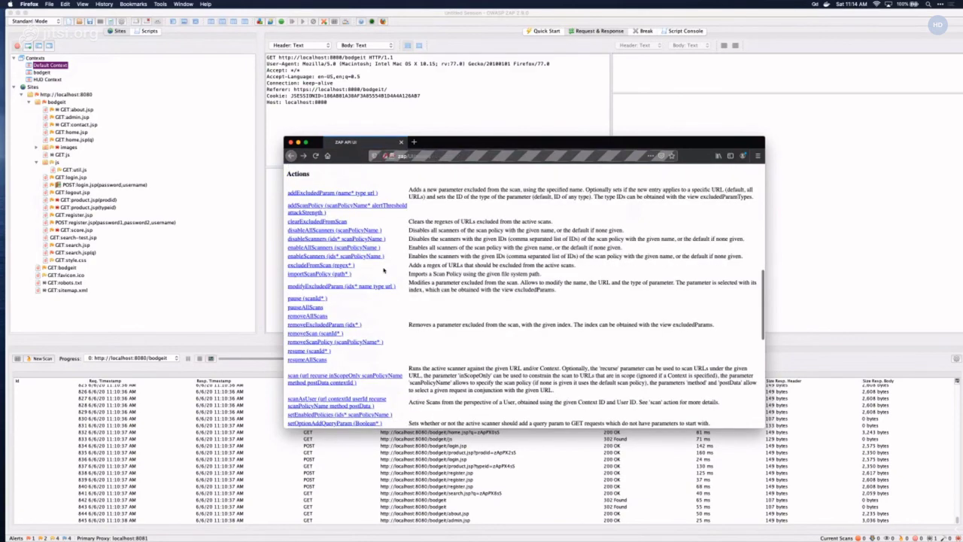
{"action": "left_click", "coordinate": [293, 156]}
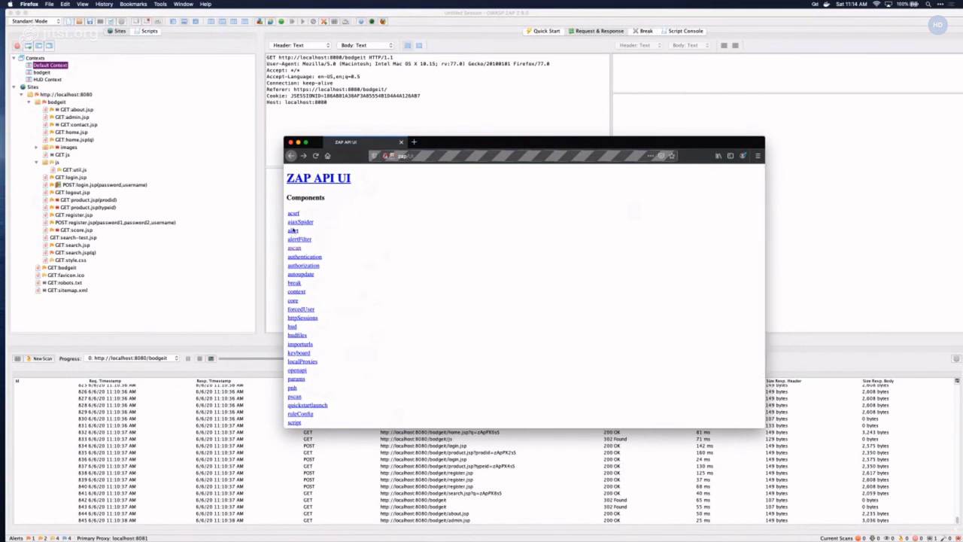
{"action": "left_click", "coordinate": [293, 230]}
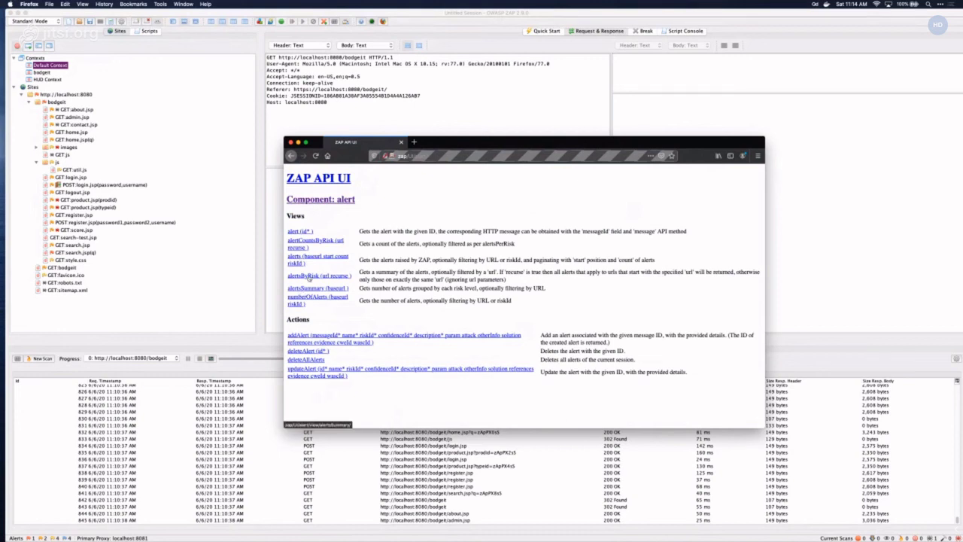
{"action": "left_click", "coordinate": [309, 289]}
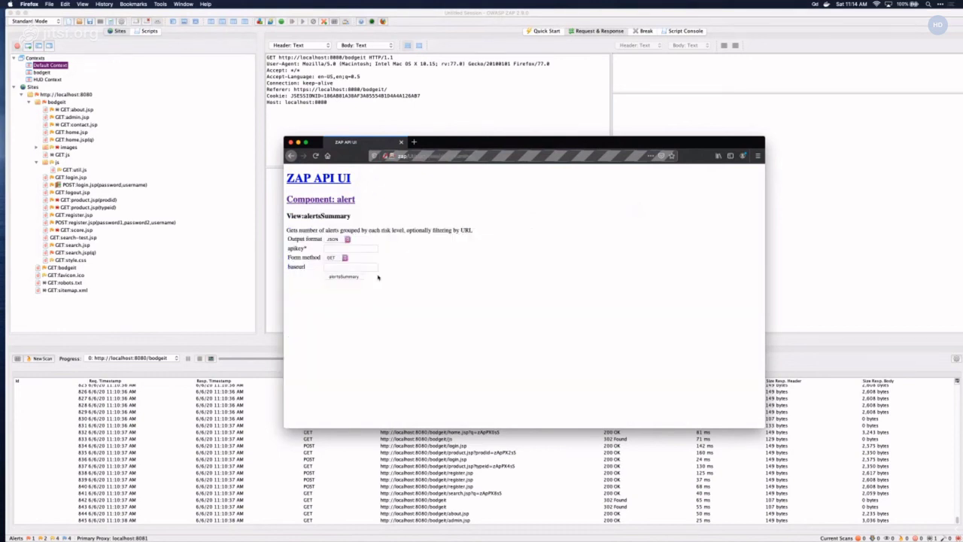
{"action": "left_click", "coordinate": [351, 249]}
{"action": "key", "text": "super+v"}
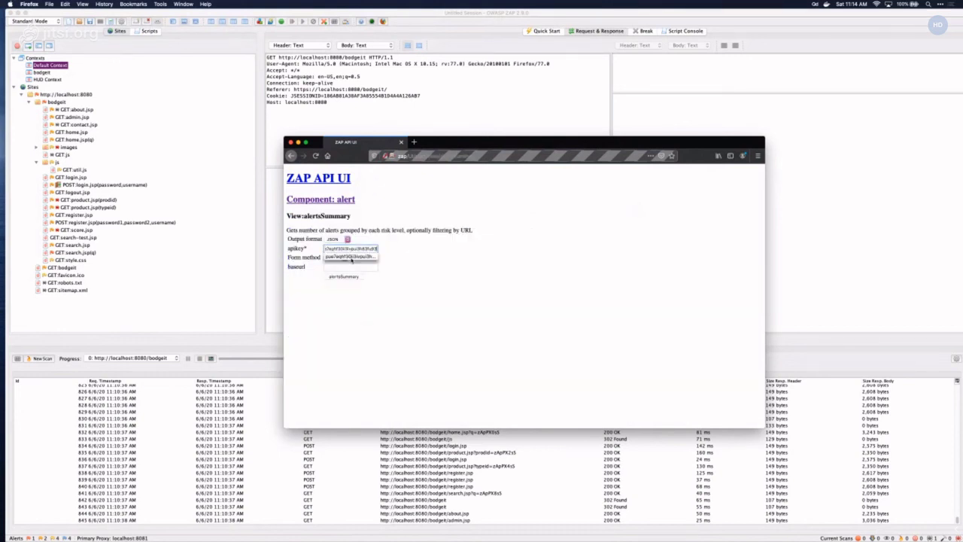
{"action": "left_click", "coordinate": [359, 266]}
{"action": "type", "text": "http://"}
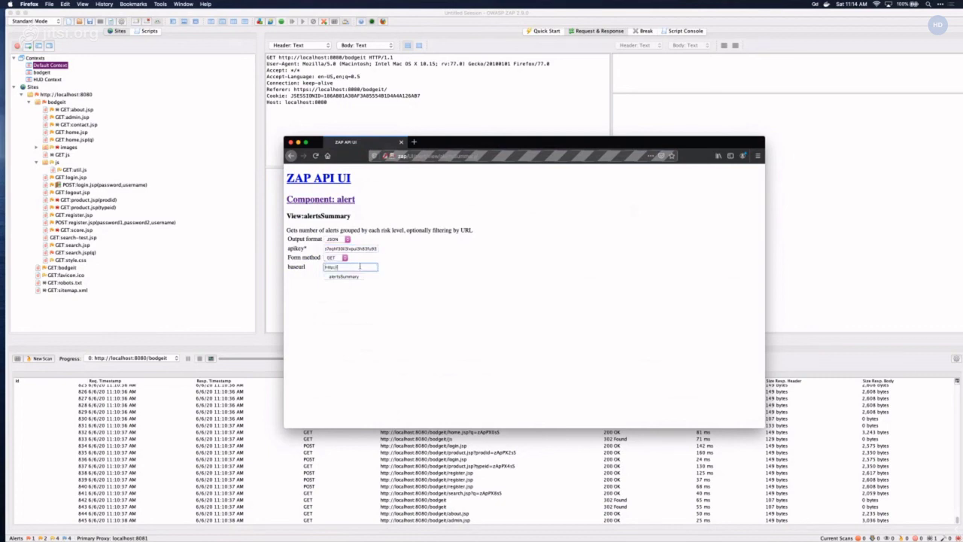
{"action": "type", "text": "localhost:8080"}
{"action": "left_click", "coordinate": [353, 277]}
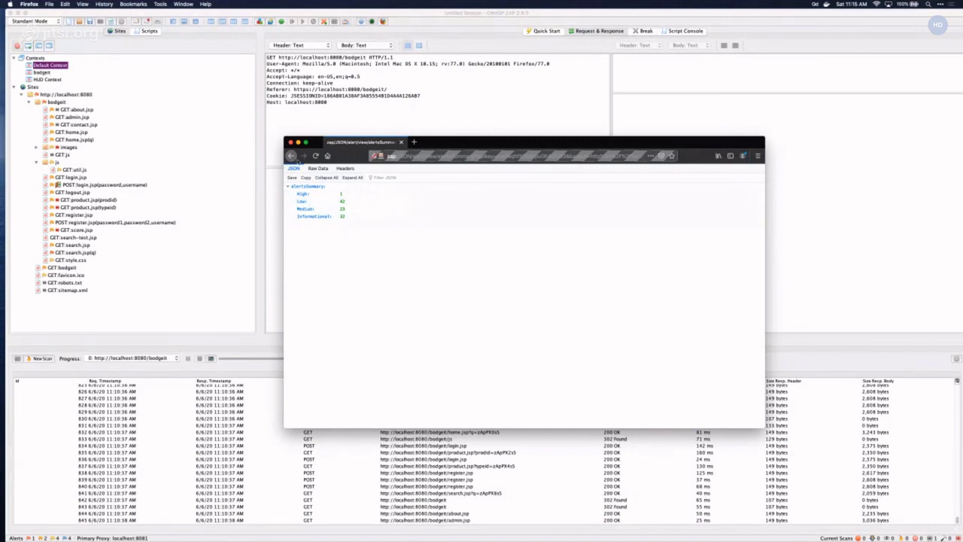
- Keep JSON as the alertsSummary output format, then close Firefox and ZAP's Options dialog
{"action": "left_click", "coordinate": [292, 155]}
{"action": "left_click", "coordinate": [335, 239]}
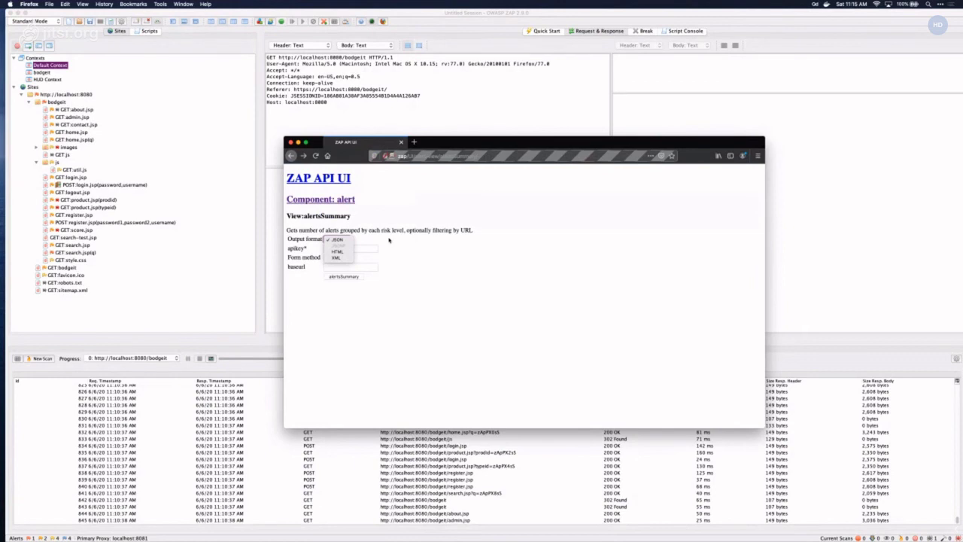
{"action": "left_click", "coordinate": [389, 240]}
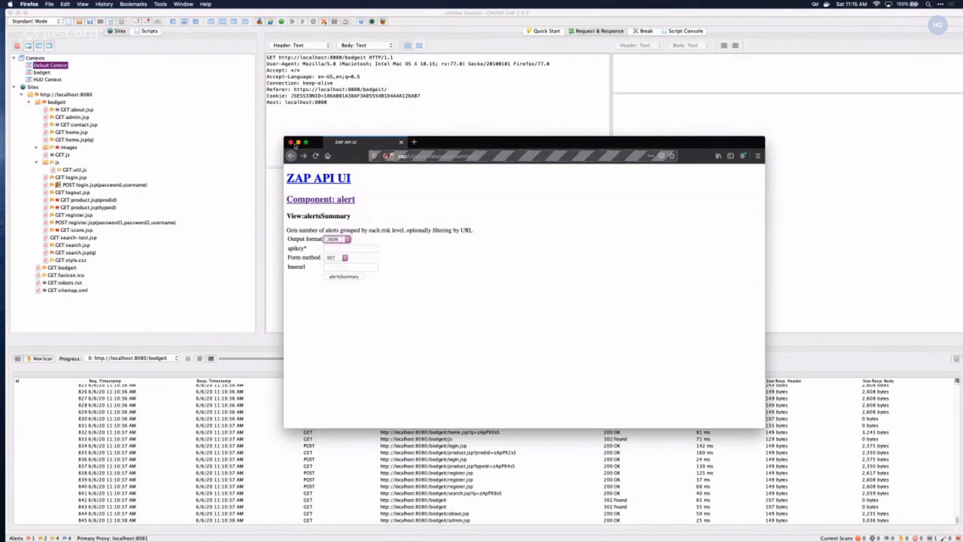
{"action": "left_click", "coordinate": [292, 142]}
{"action": "left_click", "coordinate": [350, 168]}
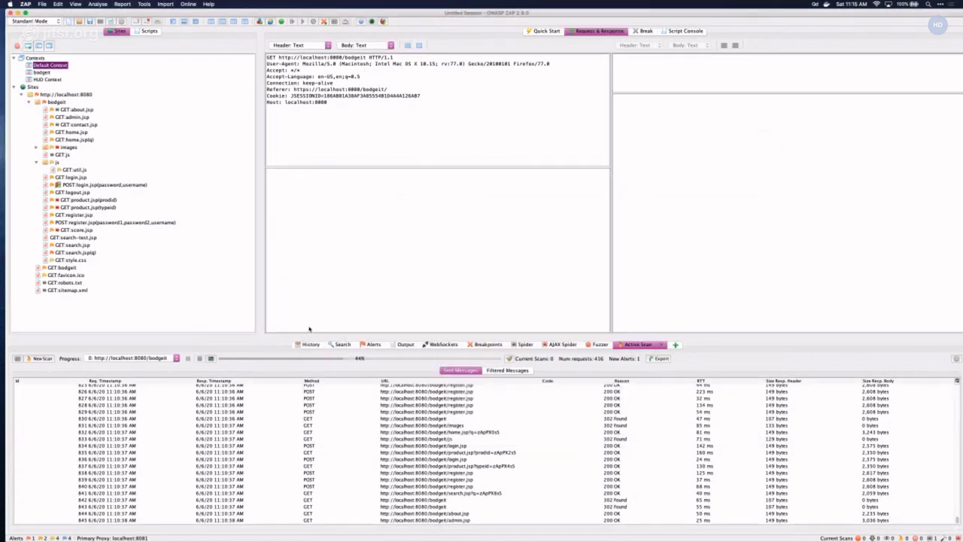
- Inspect the High-risk Cross Site Scripting (Reflected) alert on search.jsp and bring up its request's context menu
{"action": "left_click", "coordinate": [369, 343]}
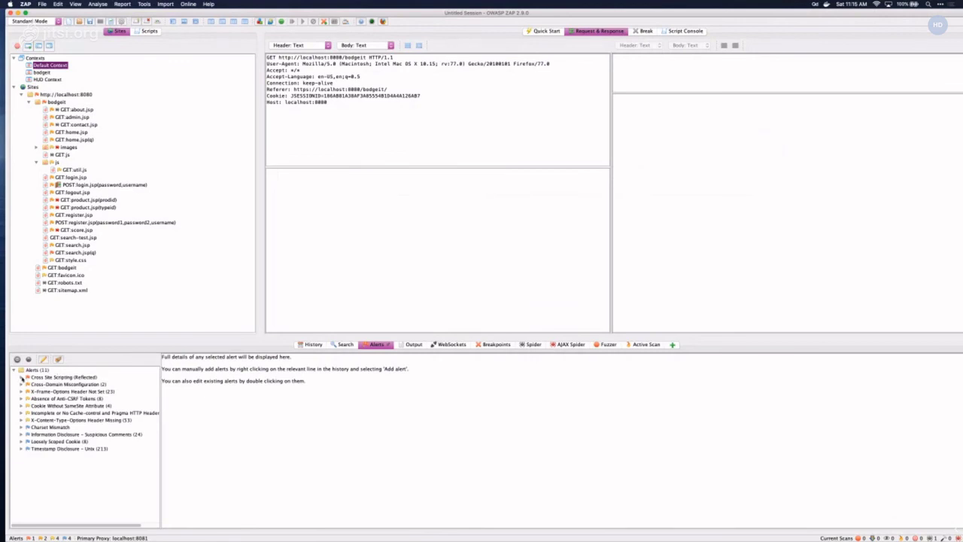
{"action": "left_click", "coordinate": [22, 377]}
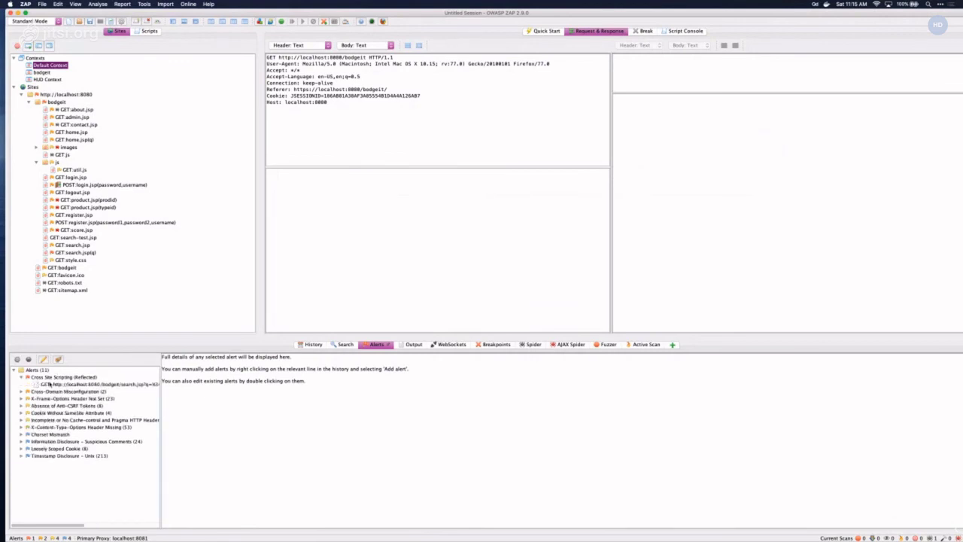
{"action": "left_click", "coordinate": [49, 384]}
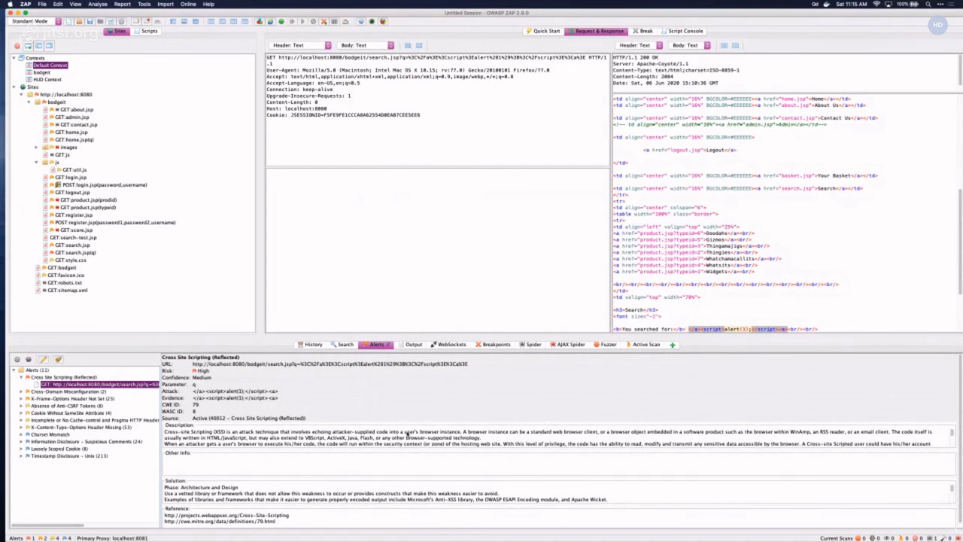
{"action": "scroll", "coordinate": [407, 435], "scroll_direction": "down", "scroll_amount": 3}
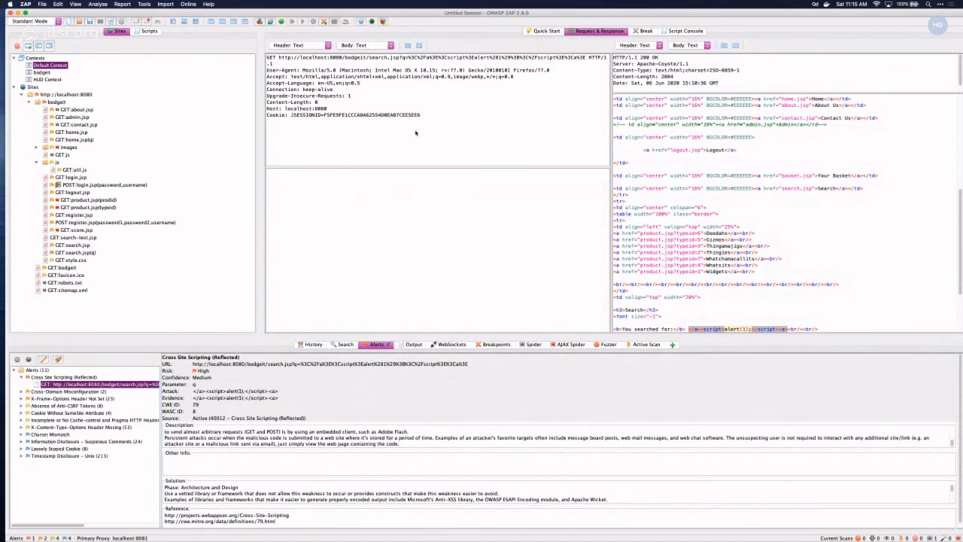
{"action": "right_click", "coordinate": [415, 133]}
{"action": "mouse_move", "coordinate": [440, 186]}
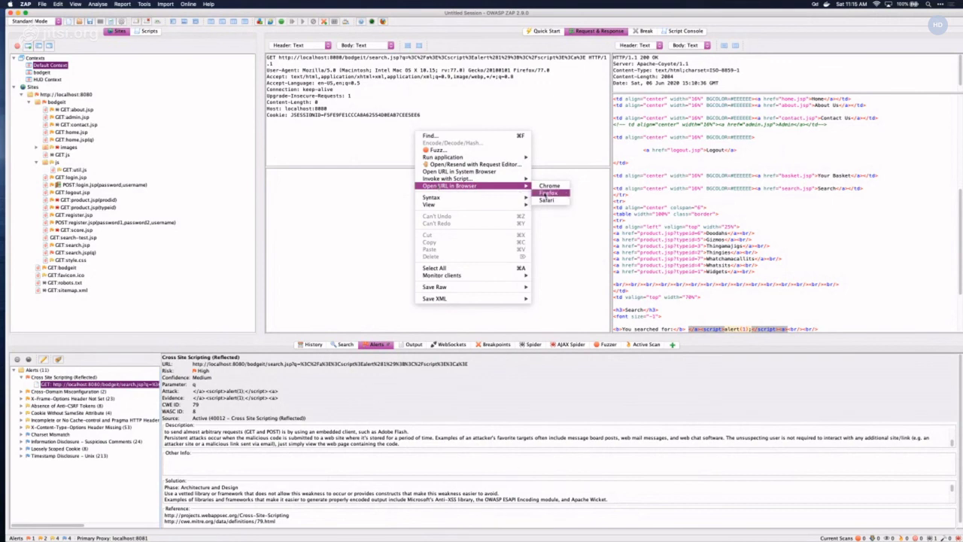
- Replay the search.jsp XSS URL in Firefox, dismiss the '1' alert popup, and close the browser
{"action": "left_click", "coordinate": [545, 194]}
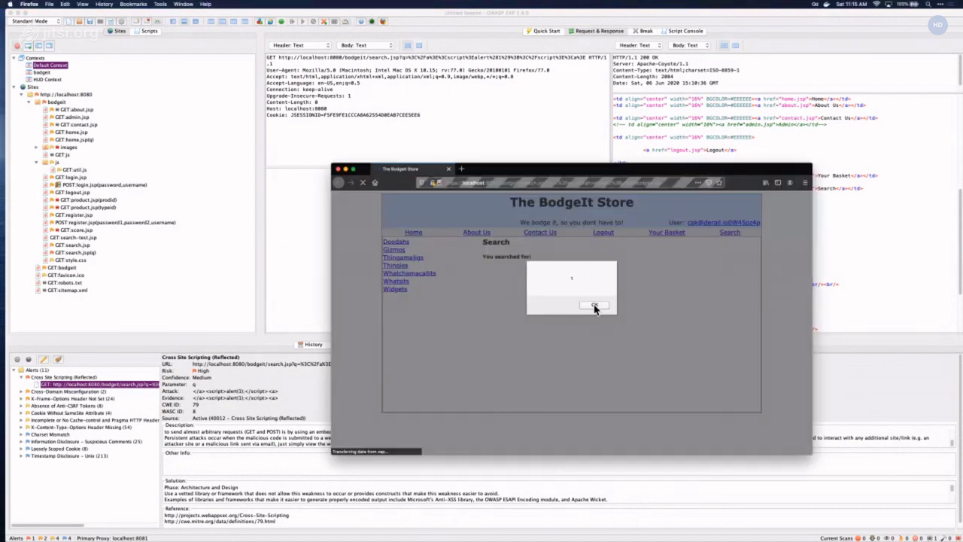
{"action": "left_click", "coordinate": [593, 306]}
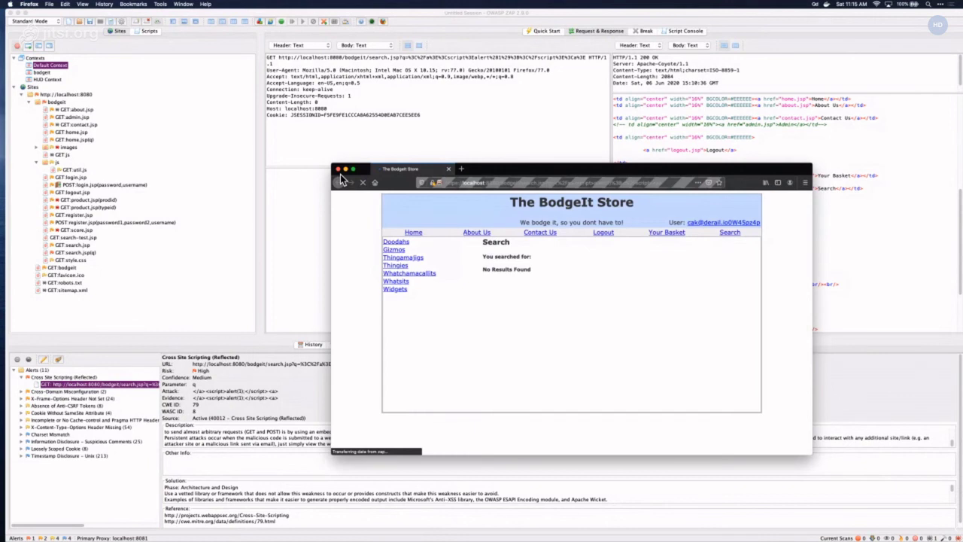
{"action": "left_click", "coordinate": [338, 169]}
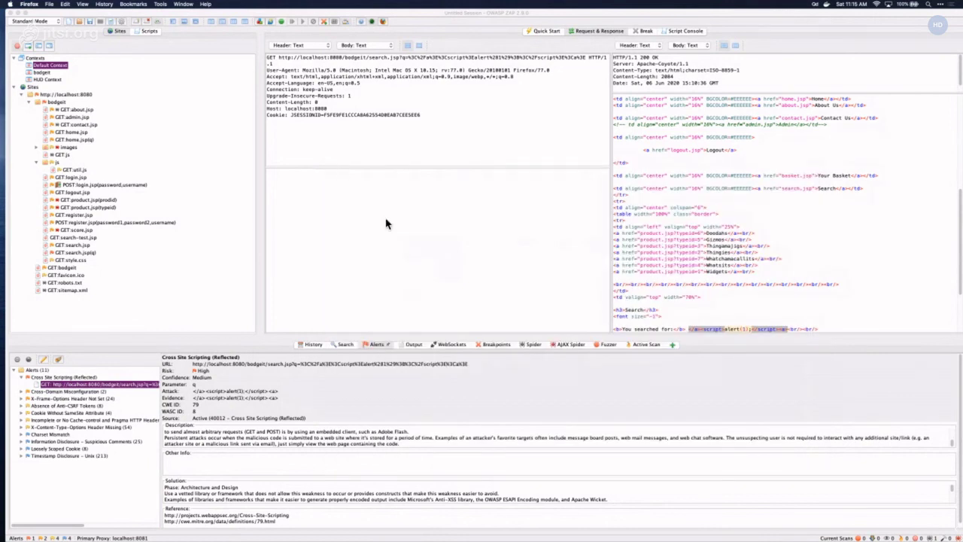
{"action": "left_click", "coordinate": [349, 226]}
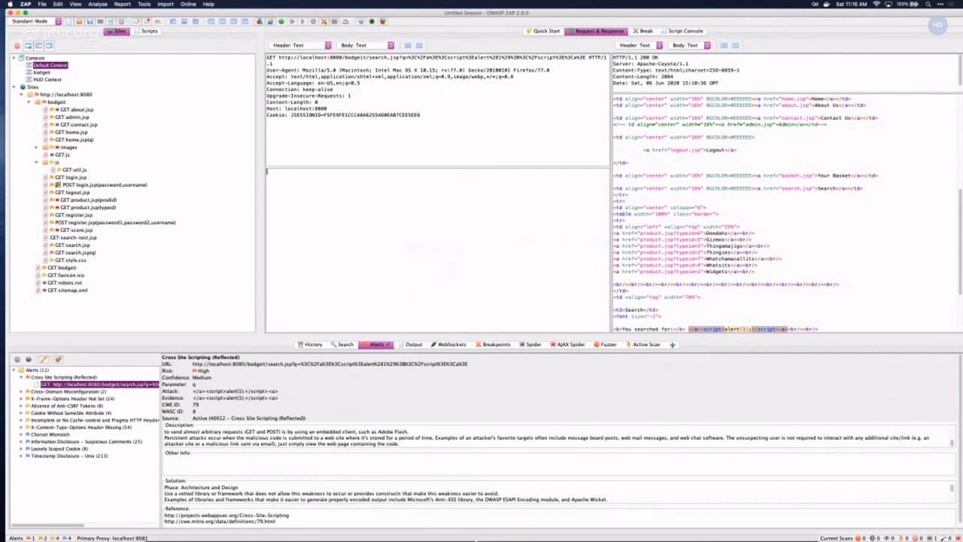
{"action": "key", "text": "F11"}
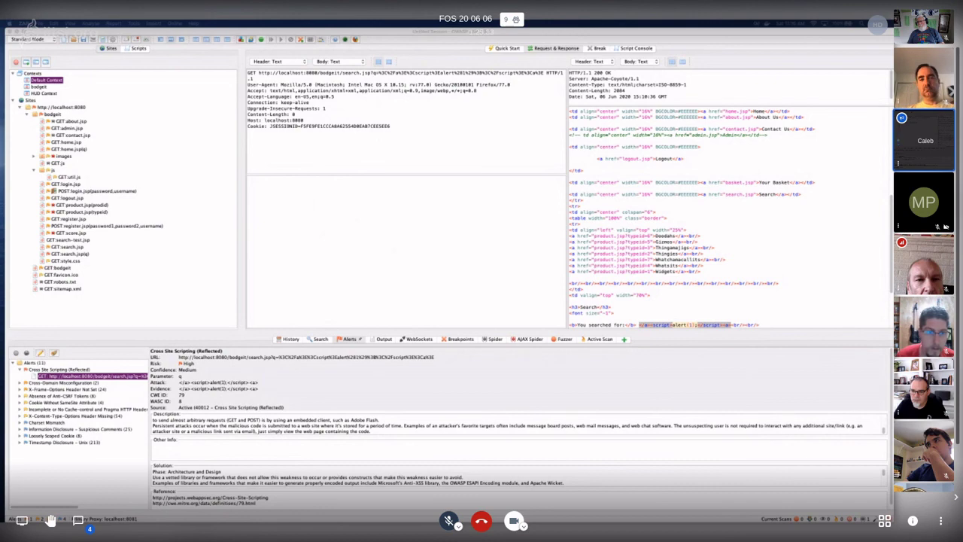
{"action": "key", "text": "f"}
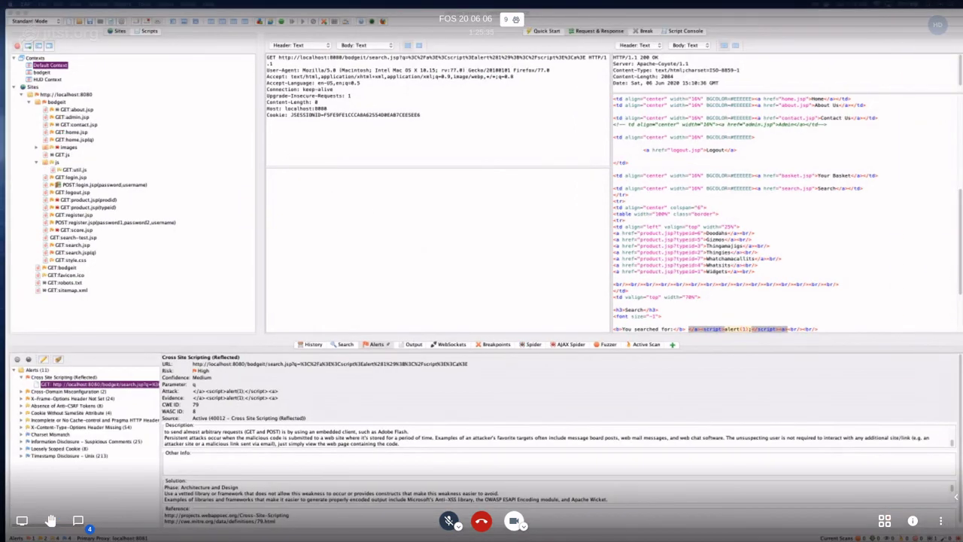